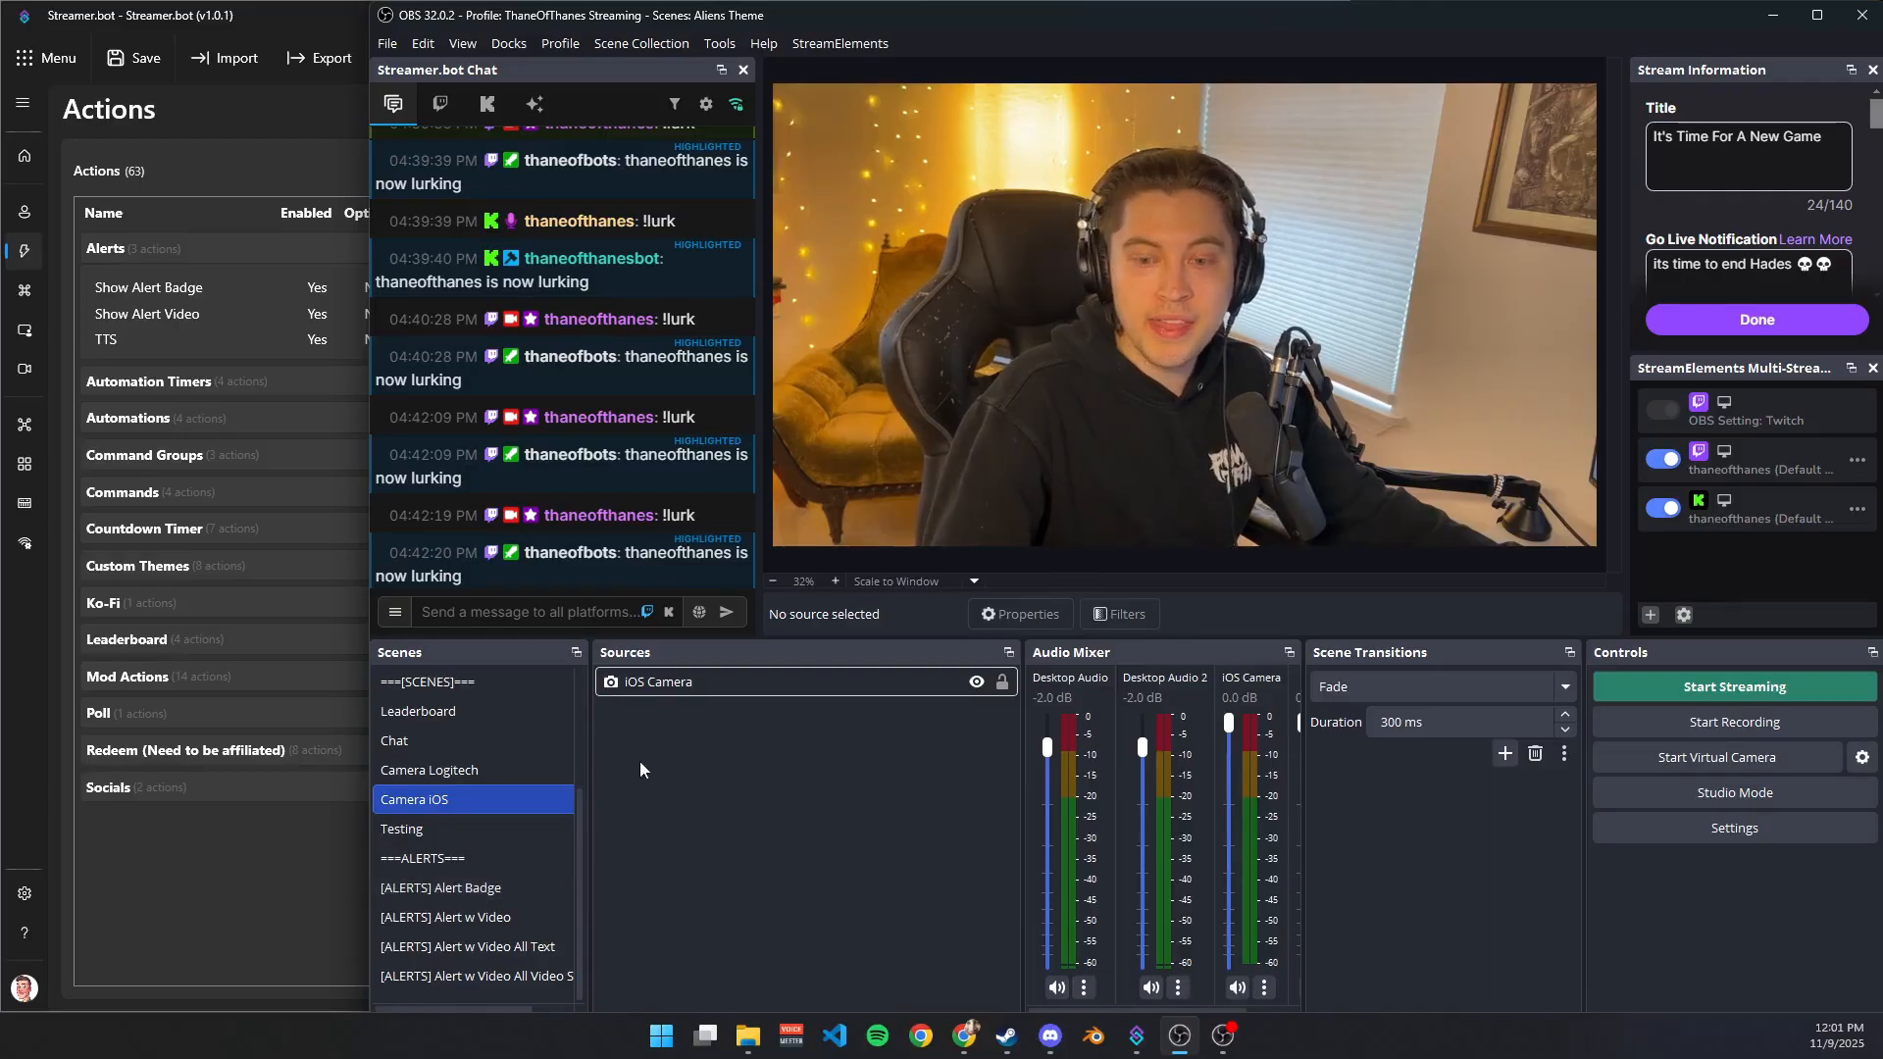
Switch to the Game Scene and check the list of available scene collections.
{"action": "scroll", "coordinate": [495, 784], "scroll_direction": "up", "scroll_amount": 2}
{"action": "left_click", "coordinate": [509, 772]}
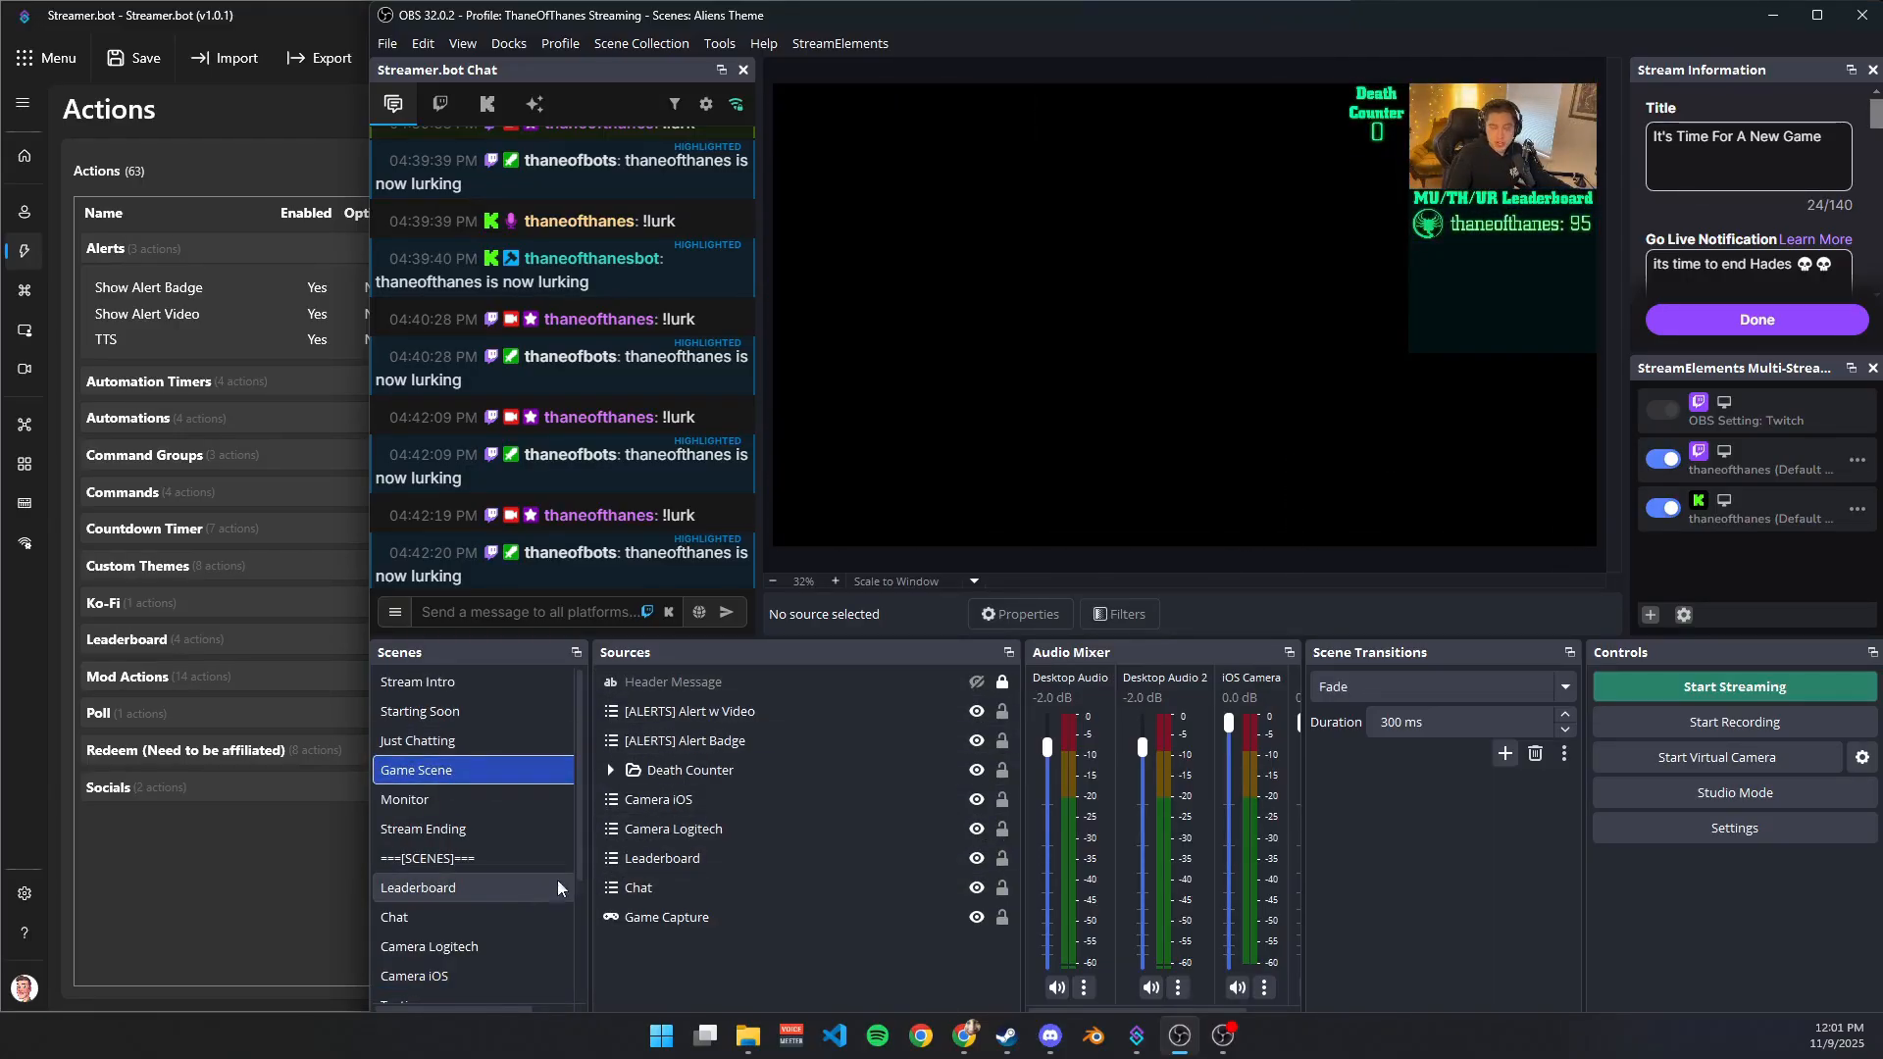
{"action": "left_click", "coordinate": [618, 50]}
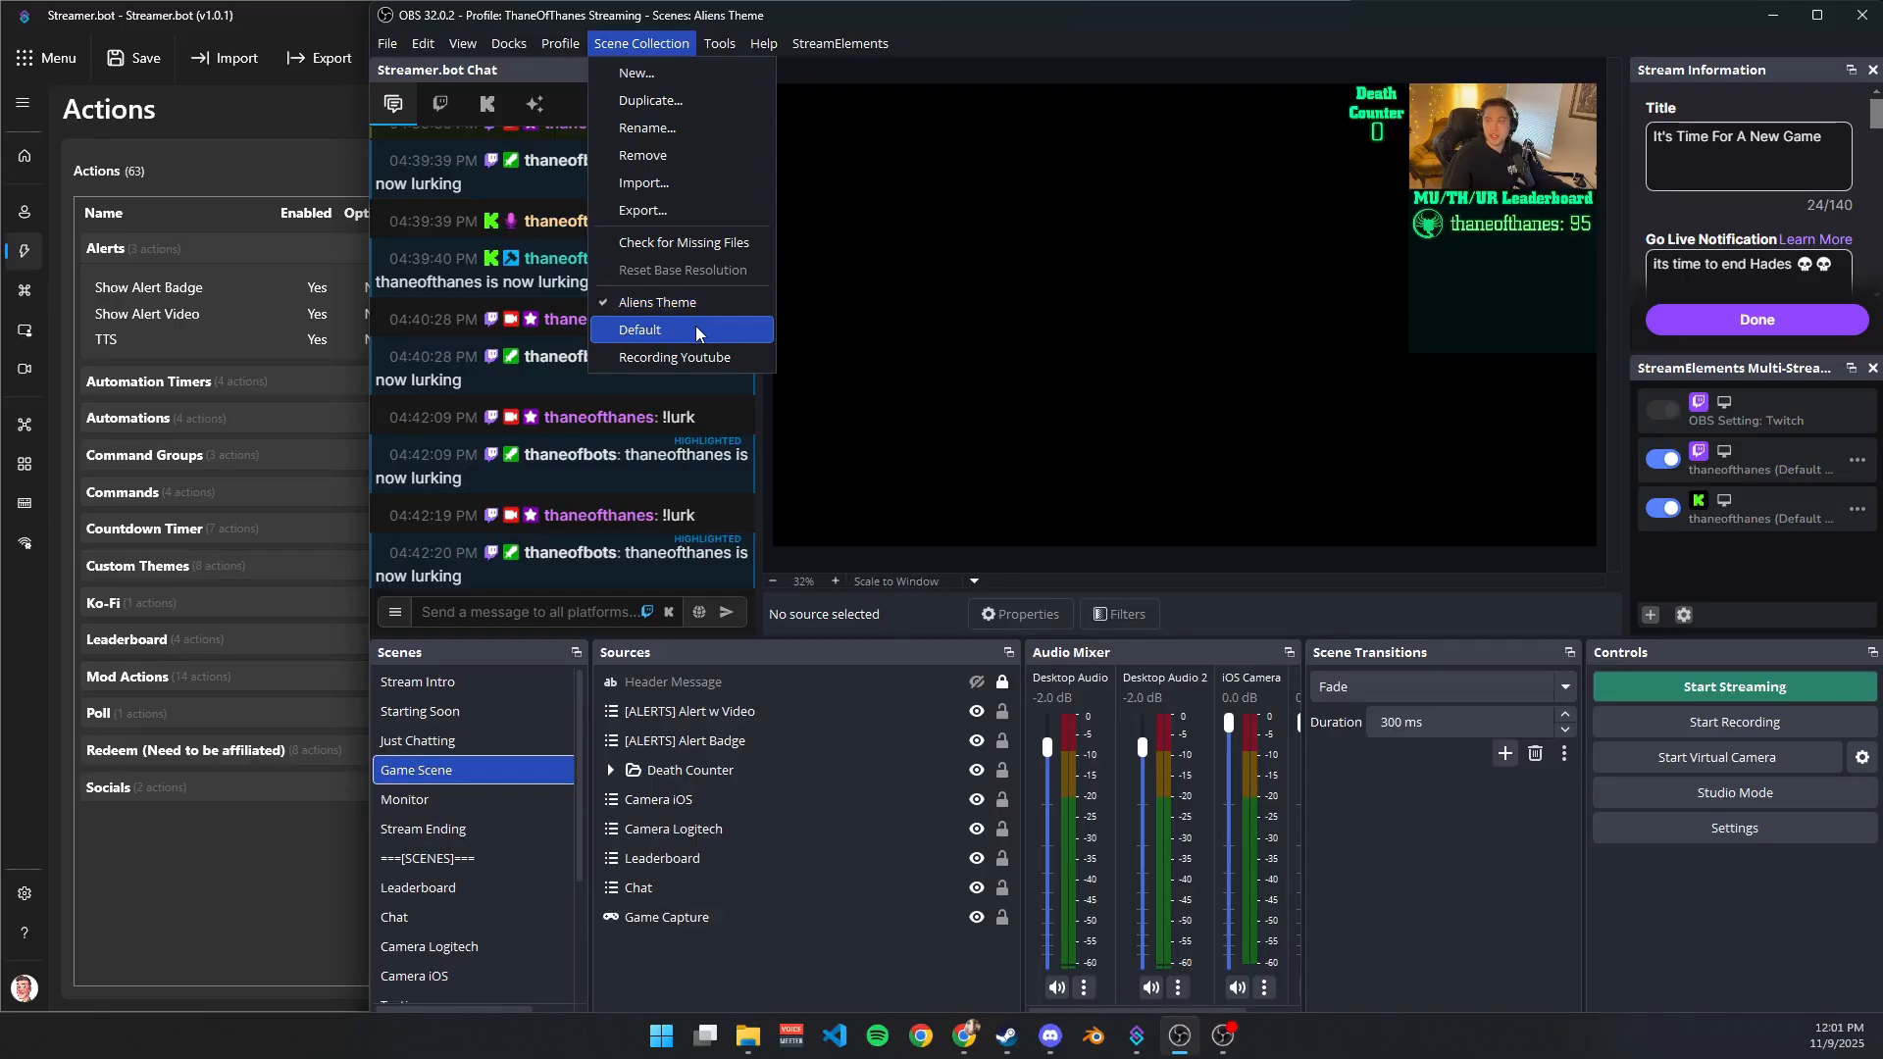
{"action": "left_click", "coordinate": [659, 956]}
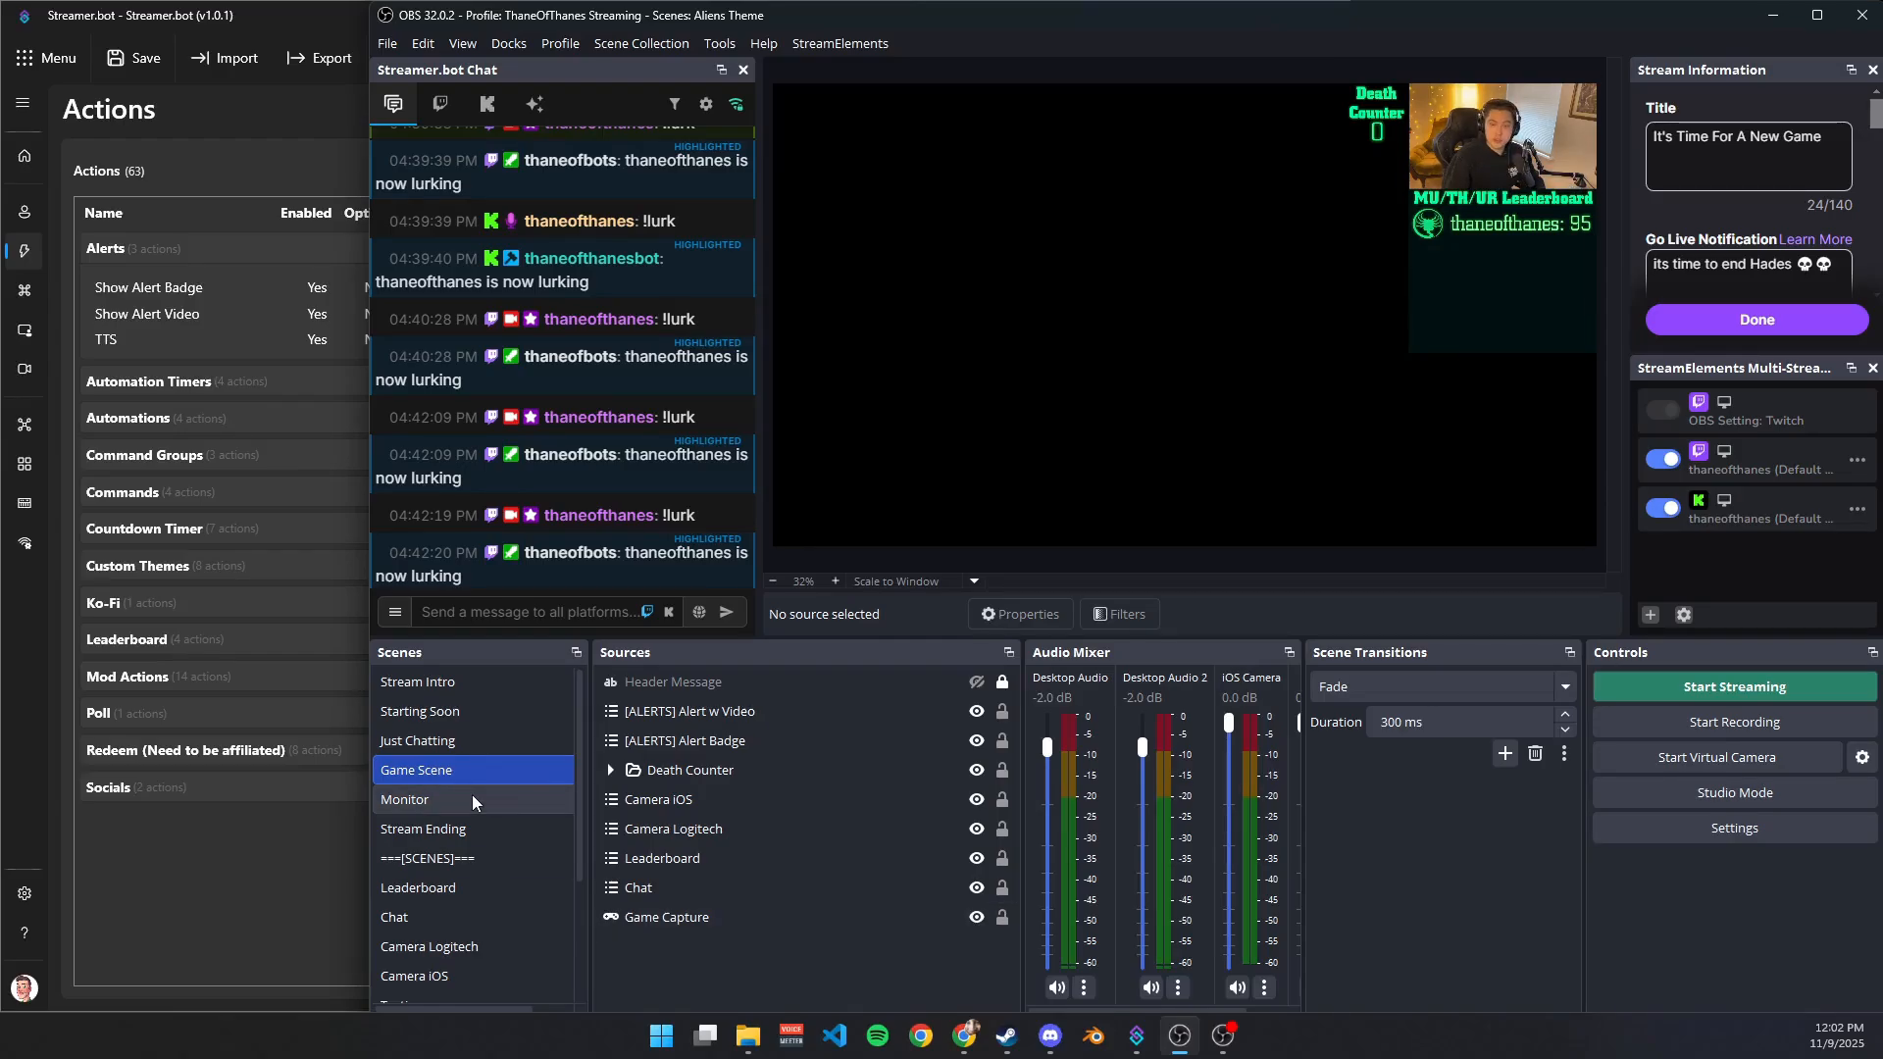
Show the Stream Intro and Starting Soon scenes, and send the chat message "typed new message" to all platforms.
{"action": "left_click", "coordinate": [437, 685]}
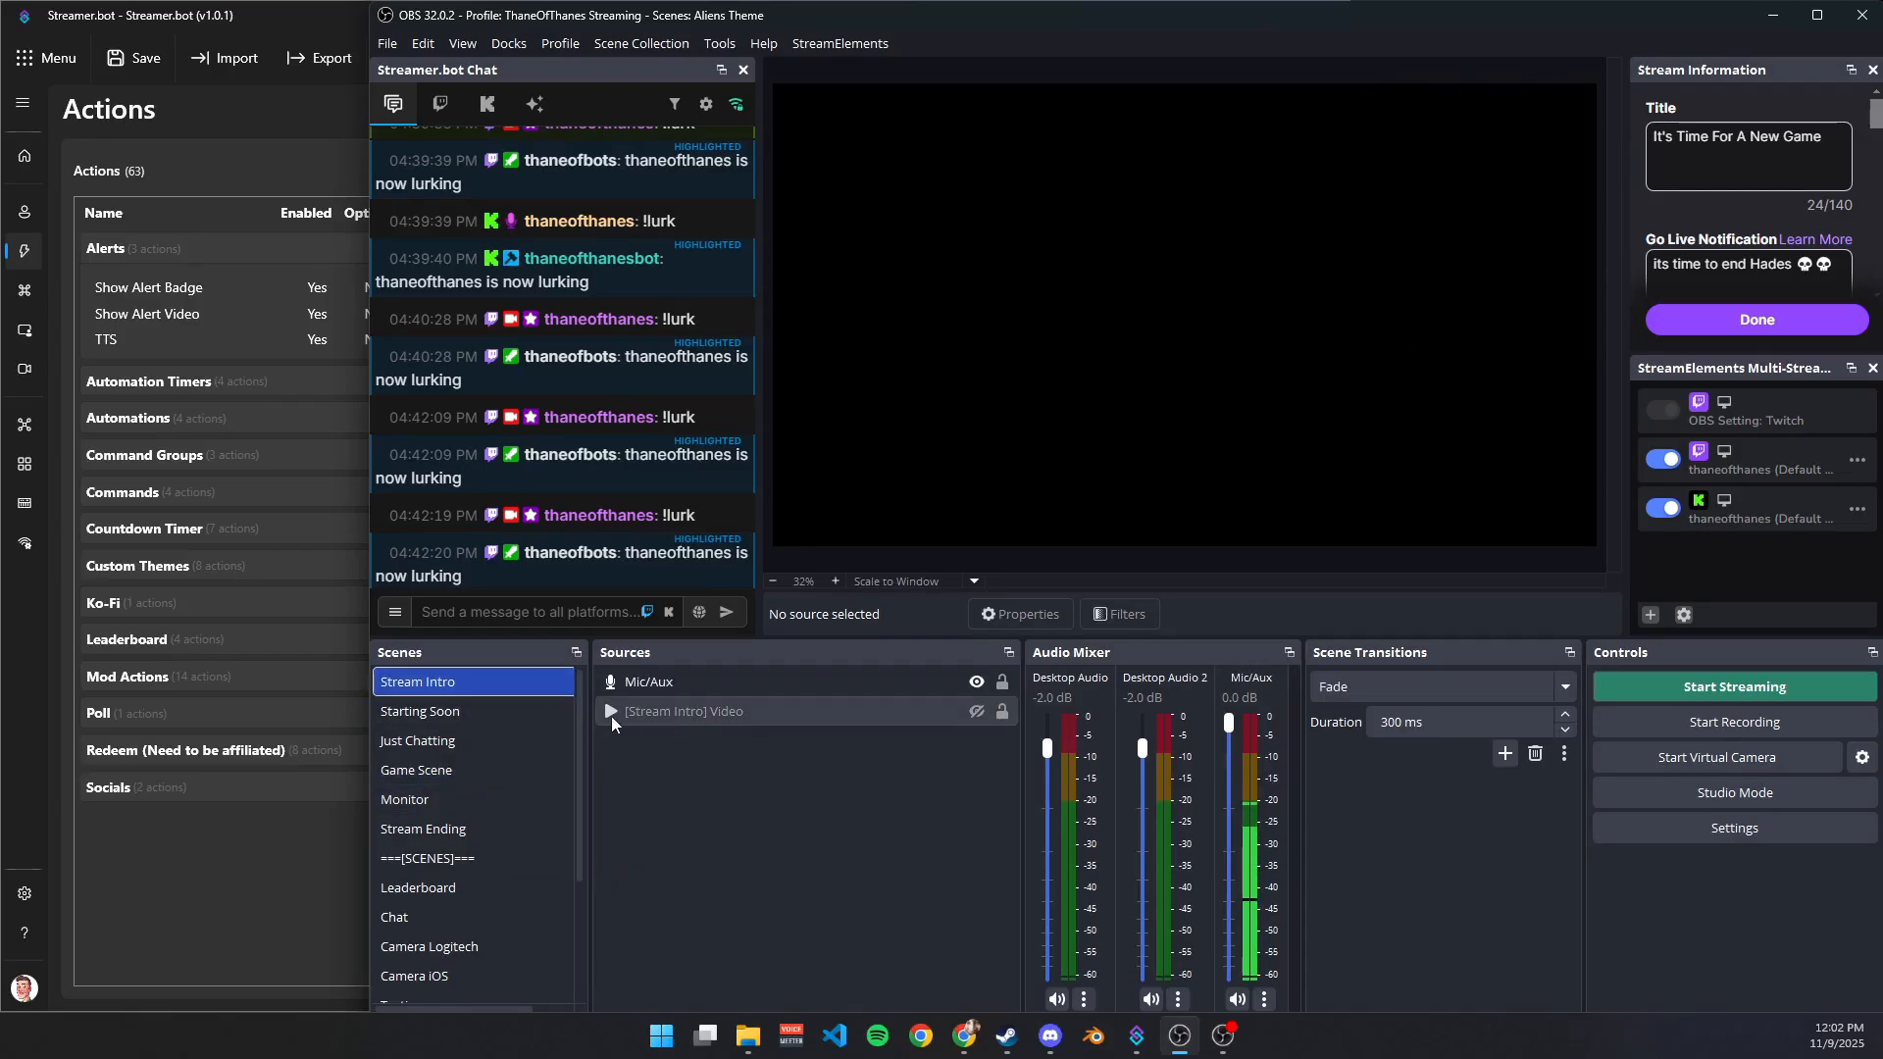
{"action": "left_click", "coordinate": [404, 718]}
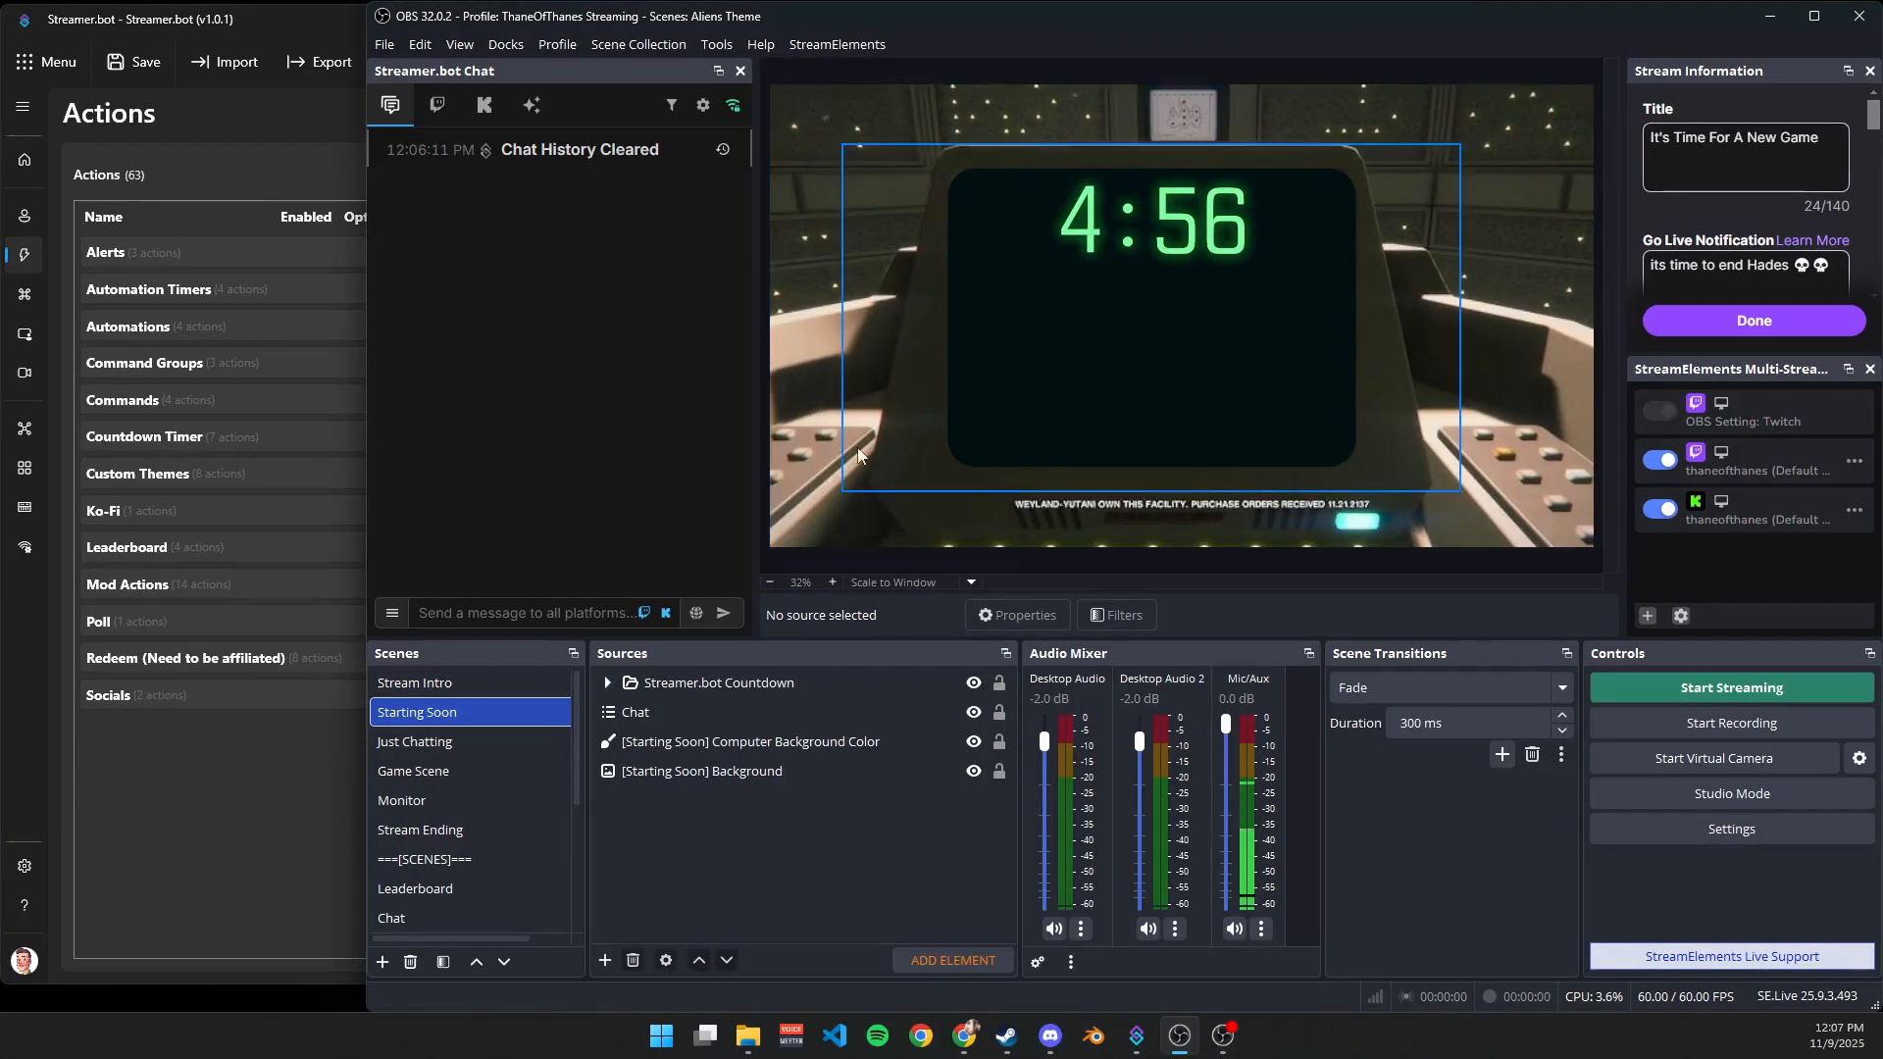
{"action": "left_click", "coordinate": [482, 613]}
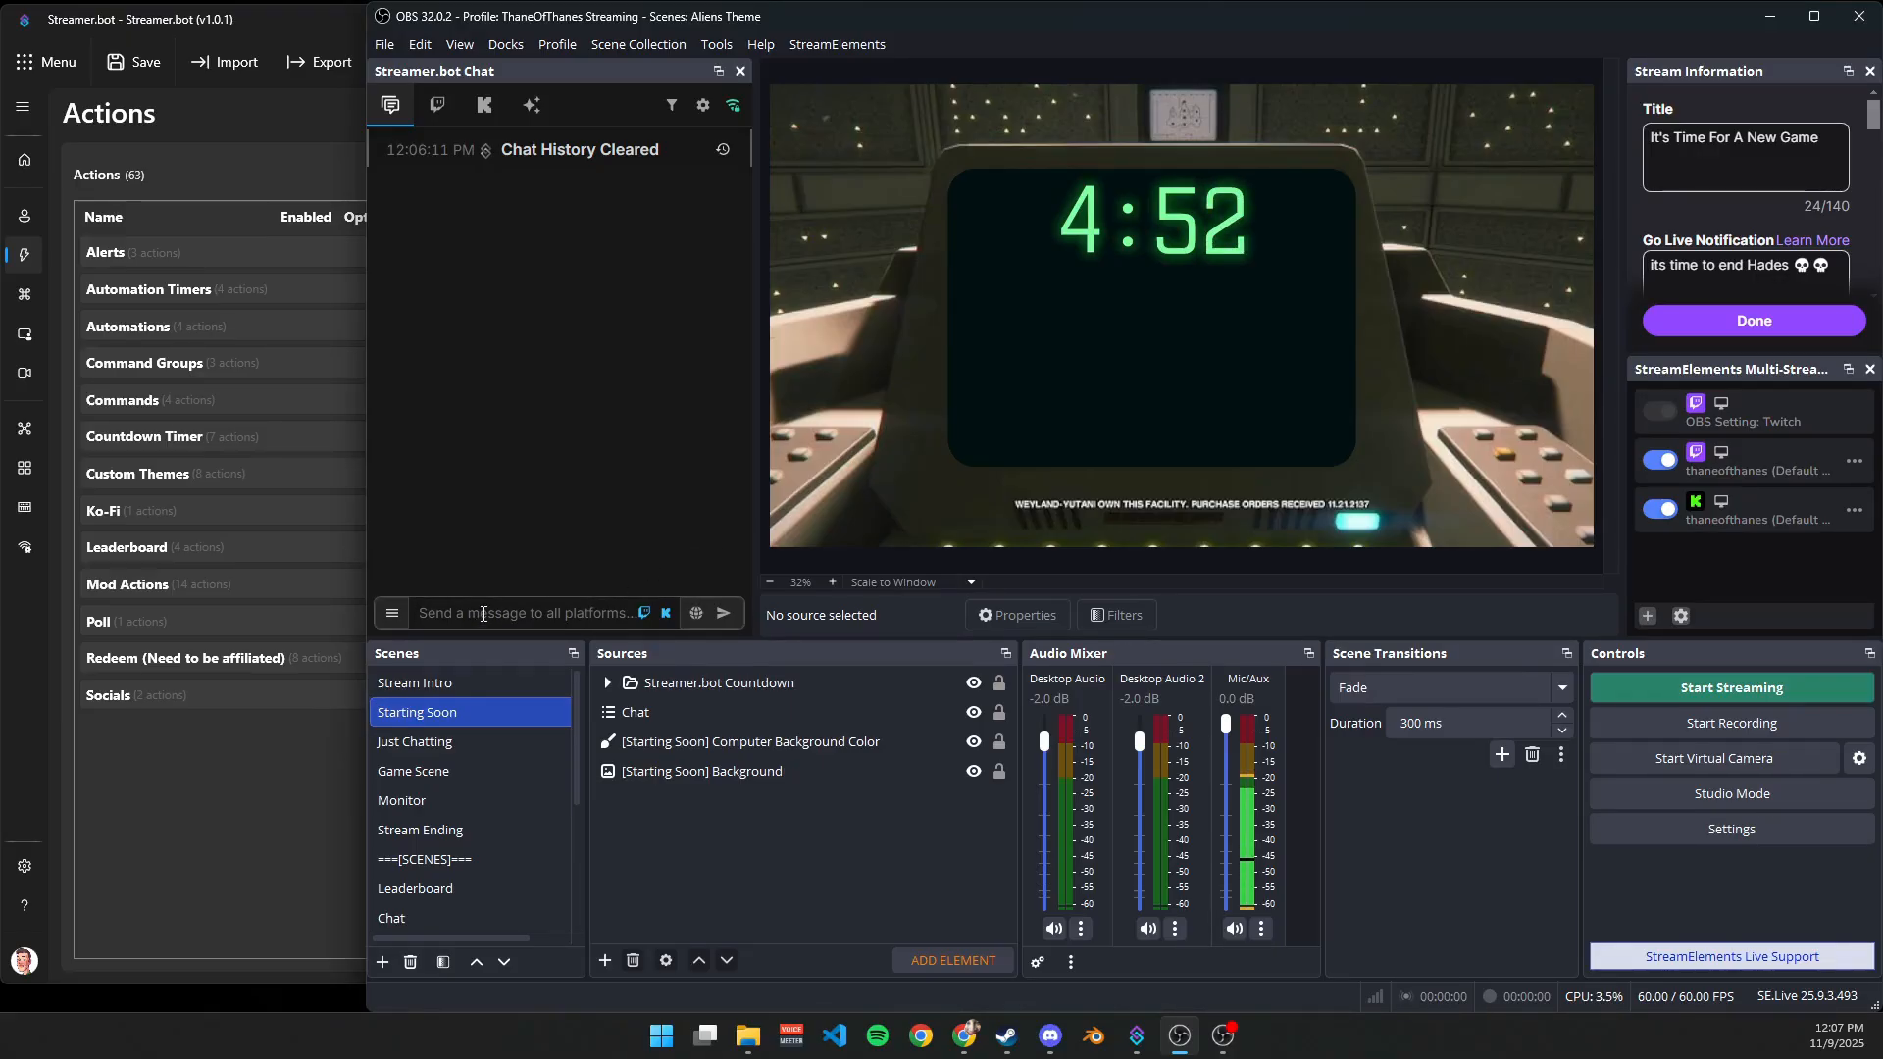
{"action": "type", "text": "t"}
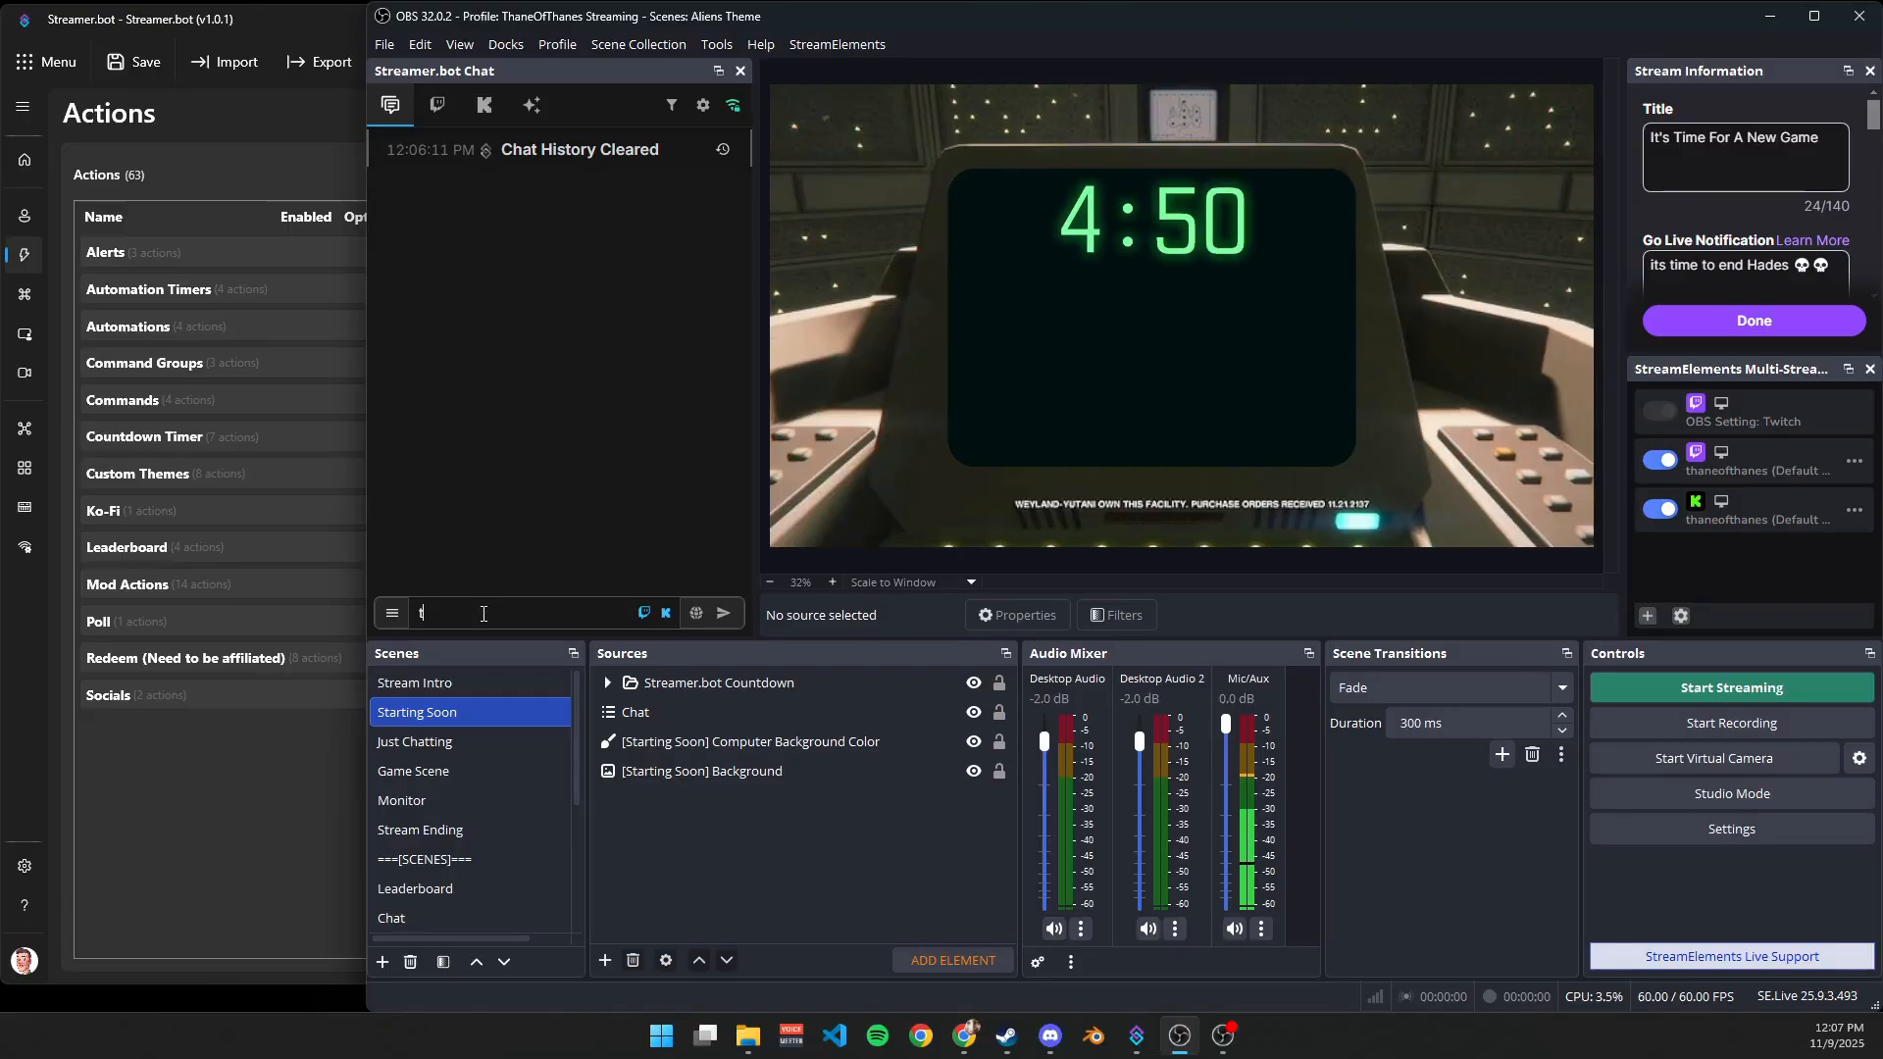
{"action": "type", "text": "yped new message"}
{"action": "key", "text": "Return"}
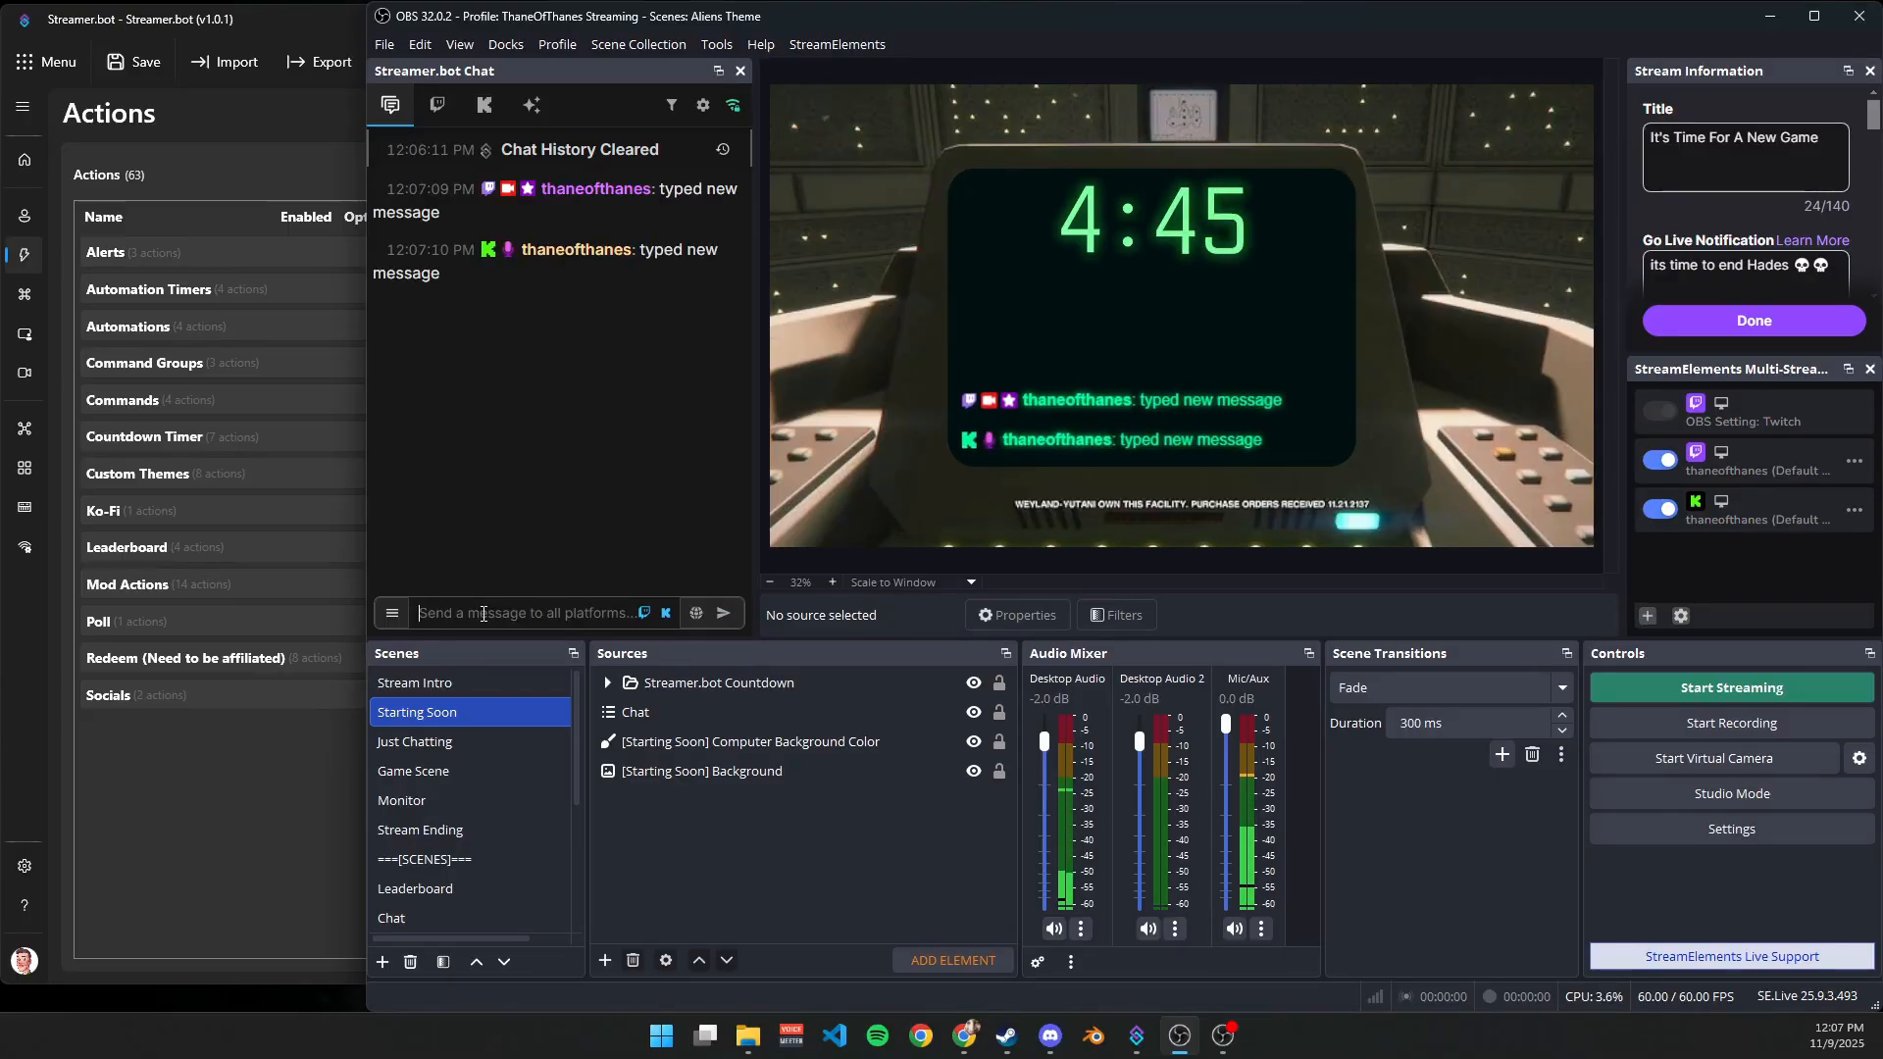
Preview the Just Chatting scene and the Game Scene, ending on Just Chatting.
{"action": "left_click", "coordinate": [443, 741]}
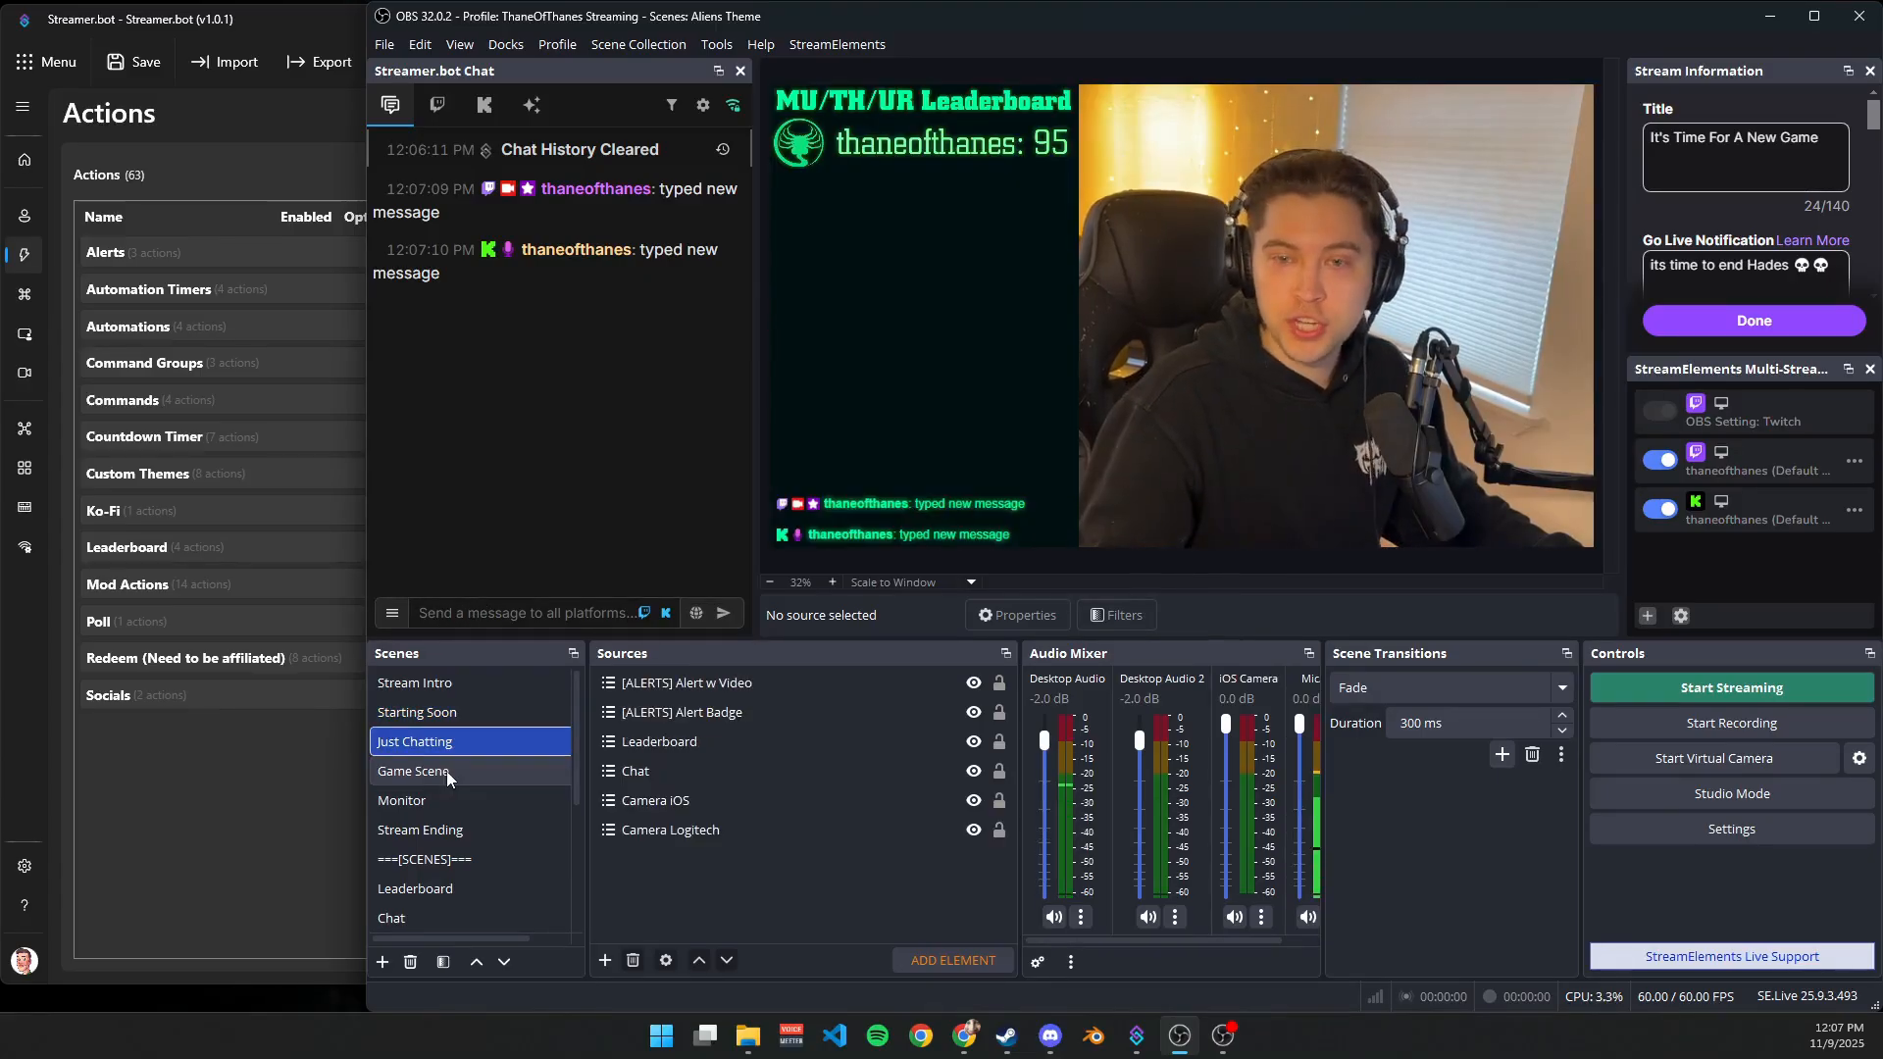
{"action": "left_click", "coordinate": [445, 770]}
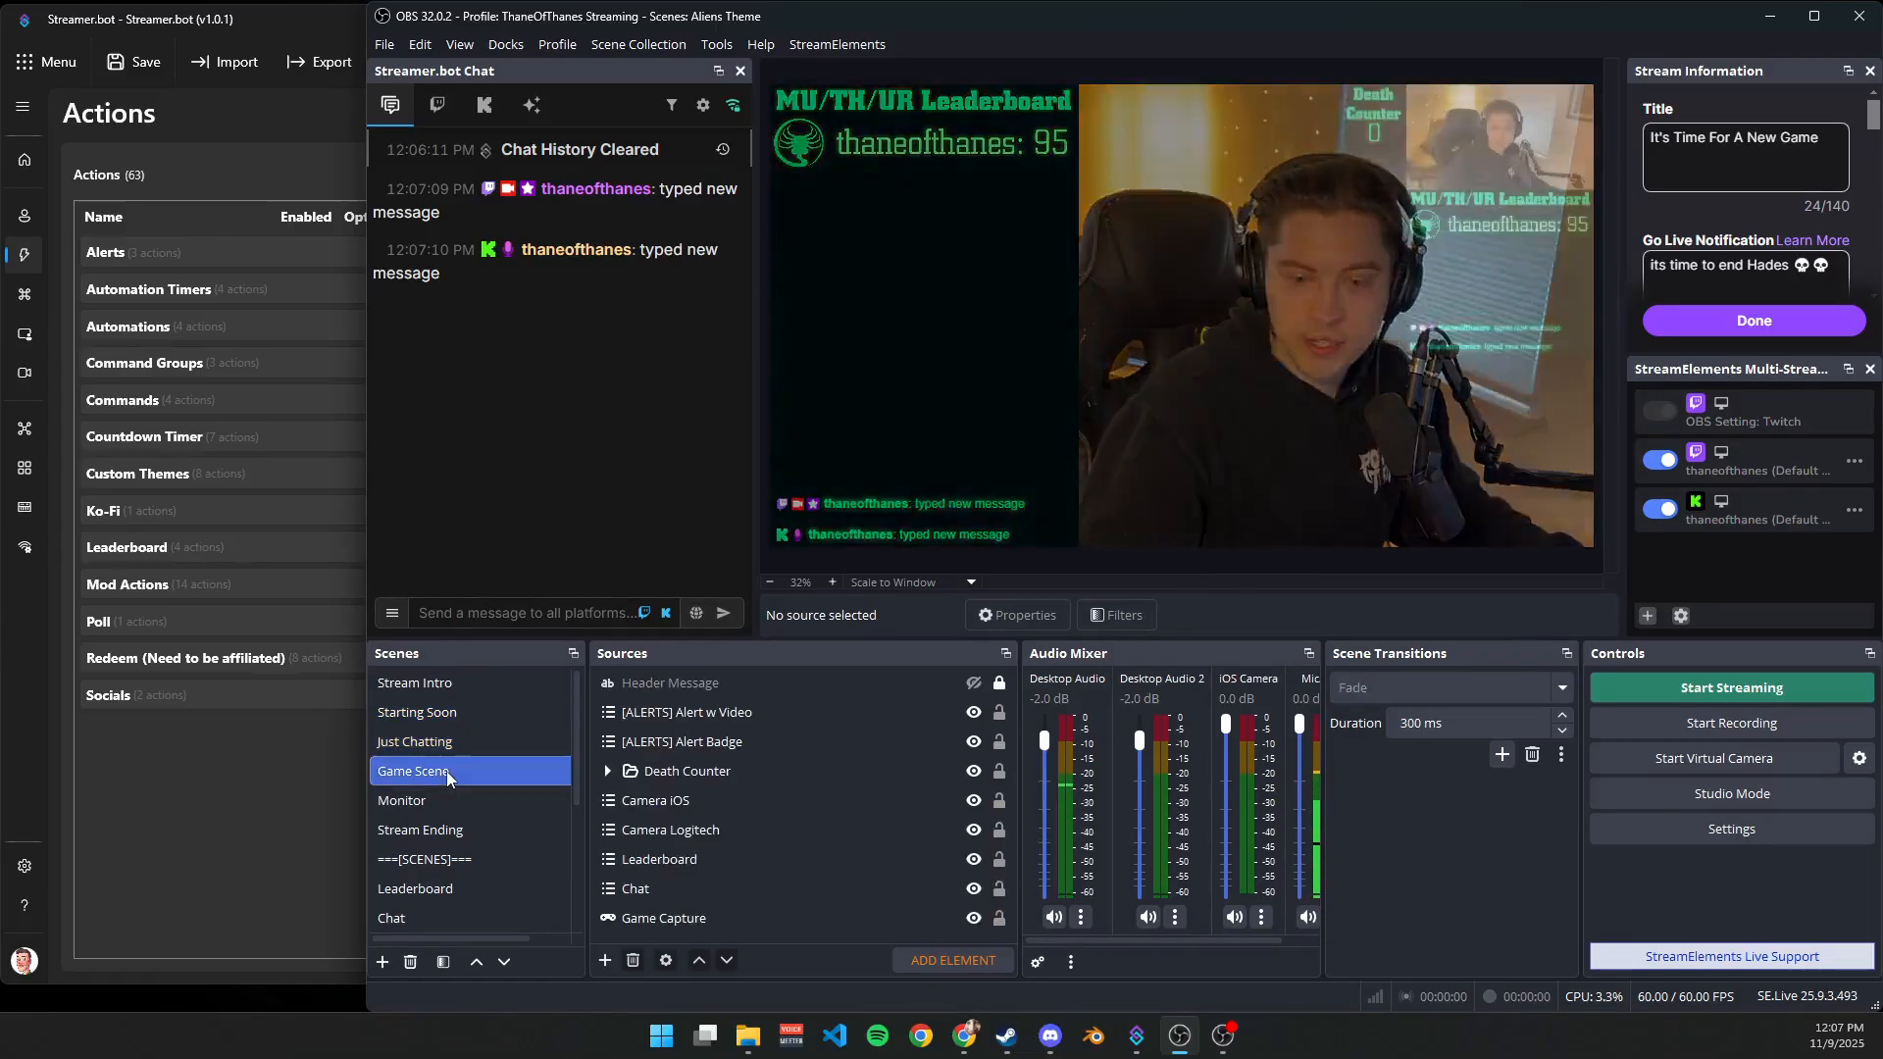
{"action": "left_click", "coordinate": [454, 737]}
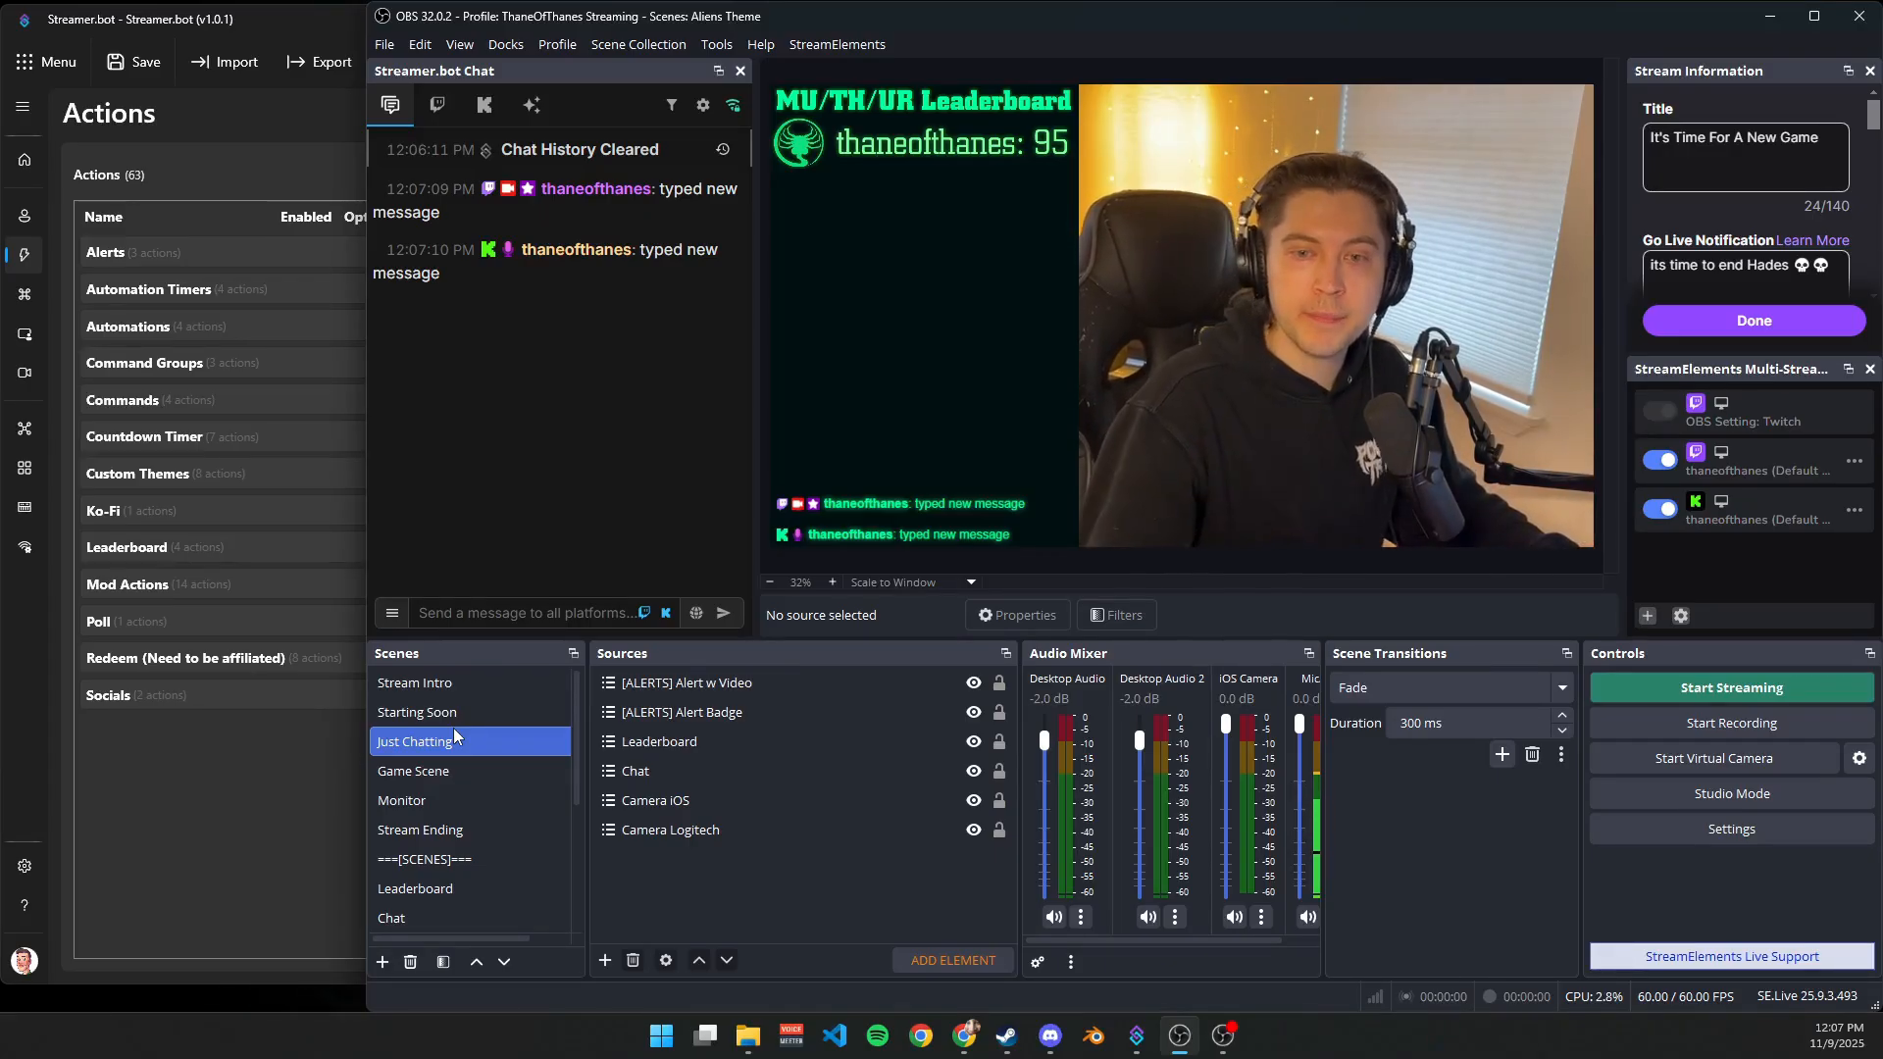
Switch to the Default scene collection and send the chat message "sdf" to all platforms.
{"action": "left_click", "coordinate": [610, 46]}
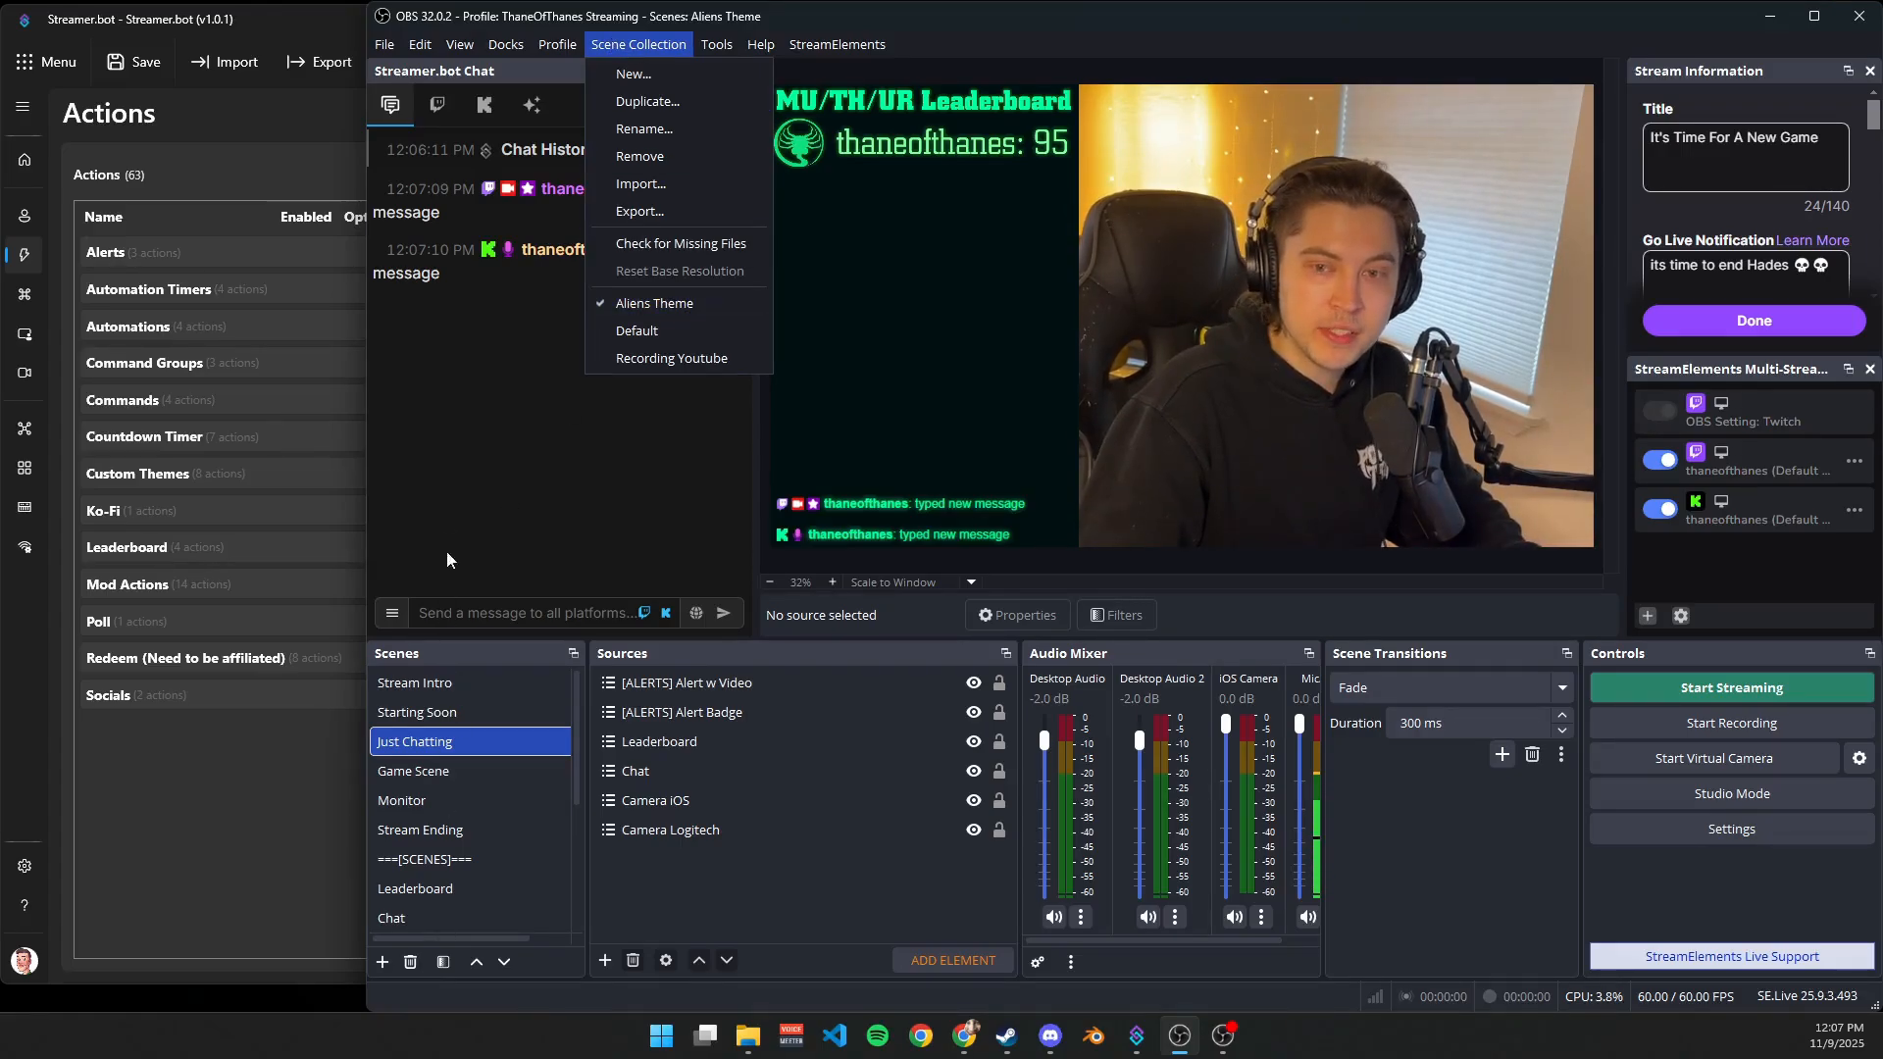
{"action": "left_click", "coordinate": [656, 329]}
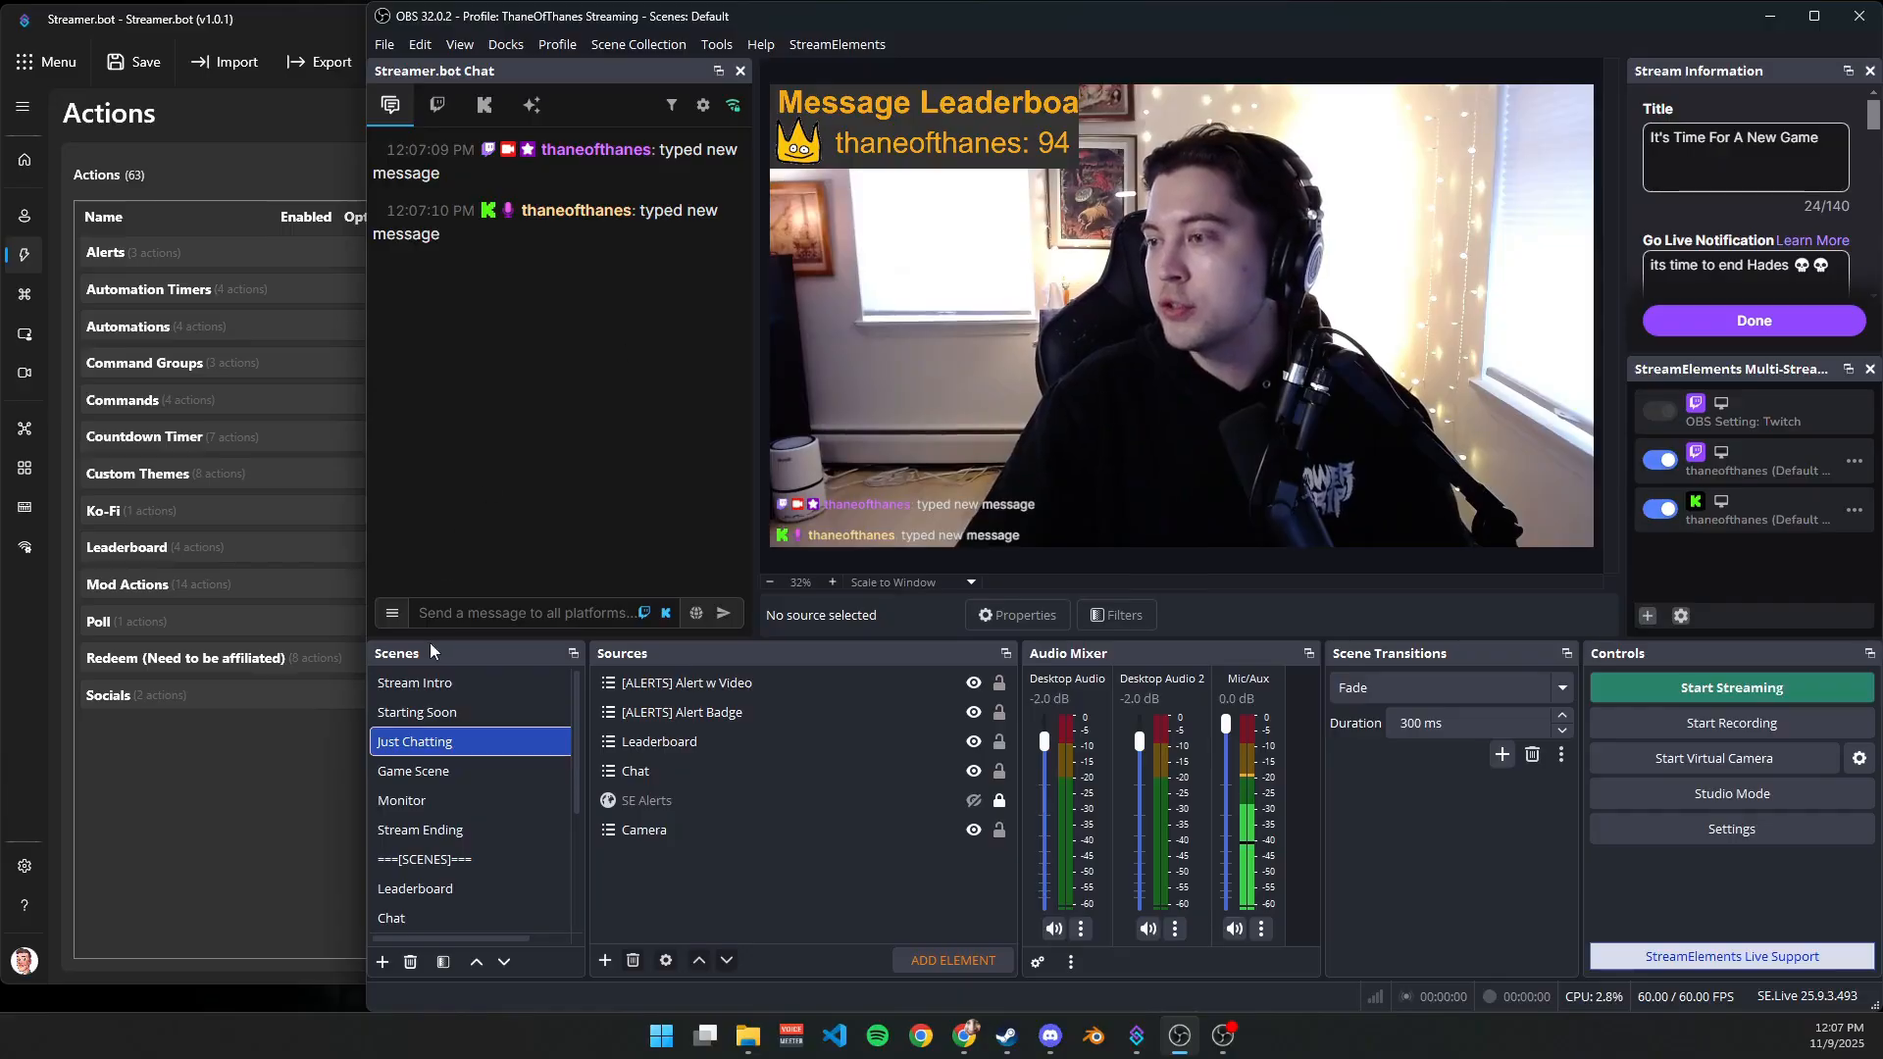
{"action": "left_click", "coordinate": [562, 610]}
{"action": "type", "text": "sdf"}
{"action": "key", "text": "Return"}
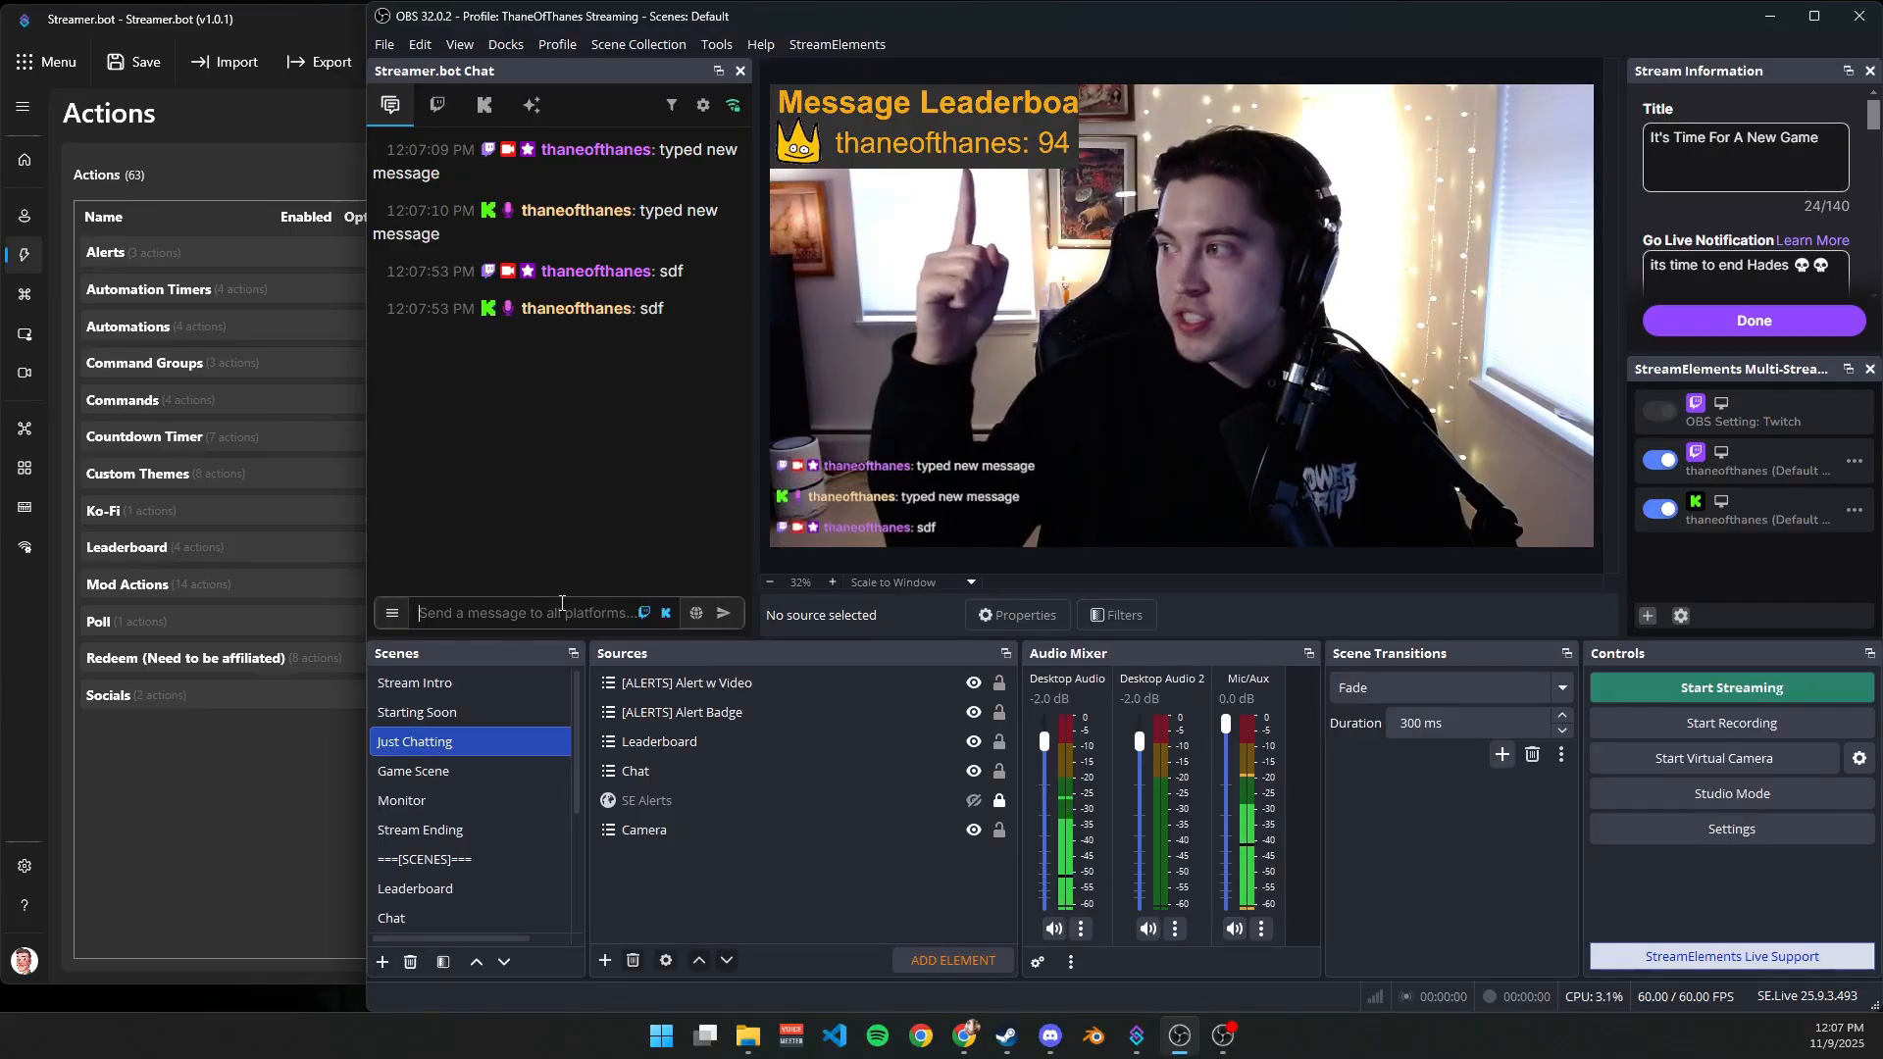
Preview the Starting Soon scene of the Default collection and switch back to the Aliens Theme scene collection.
{"action": "left_click", "coordinate": [456, 712]}
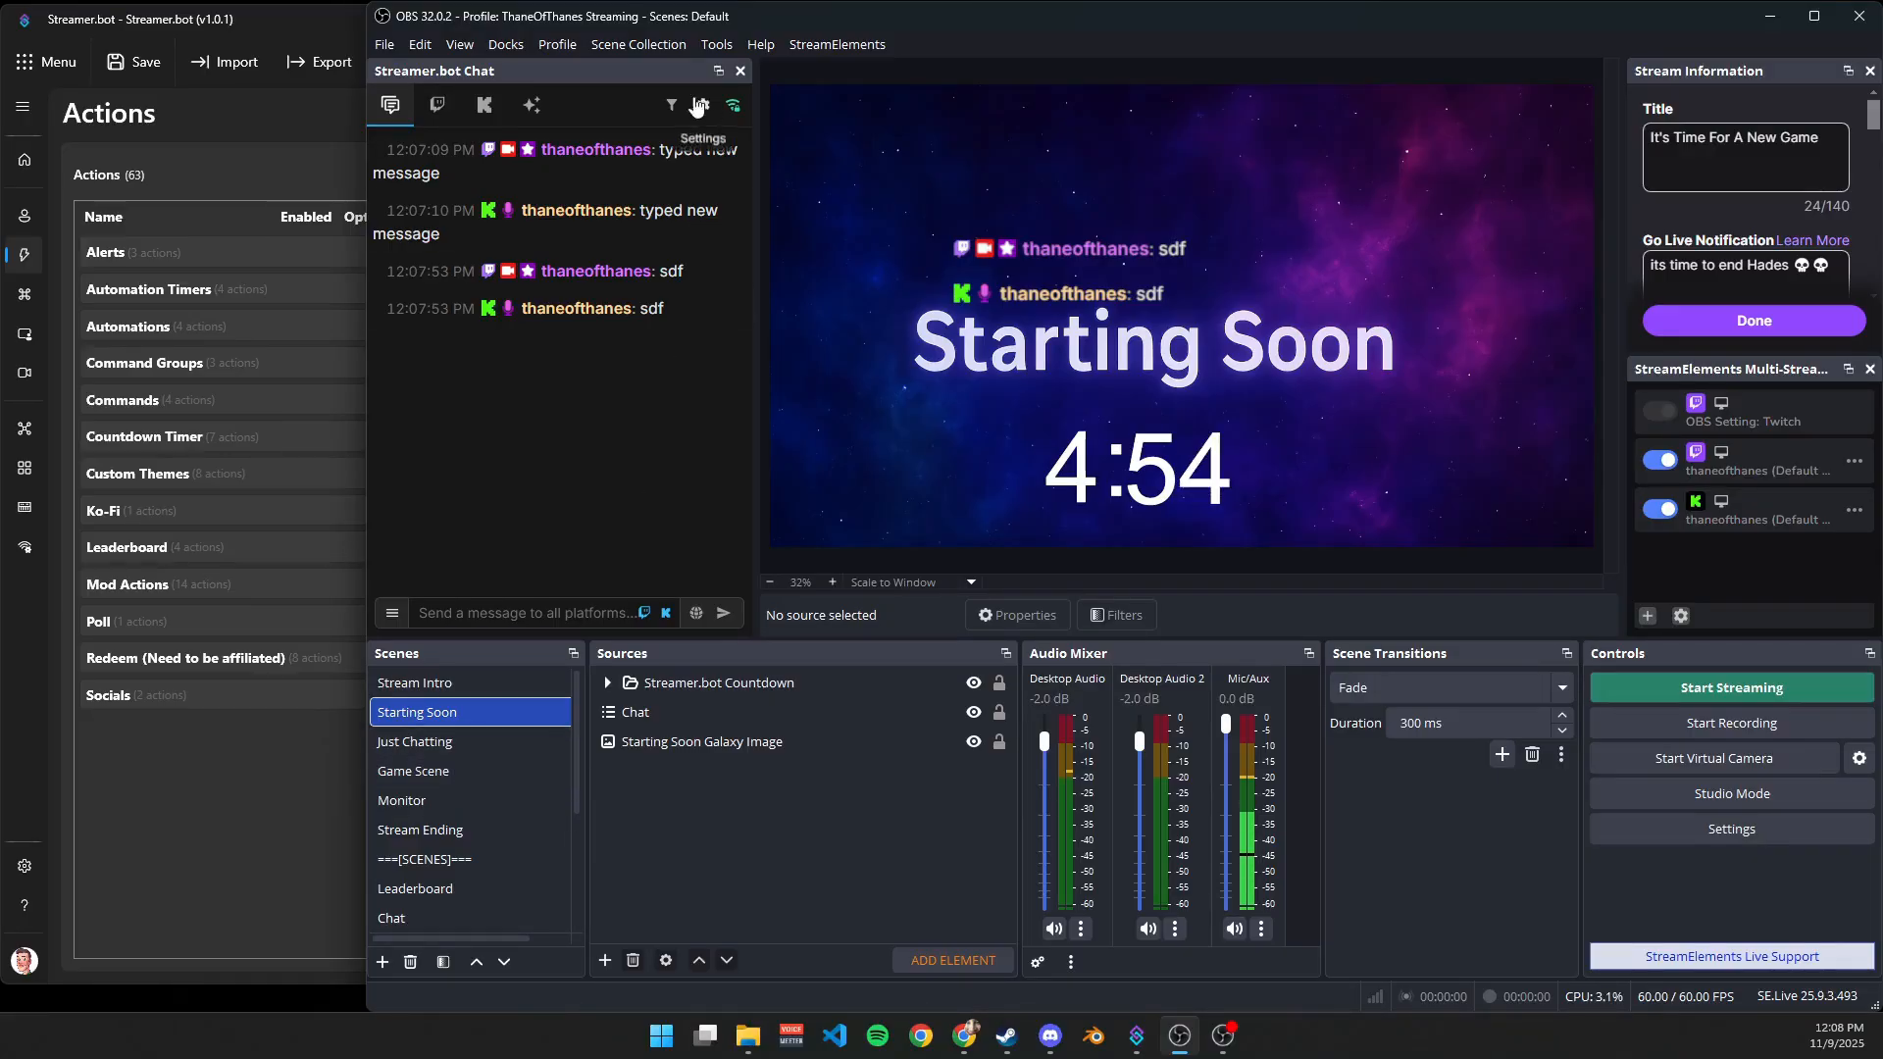
{"action": "left_click", "coordinate": [638, 44]}
{"action": "left_click", "coordinate": [602, 114]}
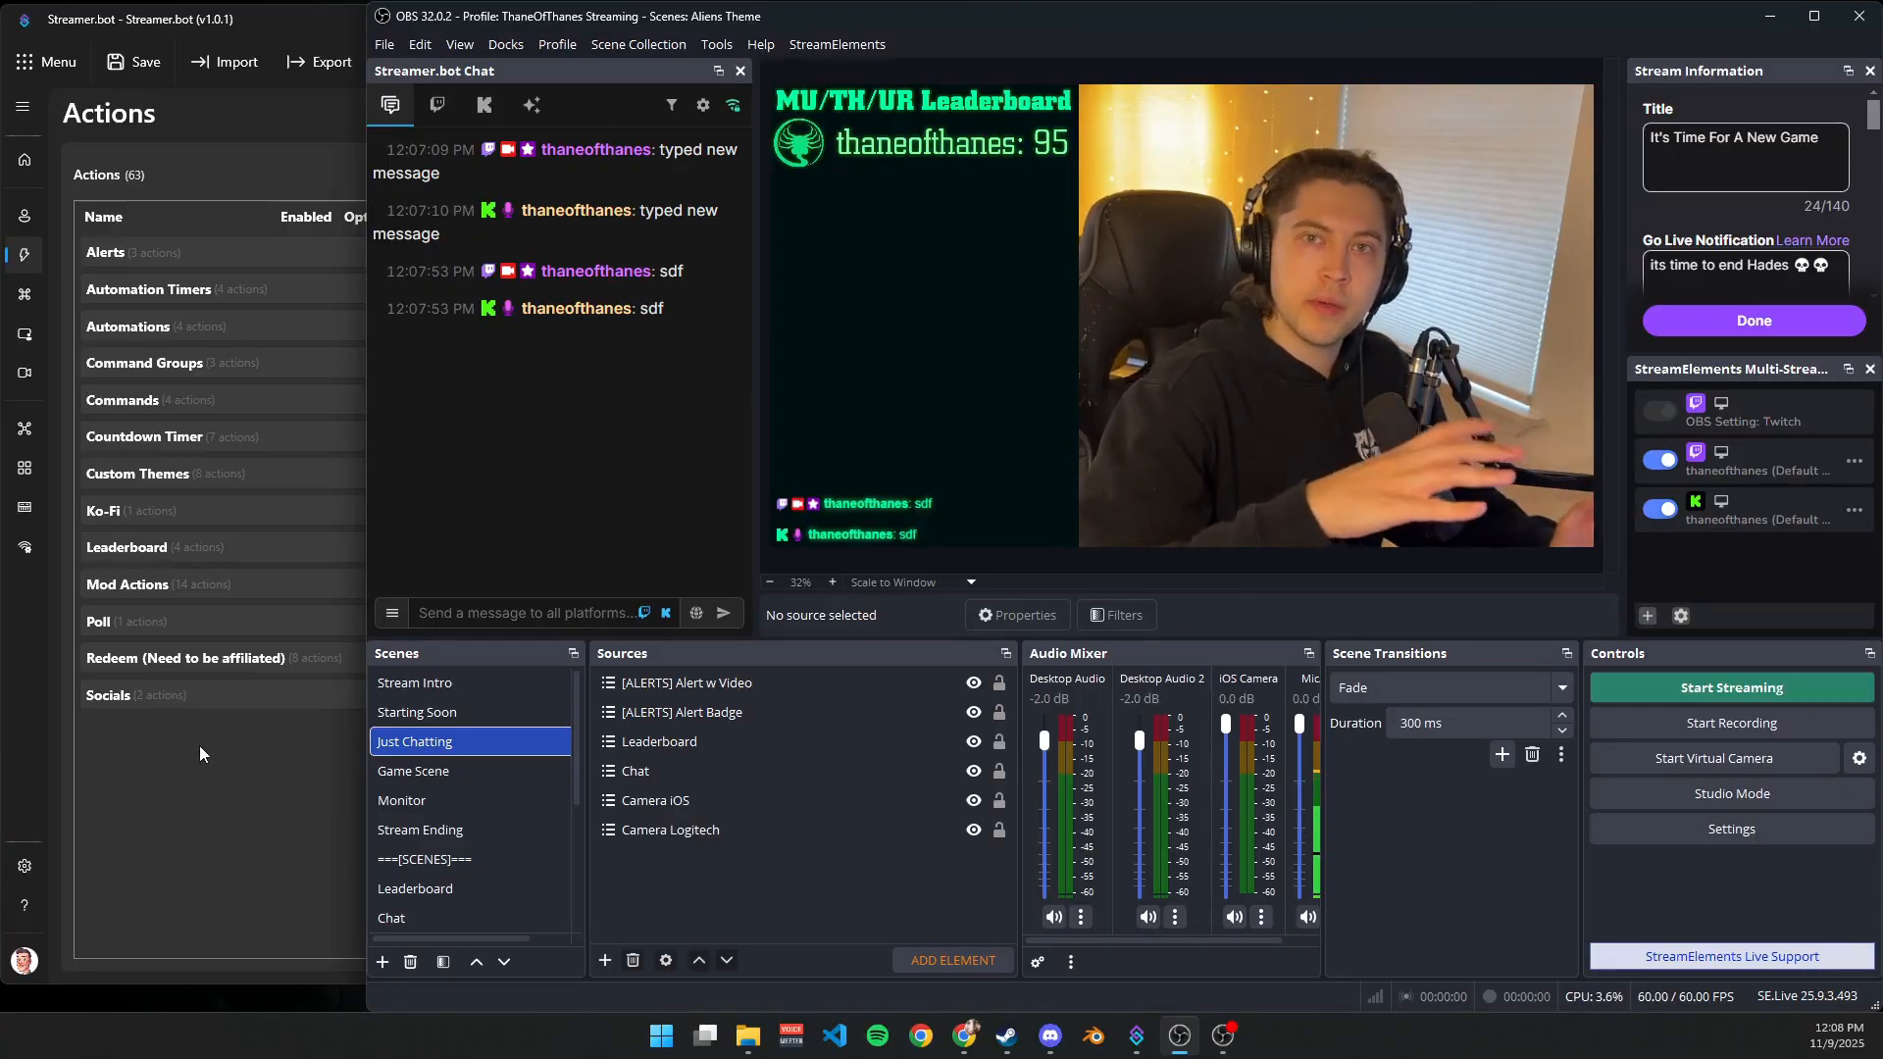
Switch to Streamer.bot, expand the Custom Themes action group and open the OBS Raw sub-action of Set Theme.
{"action": "left_click", "coordinate": [165, 443]}
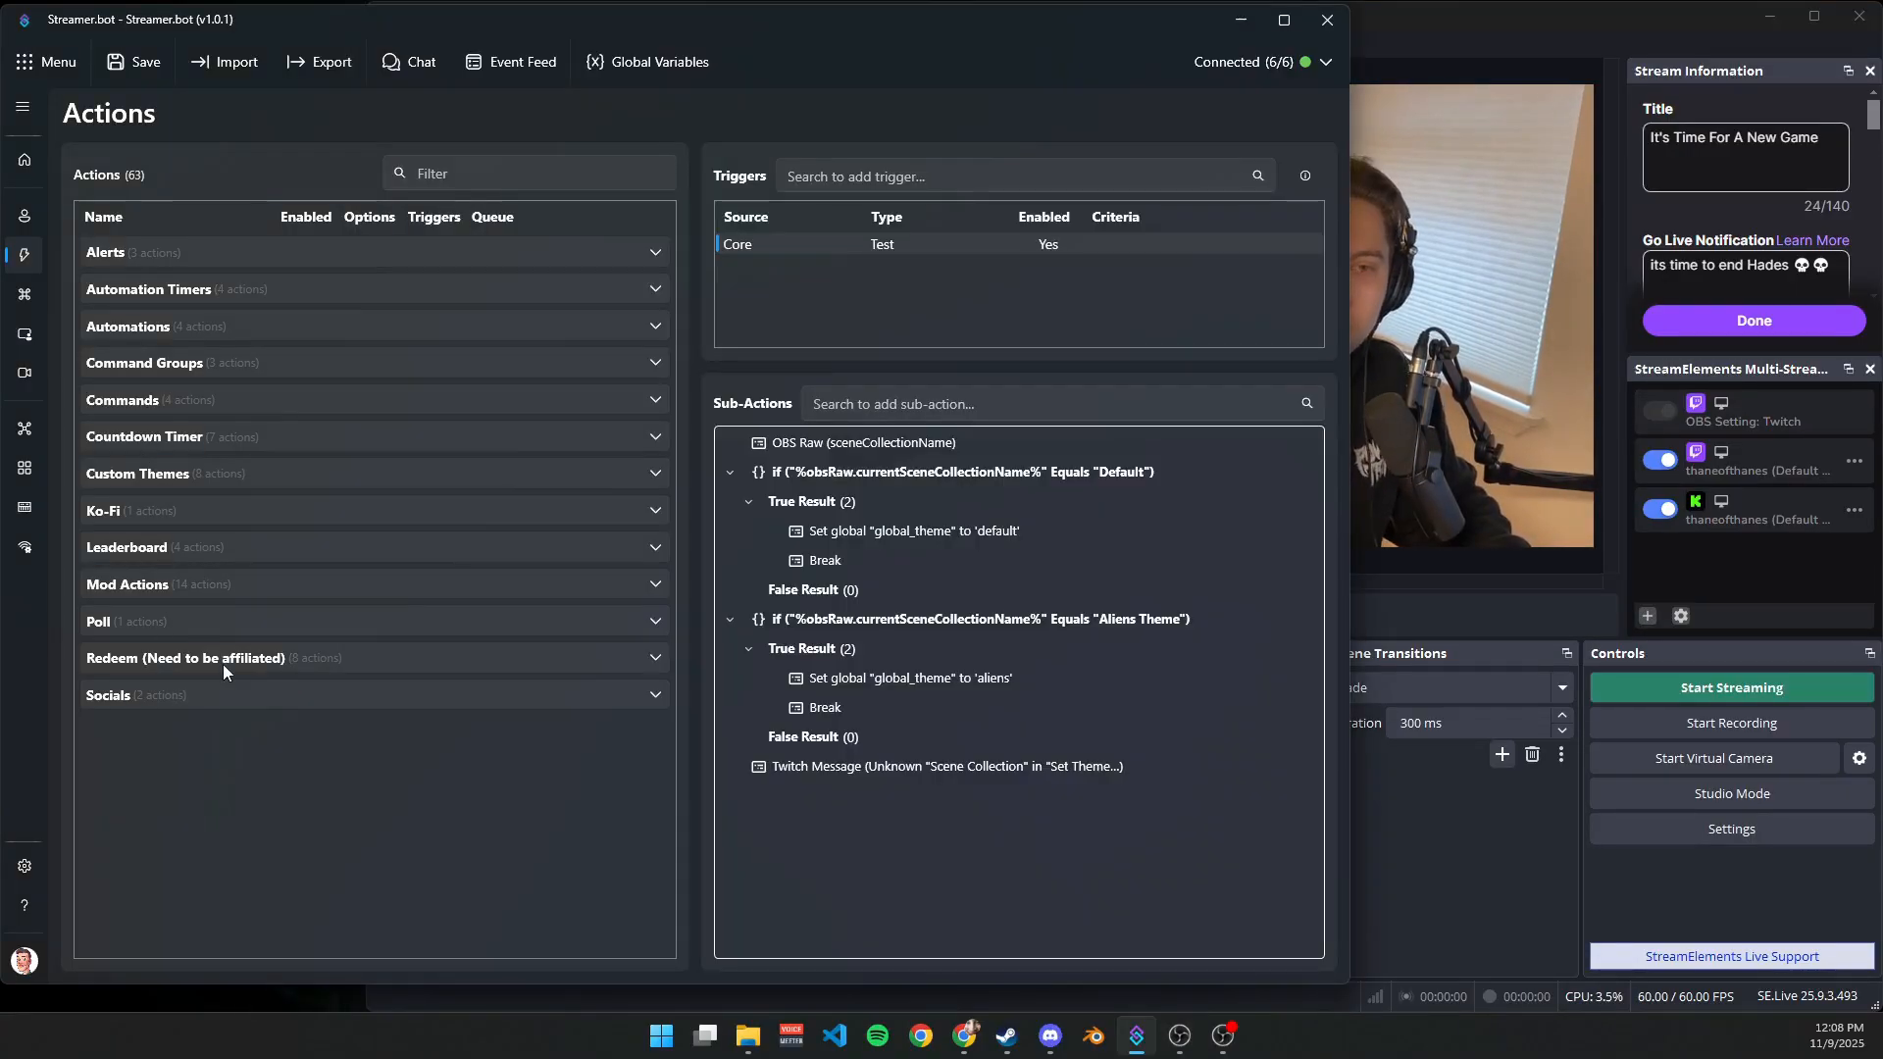
{"action": "left_click", "coordinate": [137, 474]}
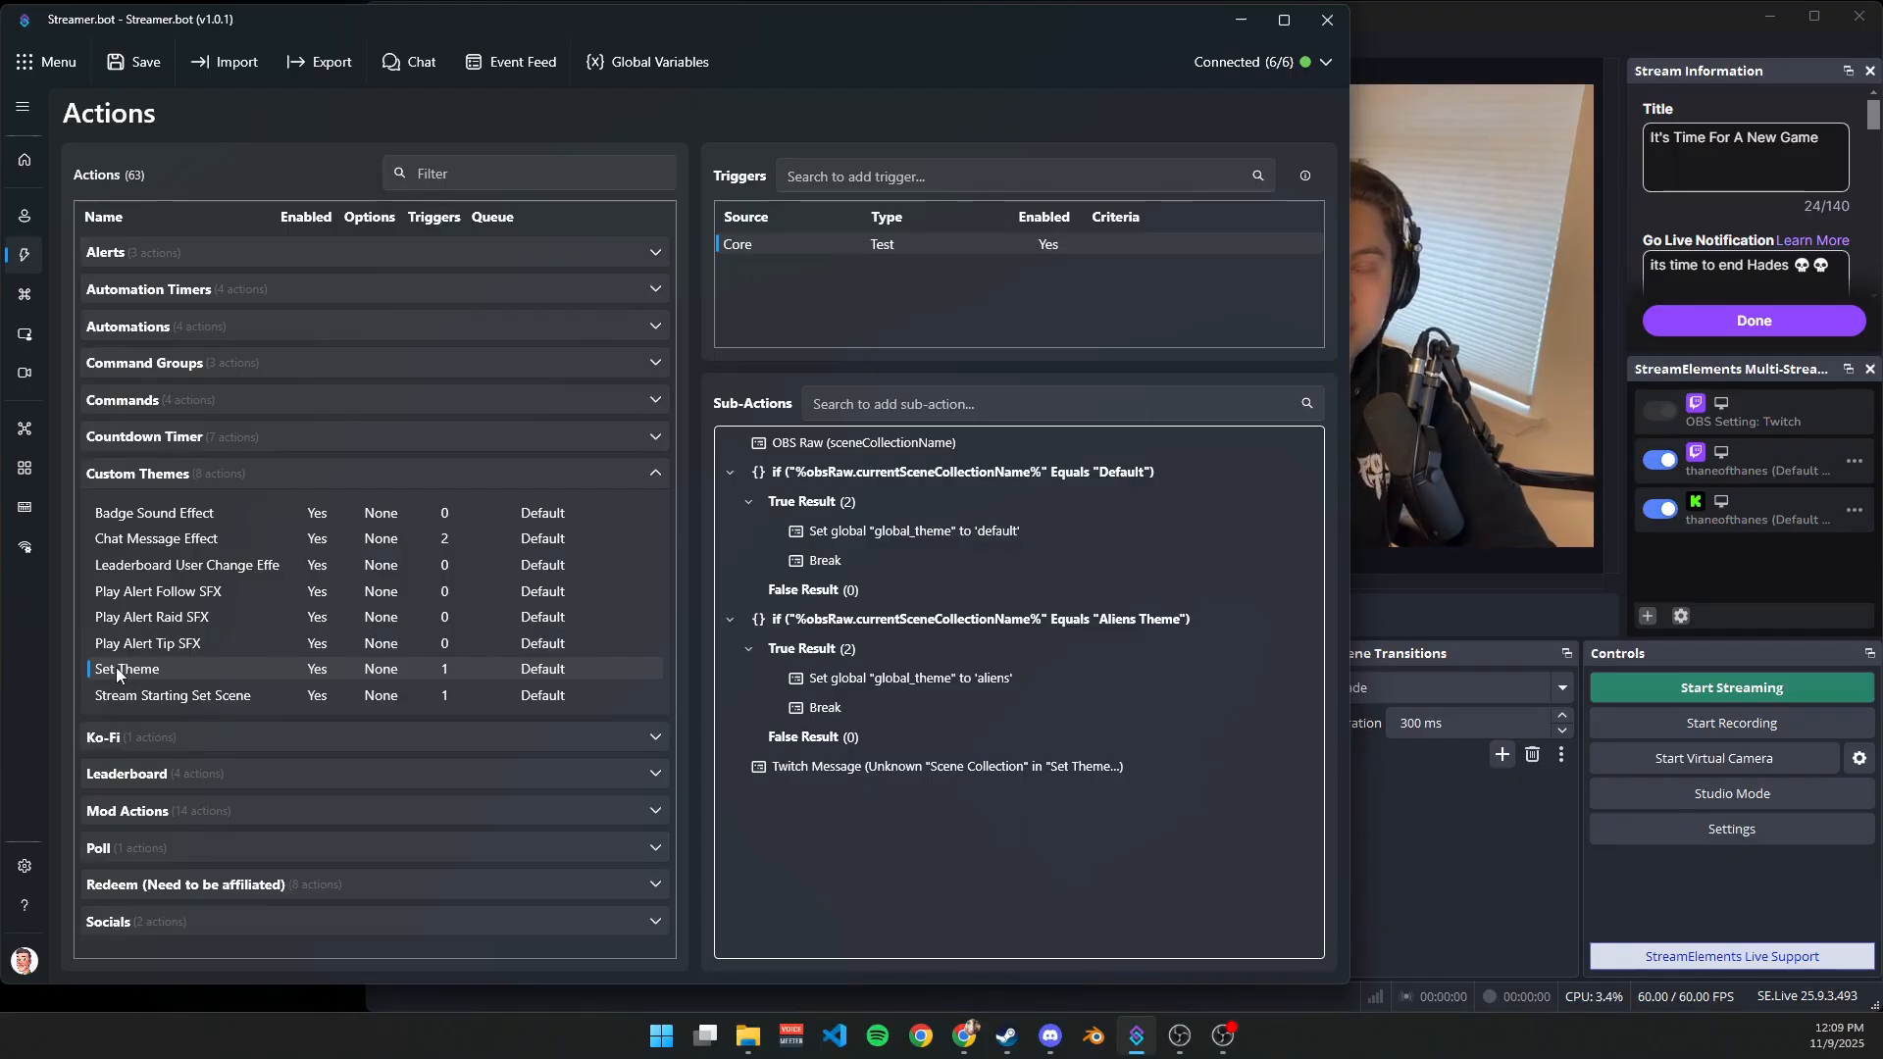
{"action": "double_click", "coordinate": [853, 442]}
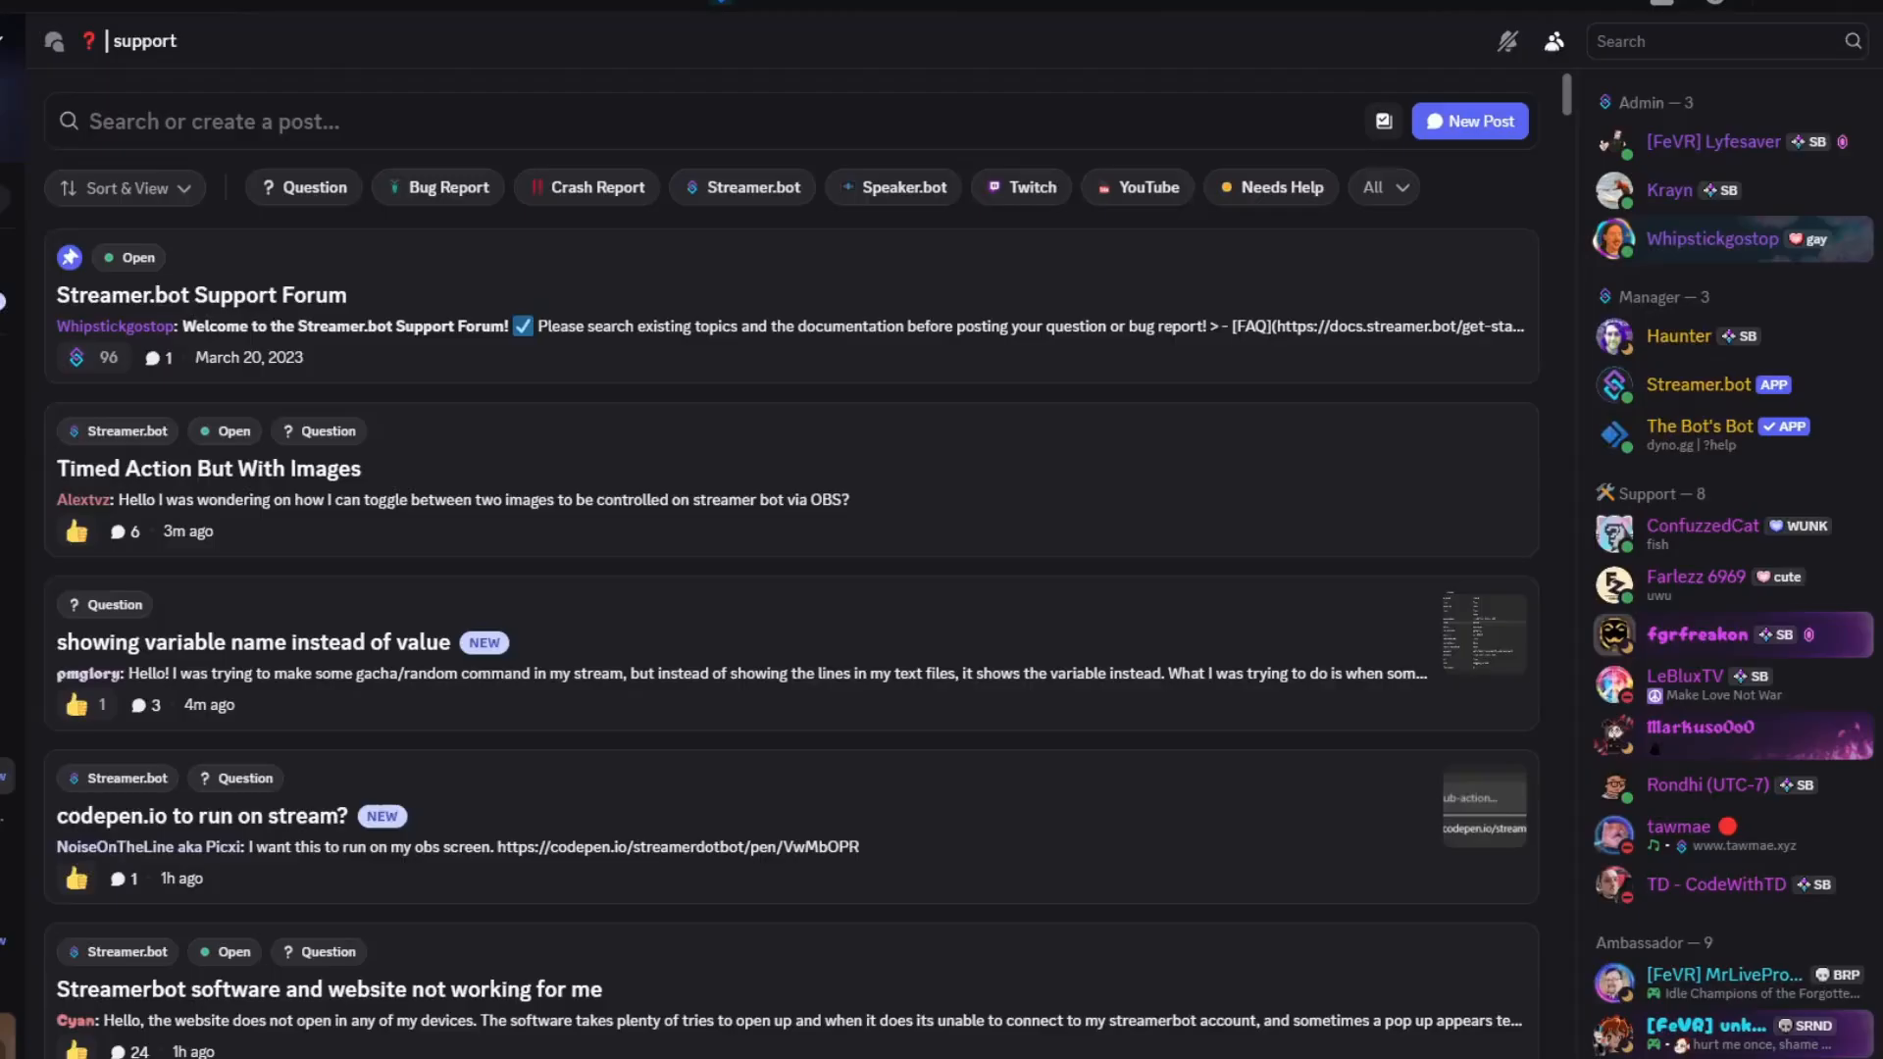
Search the Streamer.bot support forum on Discord for "Scene Collection".
{"action": "left_click", "coordinate": [330, 124]}
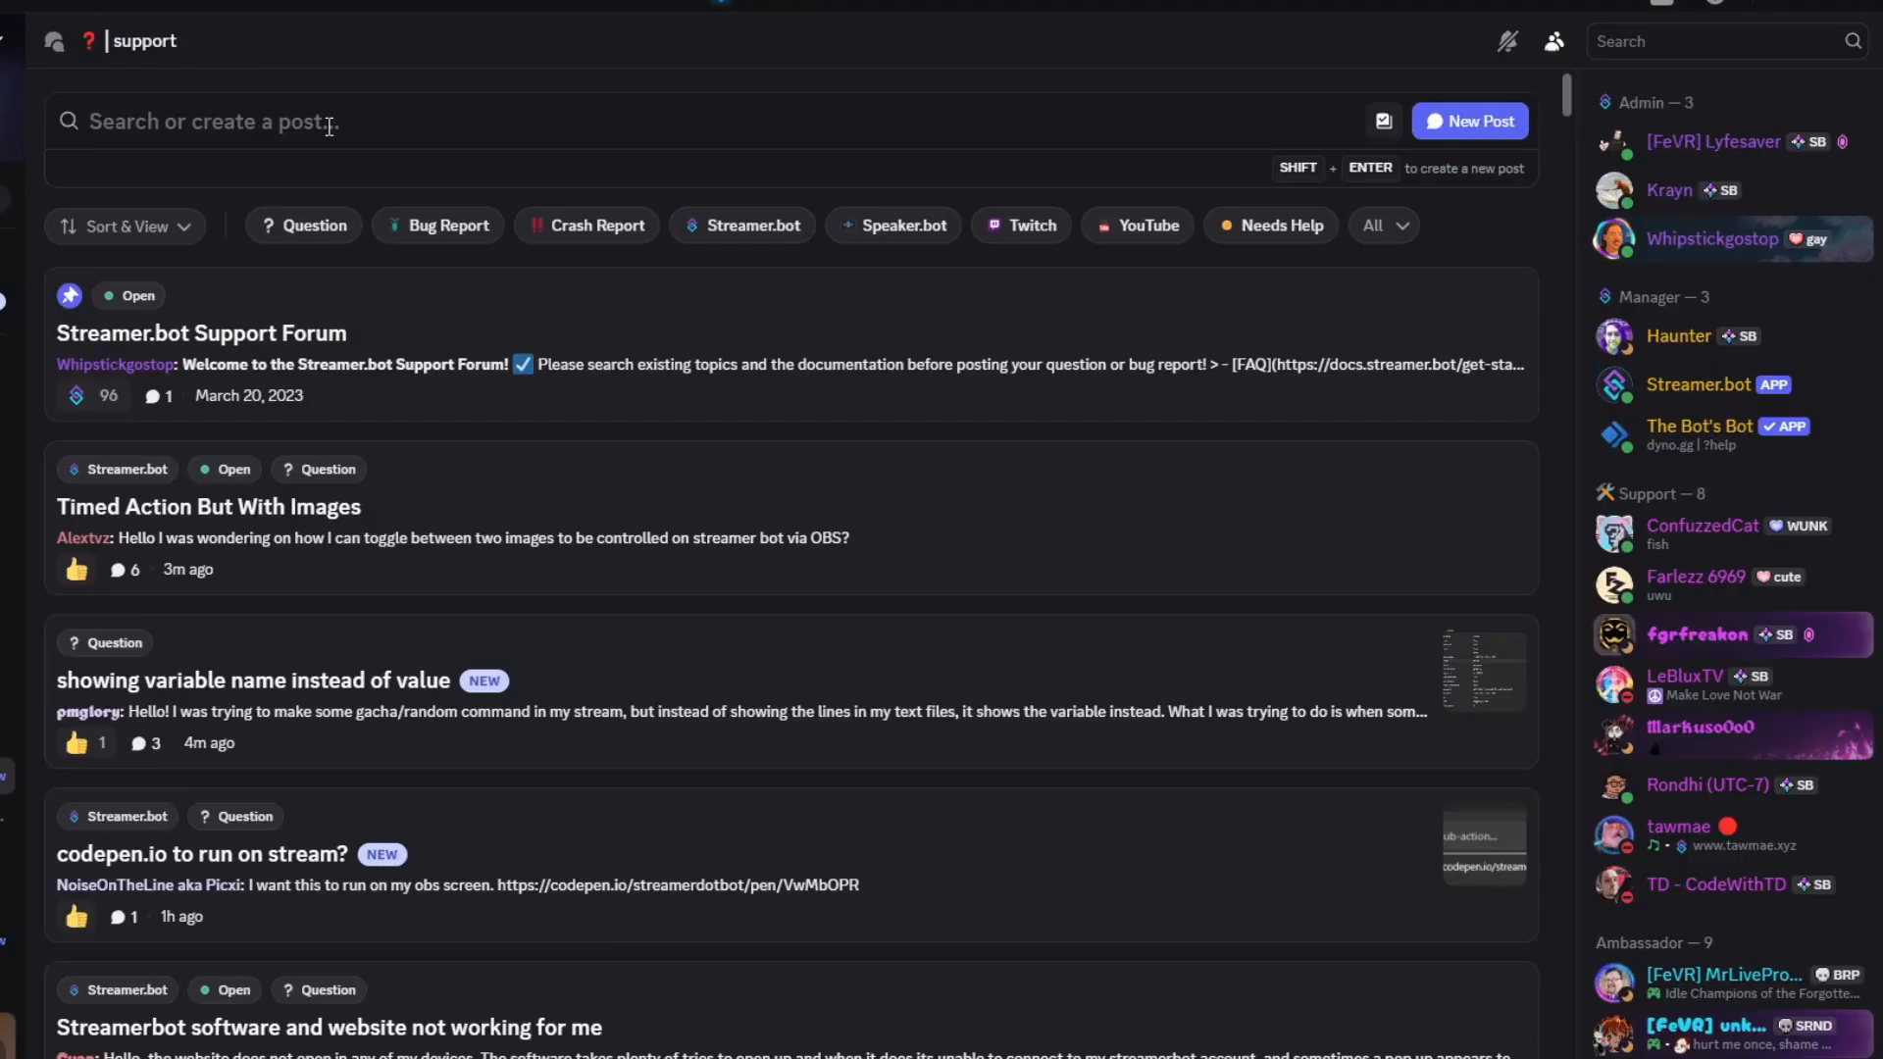
{"action": "type", "text": "Scene"}
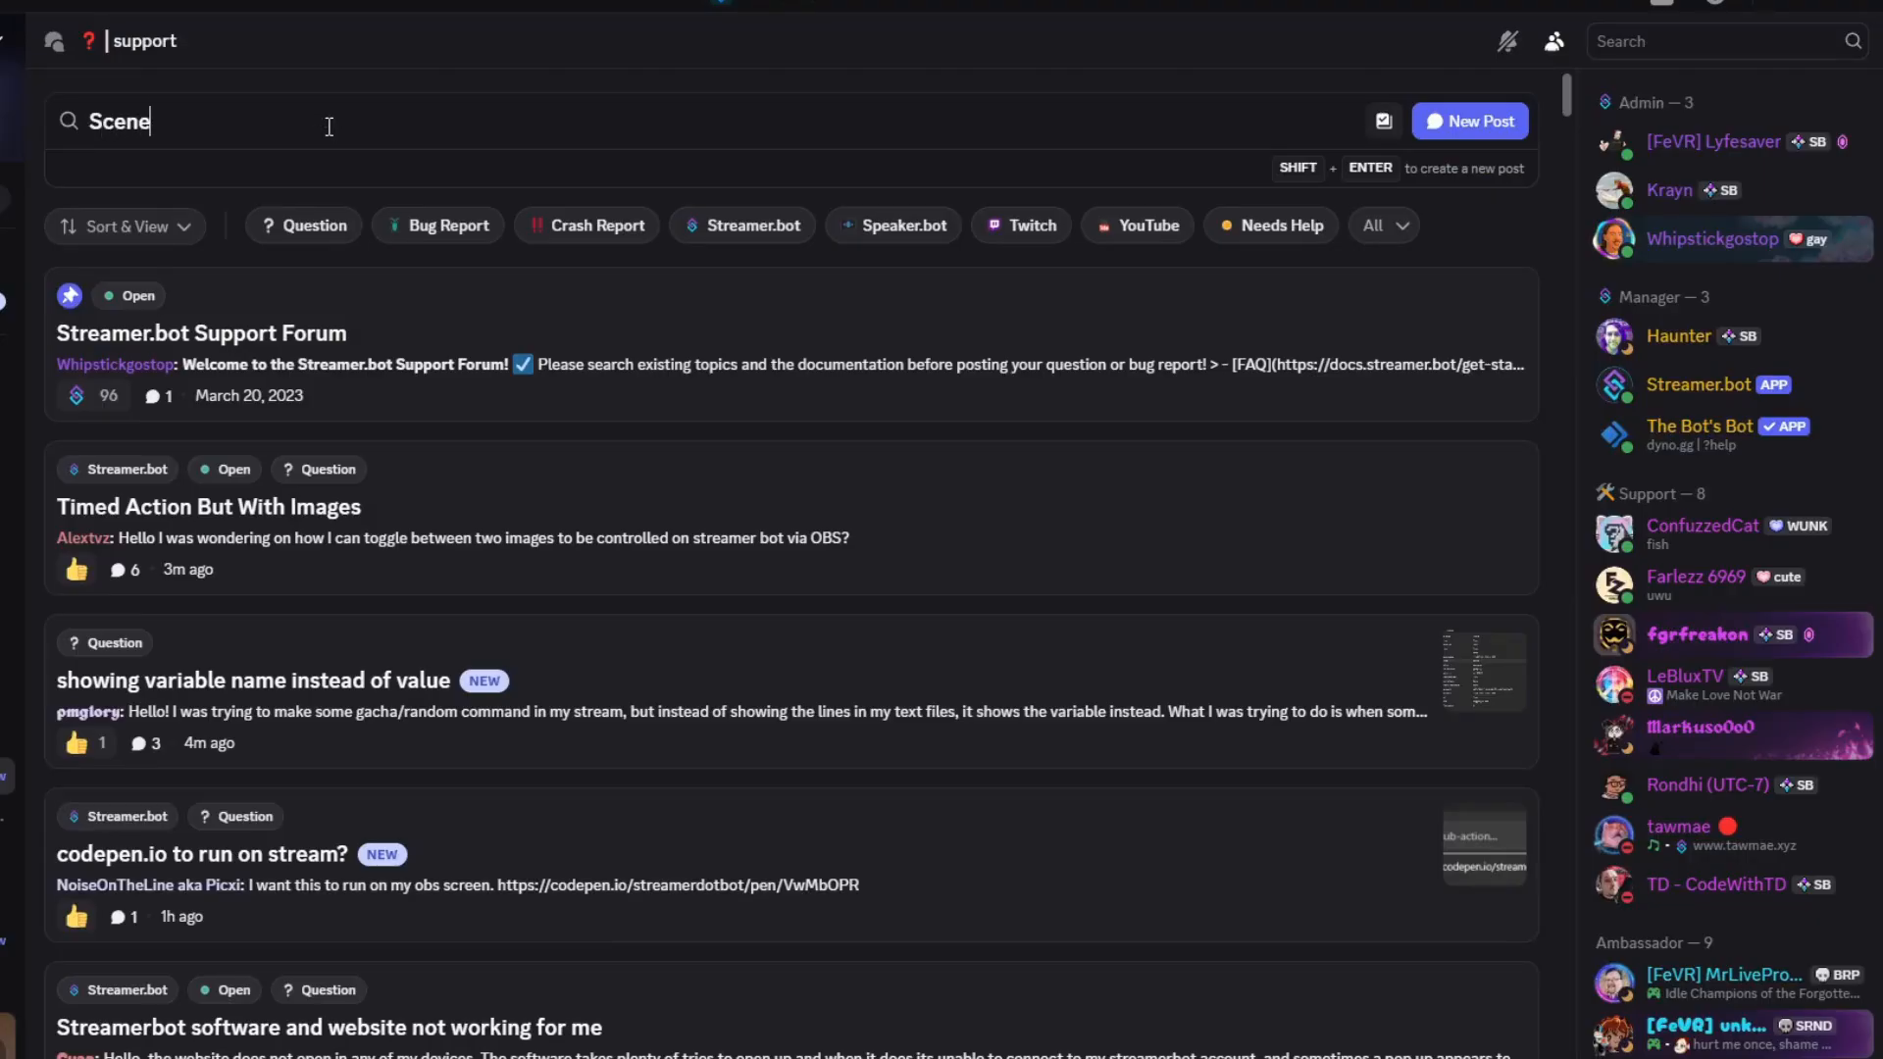
{"action": "type", "text": " Collection"}
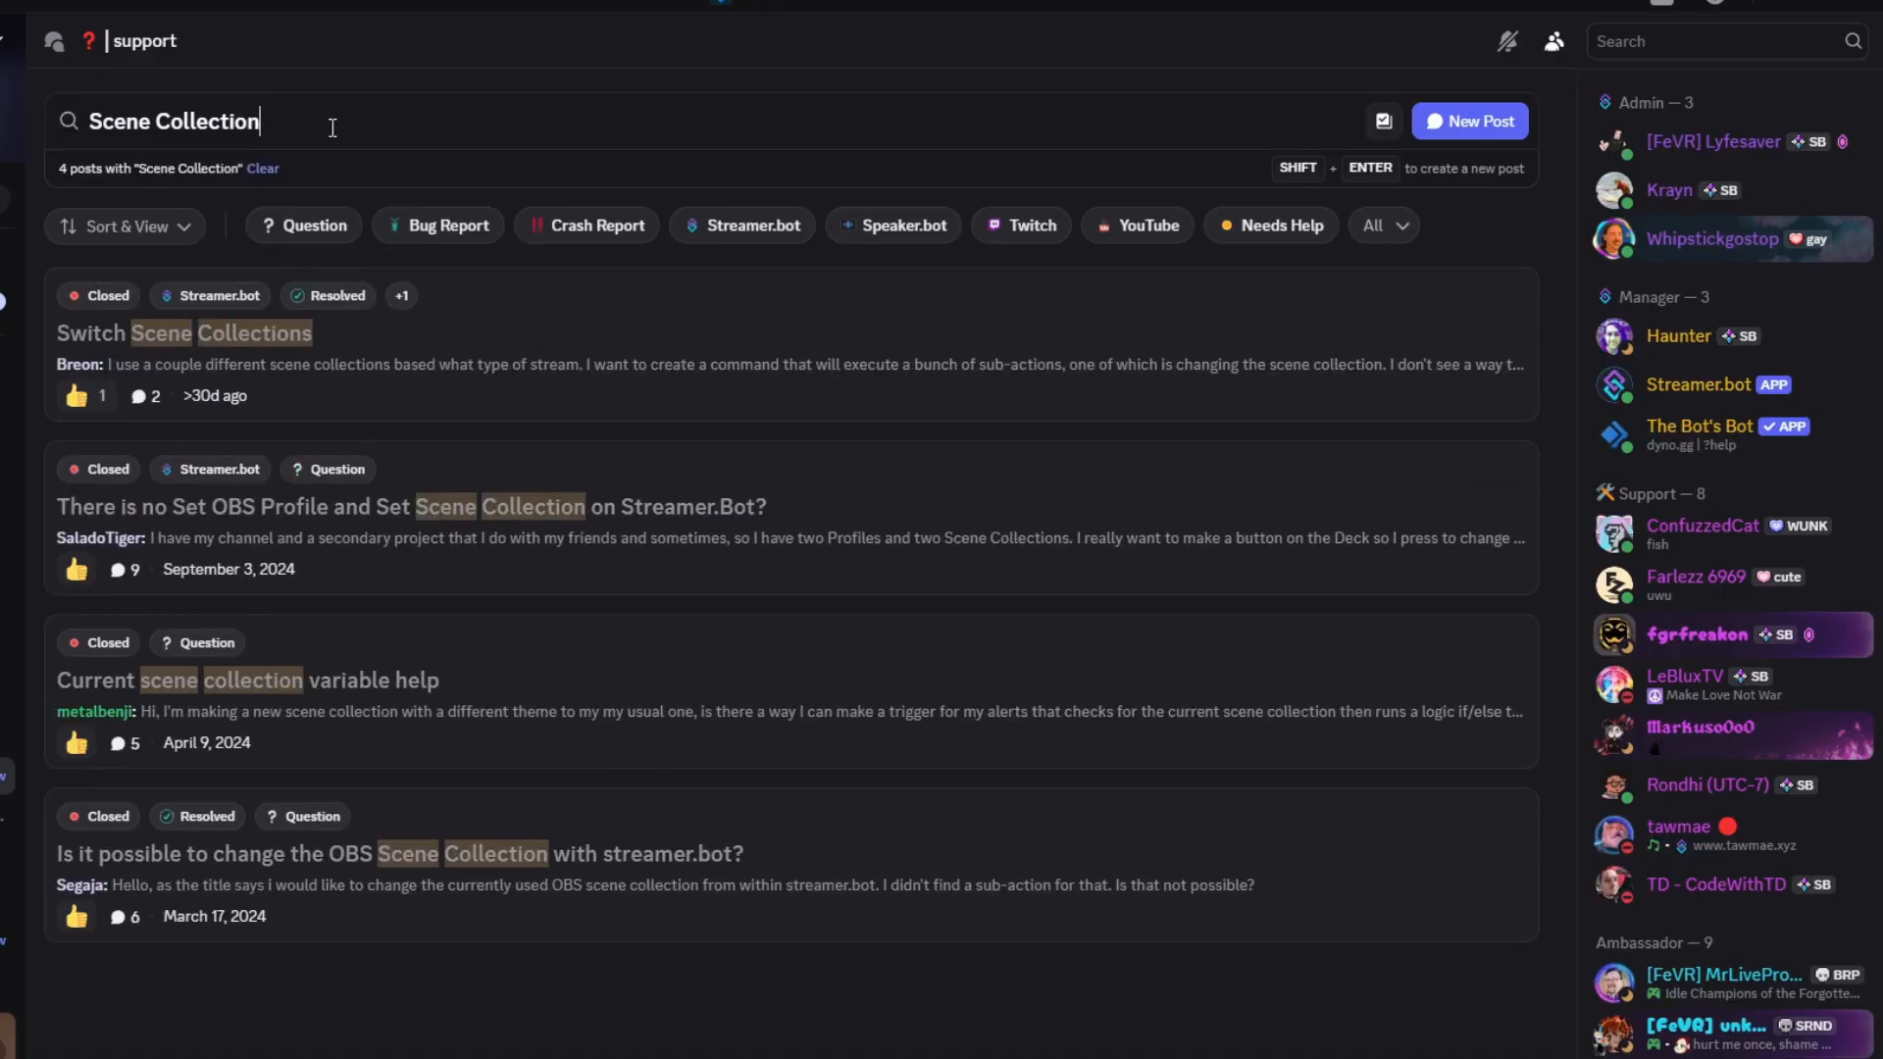
Read the forum posts about changing the OBS Scene Collection and getting the current scene collection variable.
{"action": "left_click", "coordinate": [429, 869]}
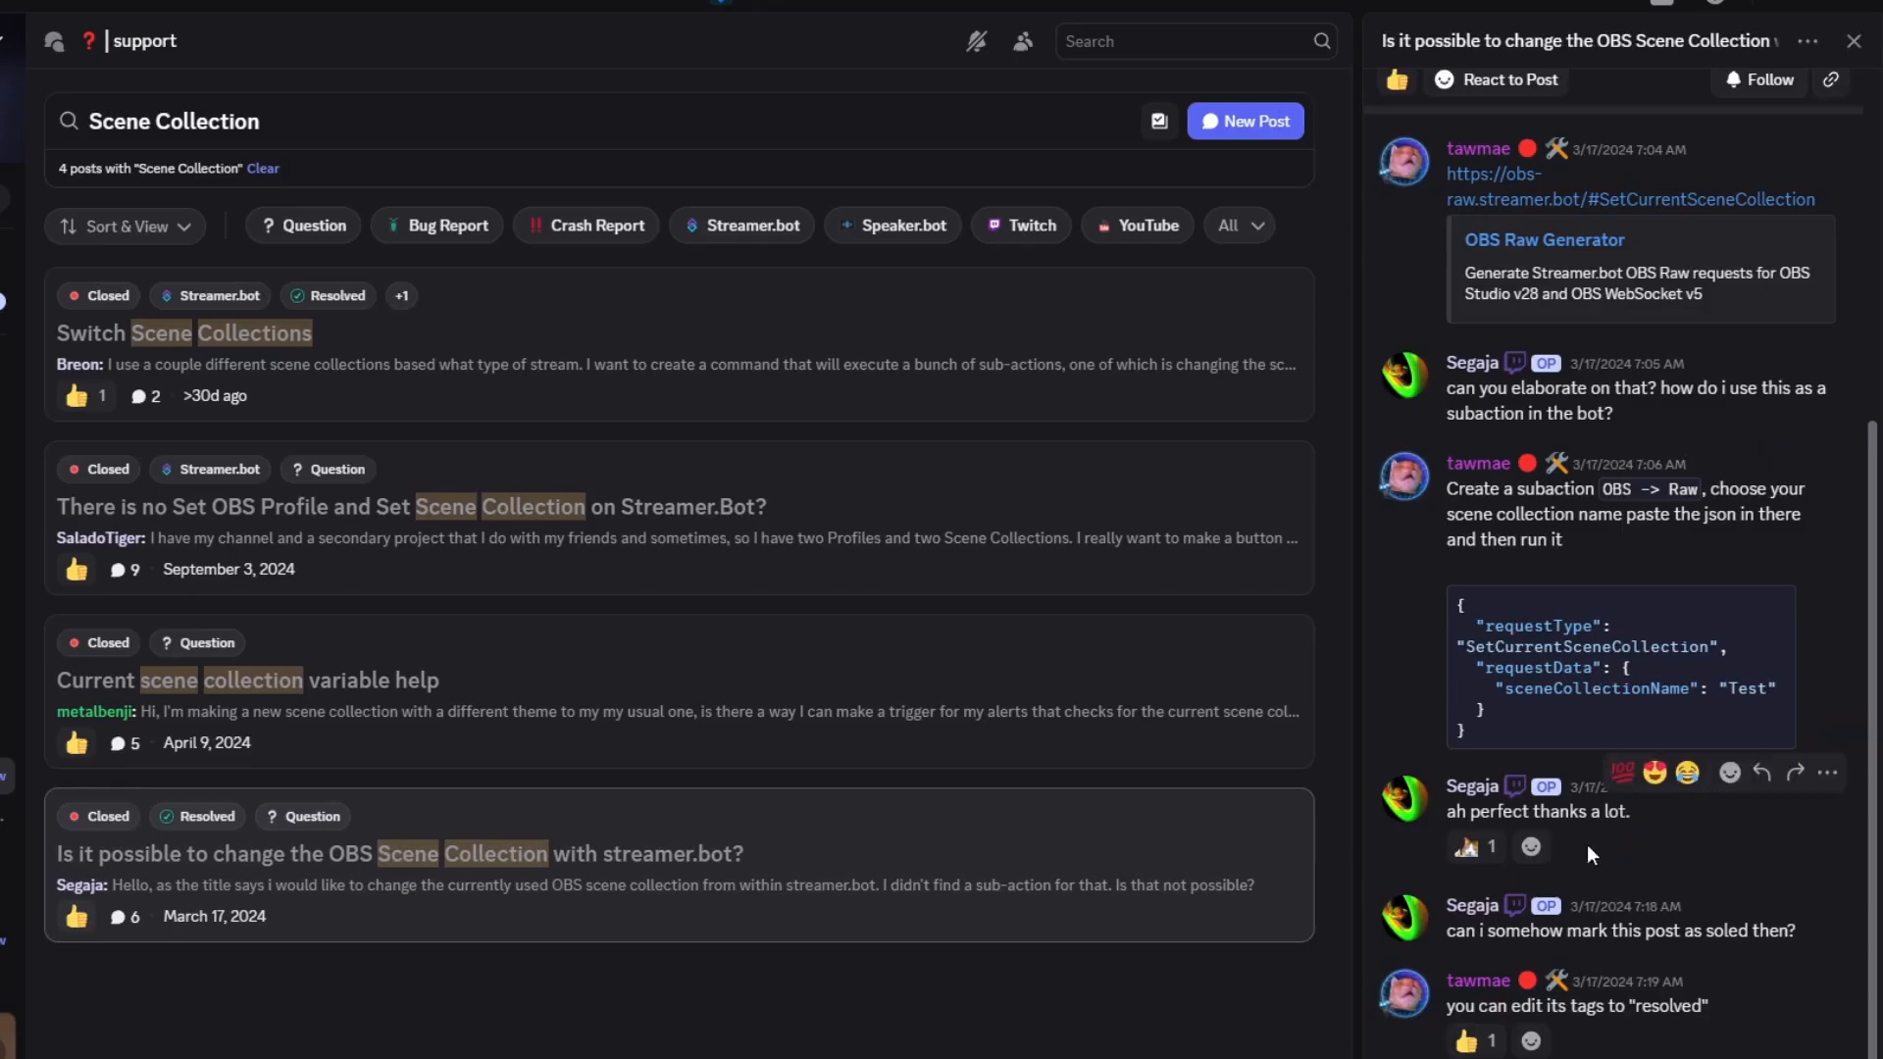
{"action": "left_click", "coordinate": [544, 716]}
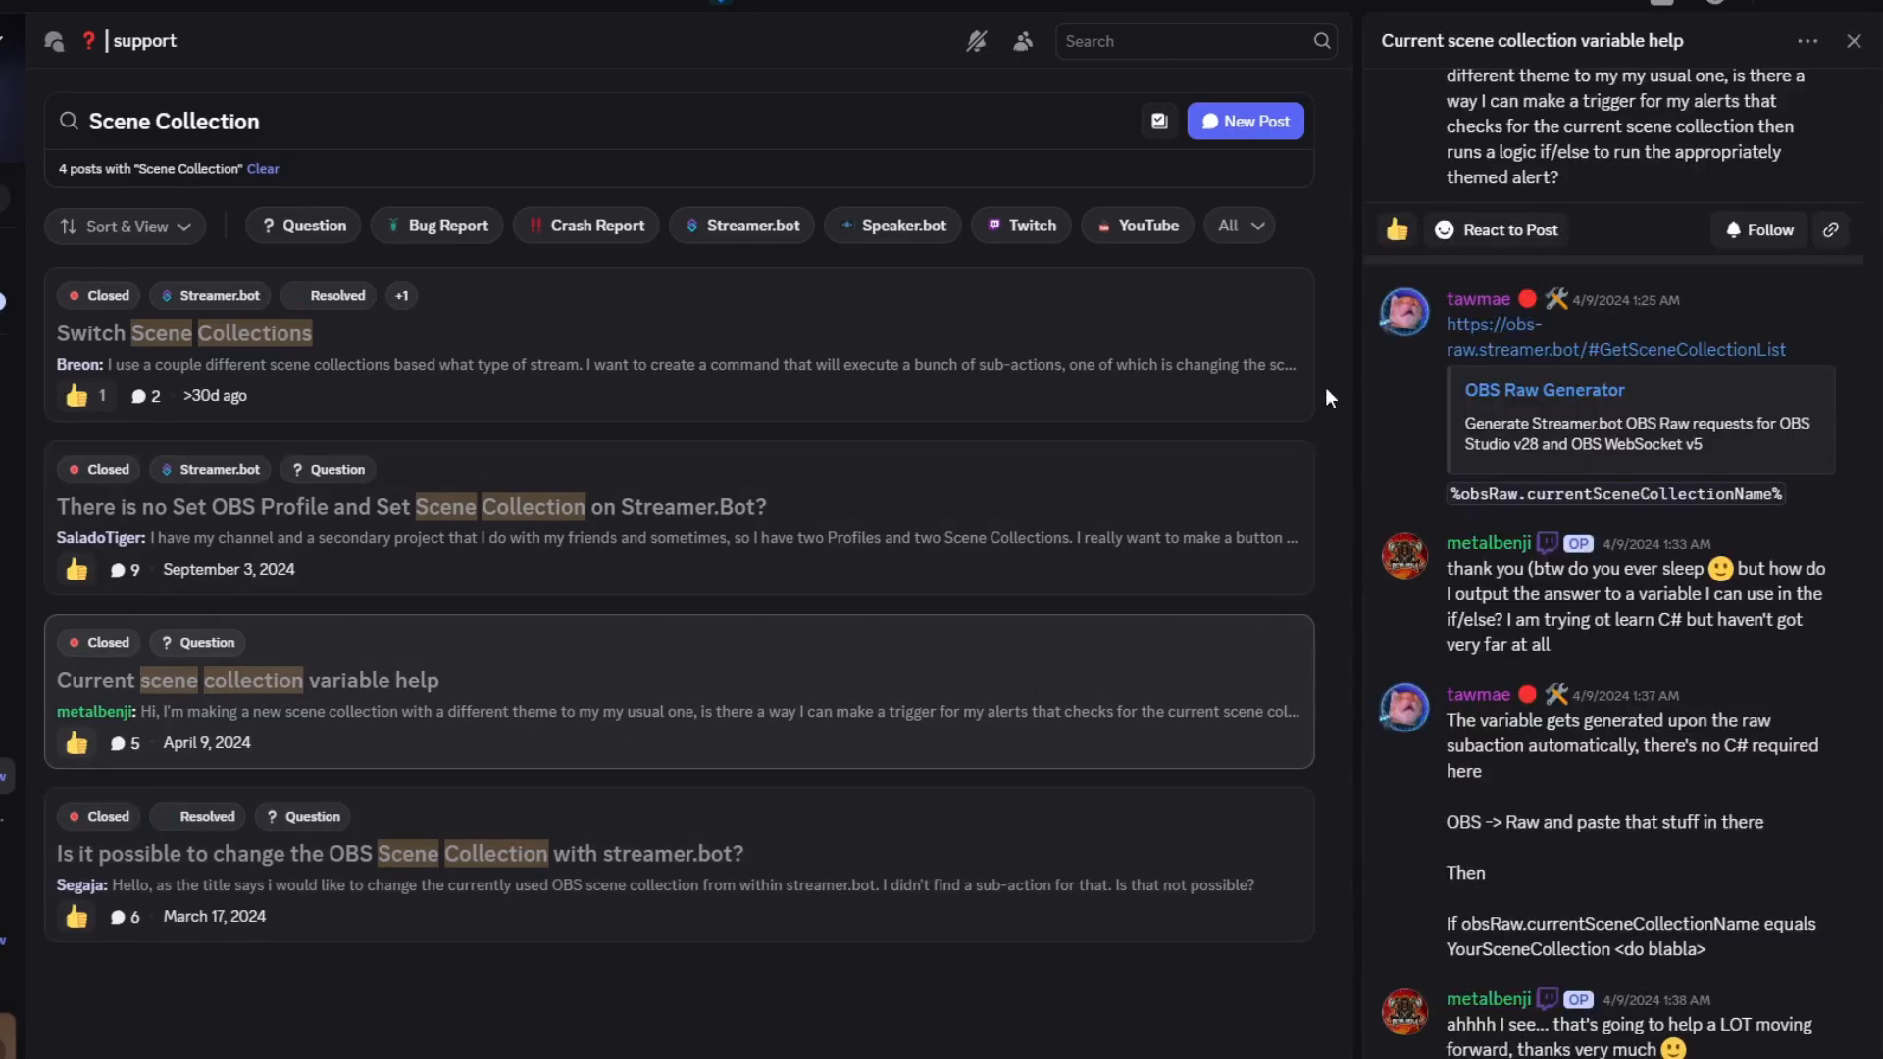
{"action": "left_click", "coordinate": [410, 506]}
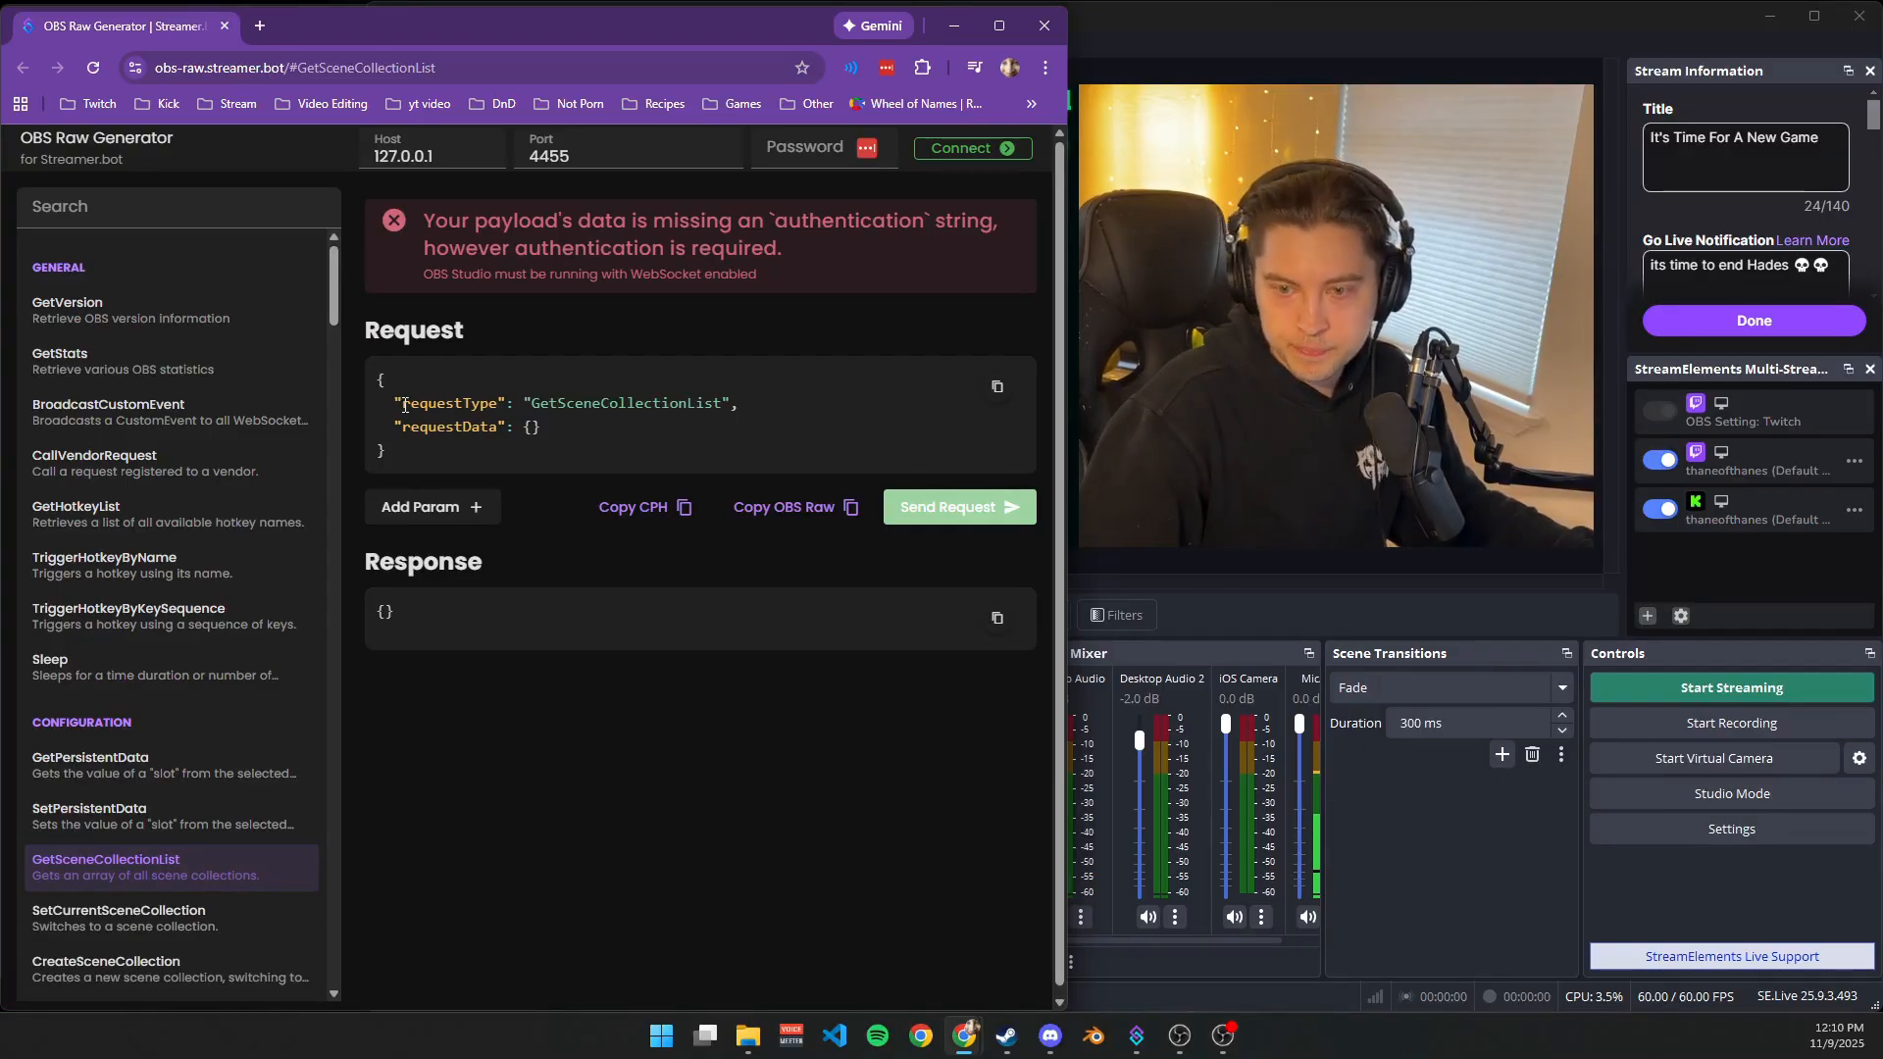
Open an OBS Studio Raw sub-action in Streamer.bot and compare its request with GetSceneCollectionList in OBS Raw Generator.
{"action": "key", "text": "alt+Tab"}
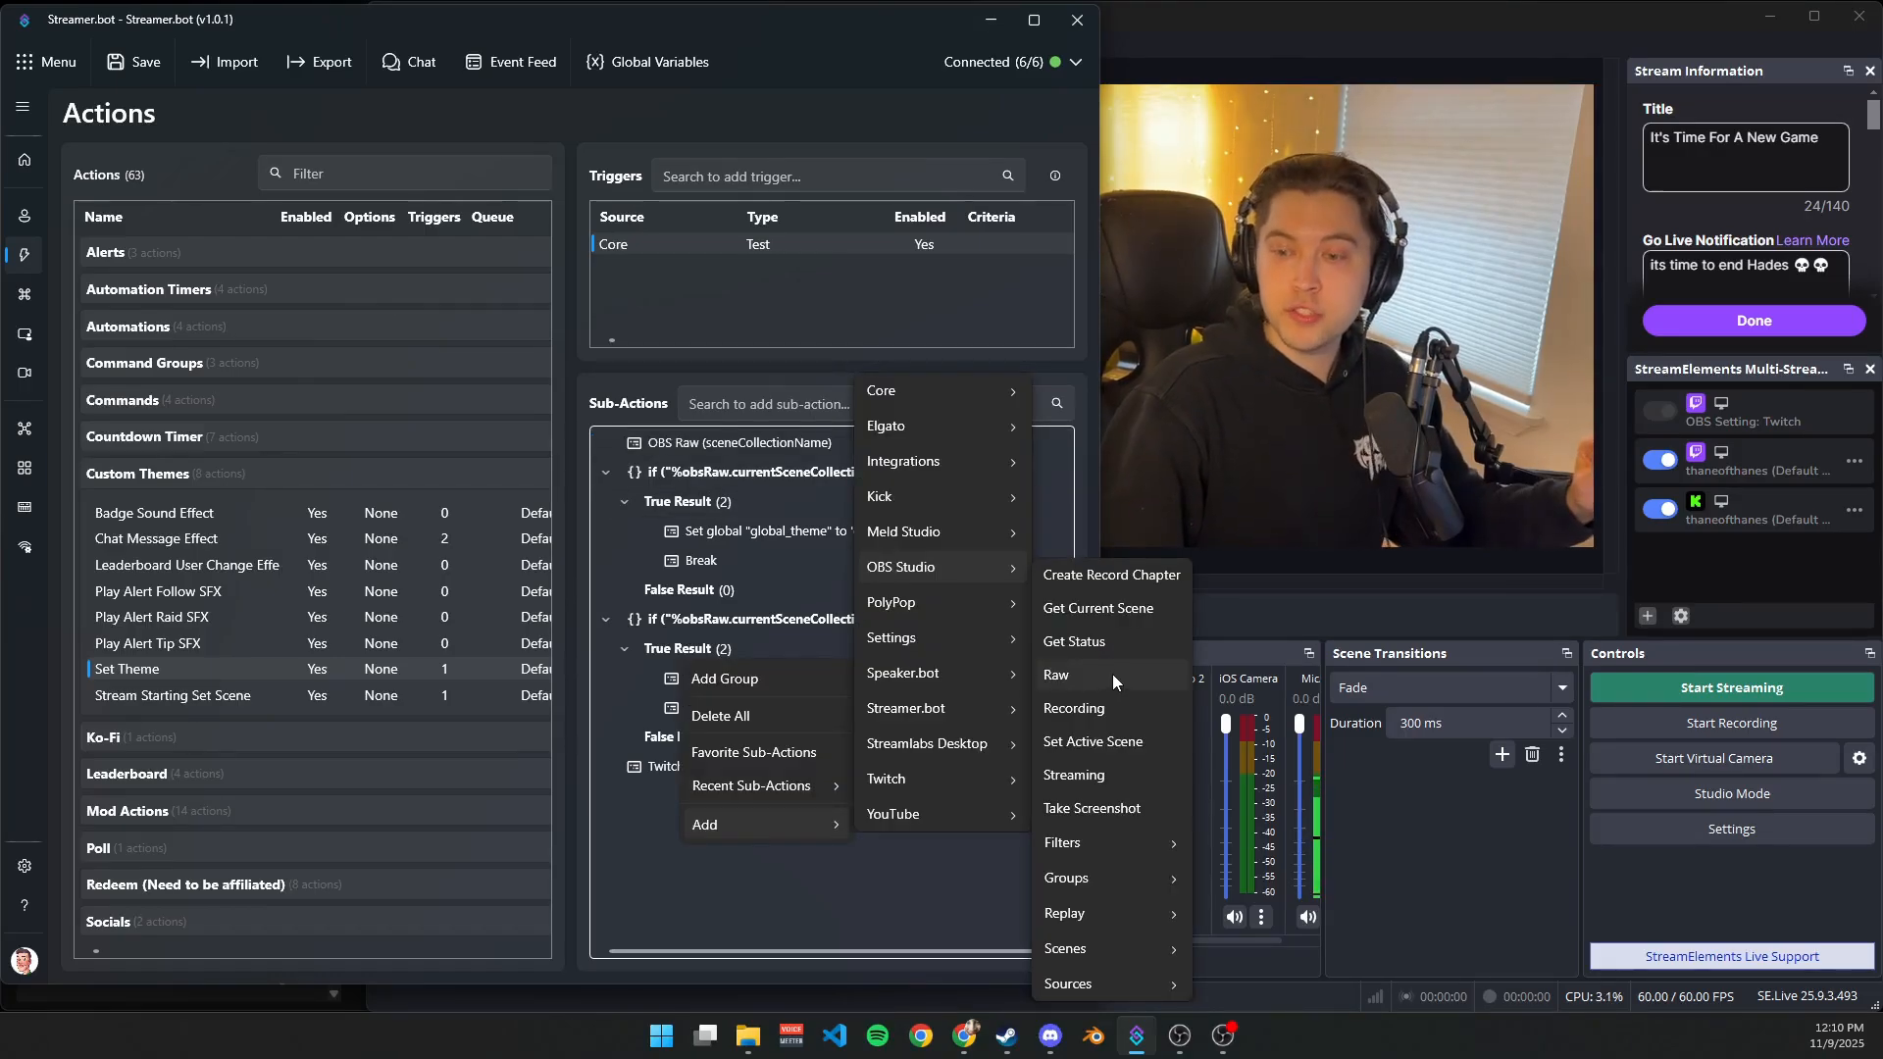
{"action": "left_click", "coordinate": [1101, 675]}
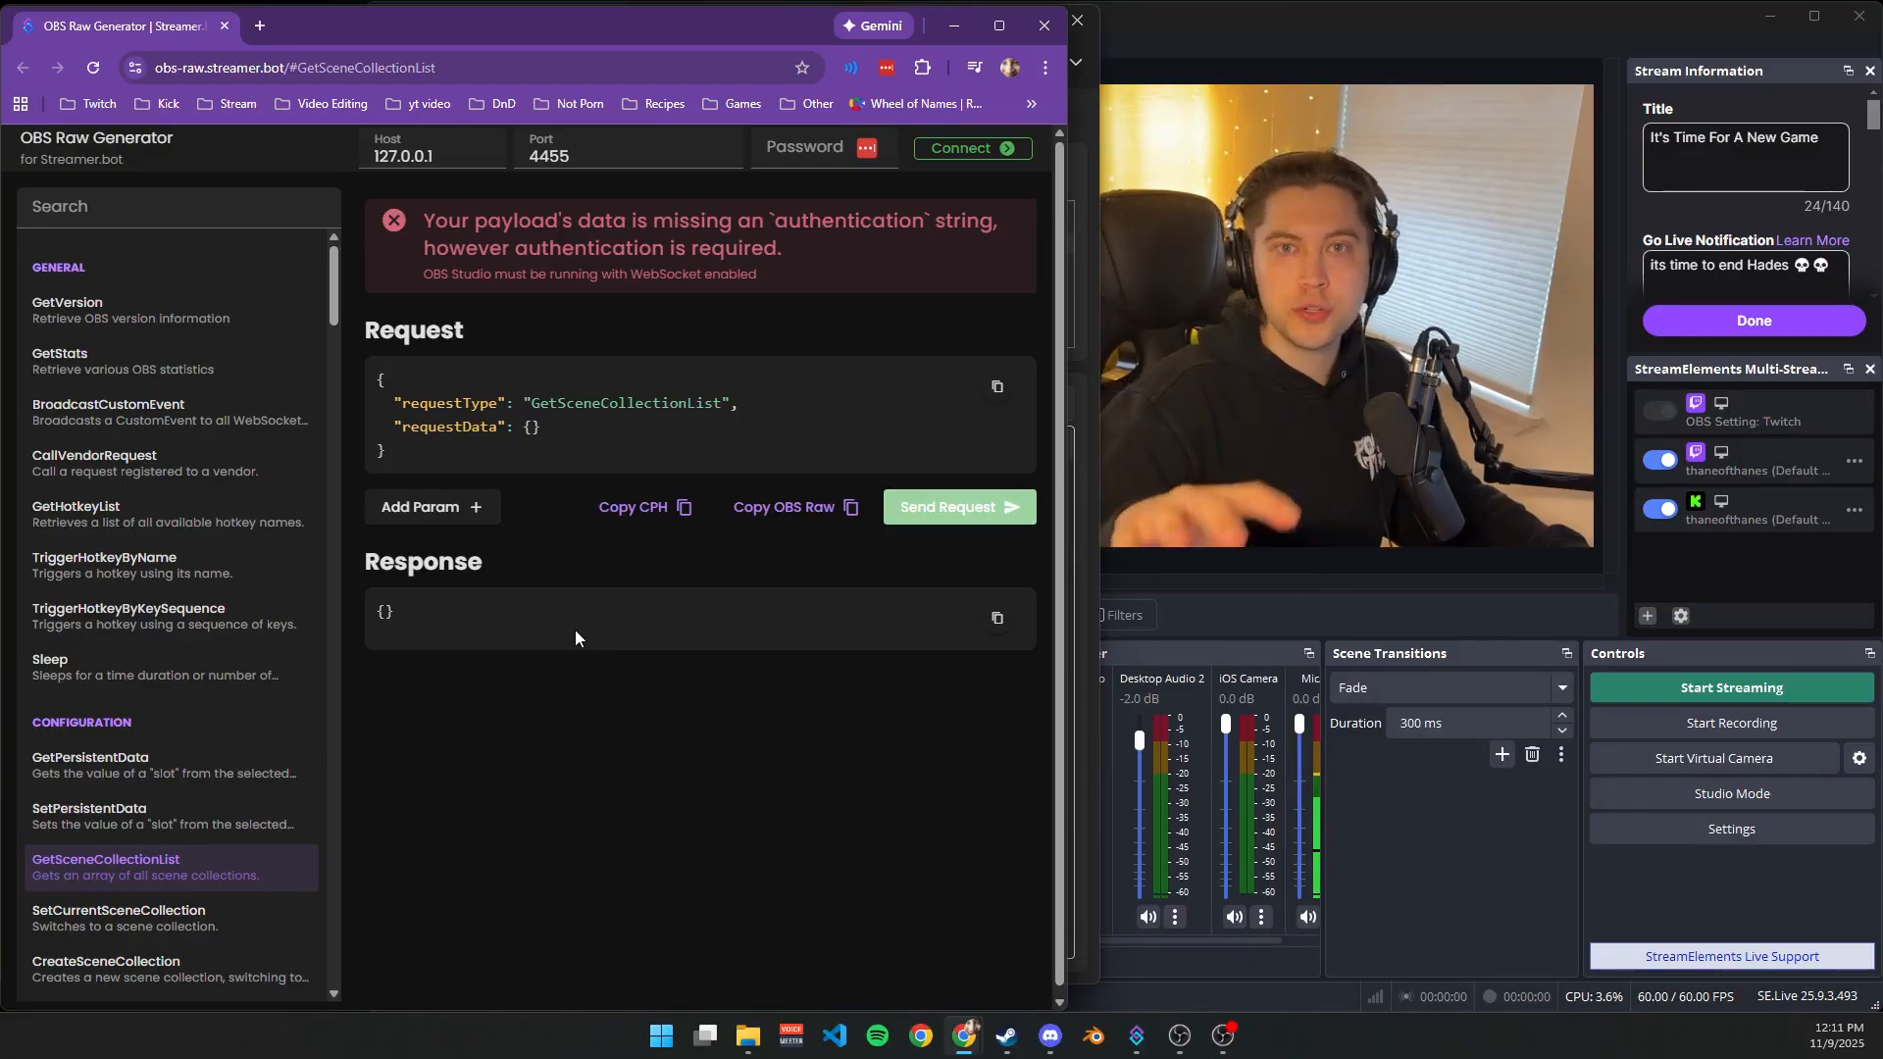
{"action": "left_click_drag", "start_coordinate": [398, 454], "coordinate": [374, 368]}
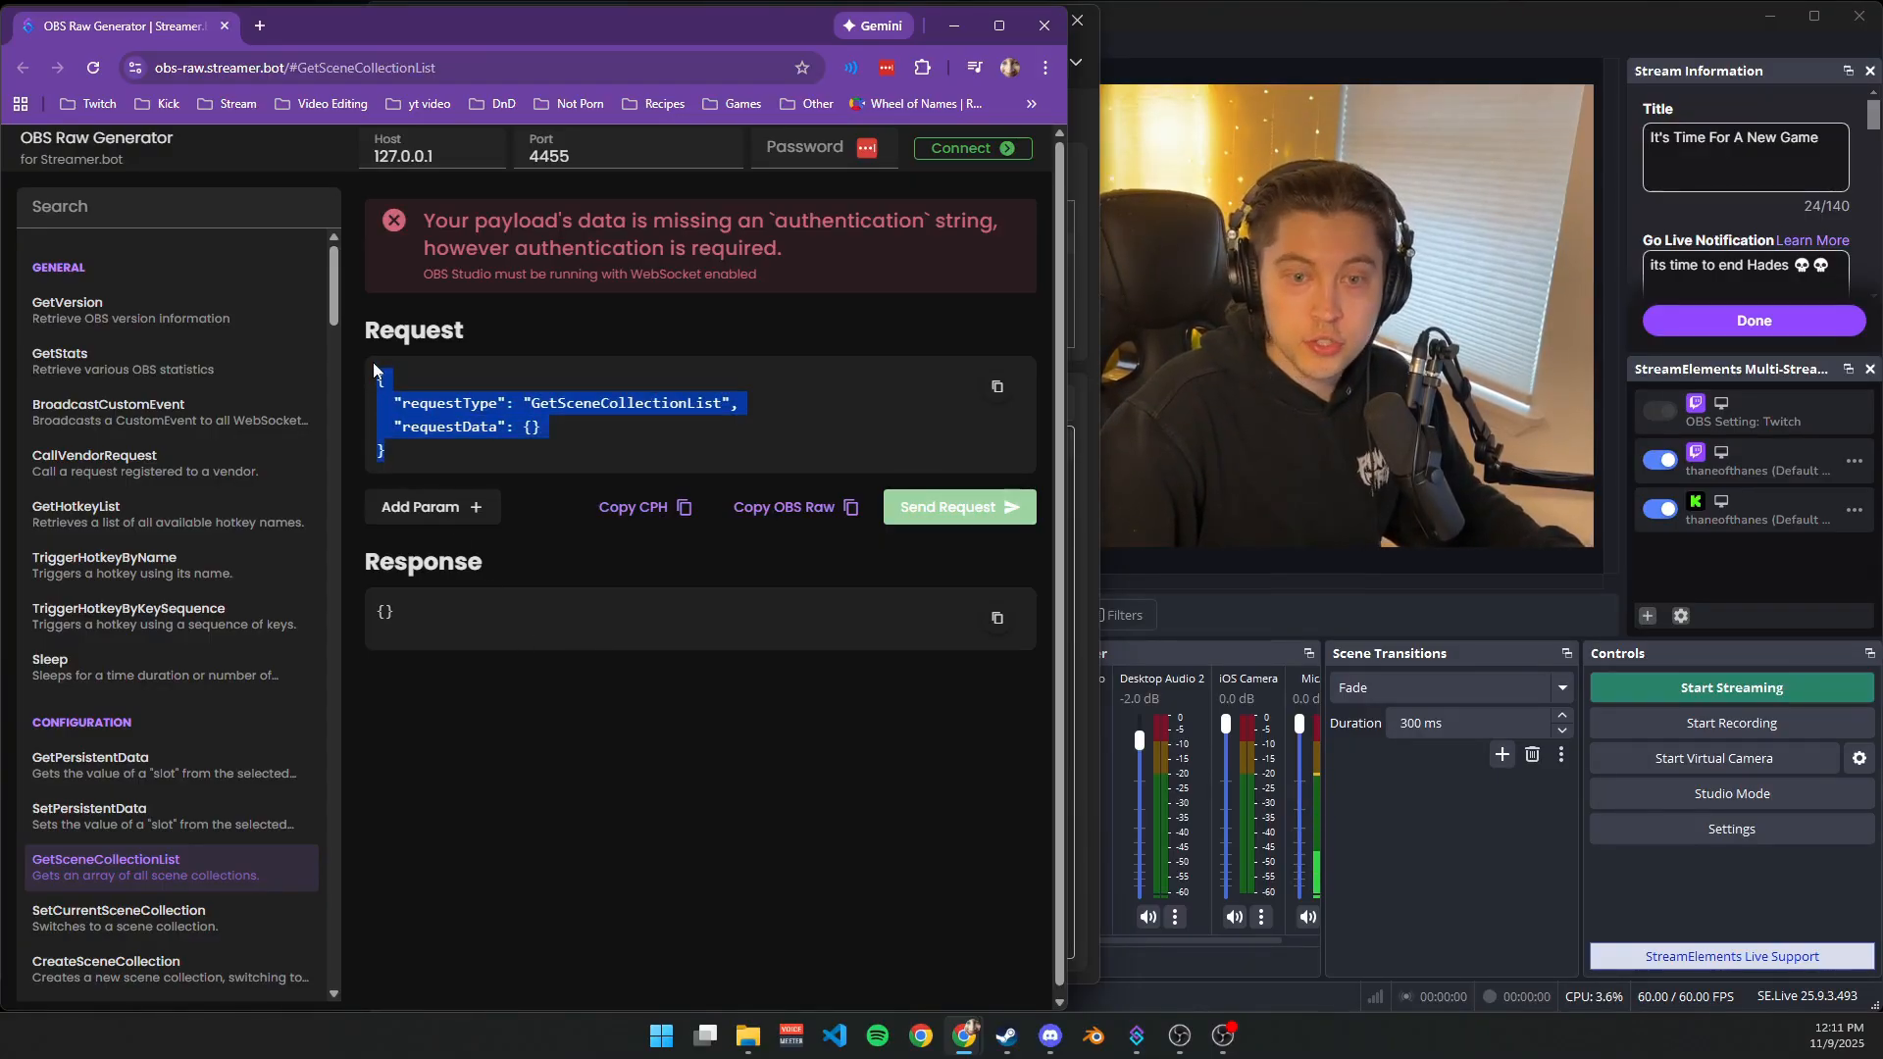
{"action": "key", "text": "alt+Tab"}
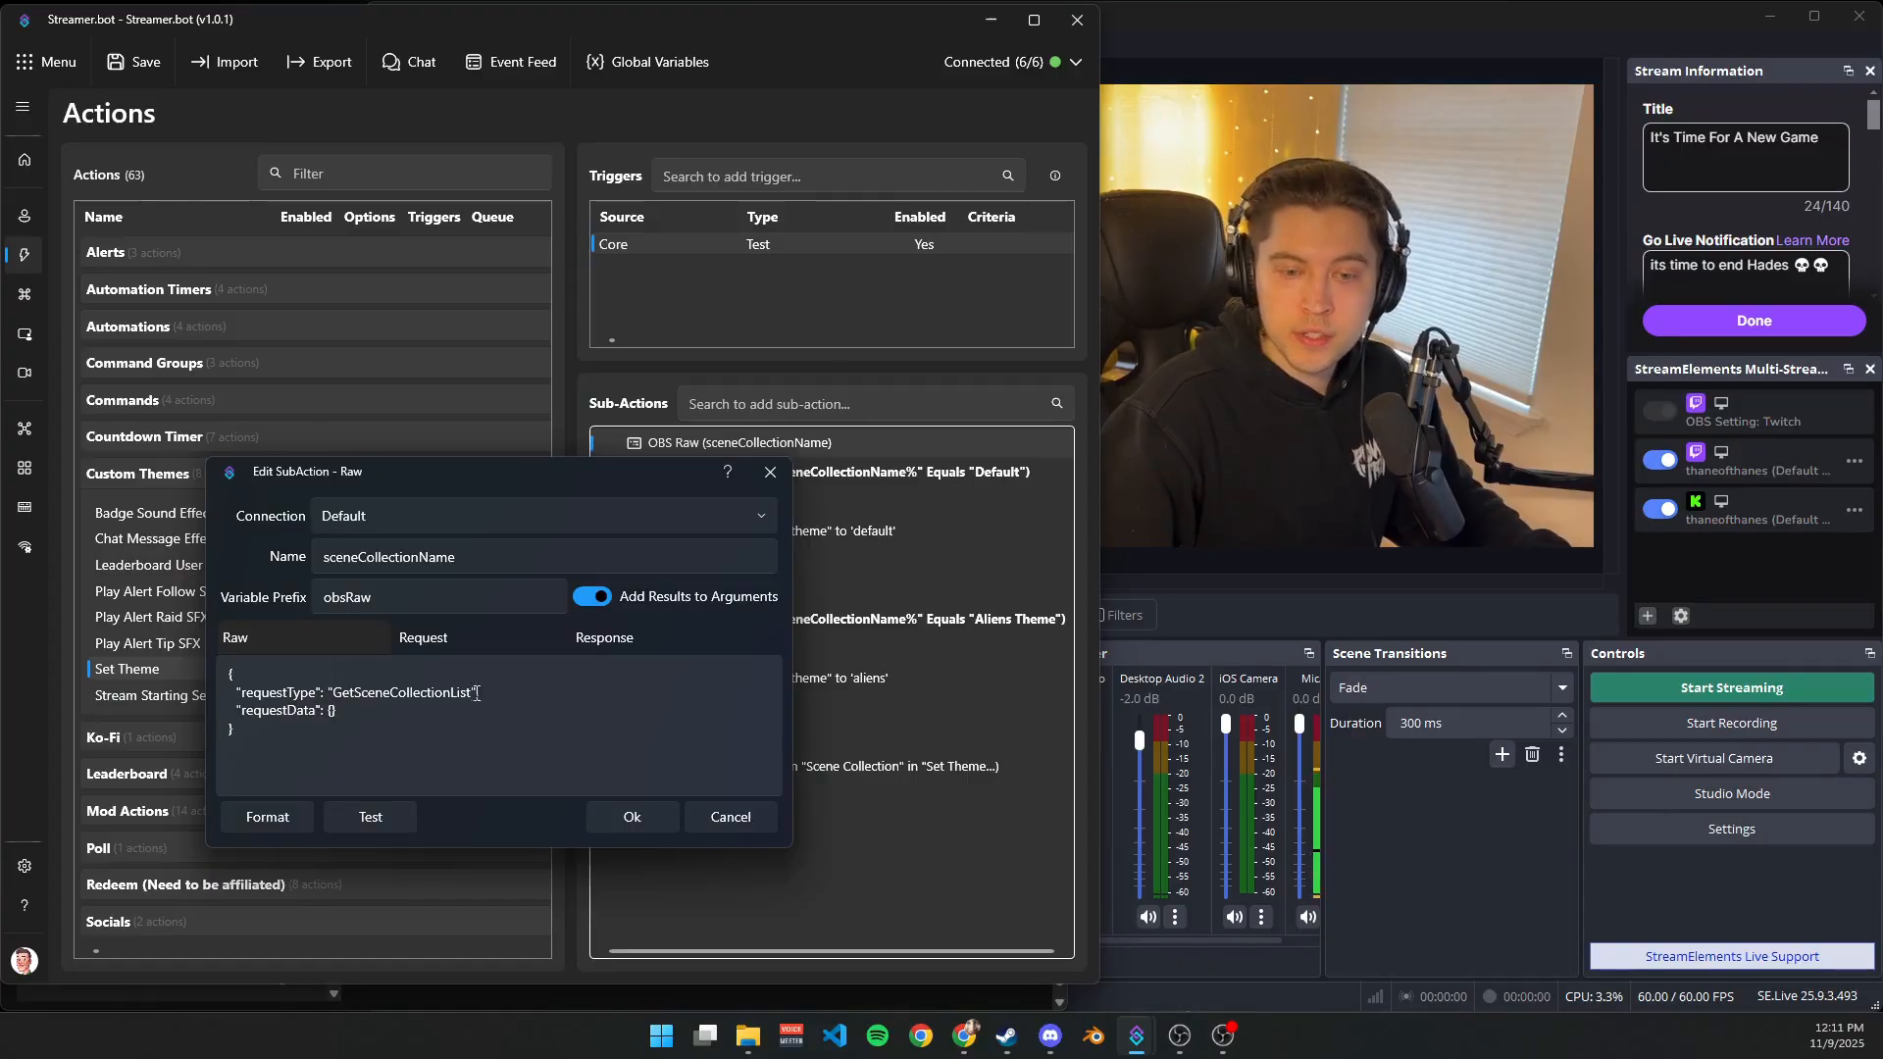
{"action": "left_click", "coordinate": [304, 742]}
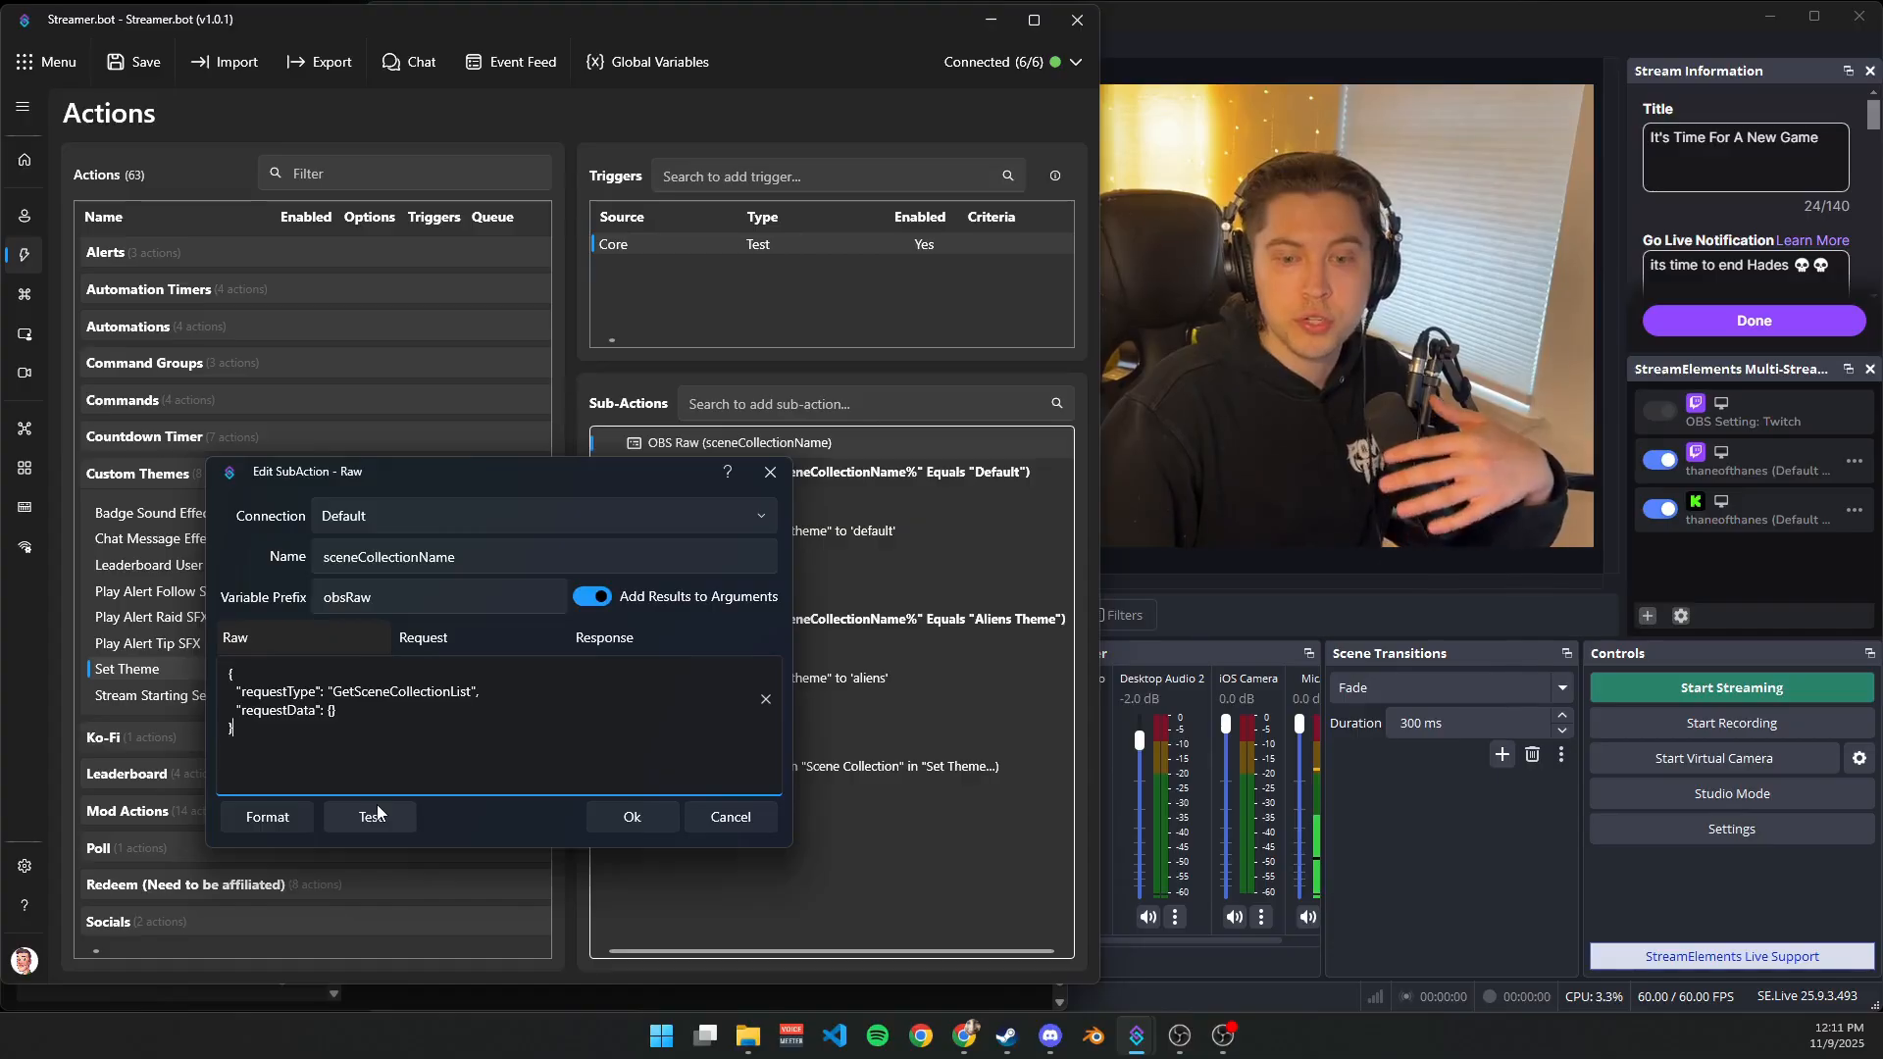
Test the sceneCollectionName raw request, examine the current scene collection and collection list in its response, and close the sub-action without saving.
{"action": "left_click", "coordinate": [372, 818]}
{"action": "left_click_drag", "start_coordinate": [460, 471], "coordinate": [456, 339]}
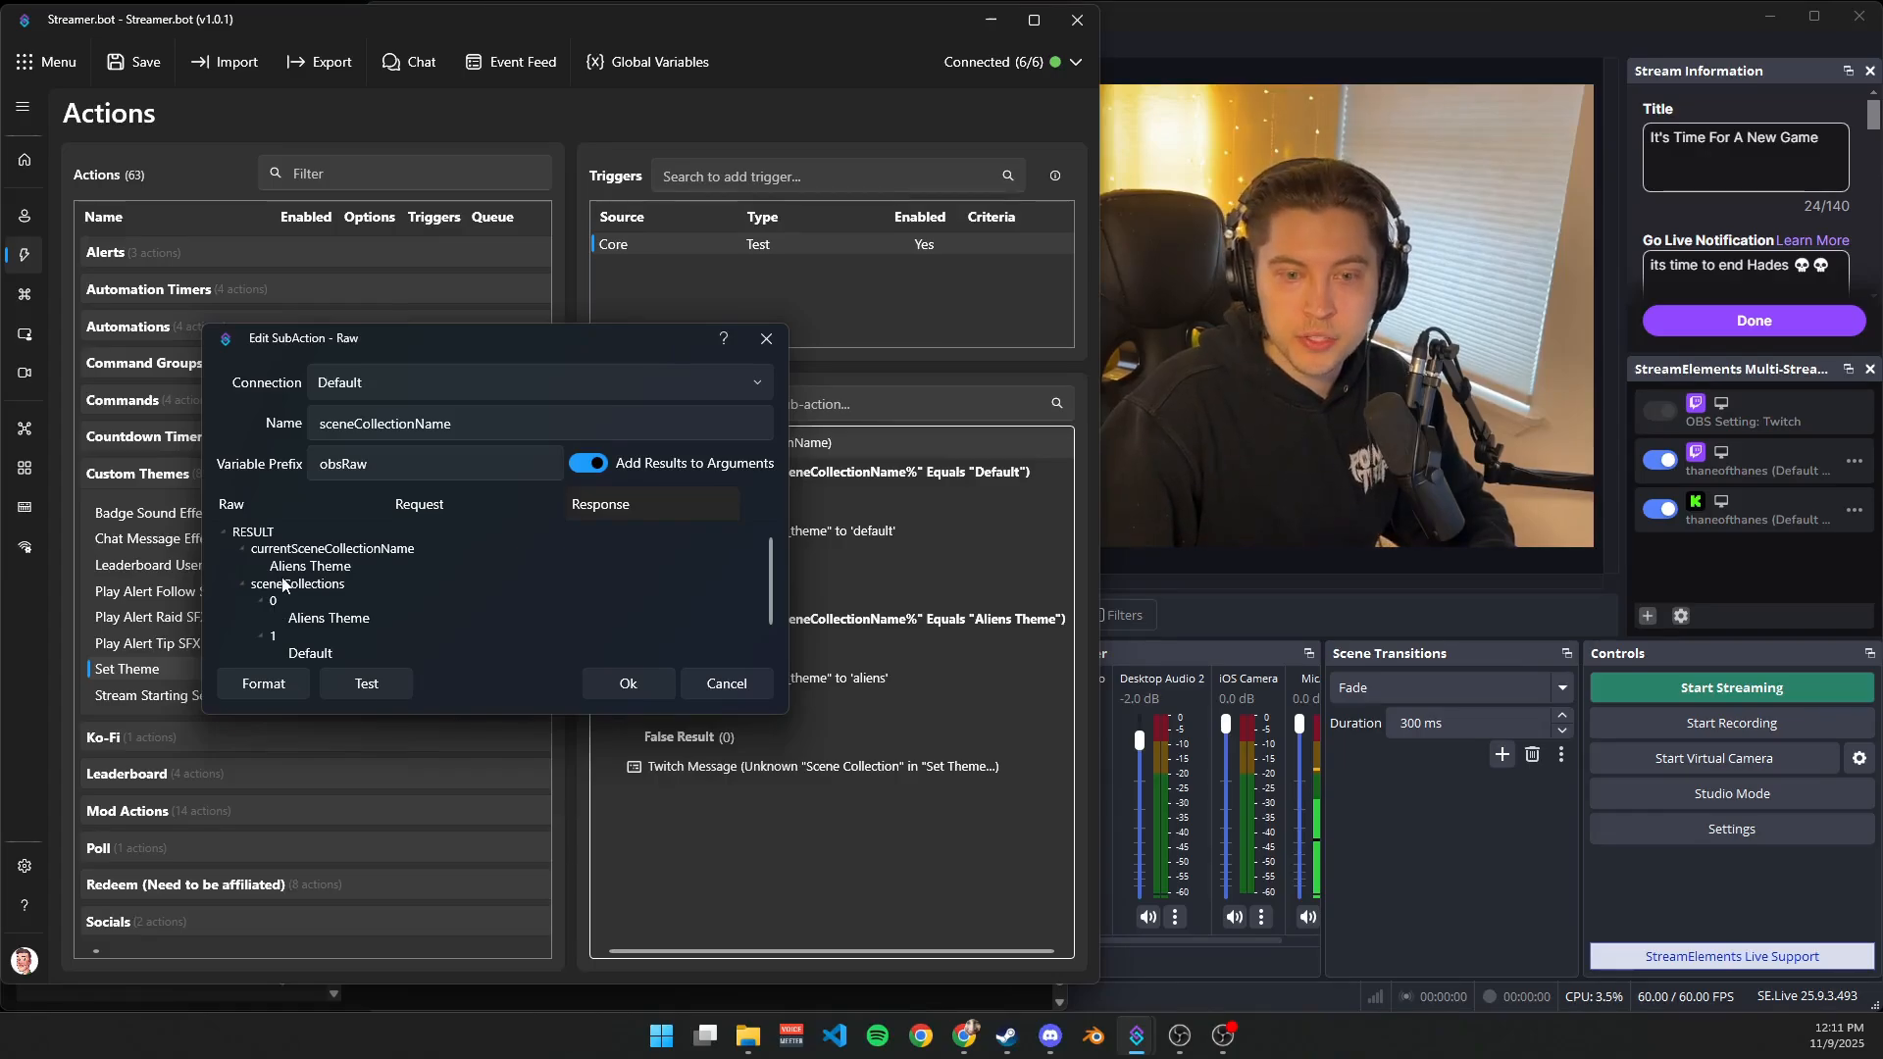
{"action": "left_click_drag", "start_coordinate": [771, 591], "coordinate": [769, 620]}
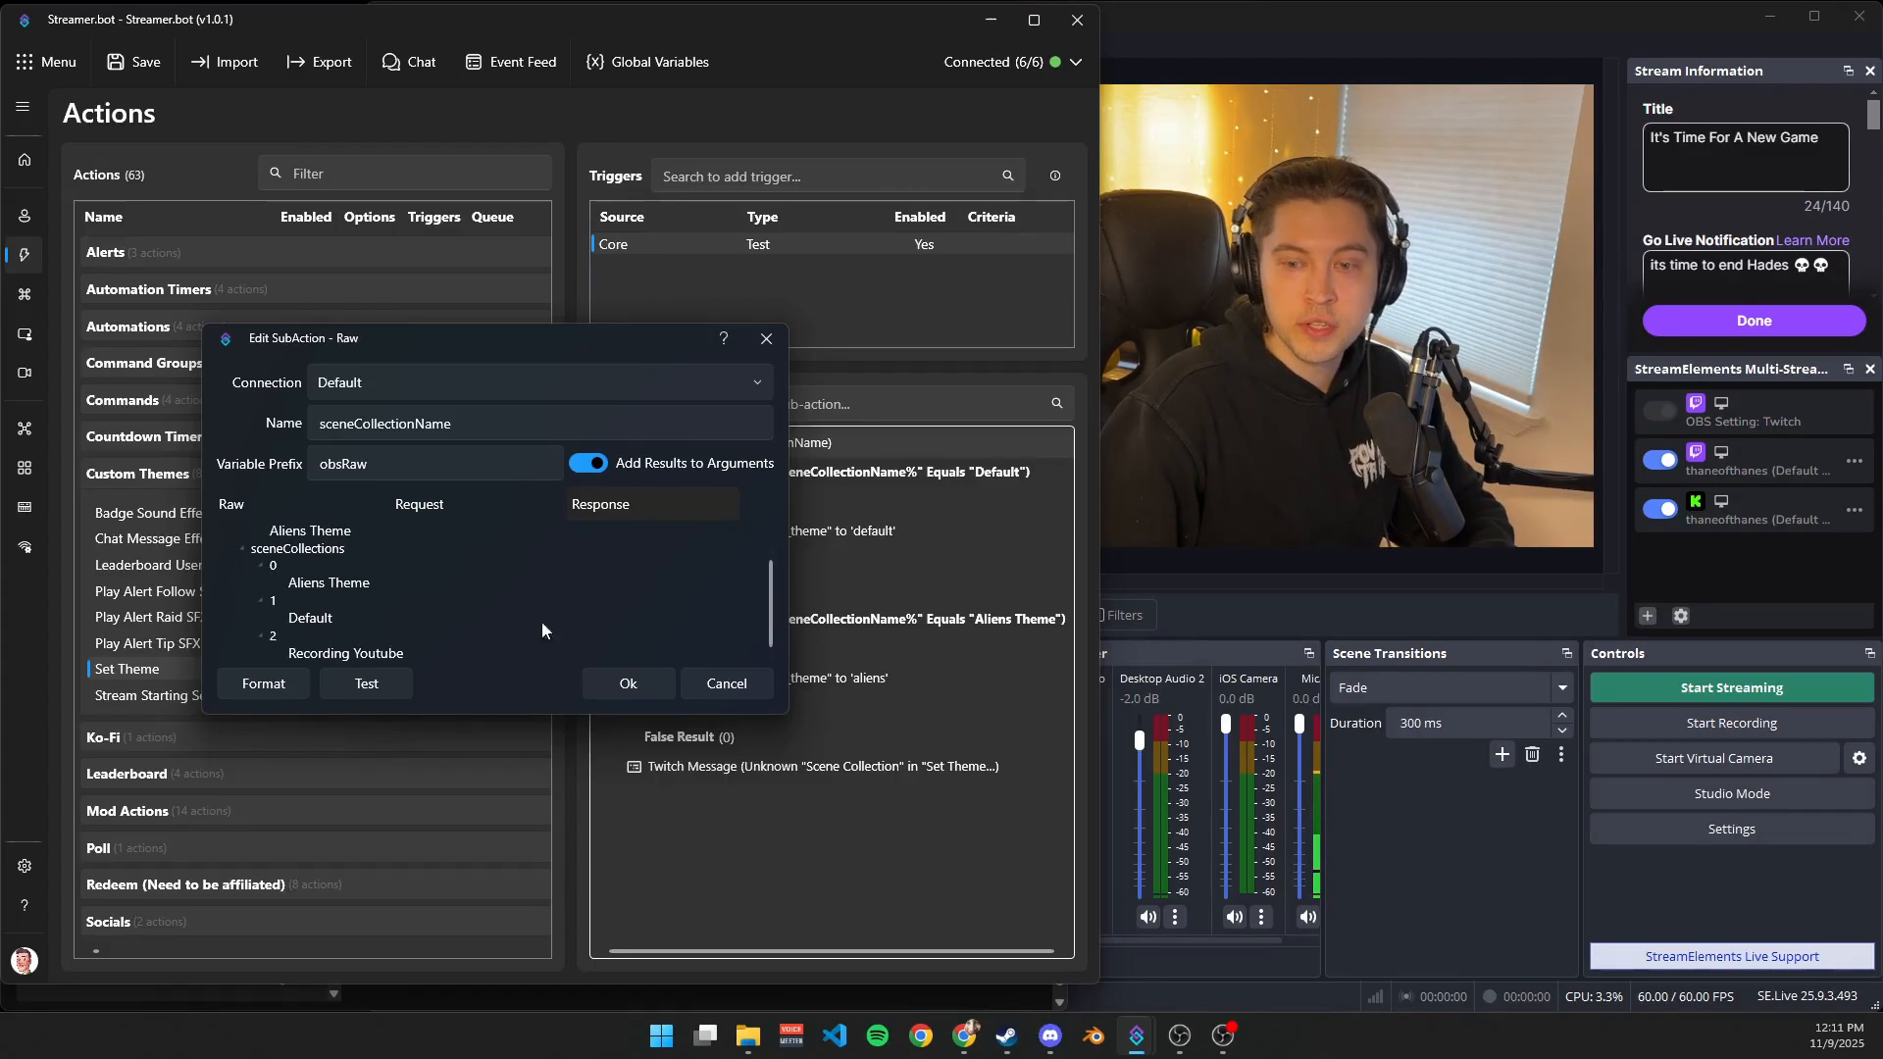
{"action": "scroll", "coordinate": [277, 569], "scroll_direction": "up", "scroll_amount": 1}
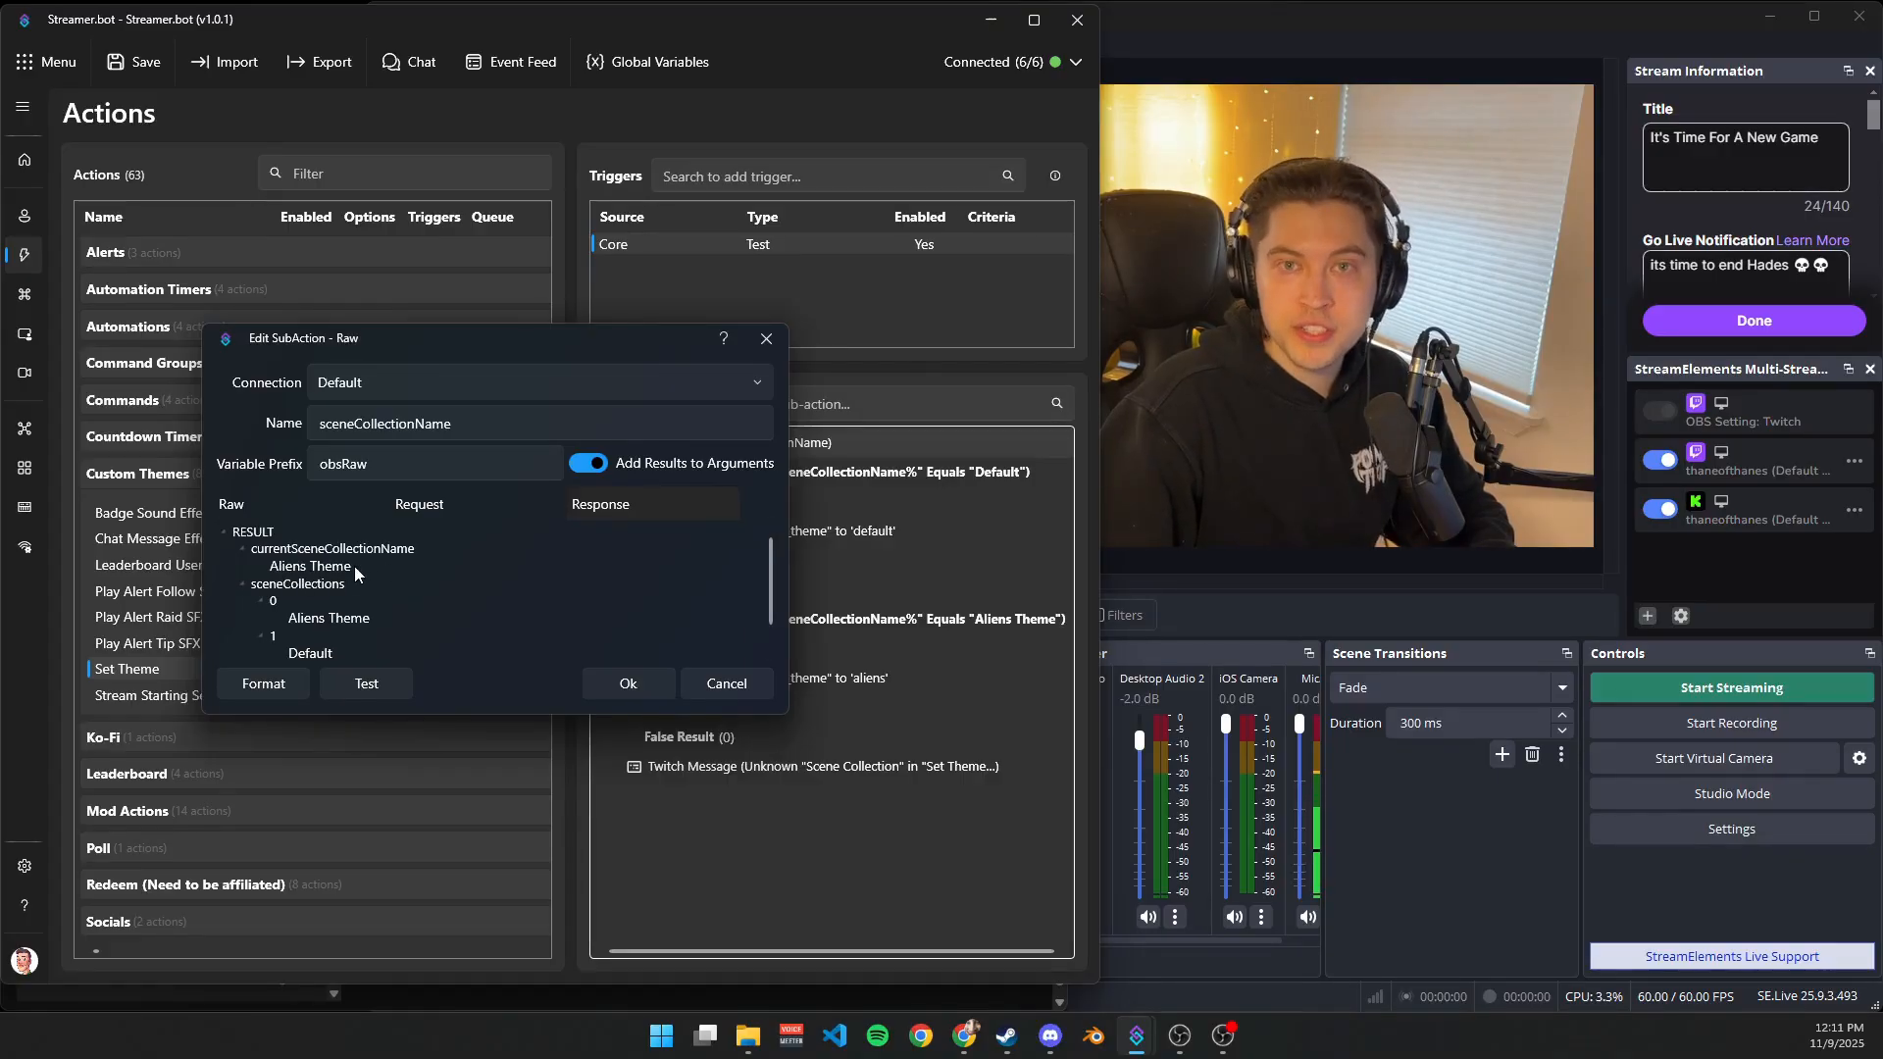
{"action": "left_click", "coordinate": [726, 684]}
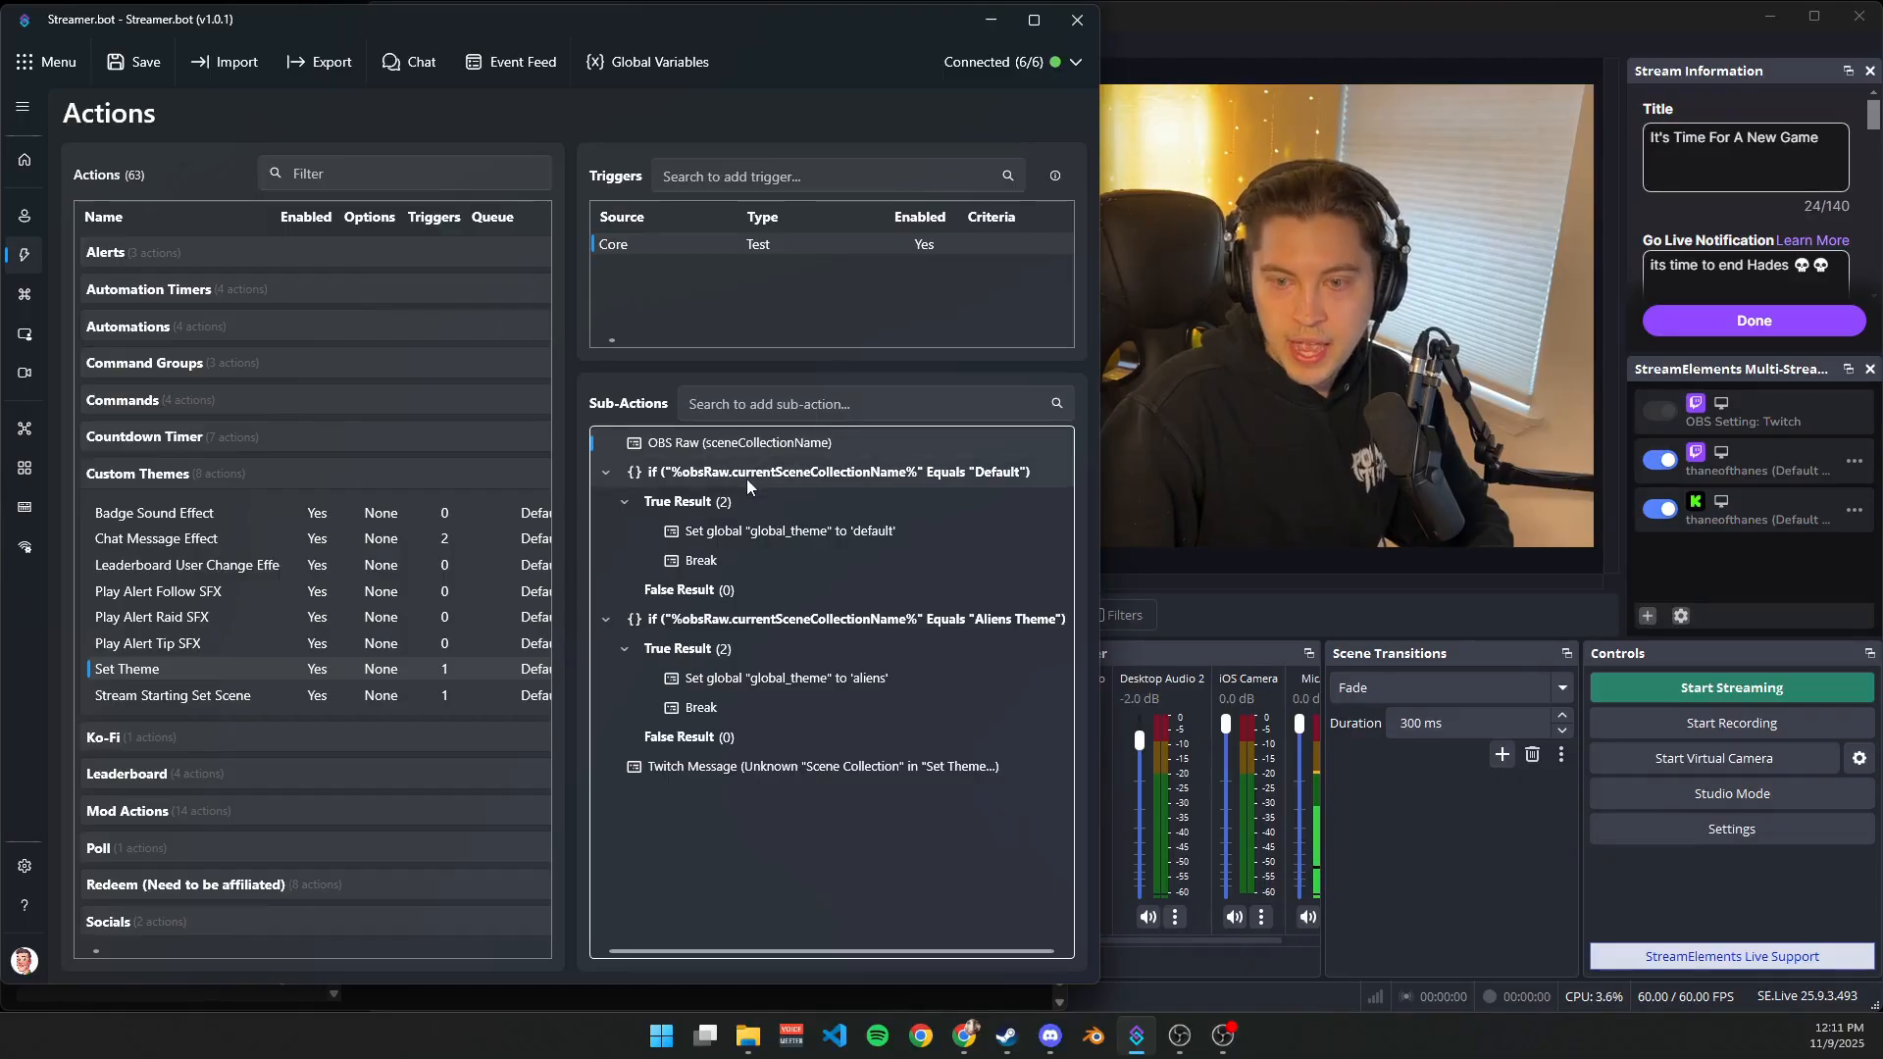
Examine Set Theme's OBS Raw request and its If/Else check for the "Default" scene collection, closing both without saving.
{"action": "double_click", "coordinate": [745, 443]}
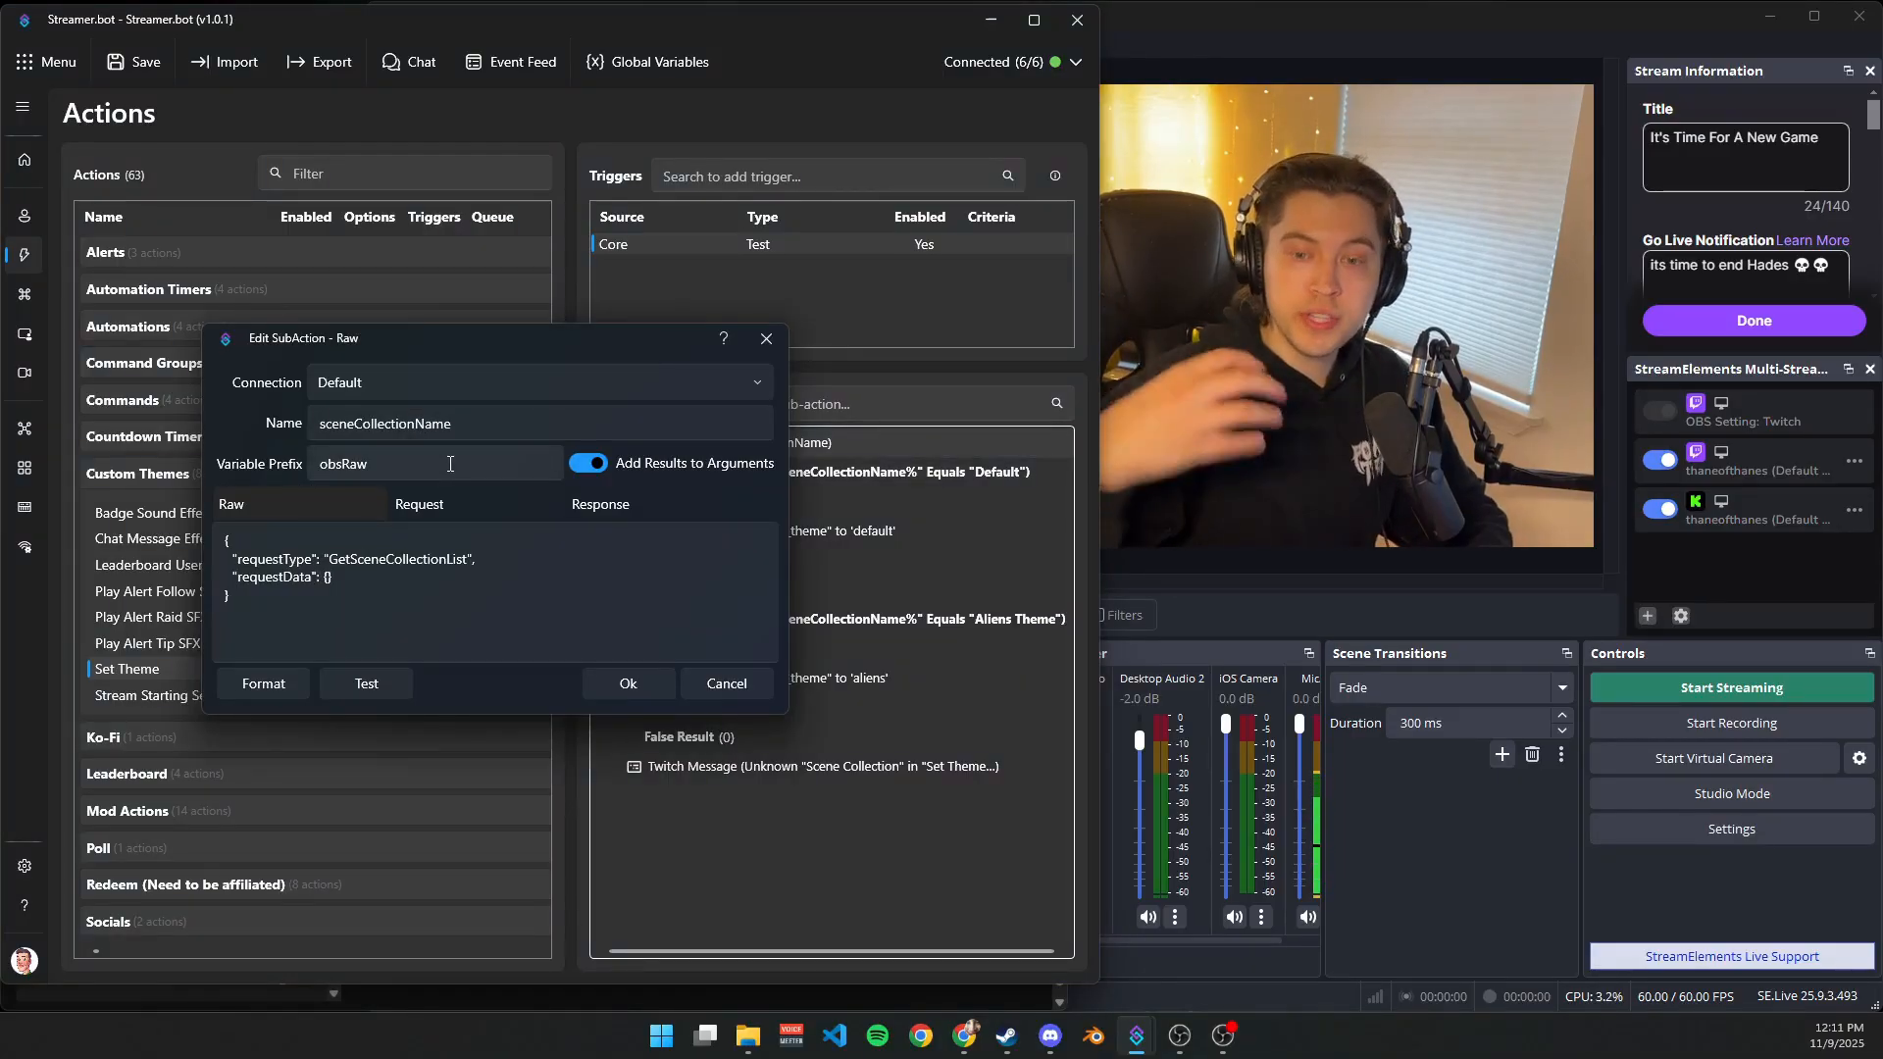
{"action": "left_click", "coordinate": [726, 684]}
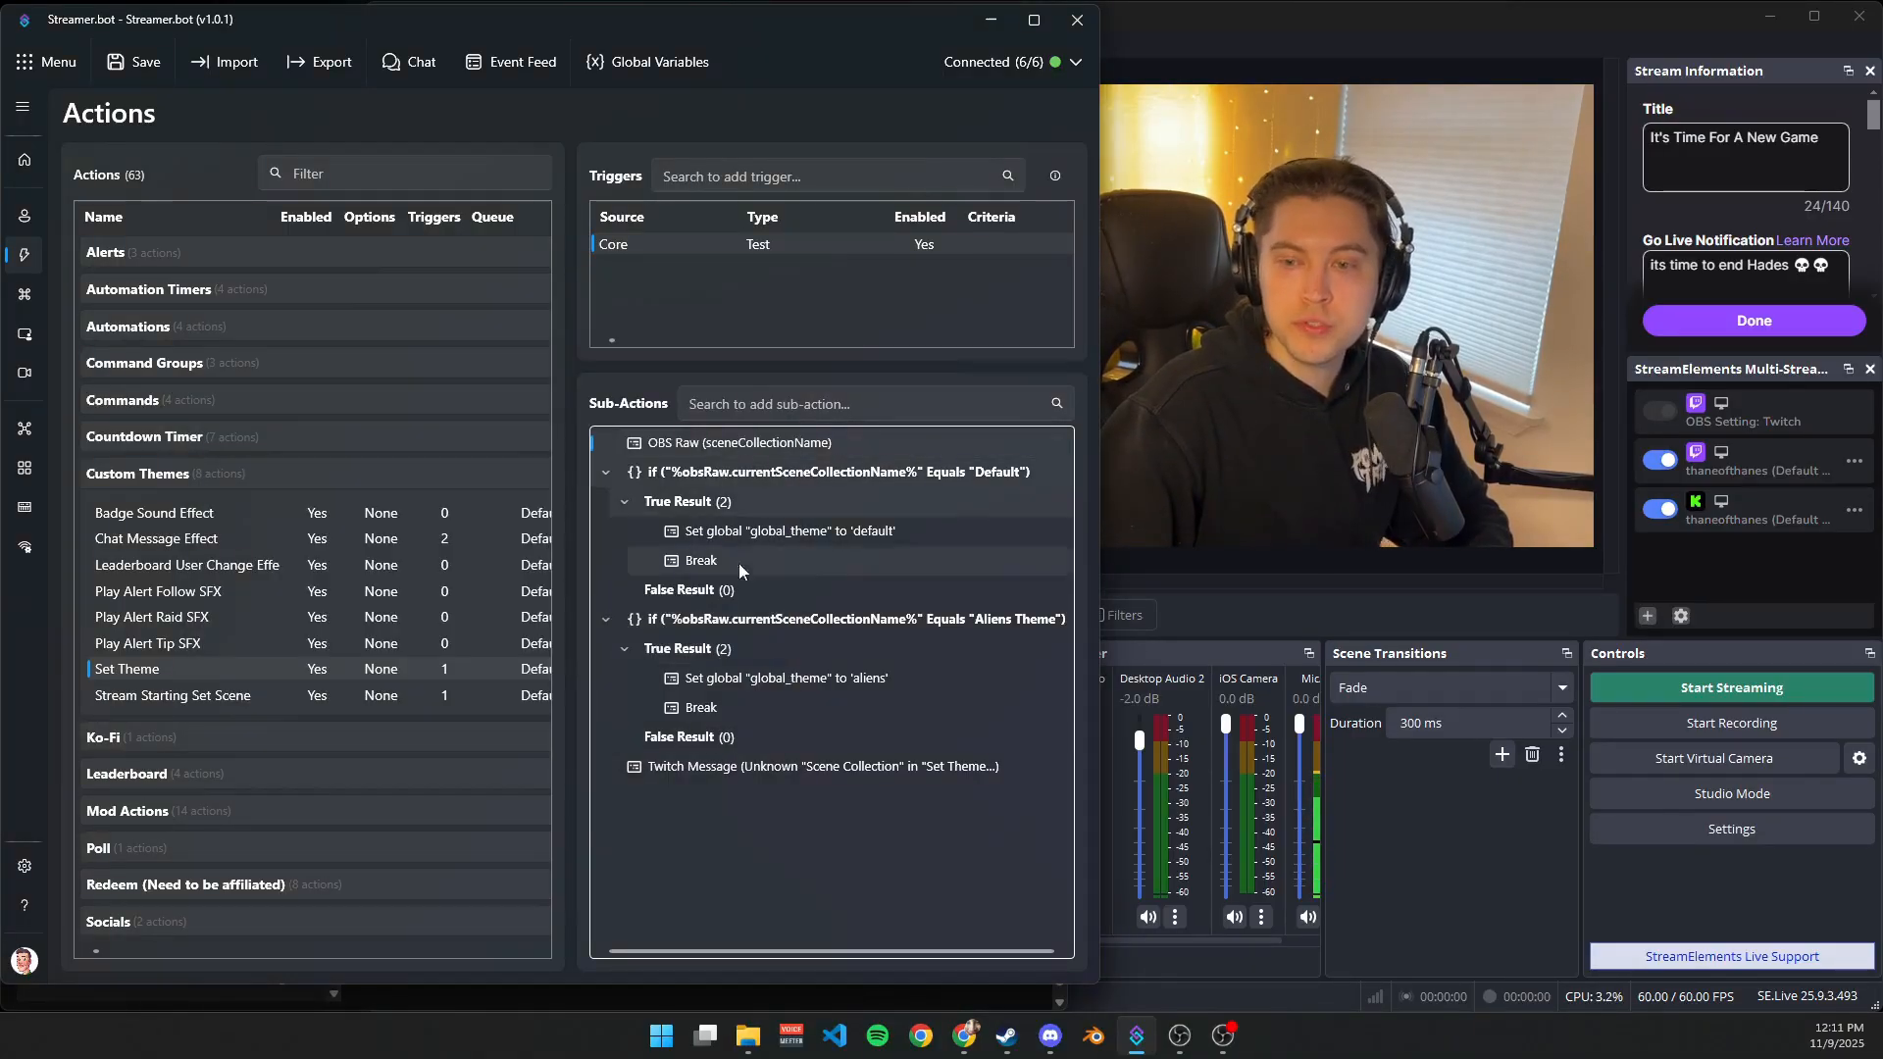
{"action": "double_click", "coordinate": [722, 471]}
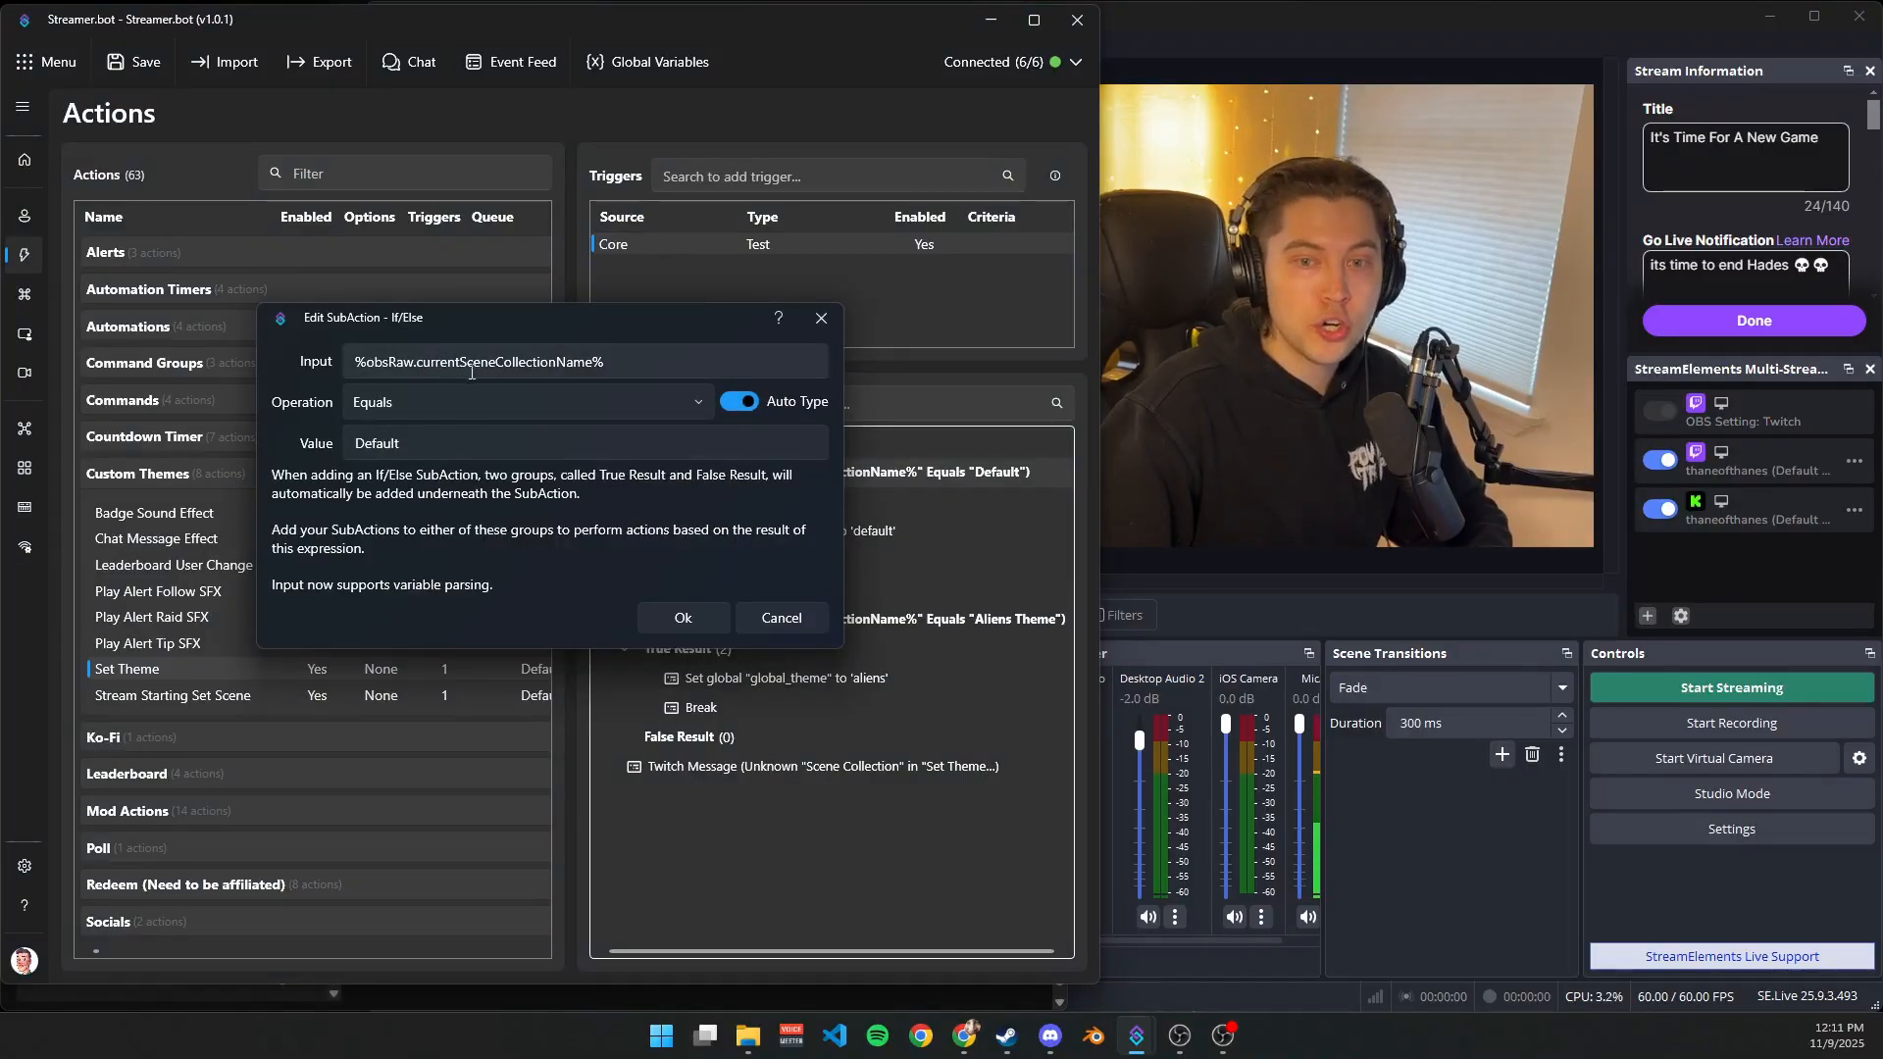
{"action": "left_click", "coordinate": [781, 618]}
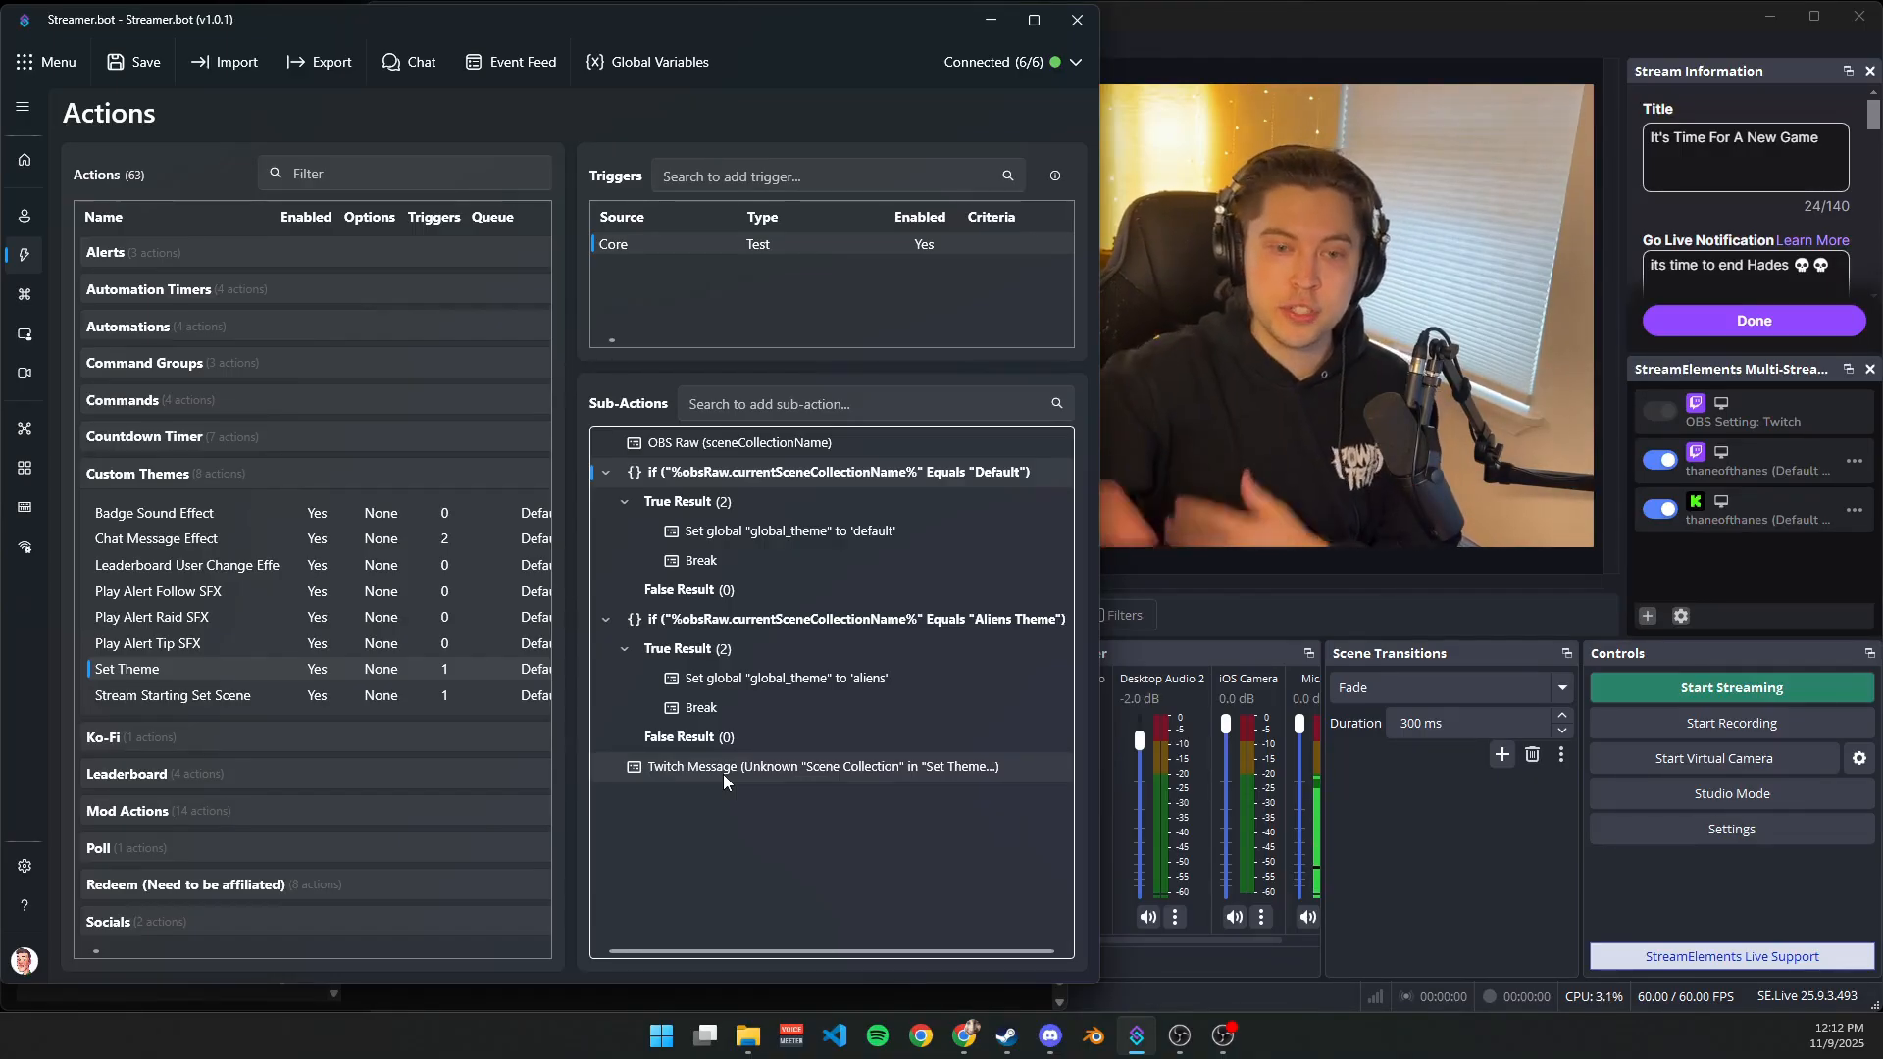
Switch to OBS and send the chat message "typed a message" to all platforms.
{"action": "key", "text": "alt+Tab"}
{"action": "left_click", "coordinate": [498, 610]}
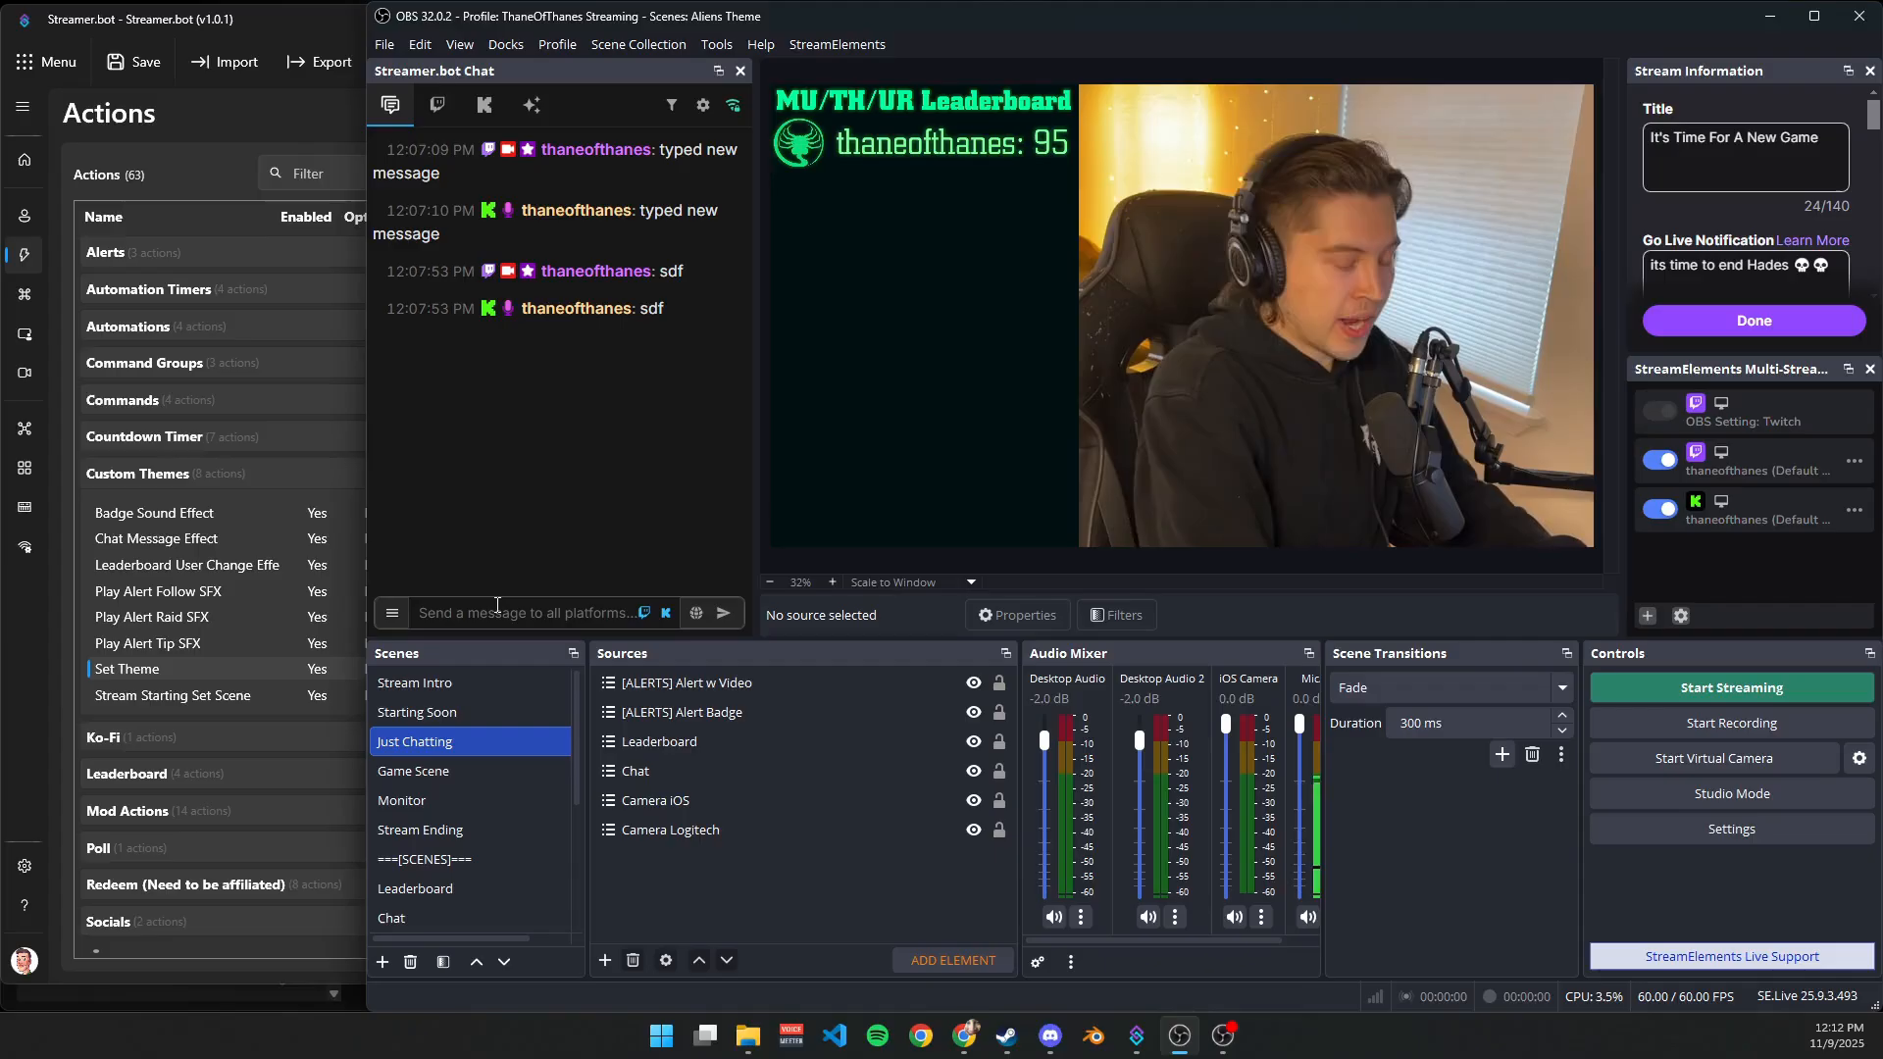
{"action": "type", "text": "typed a message"}
{"action": "key", "text": "Return"}
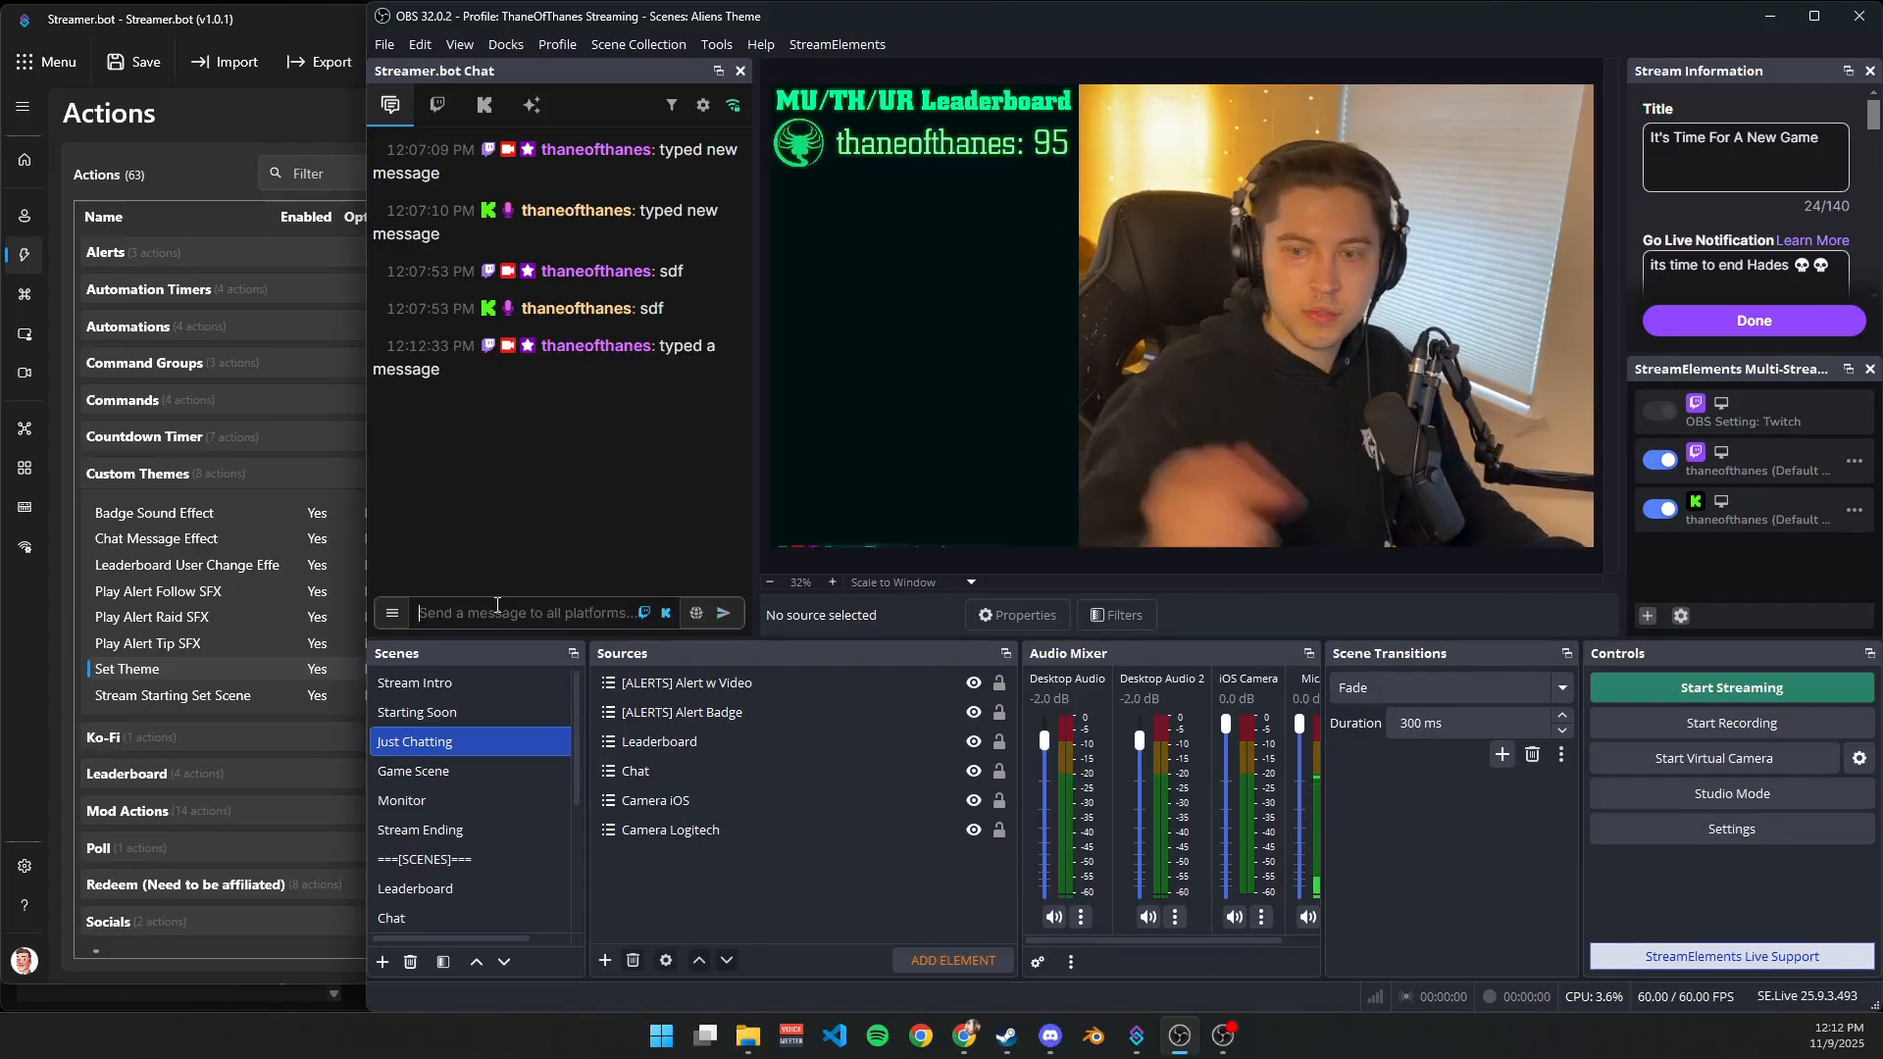
Return to Streamer.bot and examine how the Chat Message Effect action gets global_theme, closing the sub-action without saving.
{"action": "key", "text": "alt+Tab"}
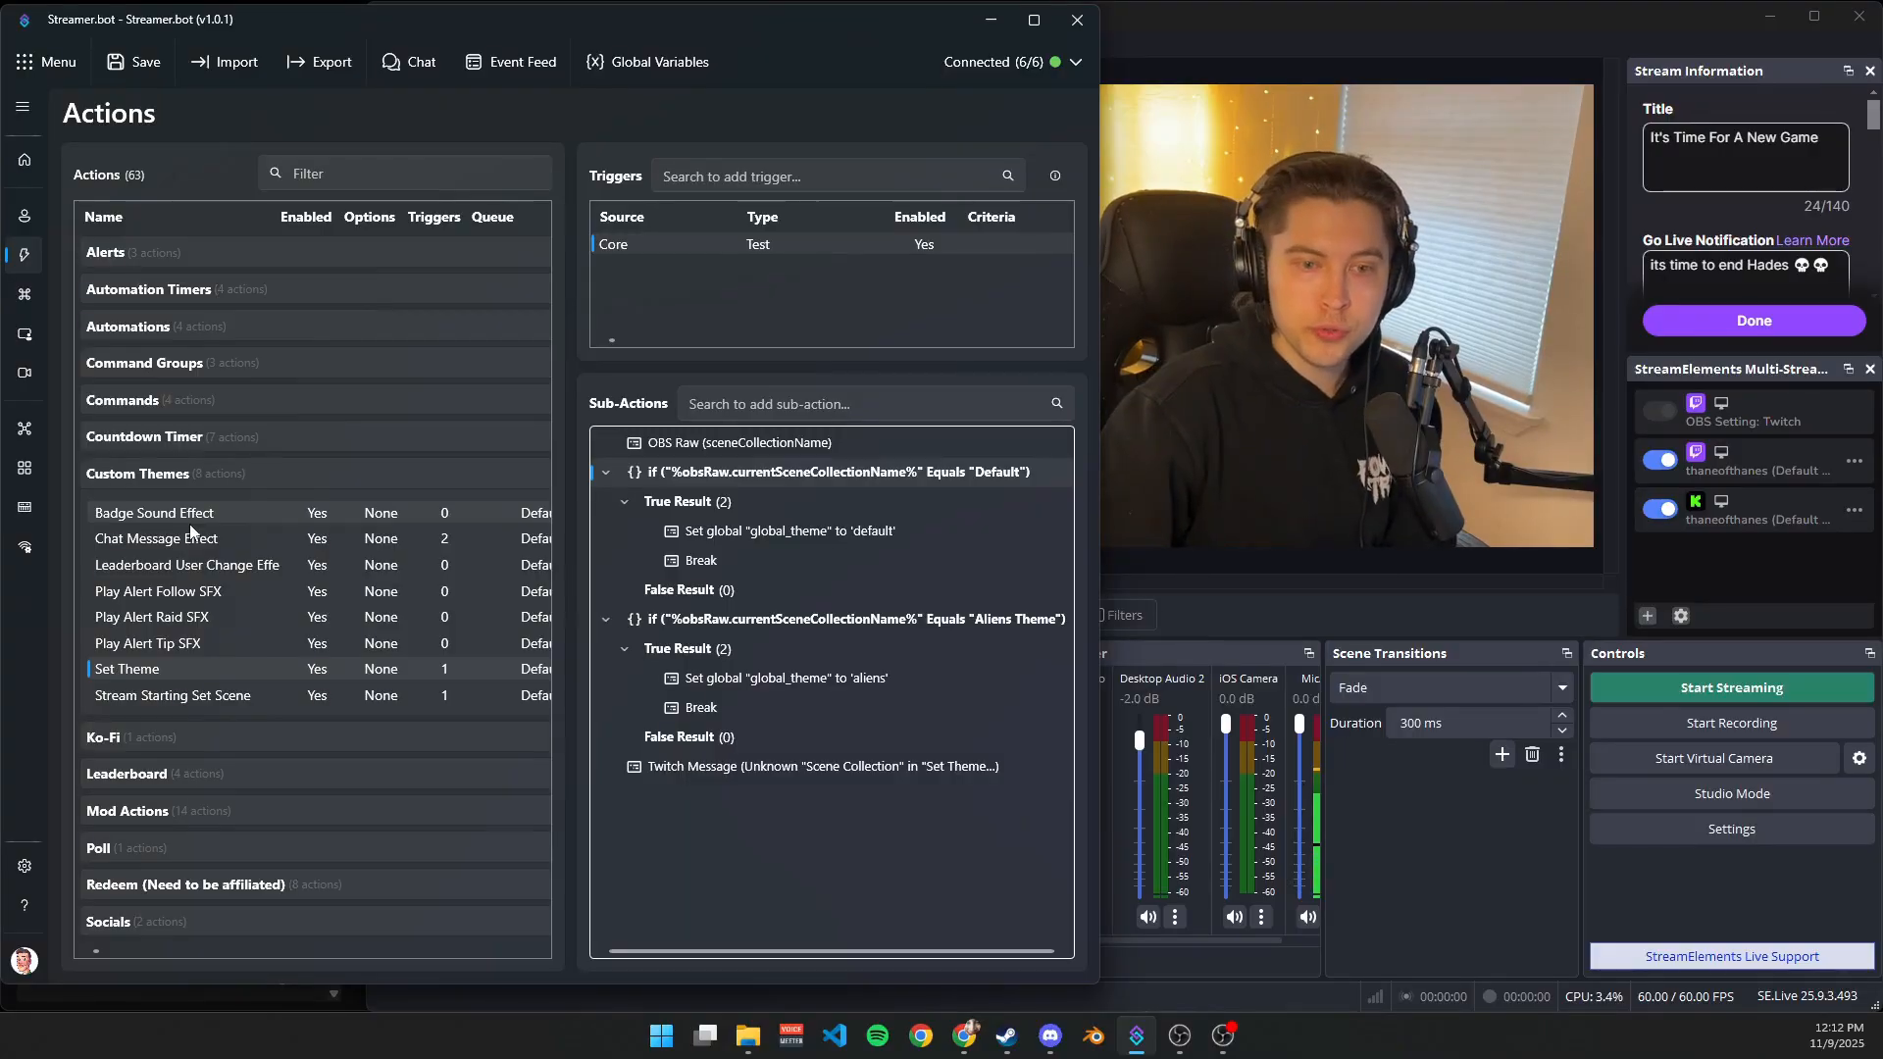
{"action": "left_click", "coordinate": [239, 539]}
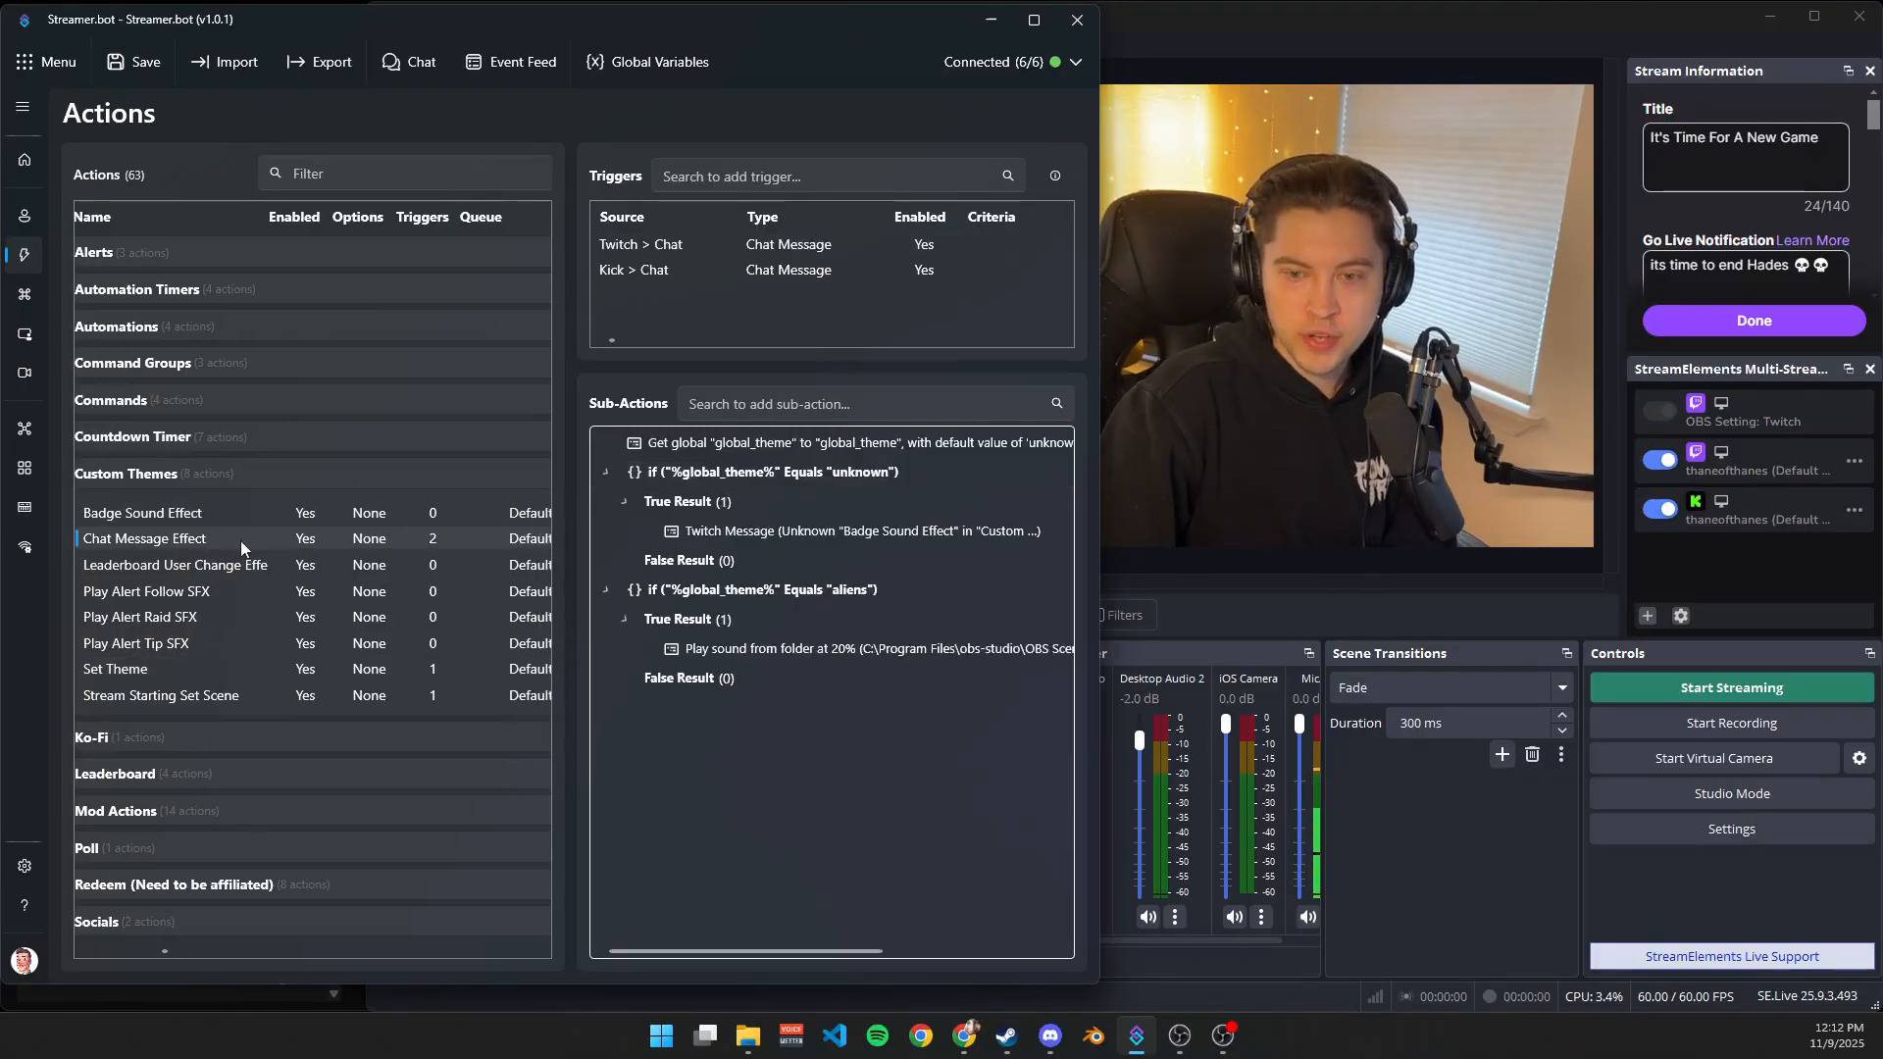
{"action": "double_click", "coordinate": [828, 442]}
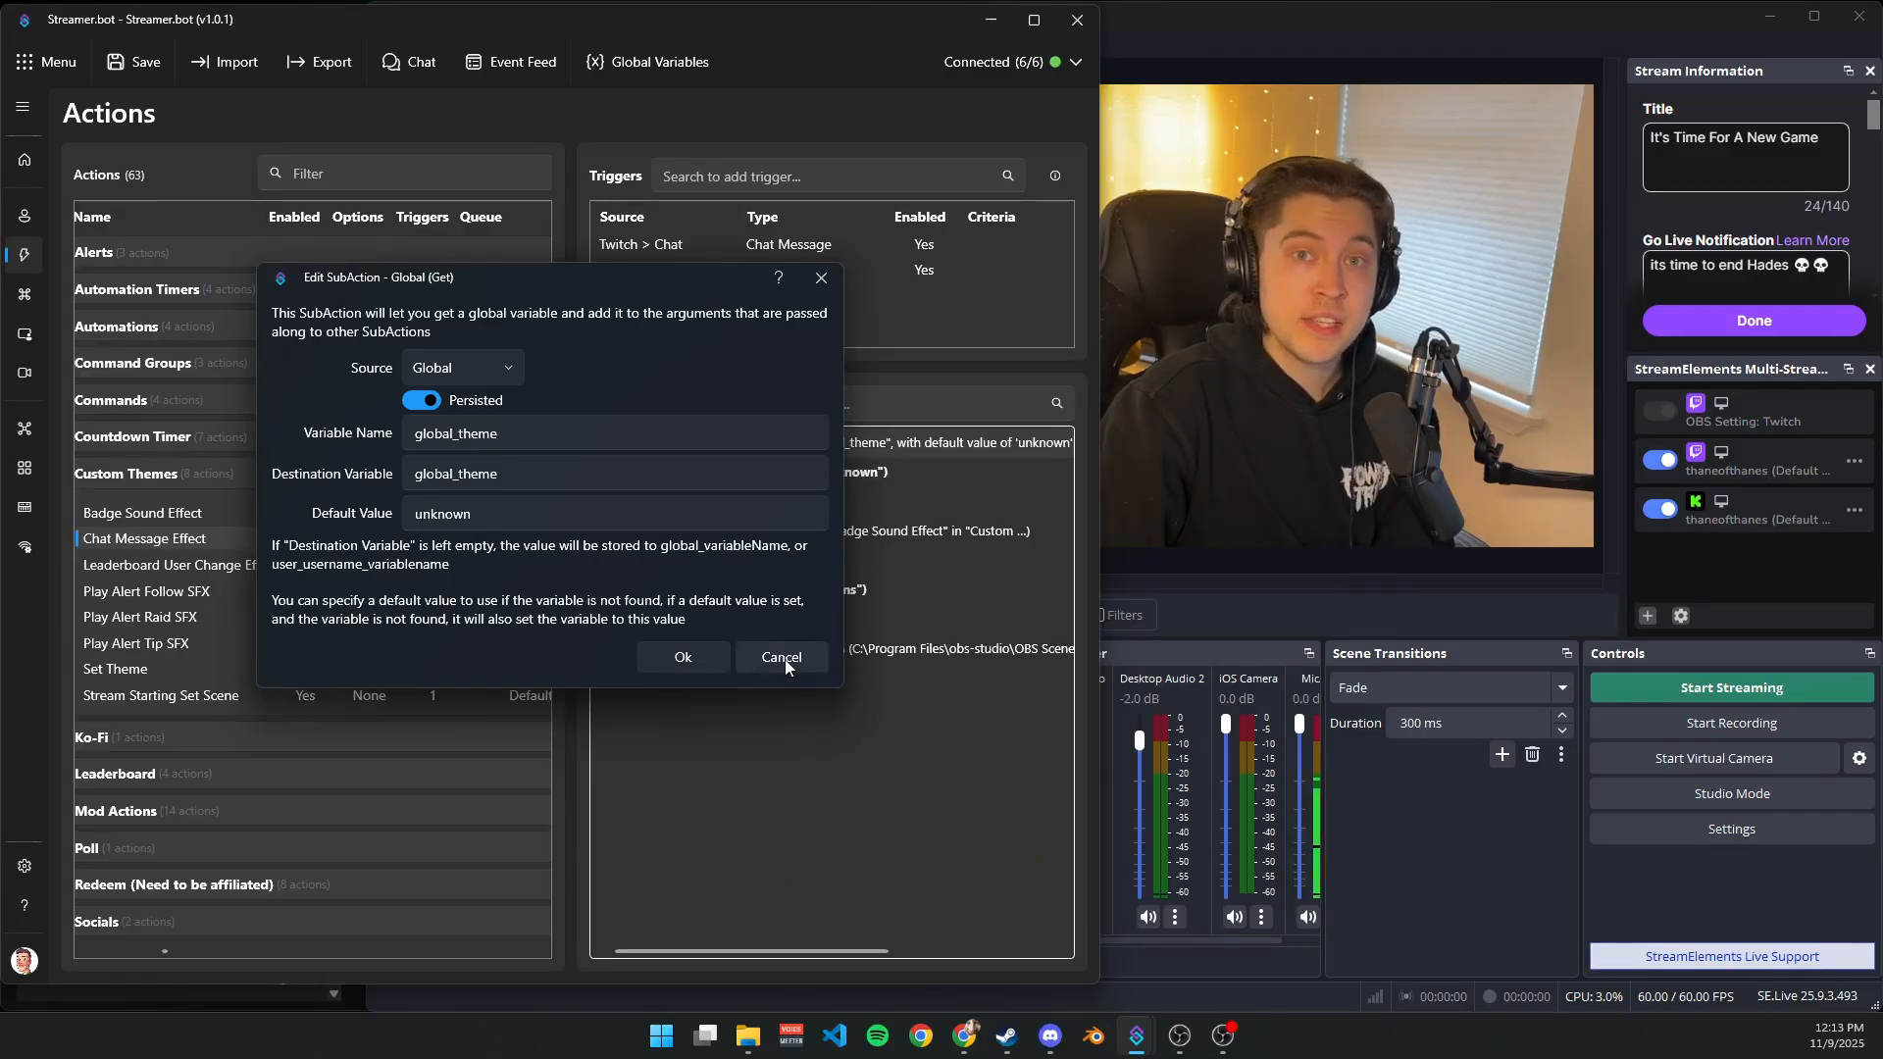
{"action": "left_click", "coordinate": [824, 671]}
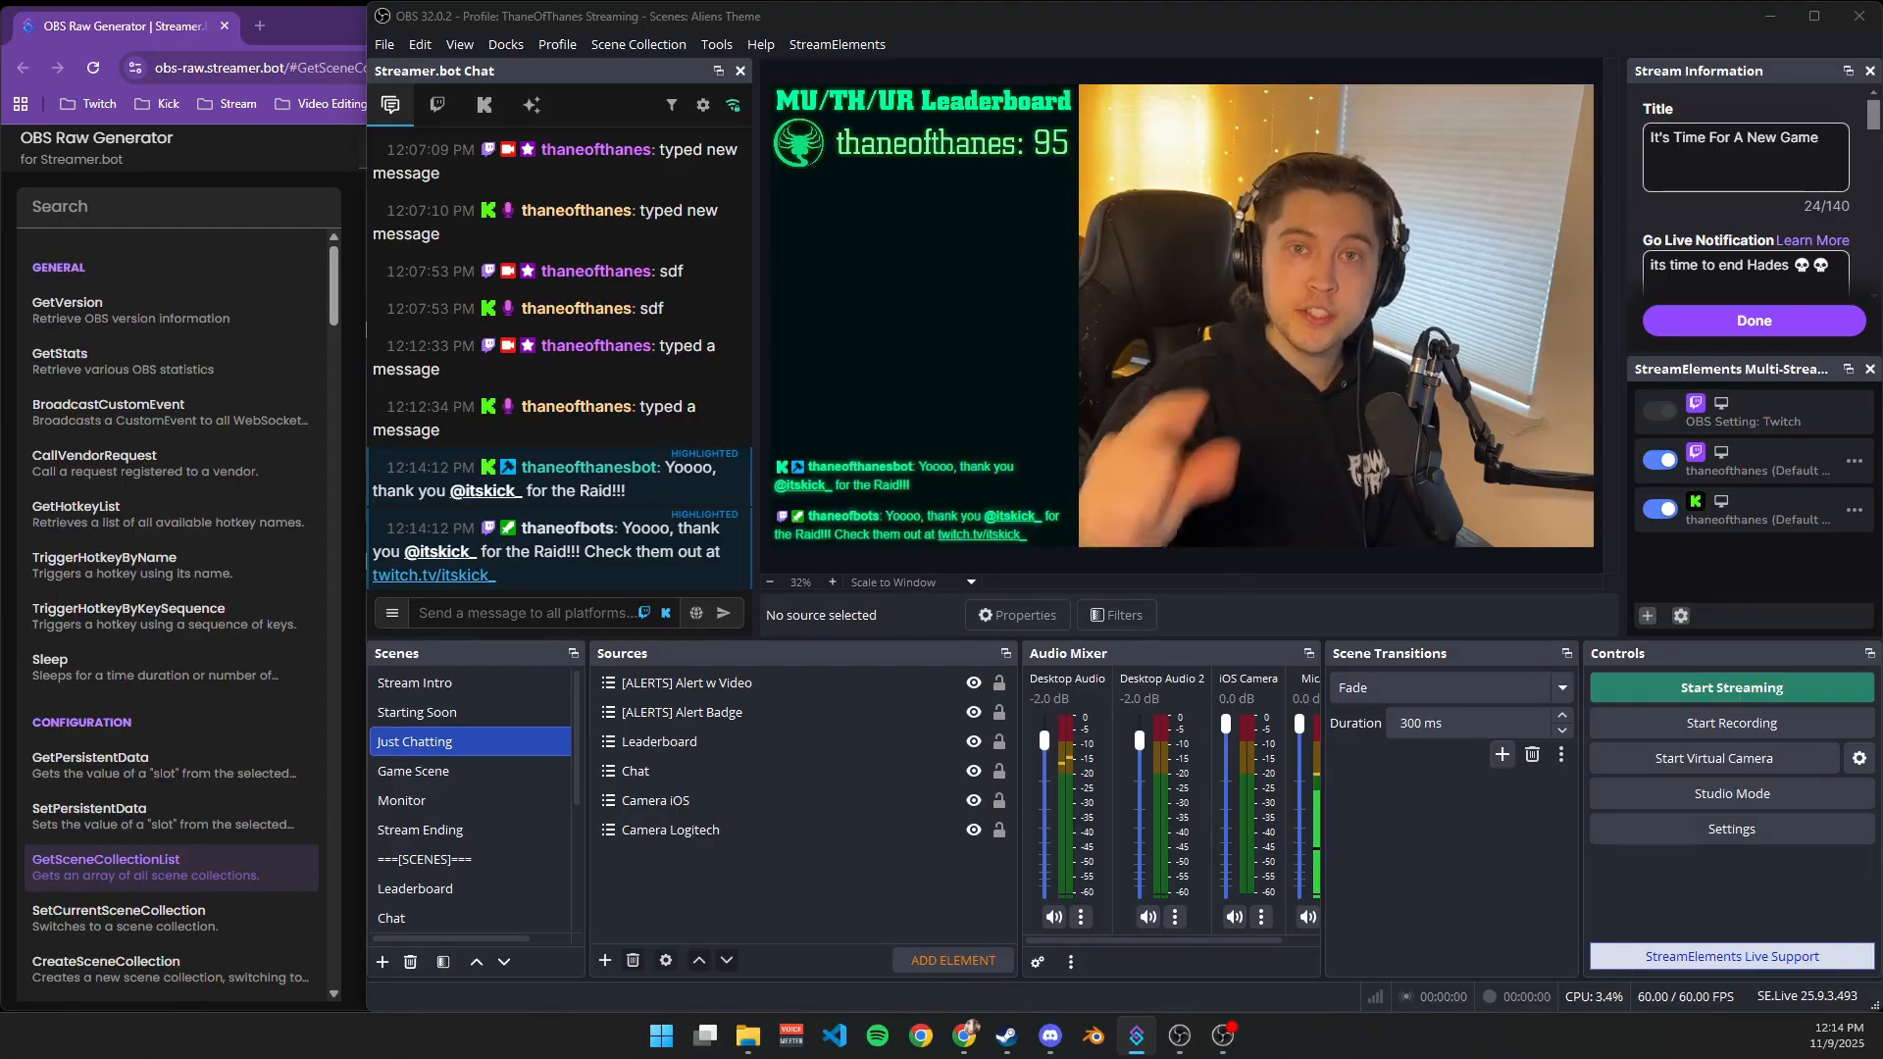
Switch the OBS scene collection to Default and select the Just Chatting scene.
{"action": "left_click", "coordinate": [661, 43]}
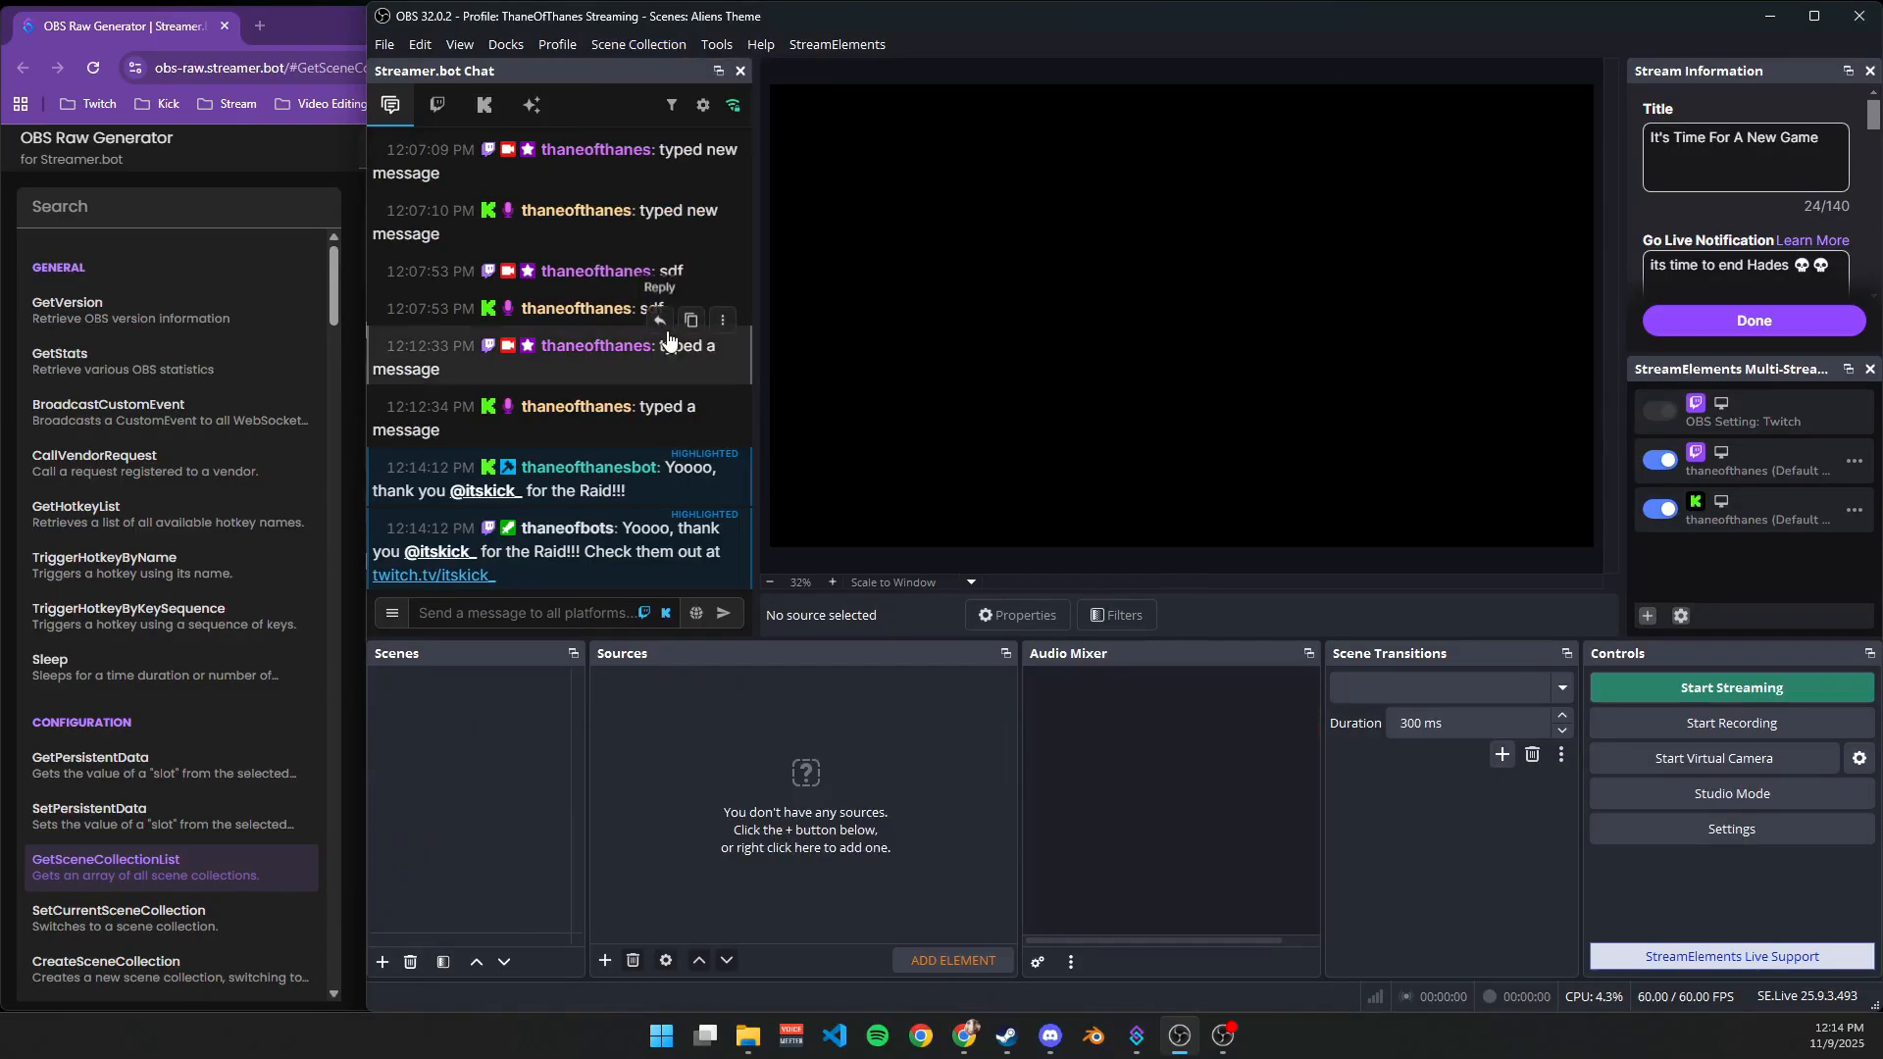
{"action": "left_click", "coordinate": [663, 329]}
{"action": "left_click", "coordinate": [470, 748]}
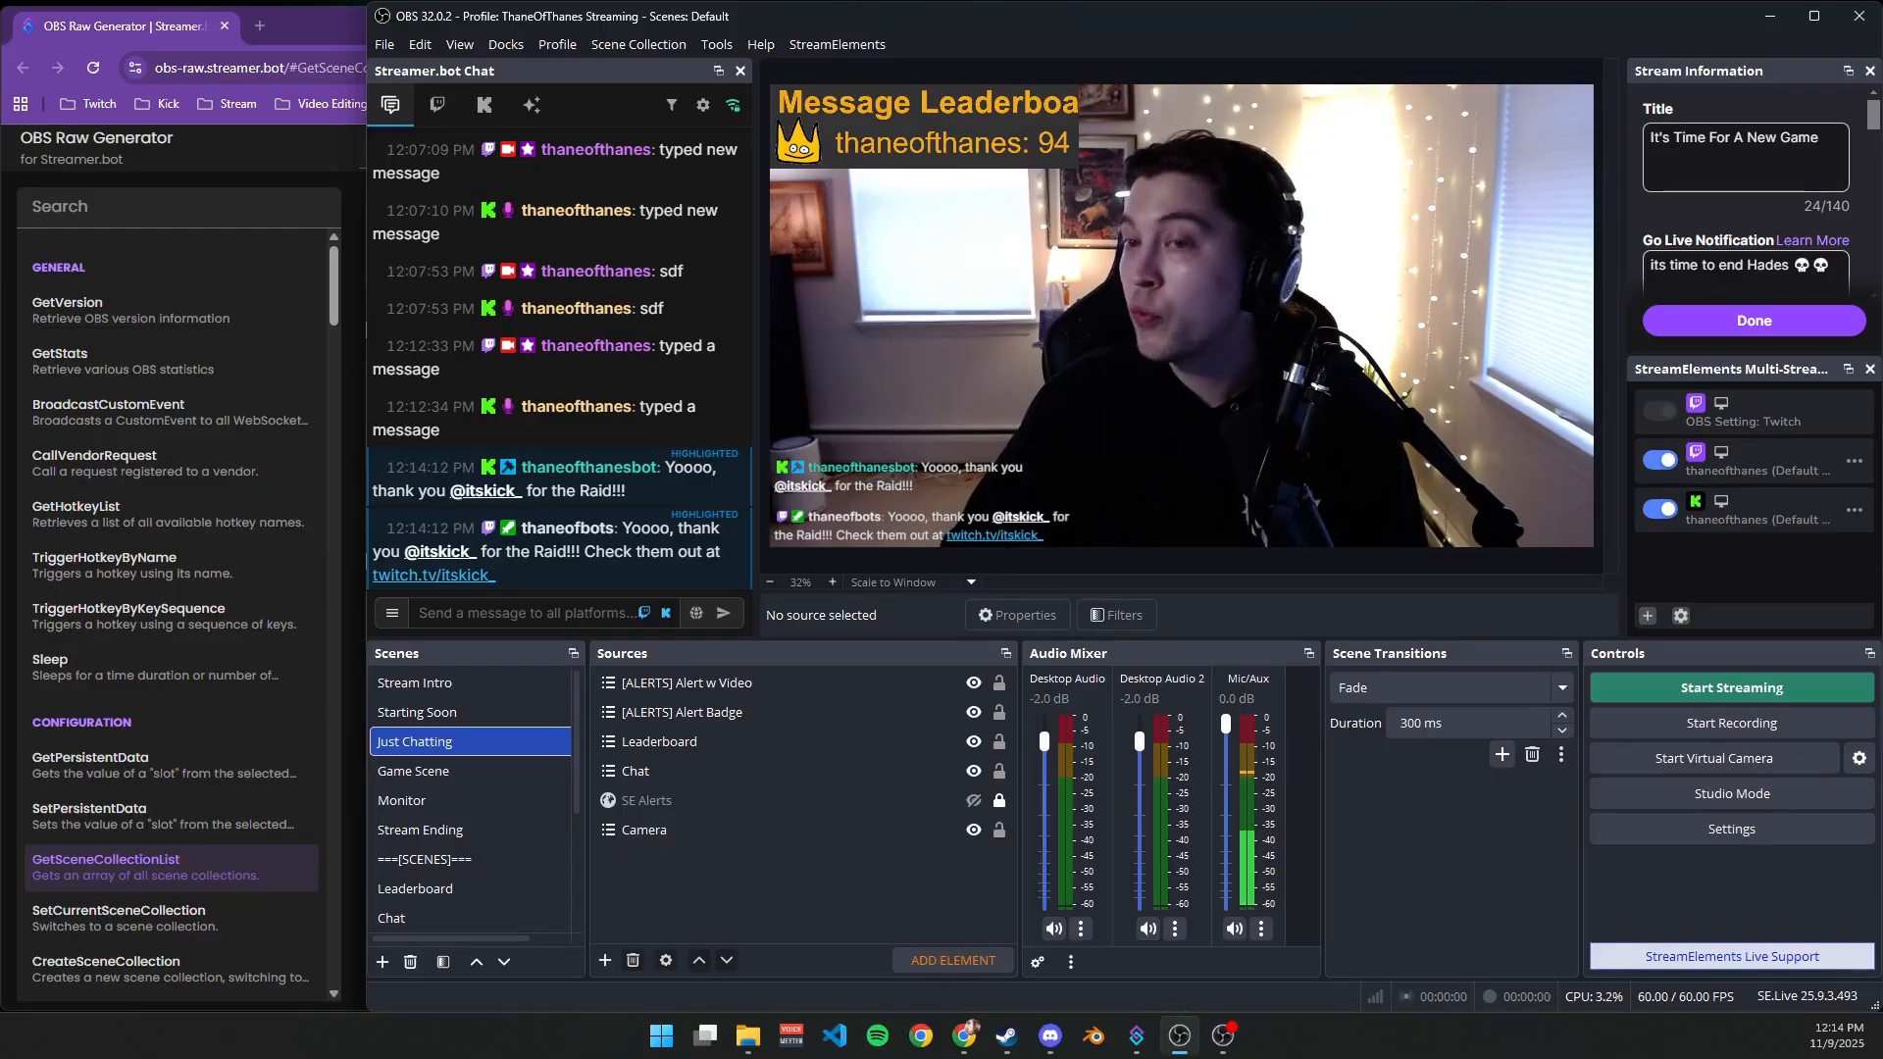
Switch to Streamer.bot and examine the trigger and sub-actions of the Stream Starting action in the Automations group.
{"action": "left_click", "coordinate": [1137, 1035]}
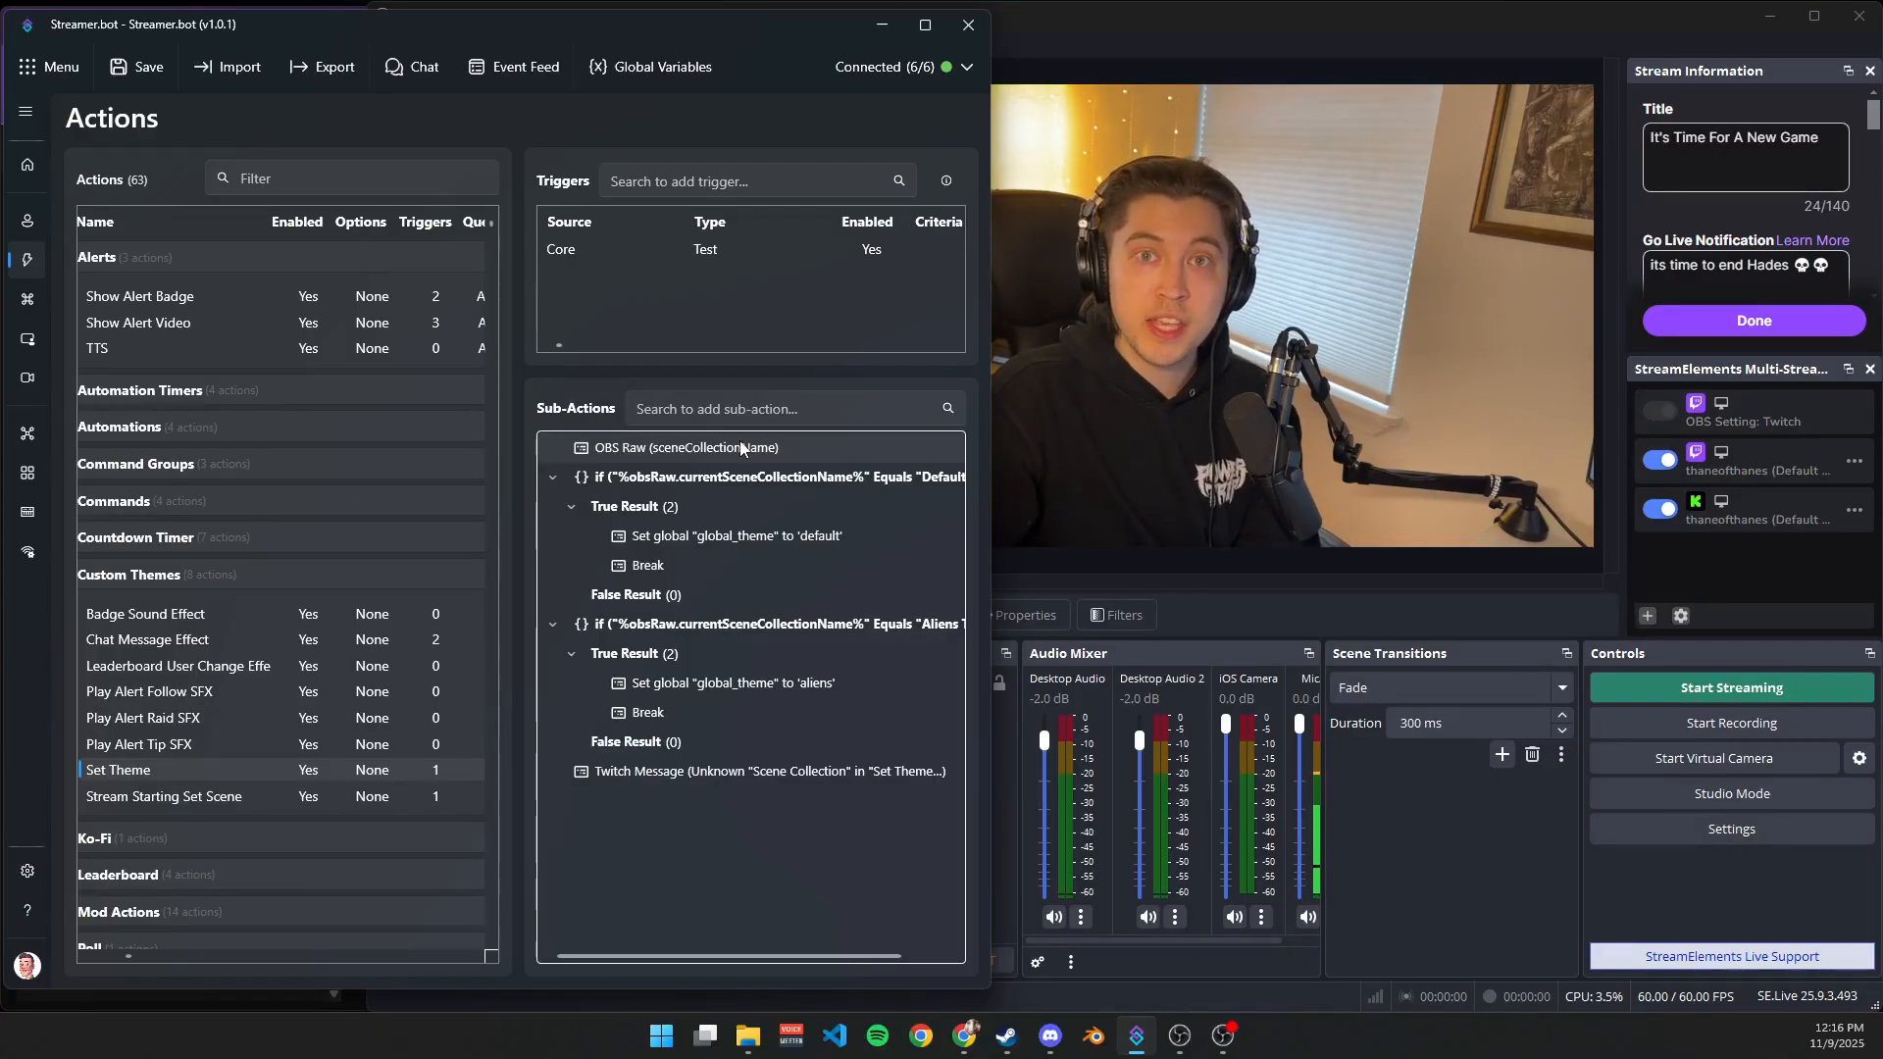
{"action": "left_click", "coordinate": [214, 430]}
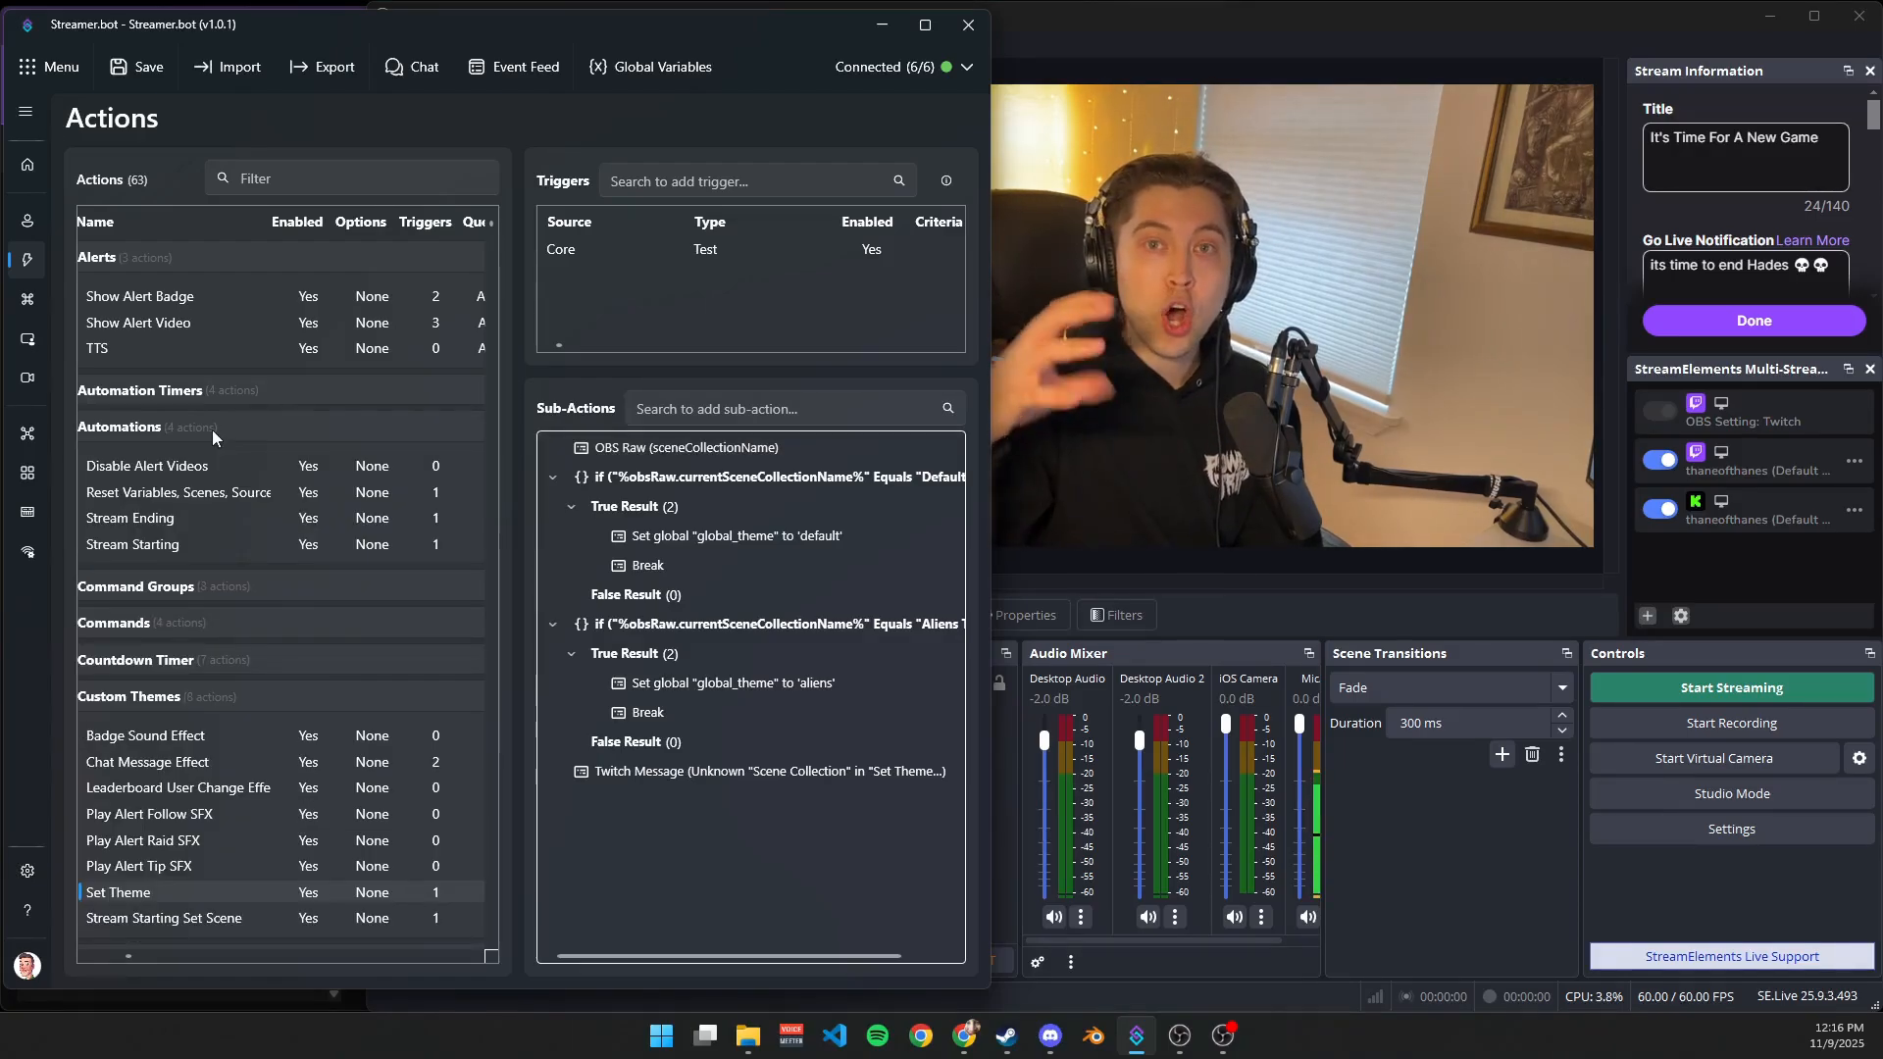
{"action": "left_click", "coordinate": [197, 544]}
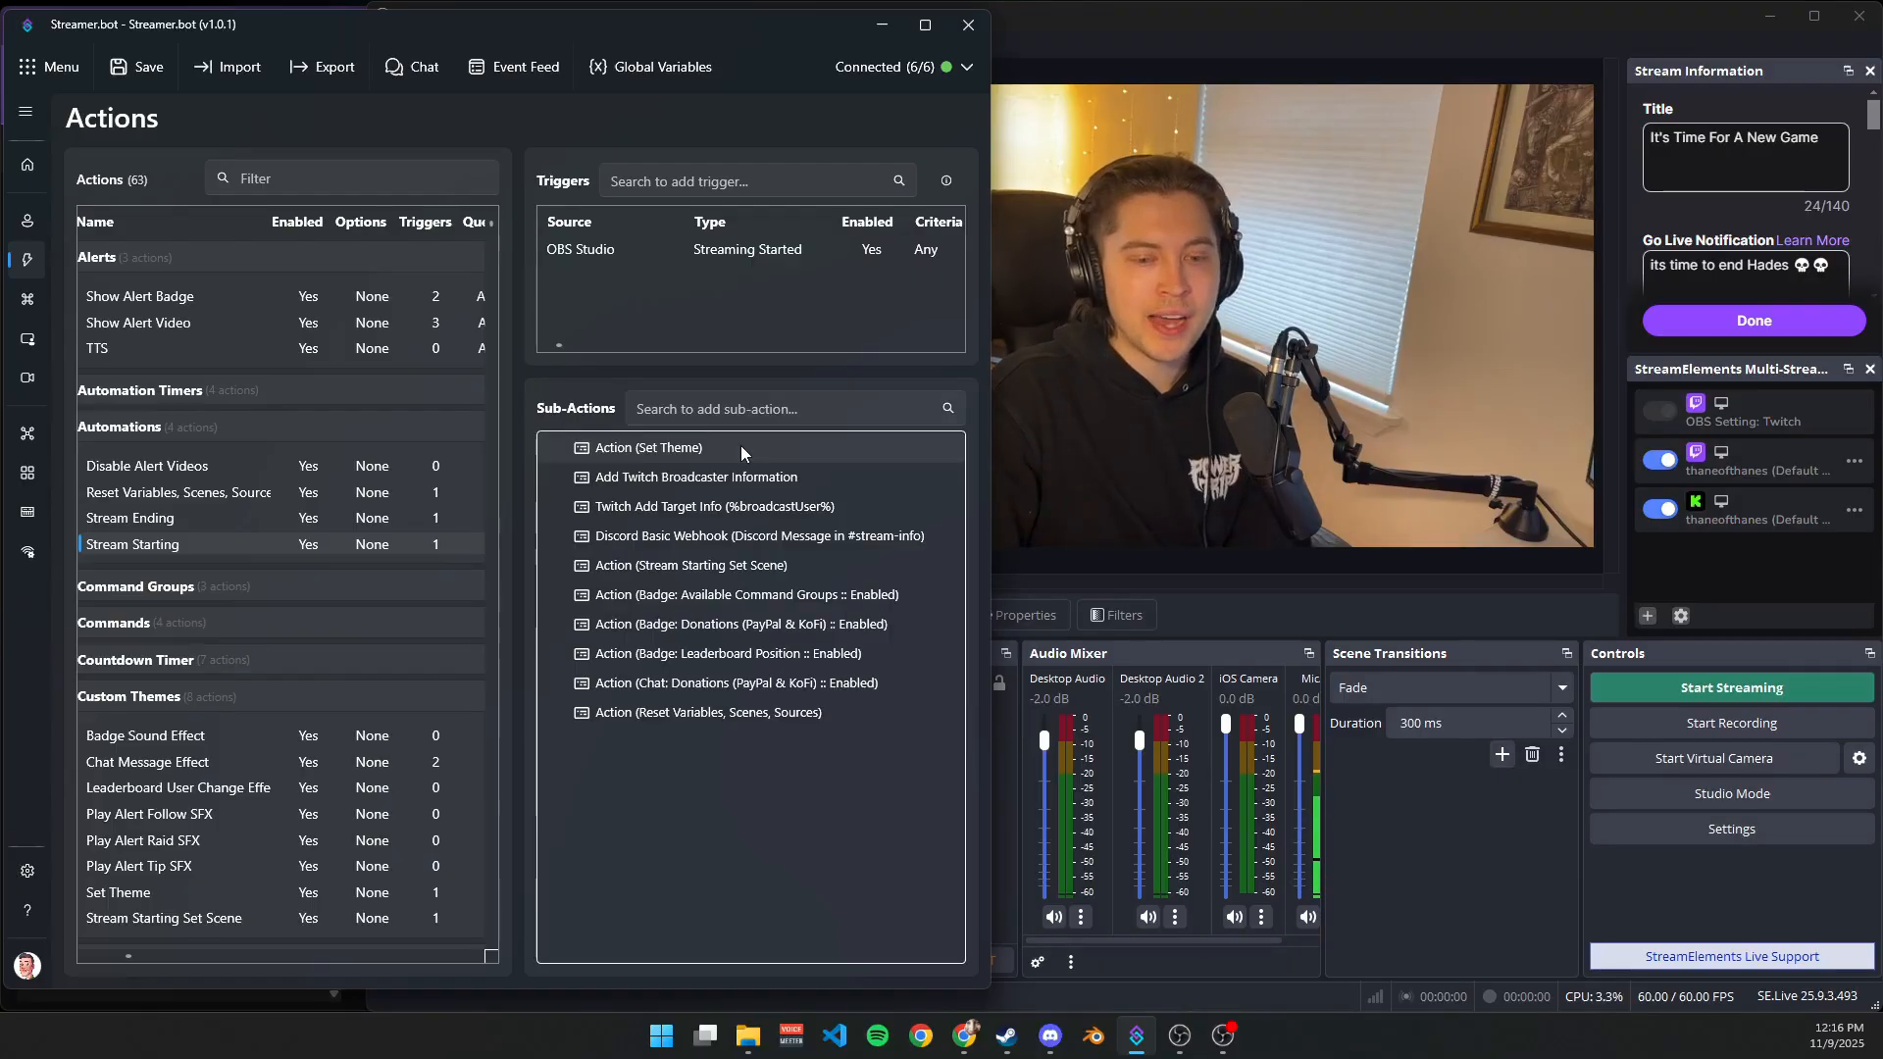
Run the Set Theme action through its Core Test trigger.
{"action": "left_click", "coordinate": [112, 898]}
{"action": "right_click", "coordinate": [725, 250]}
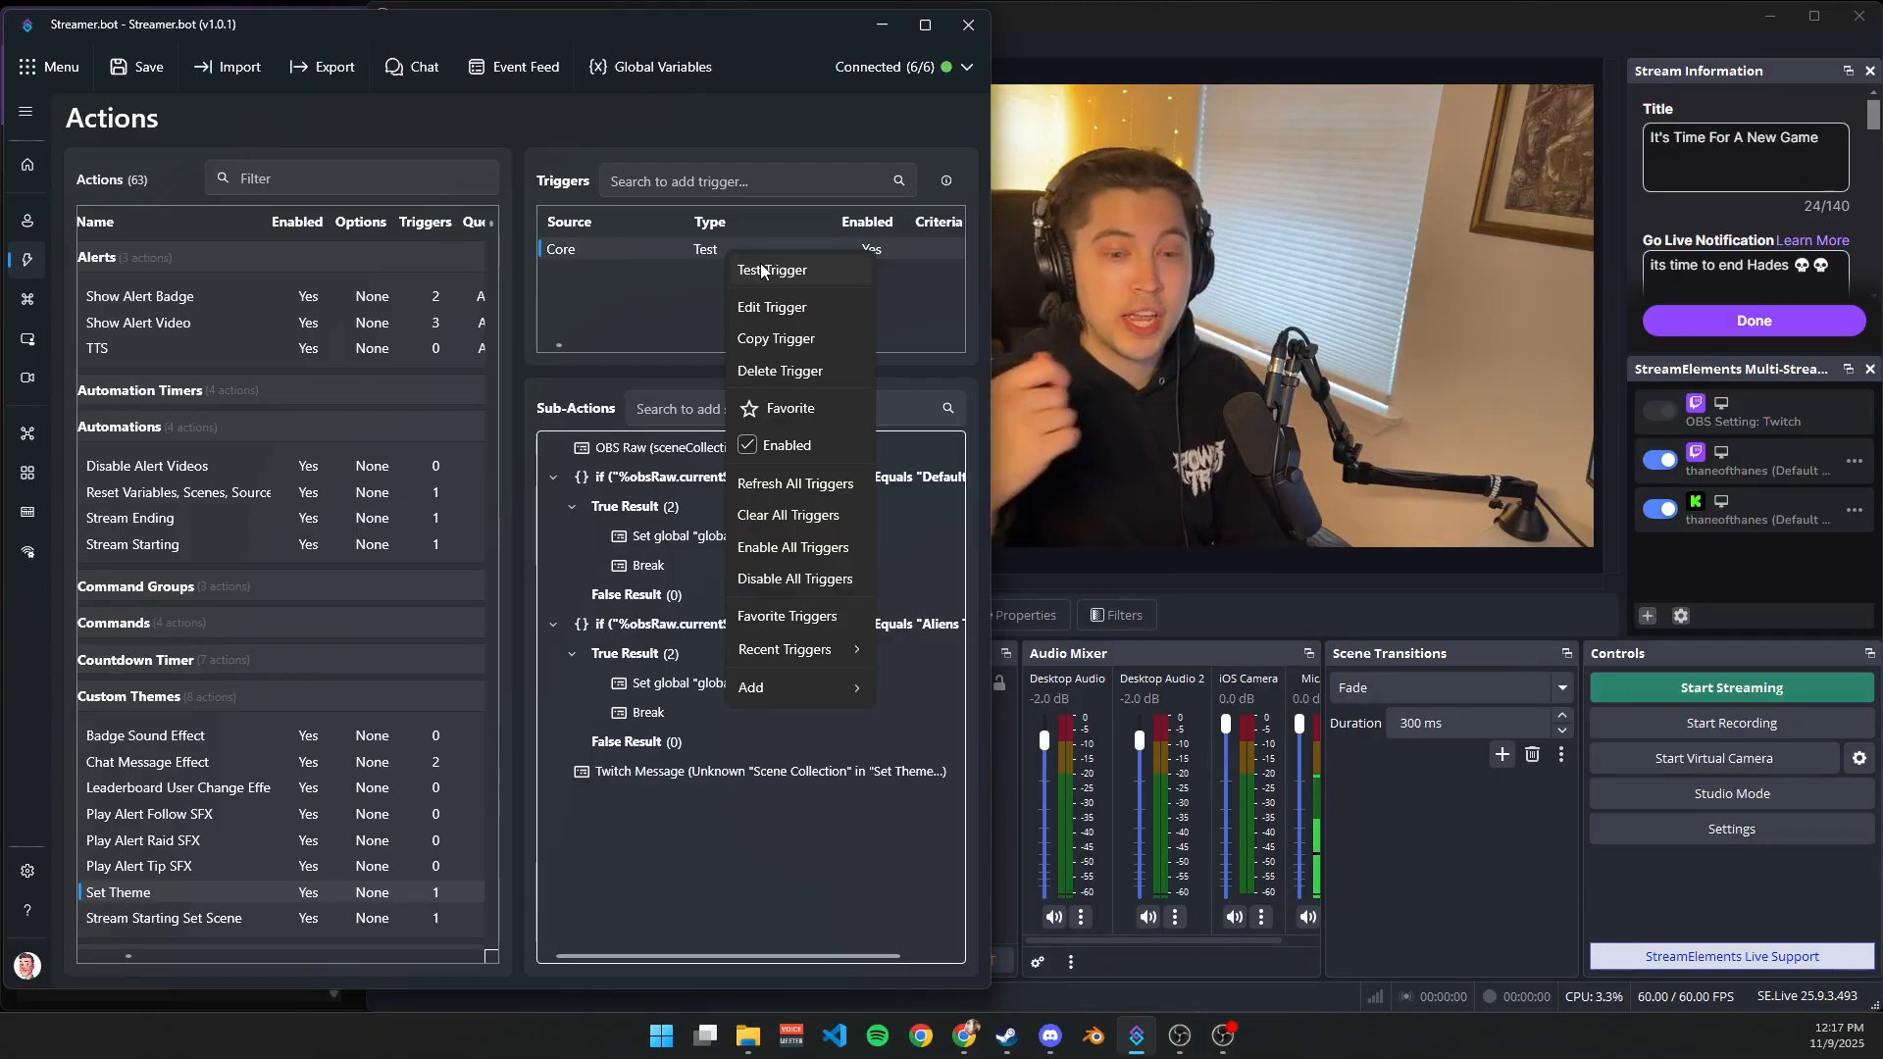
{"action": "left_click", "coordinate": [612, 302]}
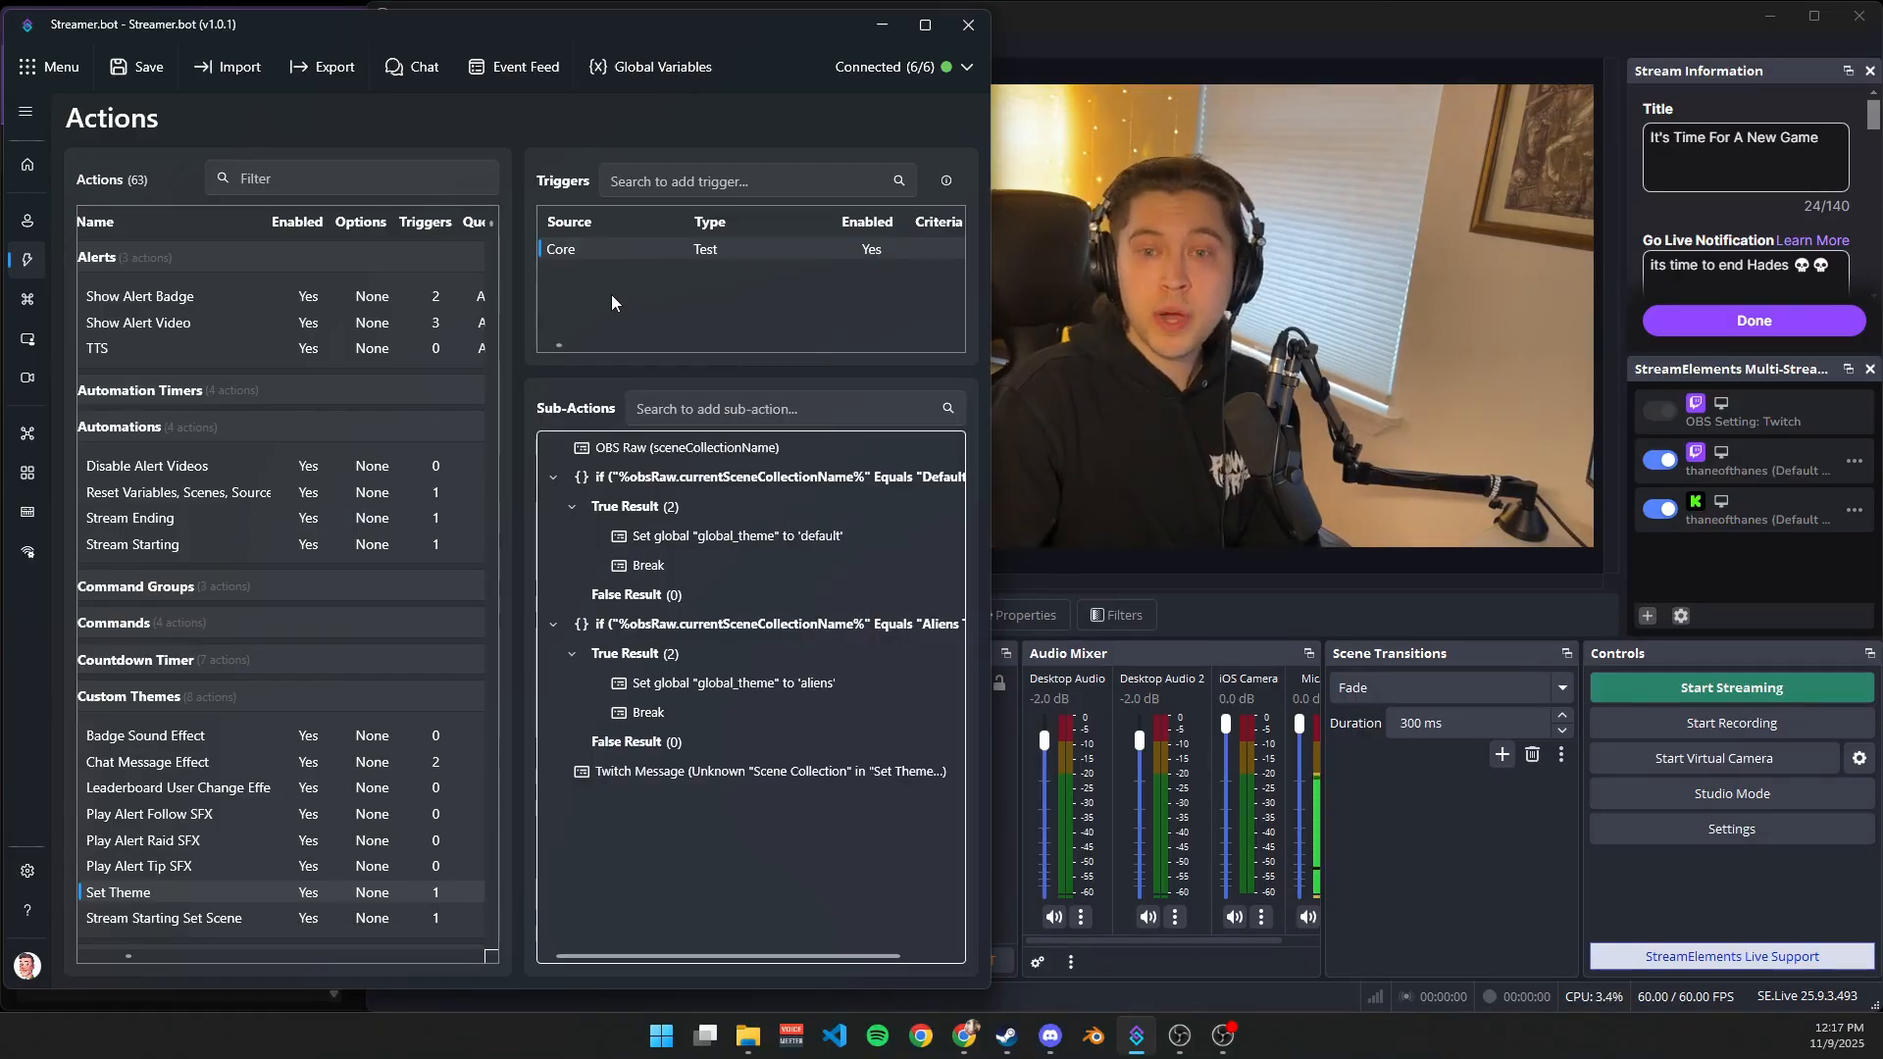
{"action": "right_click", "coordinate": [626, 253]}
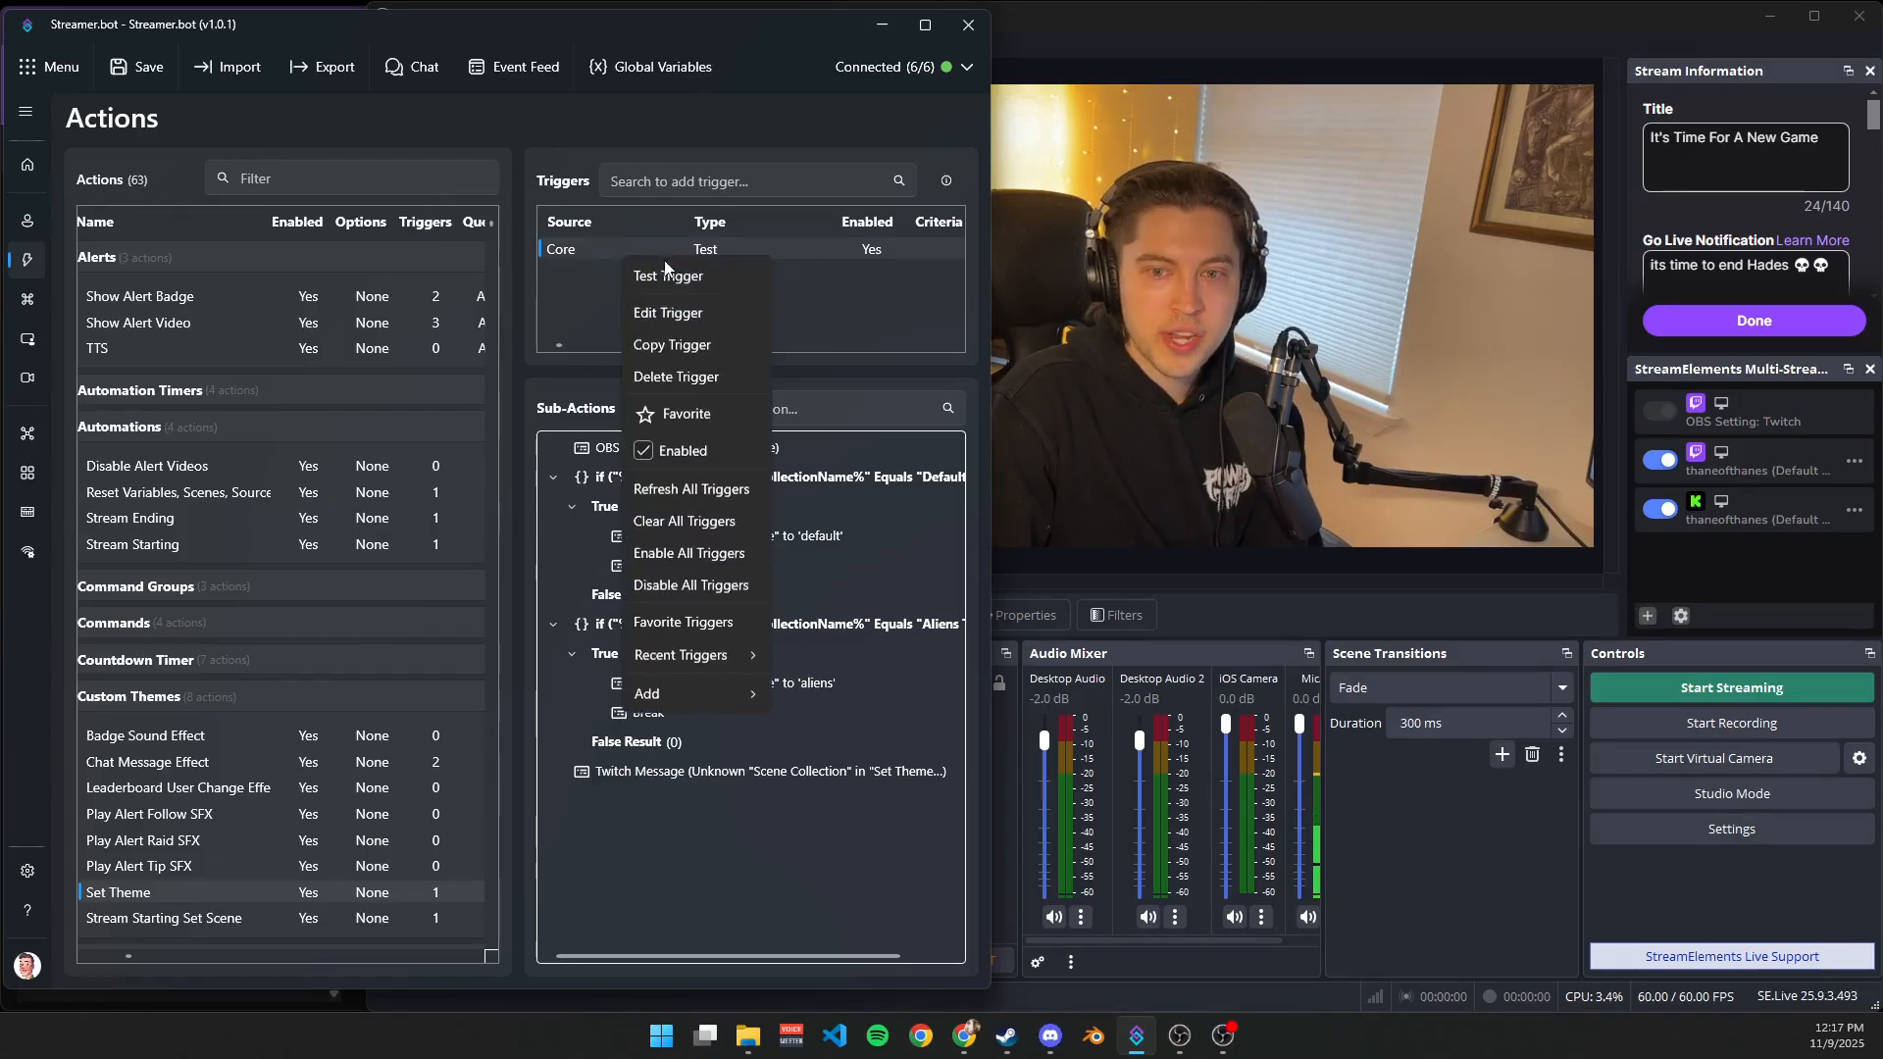
{"action": "left_click", "coordinate": [663, 279]}
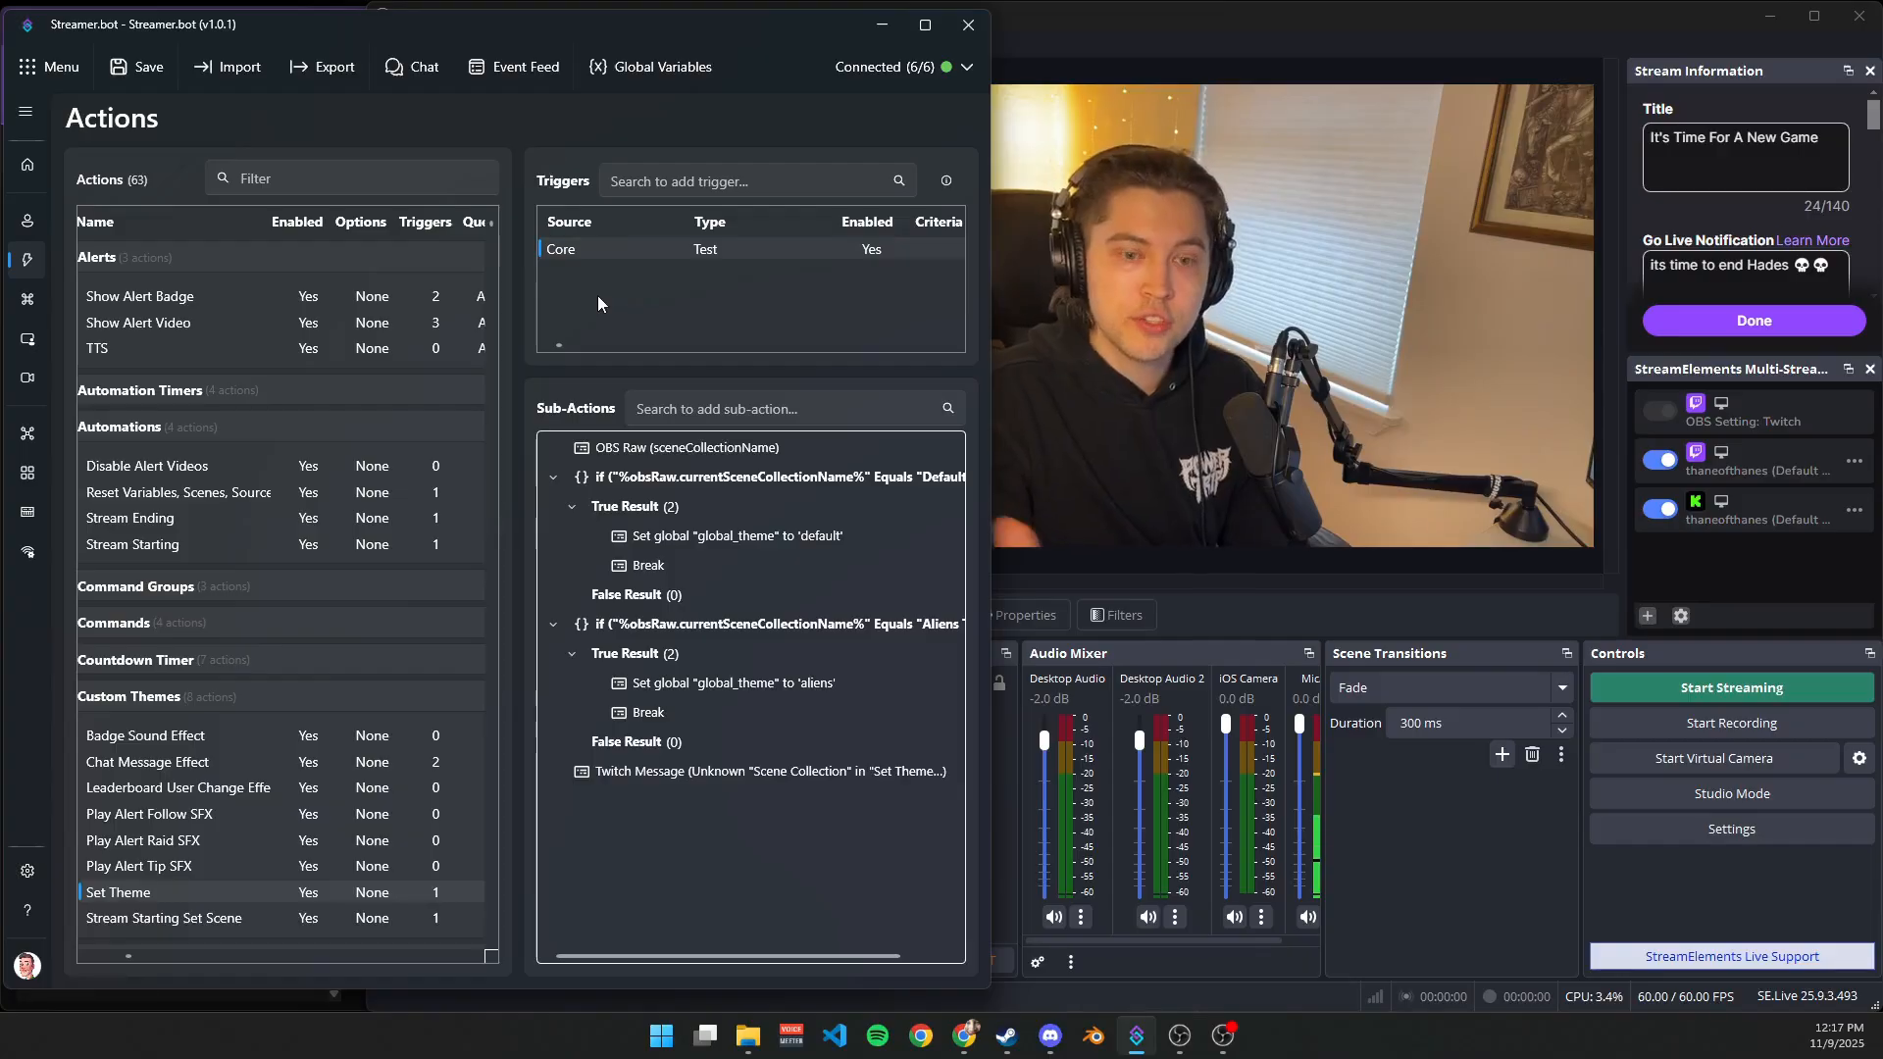
Review the Stream Starting action, look at the scene collections in OBS, and return to Streamer.bot.
{"action": "left_click", "coordinate": [121, 546]}
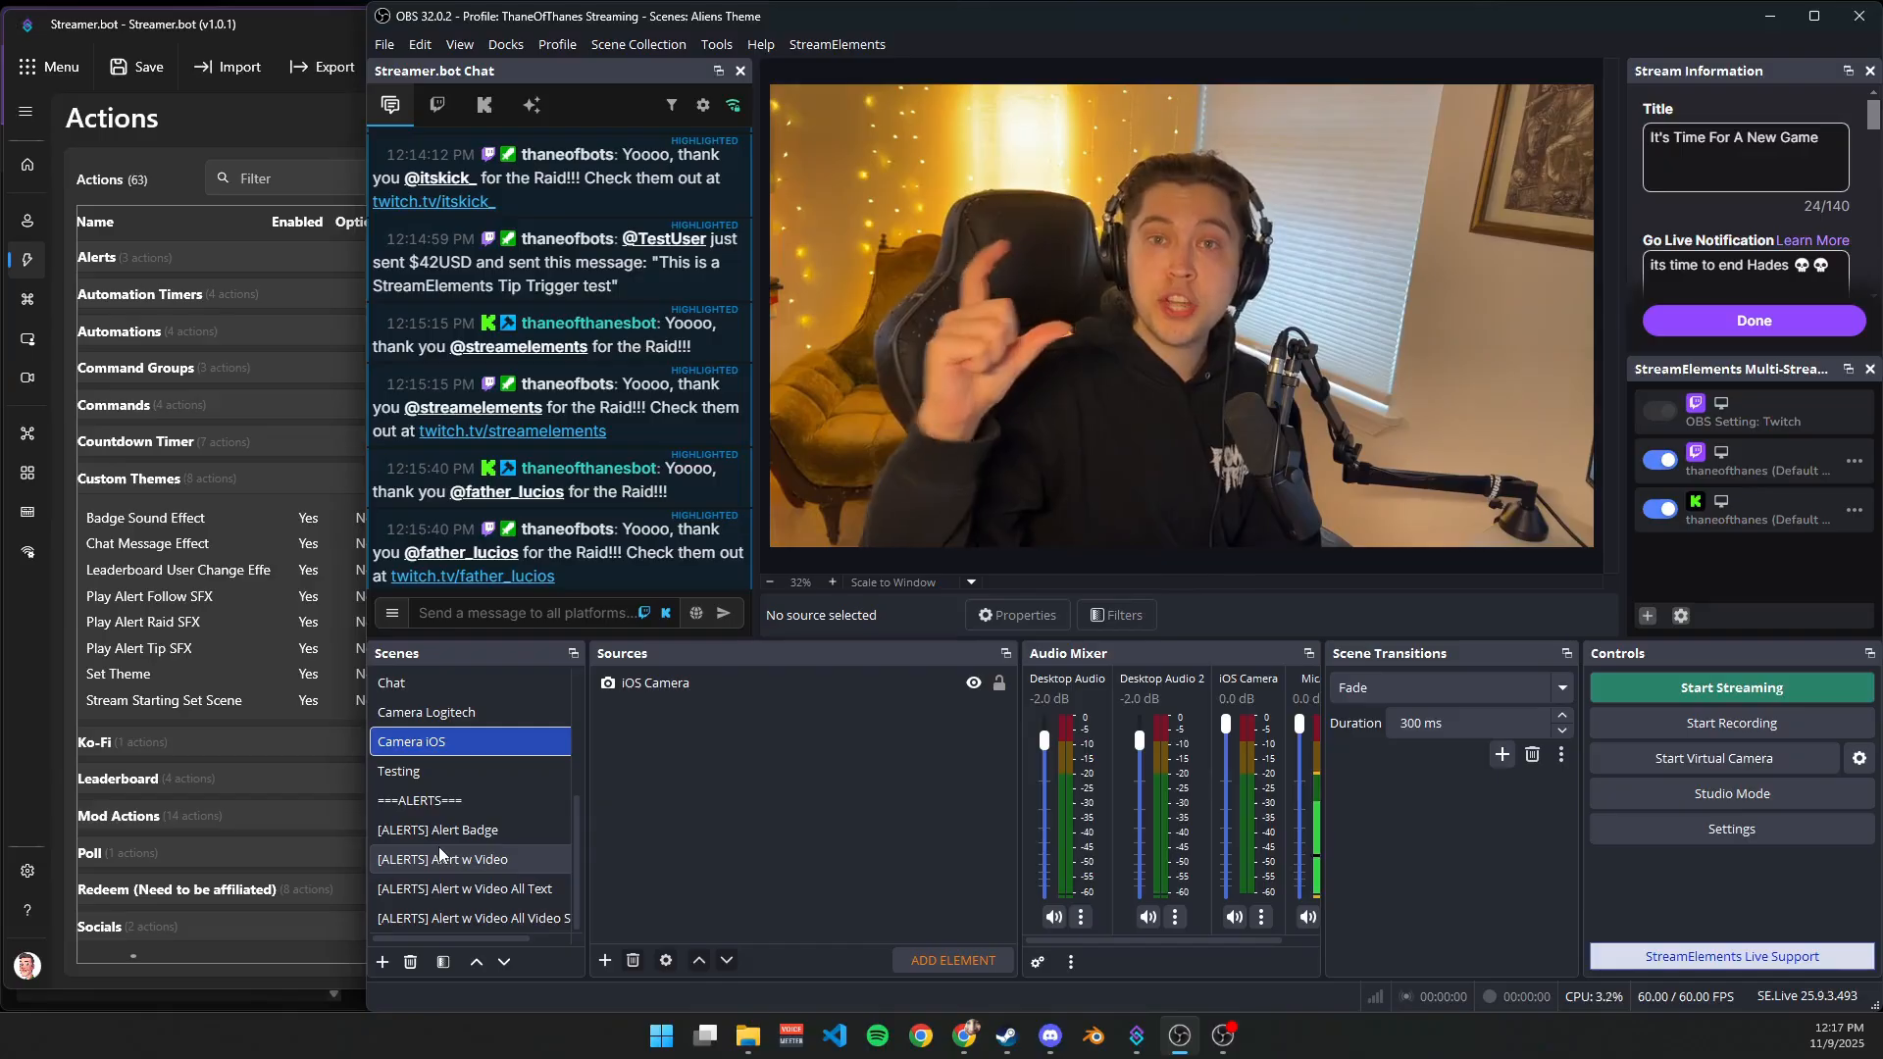
{"action": "left_click", "coordinate": [639, 43]}
{"action": "left_click", "coordinate": [269, 104]}
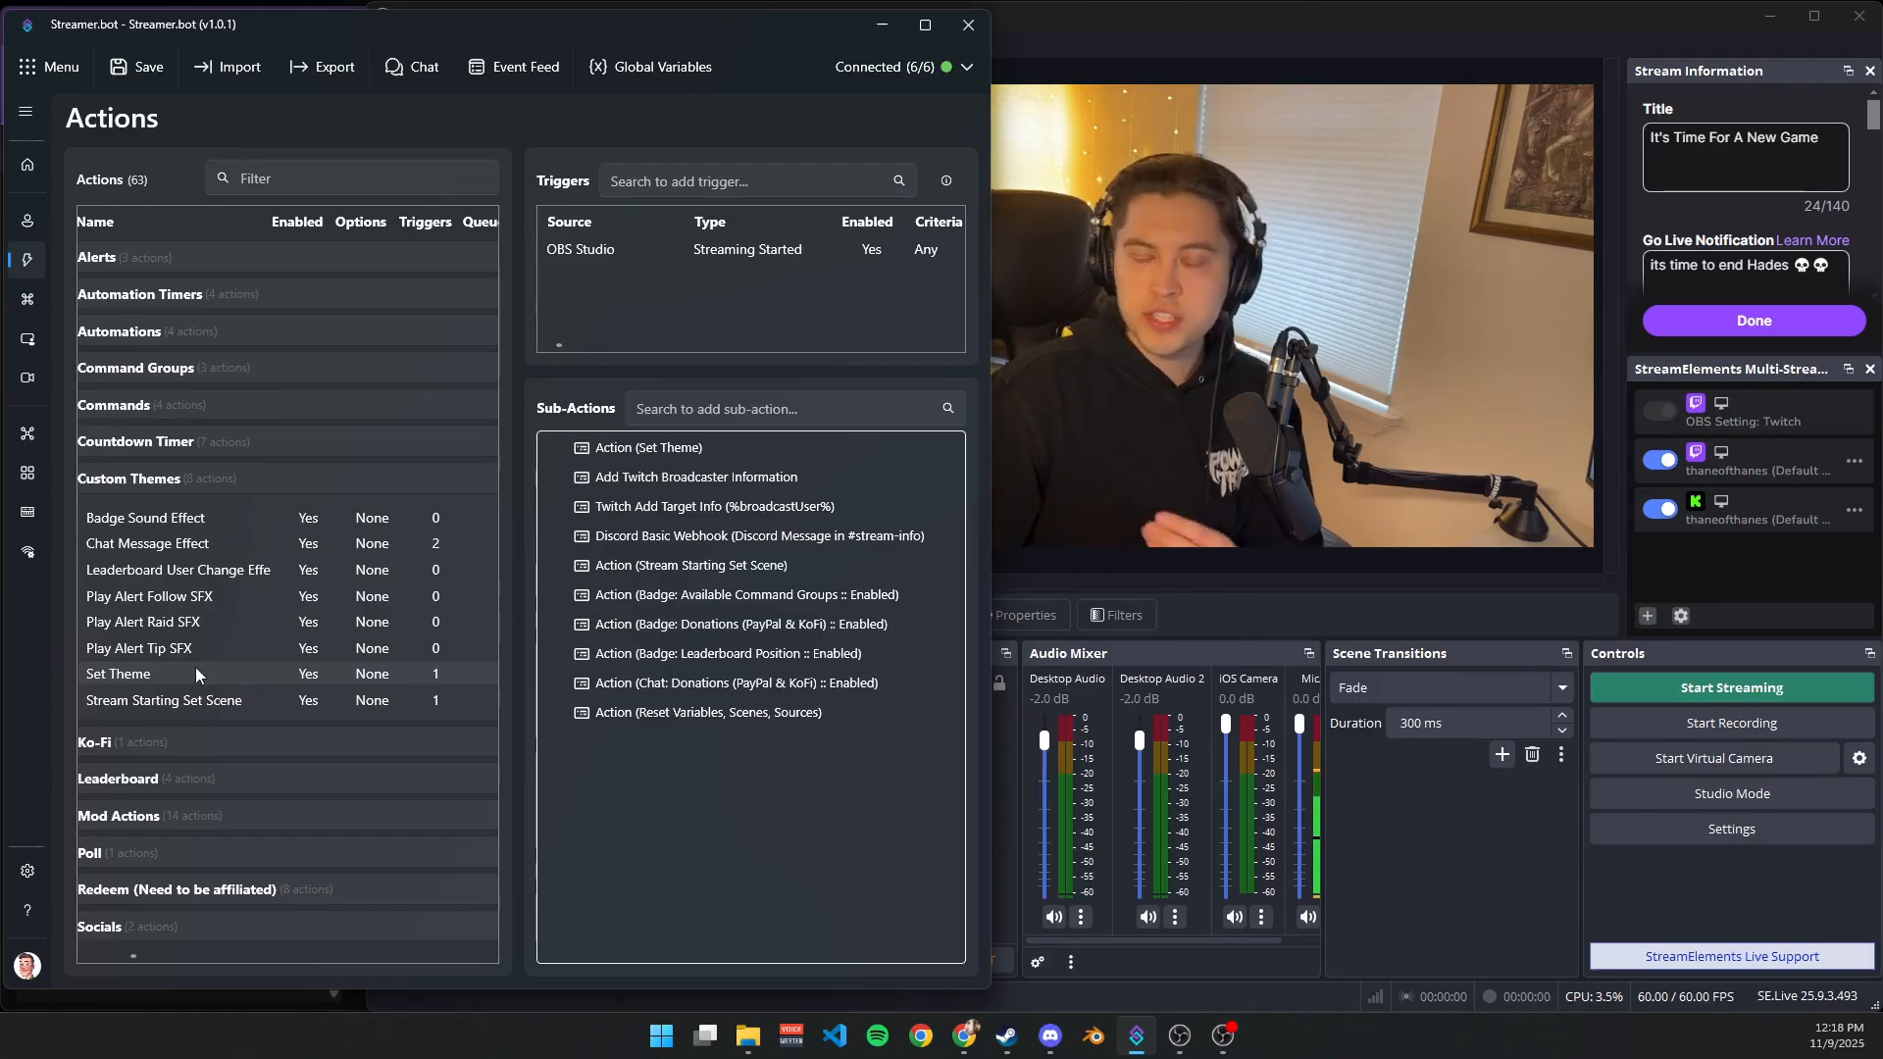
Examine the tip and raid source visibility sub-actions of the Show Alert Video action in the Alerts group.
{"action": "left_click", "coordinate": [186, 258]}
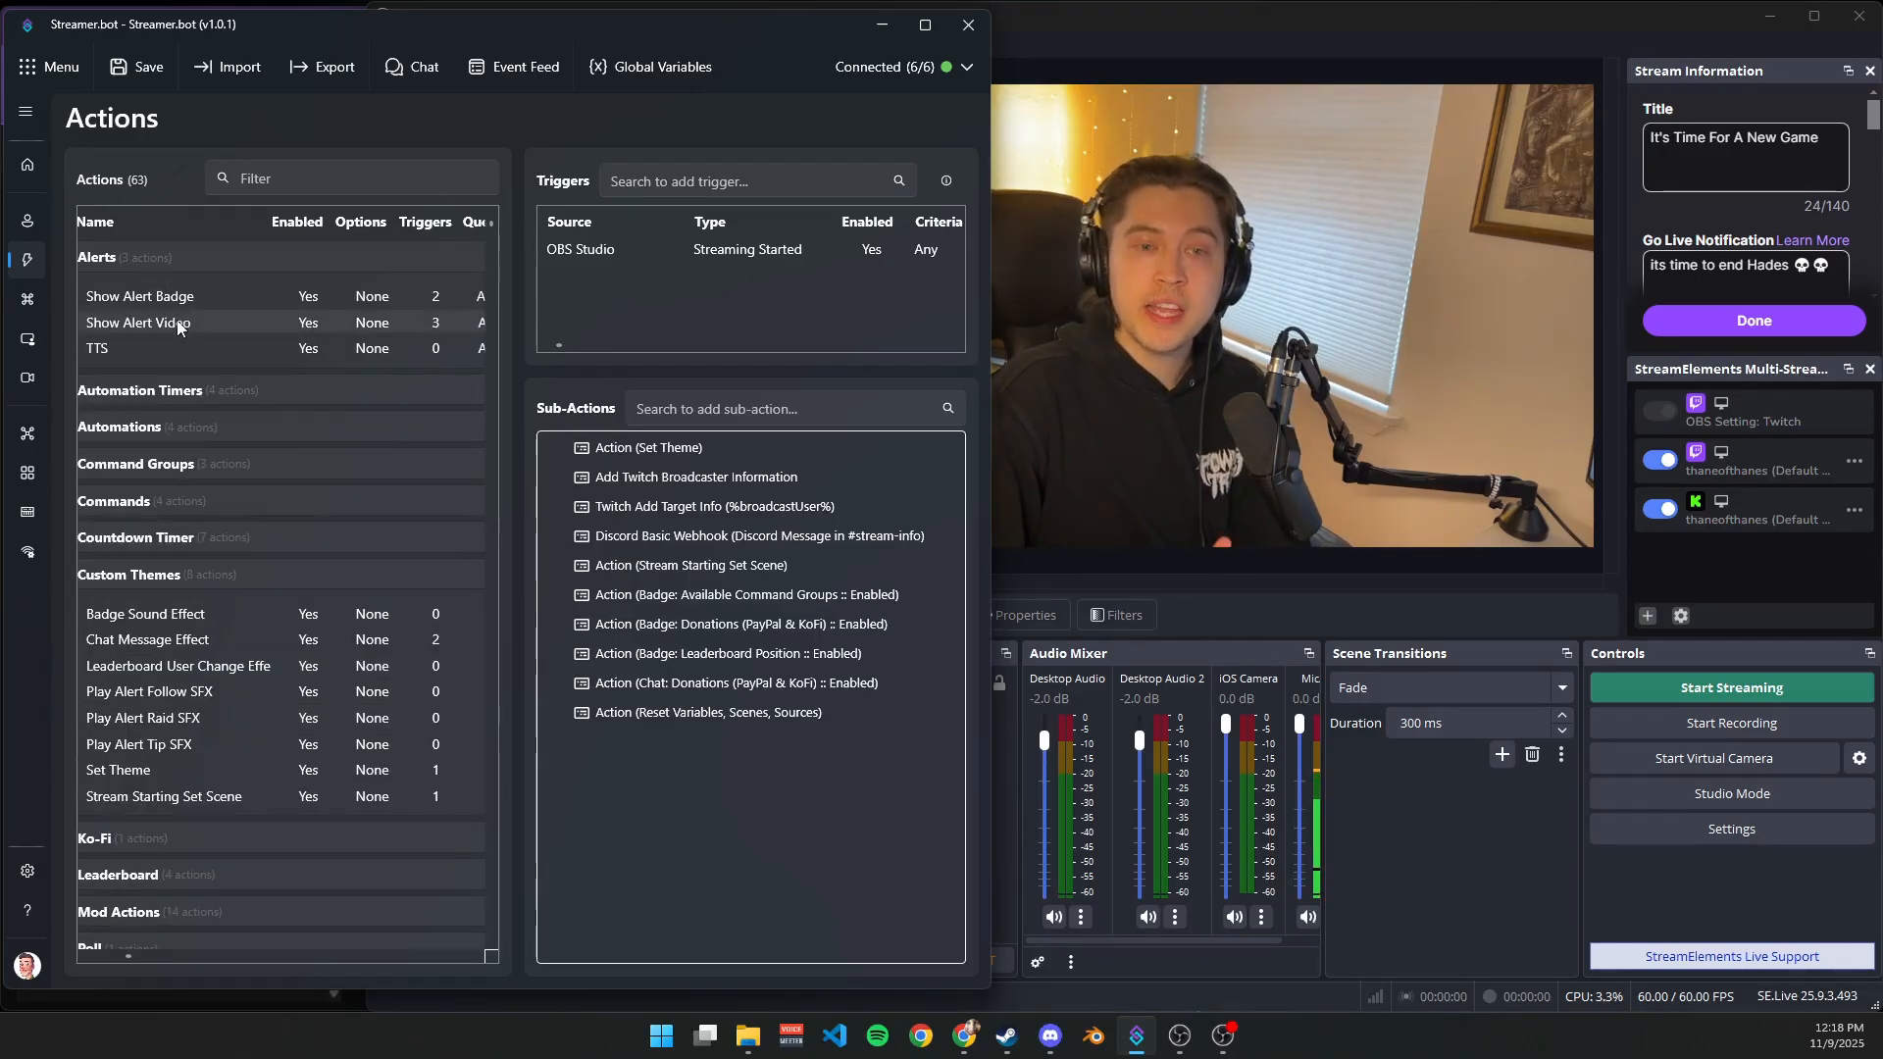
{"action": "left_click", "coordinate": [176, 329]}
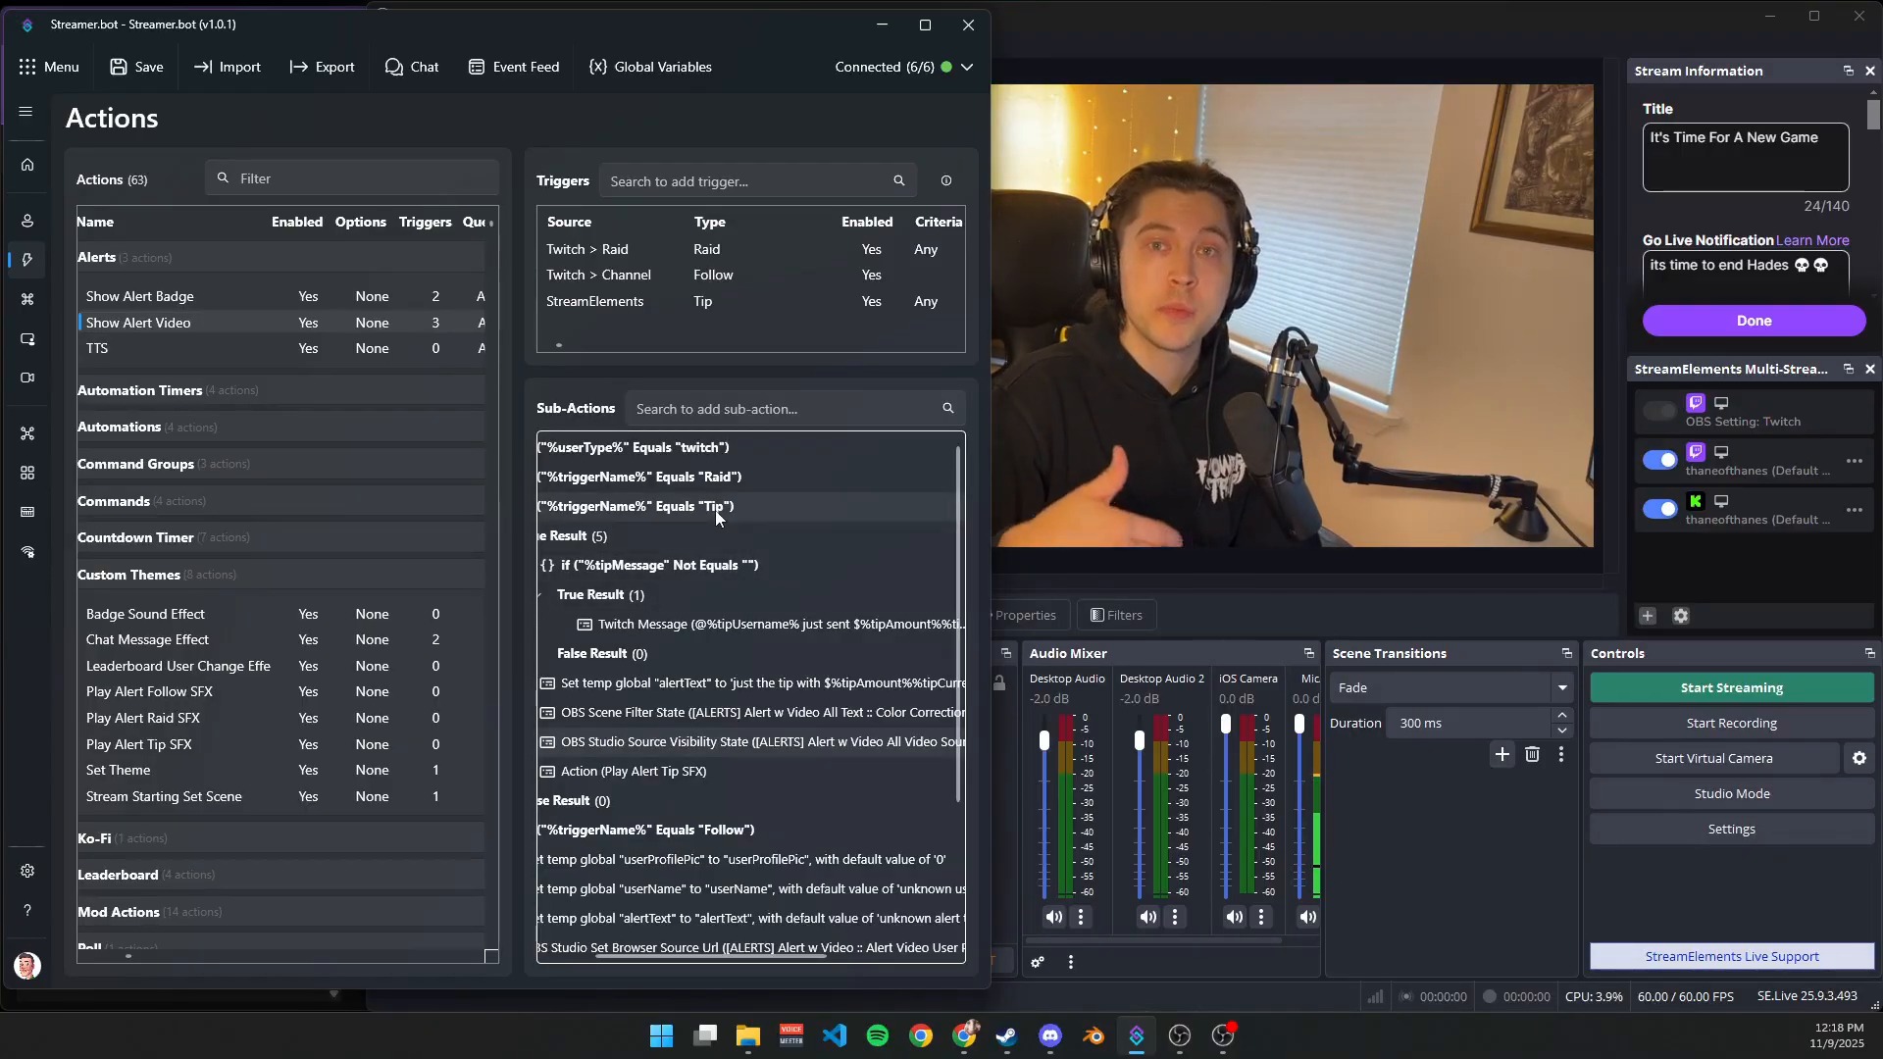
{"action": "double_click", "coordinate": [632, 746]}
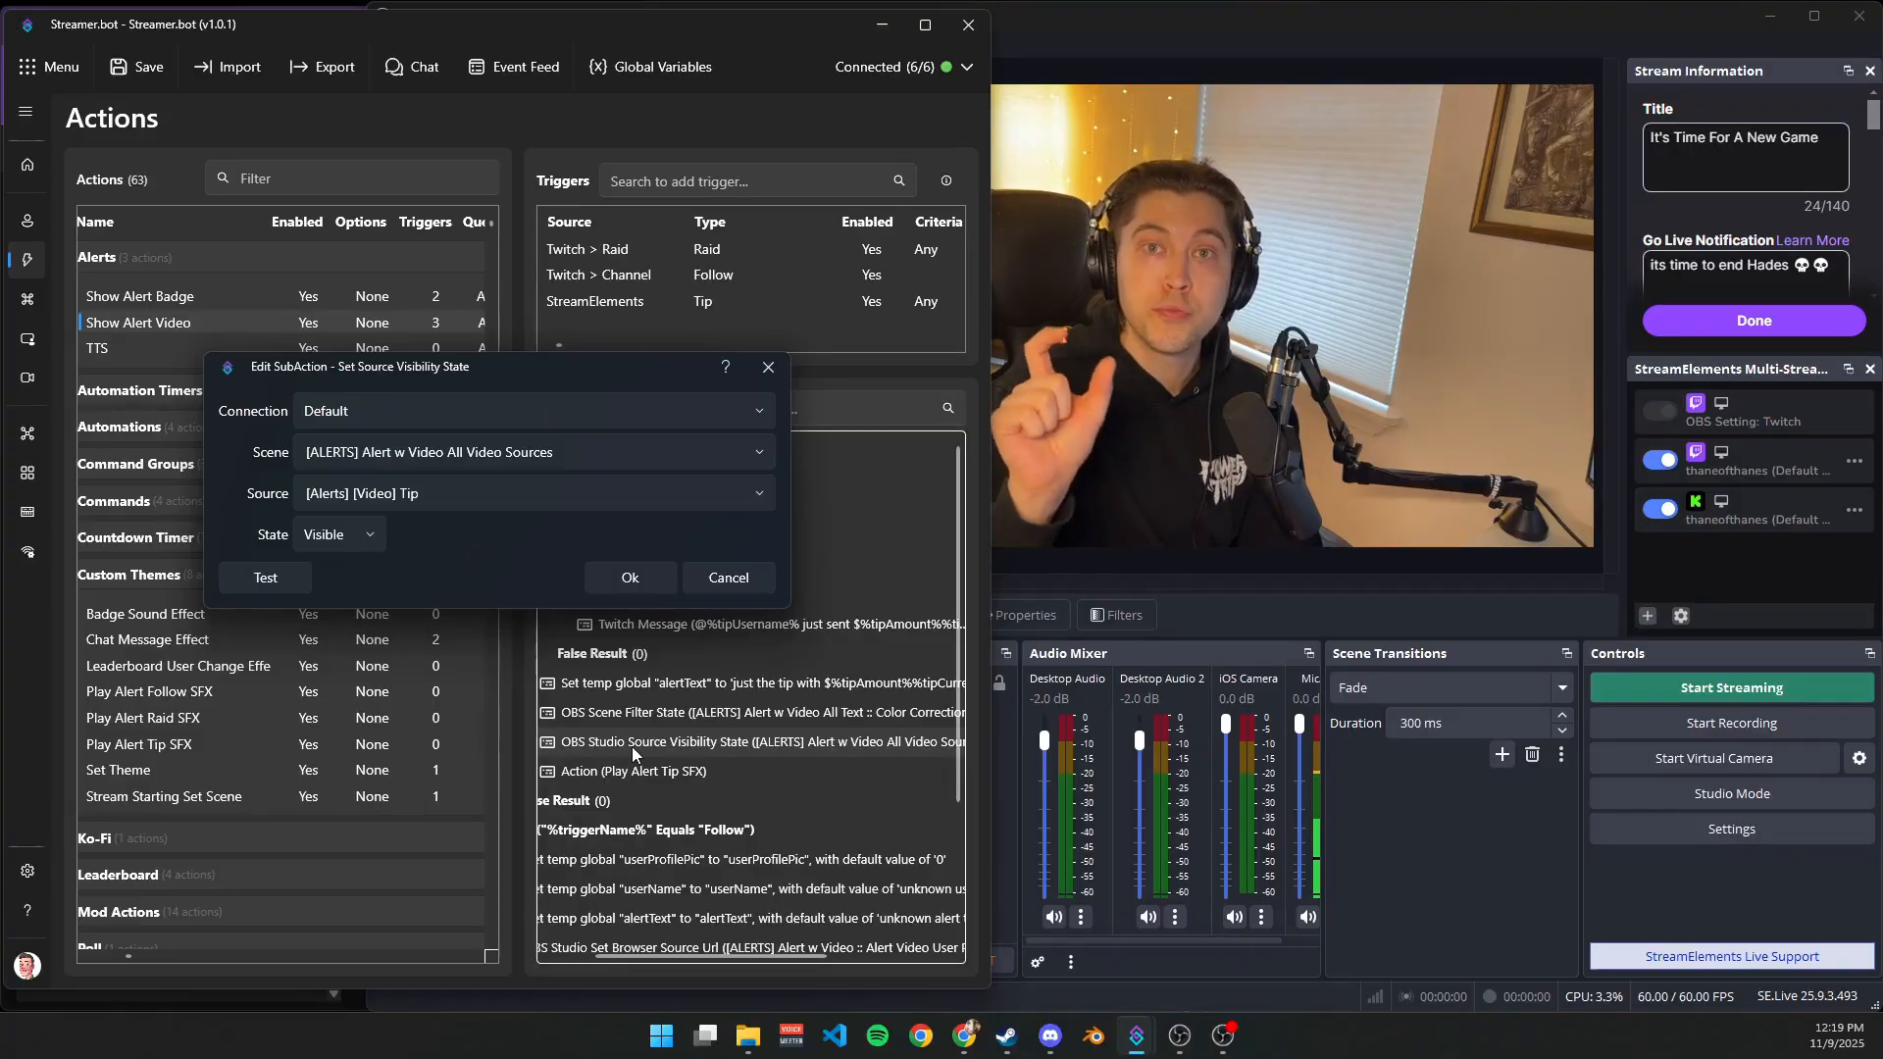
{"action": "left_click", "coordinate": [630, 578]}
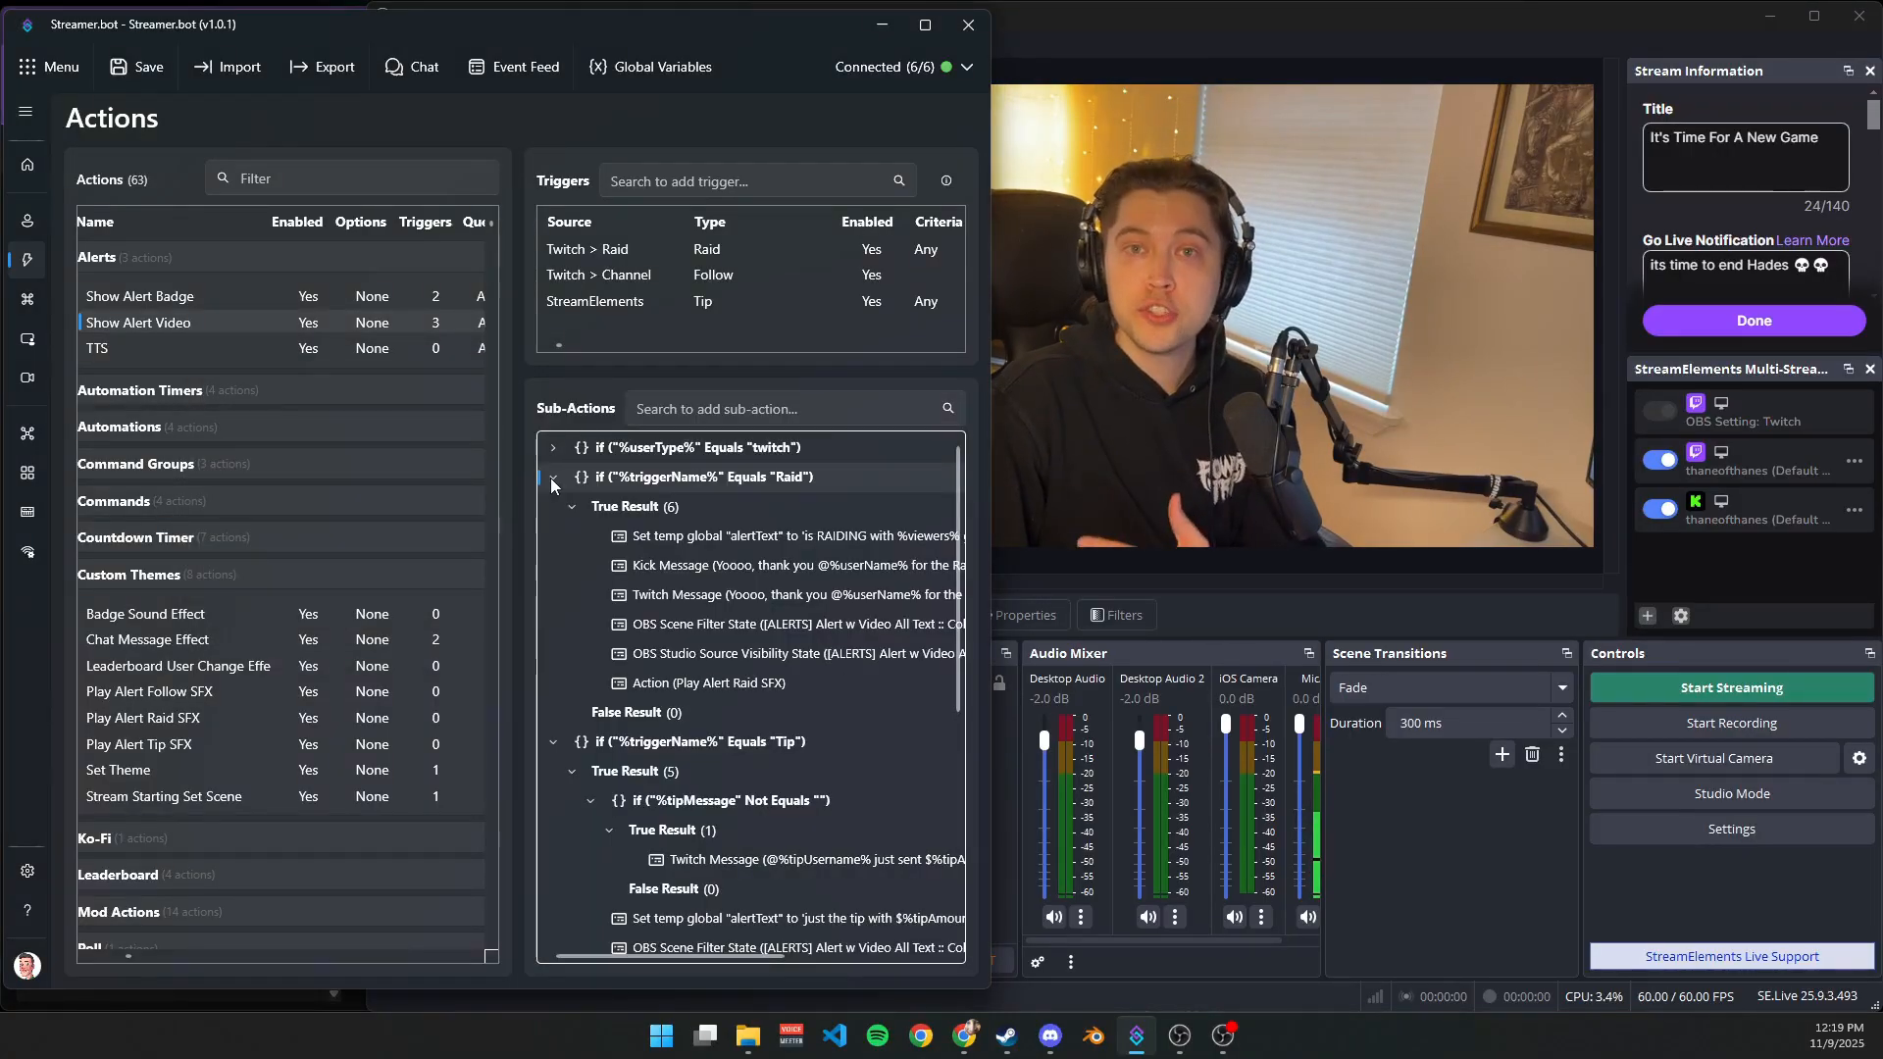
{"action": "double_click", "coordinate": [764, 655]}
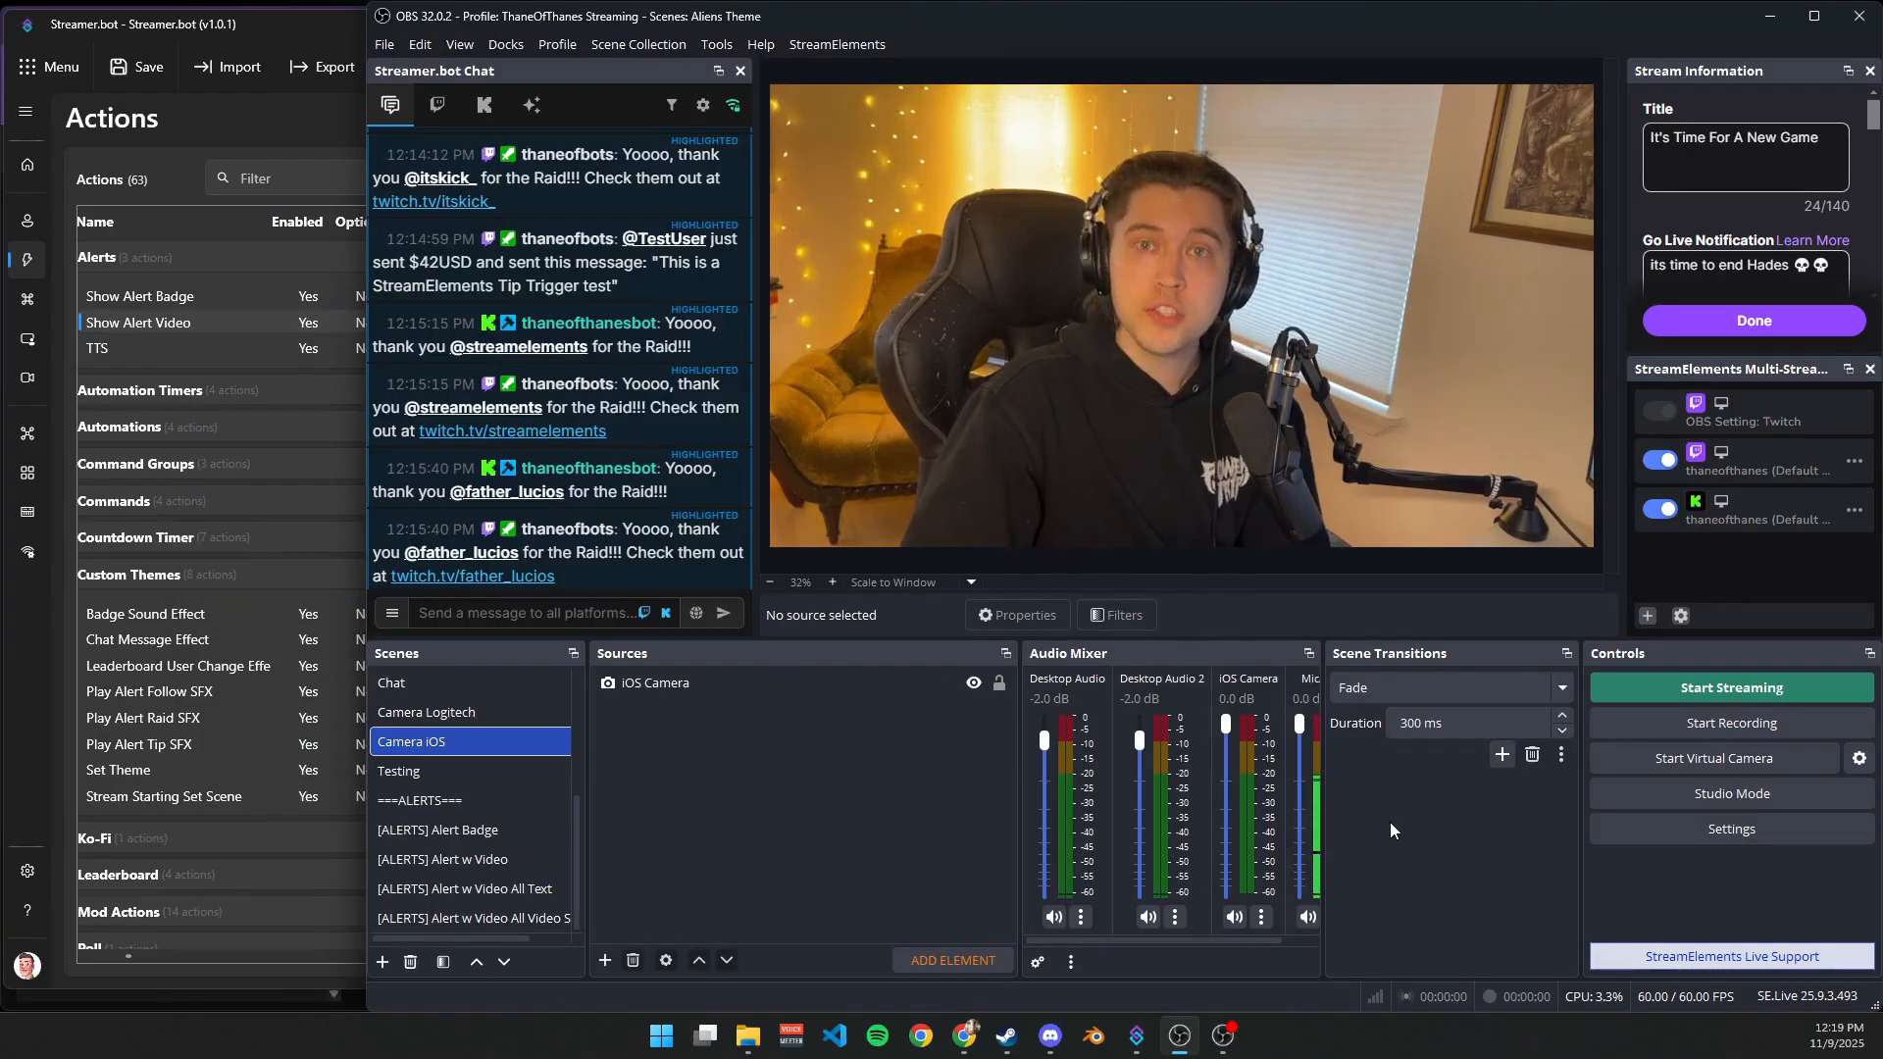
In OBS, examine the sources of the Alert w Video, Alert w Video All Text and Alert w Video All Video Sources scenes.
{"action": "left_click", "coordinate": [525, 864]}
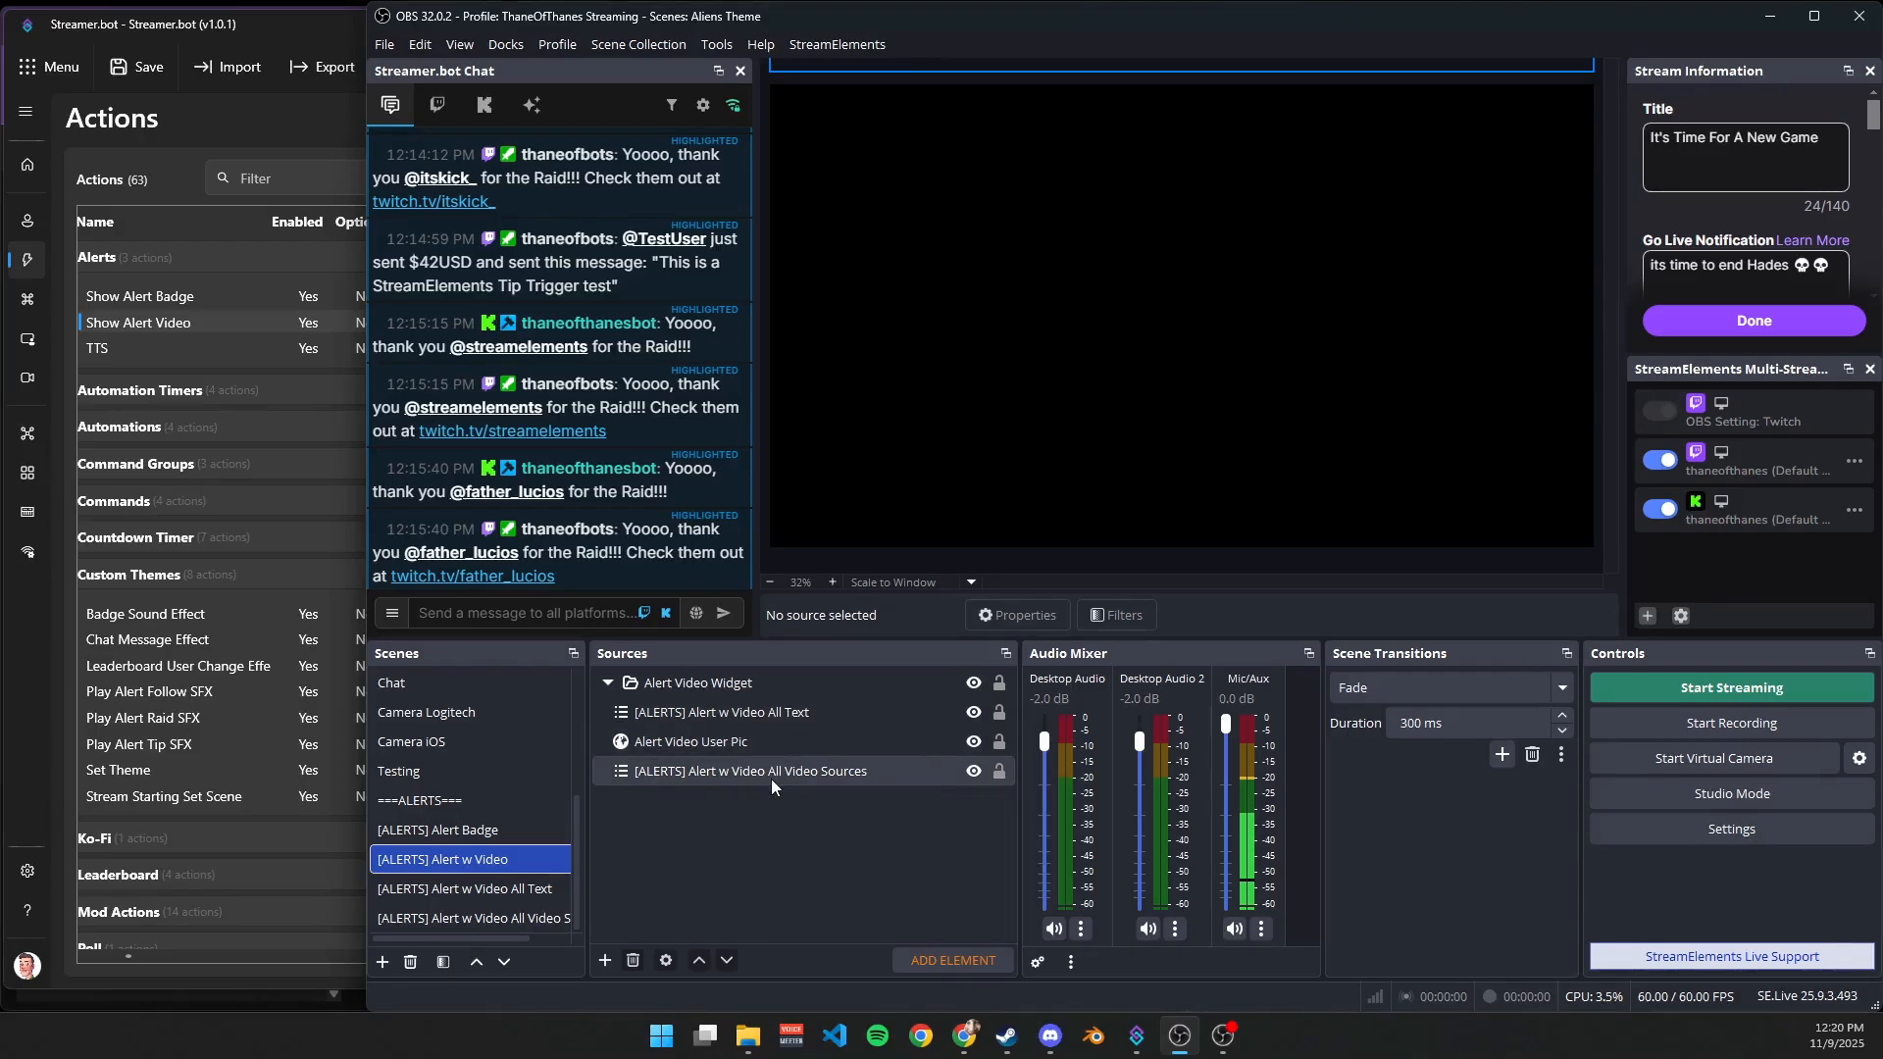
{"action": "left_click", "coordinate": [471, 890]}
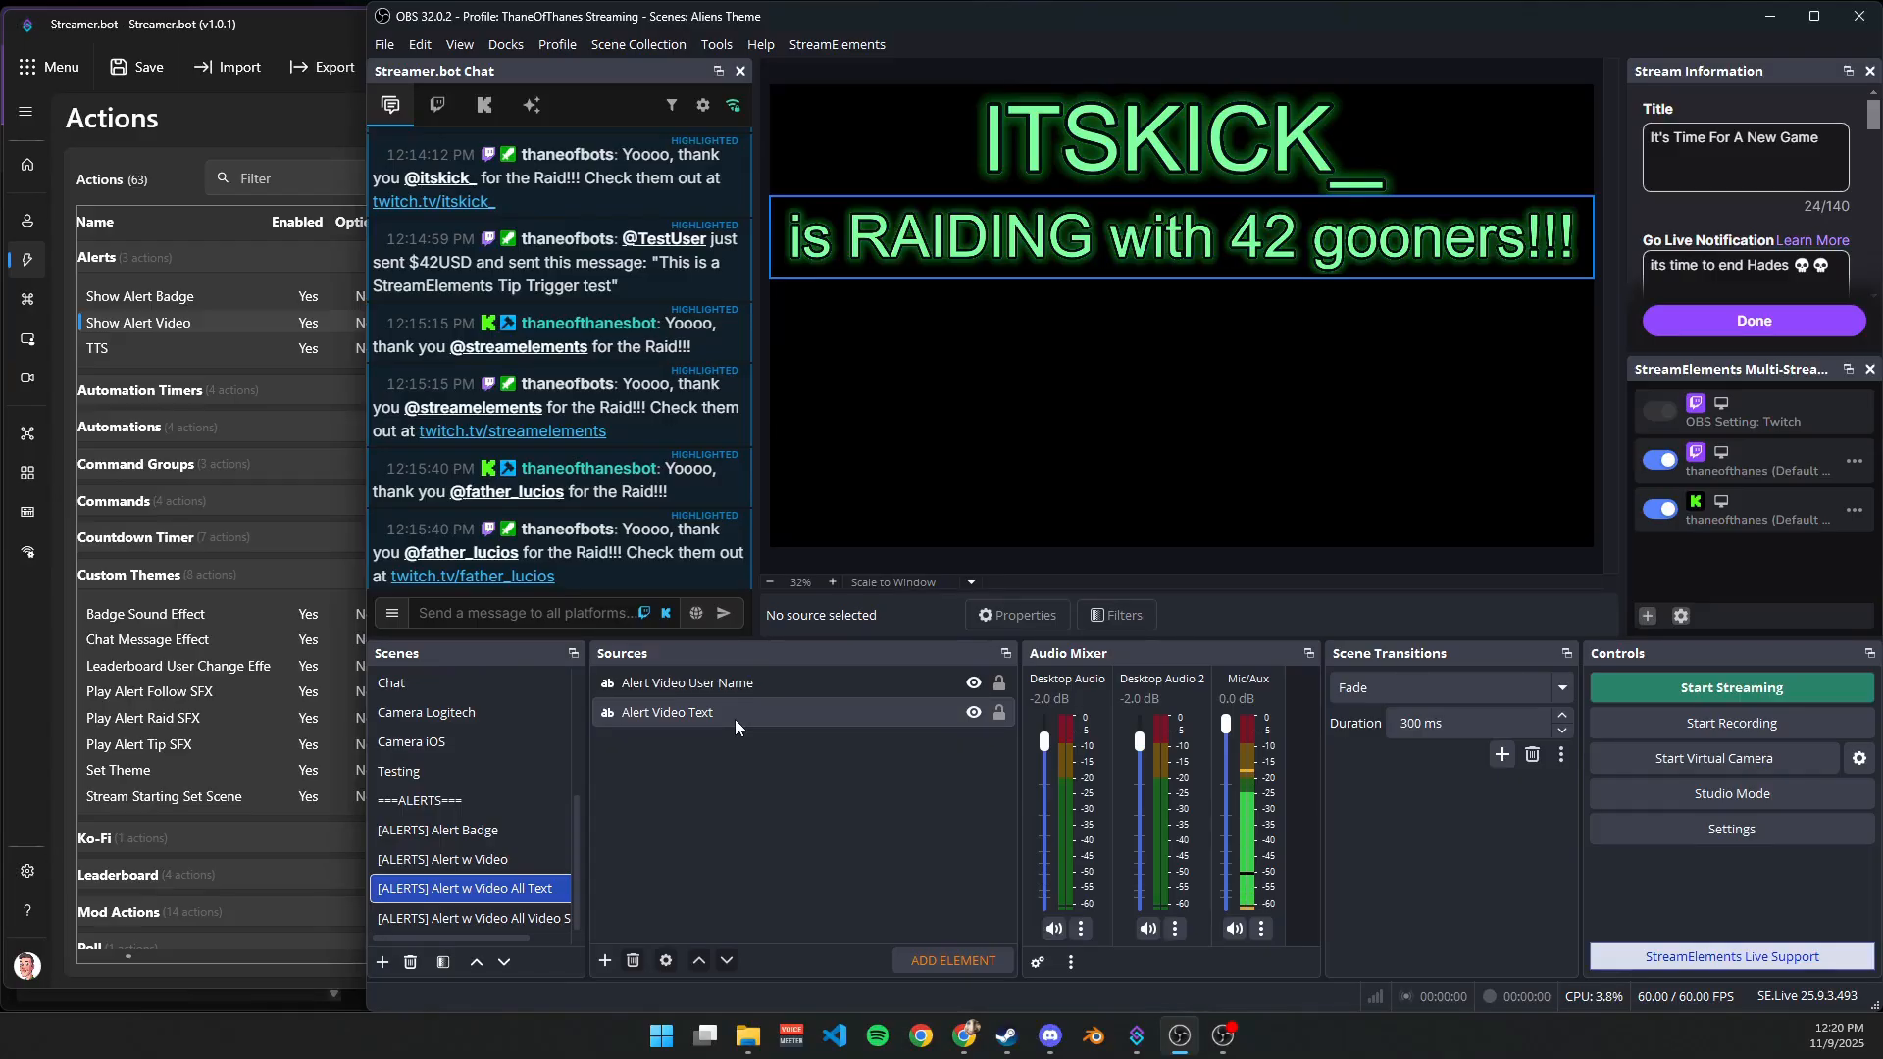
{"action": "left_click", "coordinate": [475, 912]}
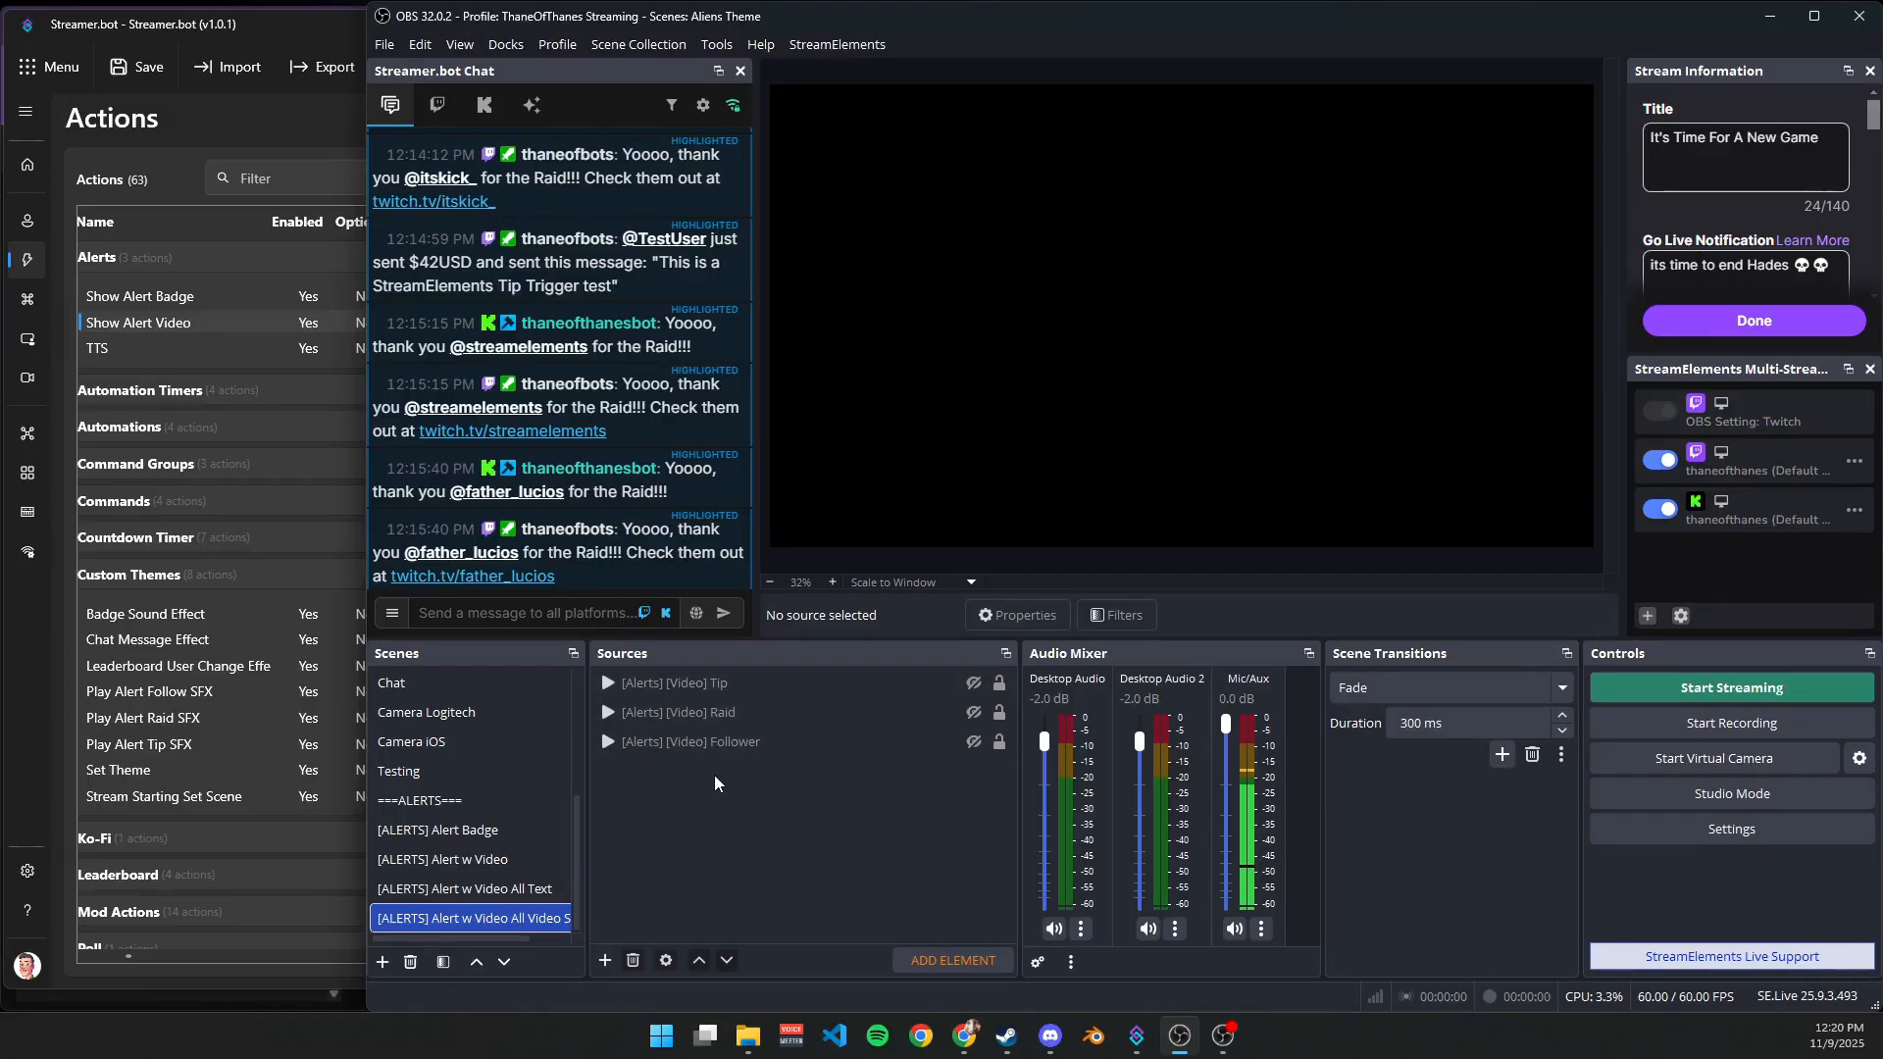
Inspect the Tip, Raid and Follower video sources one by one in the Aliens Theme collection.
{"action": "left_click", "coordinate": [830, 684]}
{"action": "left_click", "coordinate": [973, 684]}
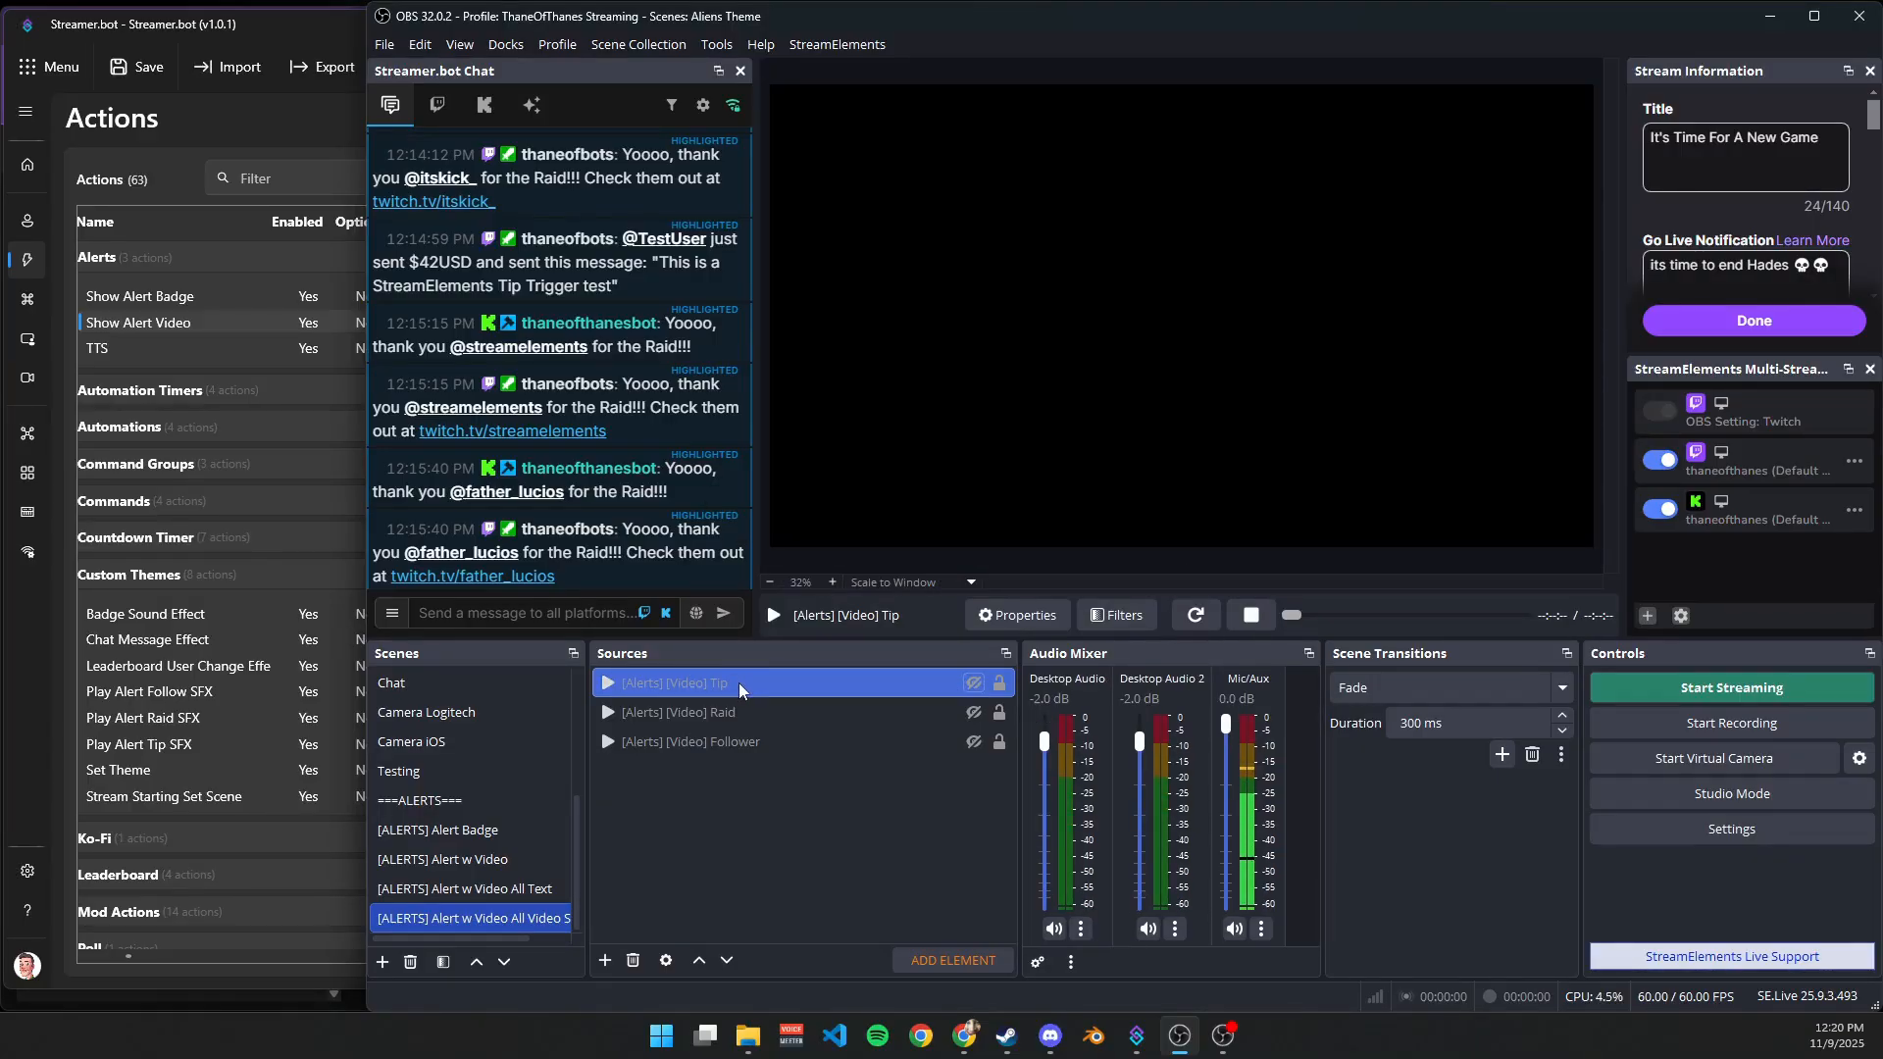
{"action": "left_click", "coordinate": [774, 713]}
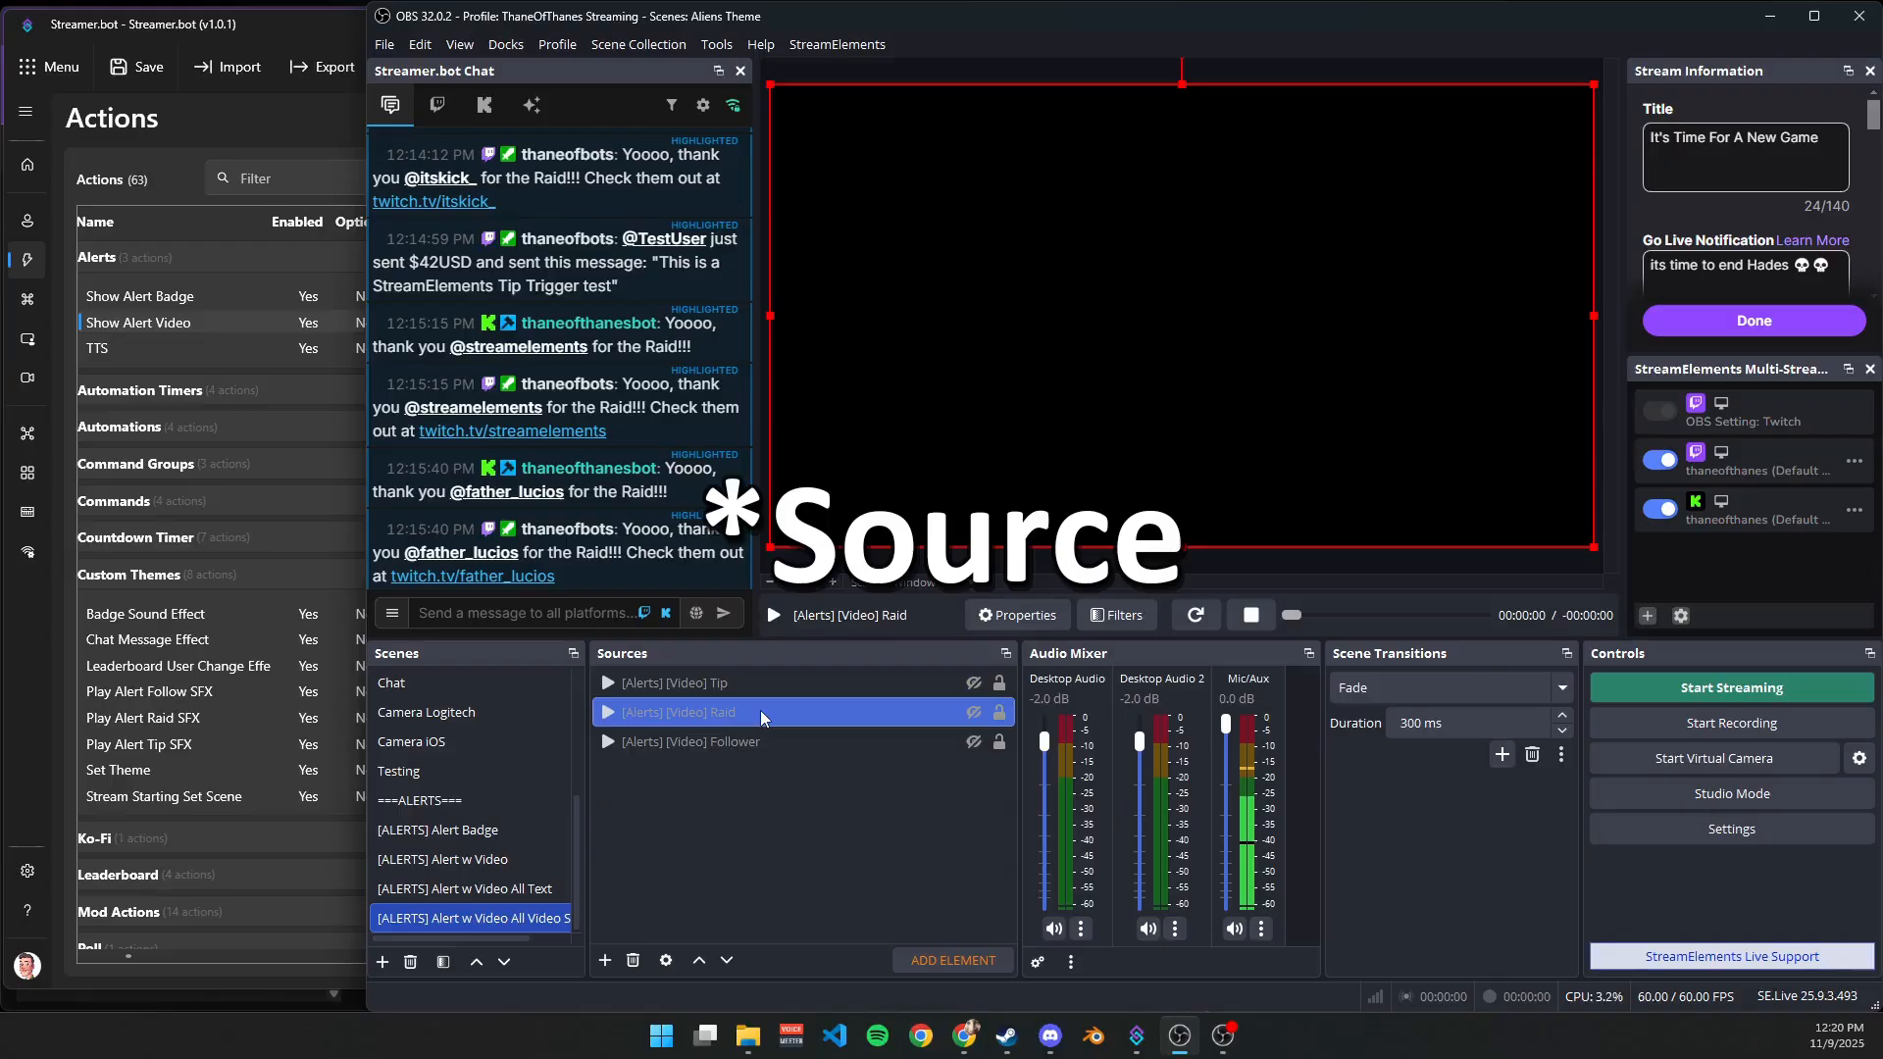
{"action": "left_click", "coordinate": [771, 738]}
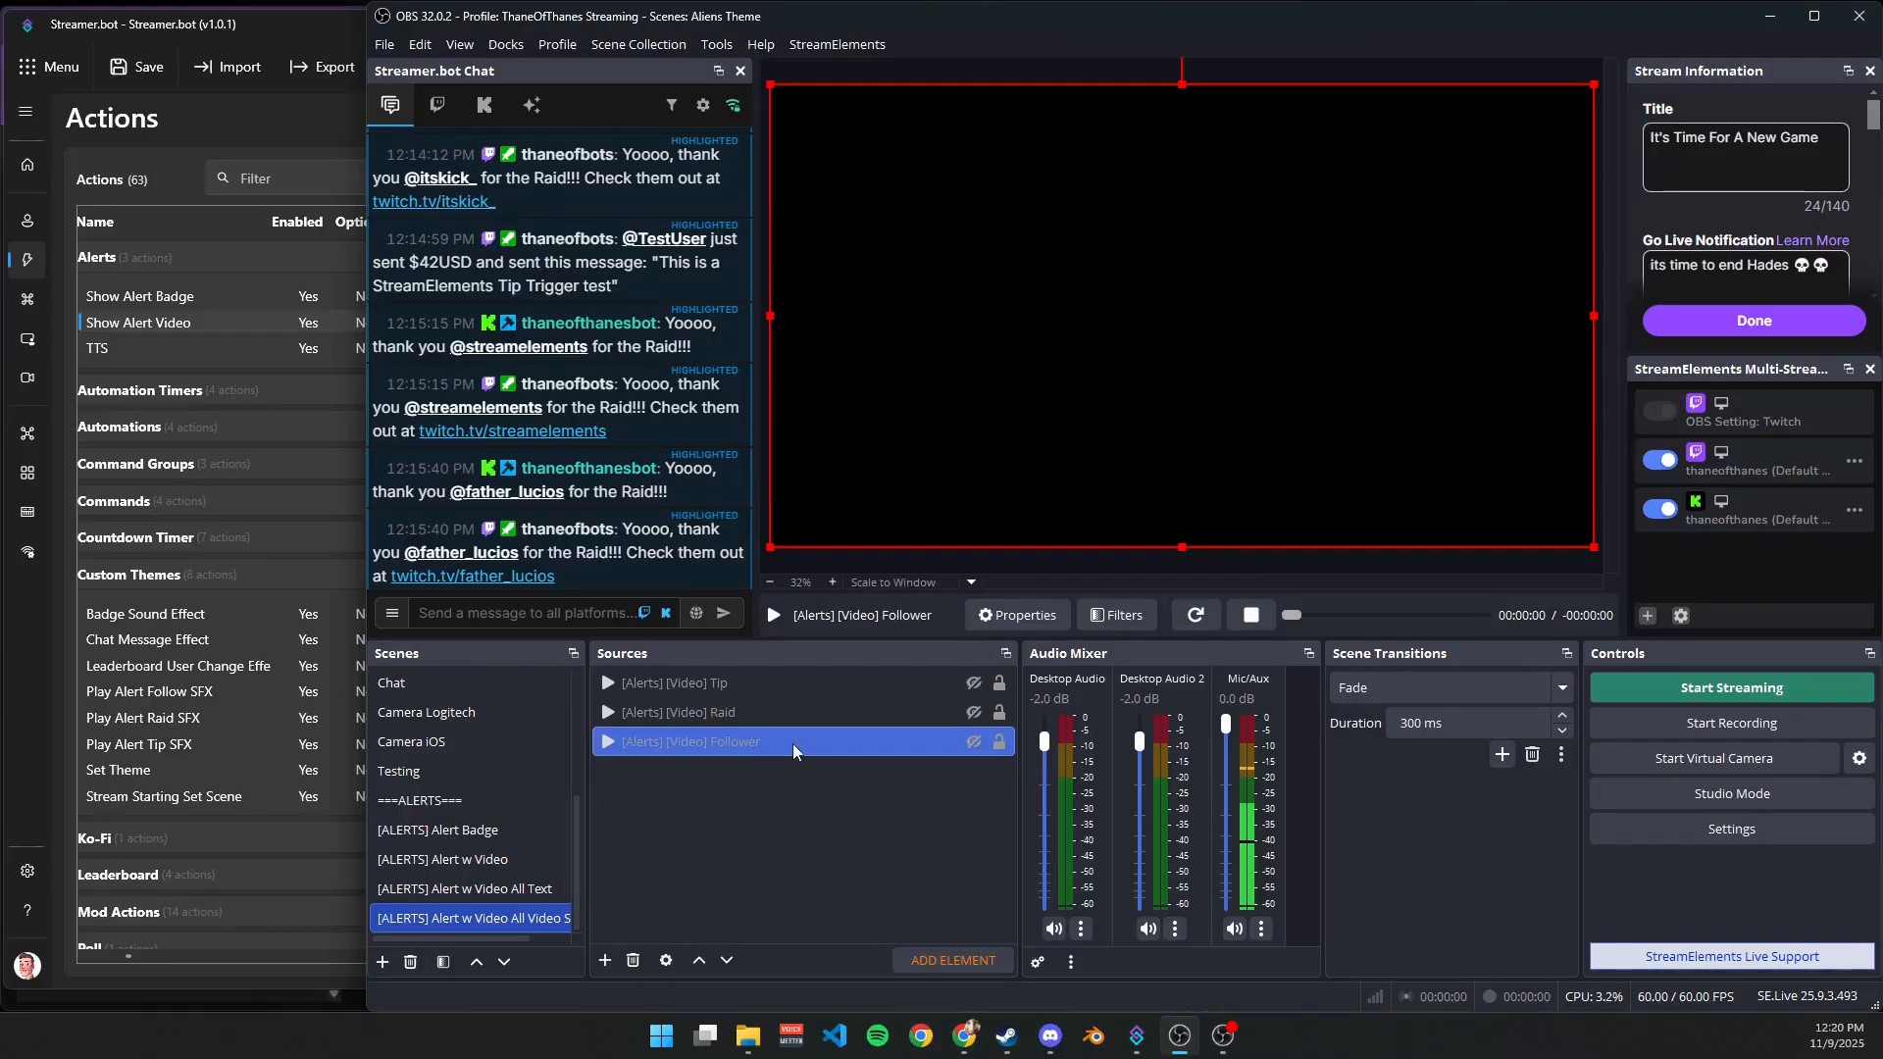
{"action": "left_click", "coordinate": [730, 832]}
Switch the scene collection to Default and inspect the Tip video source in its all-video-sources alert scene.
{"action": "left_click", "coordinate": [633, 45]}
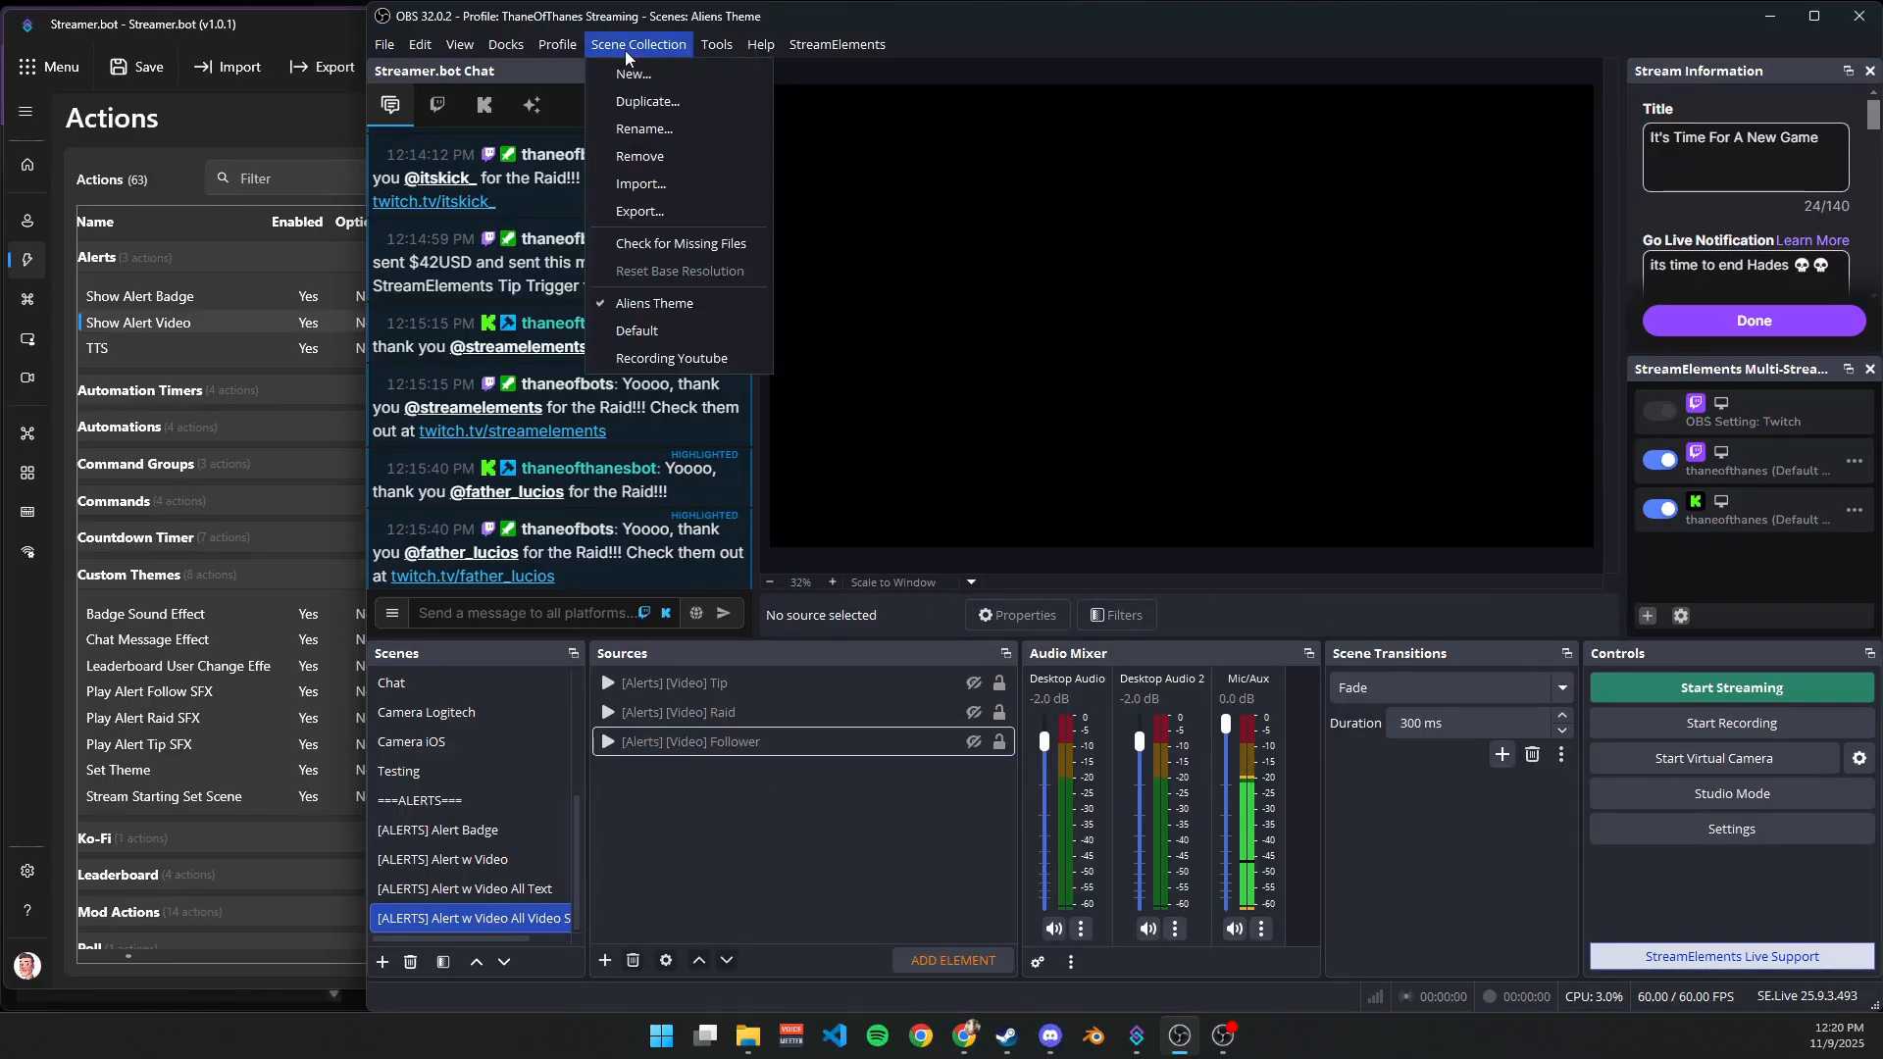
{"action": "left_click", "coordinate": [644, 332]}
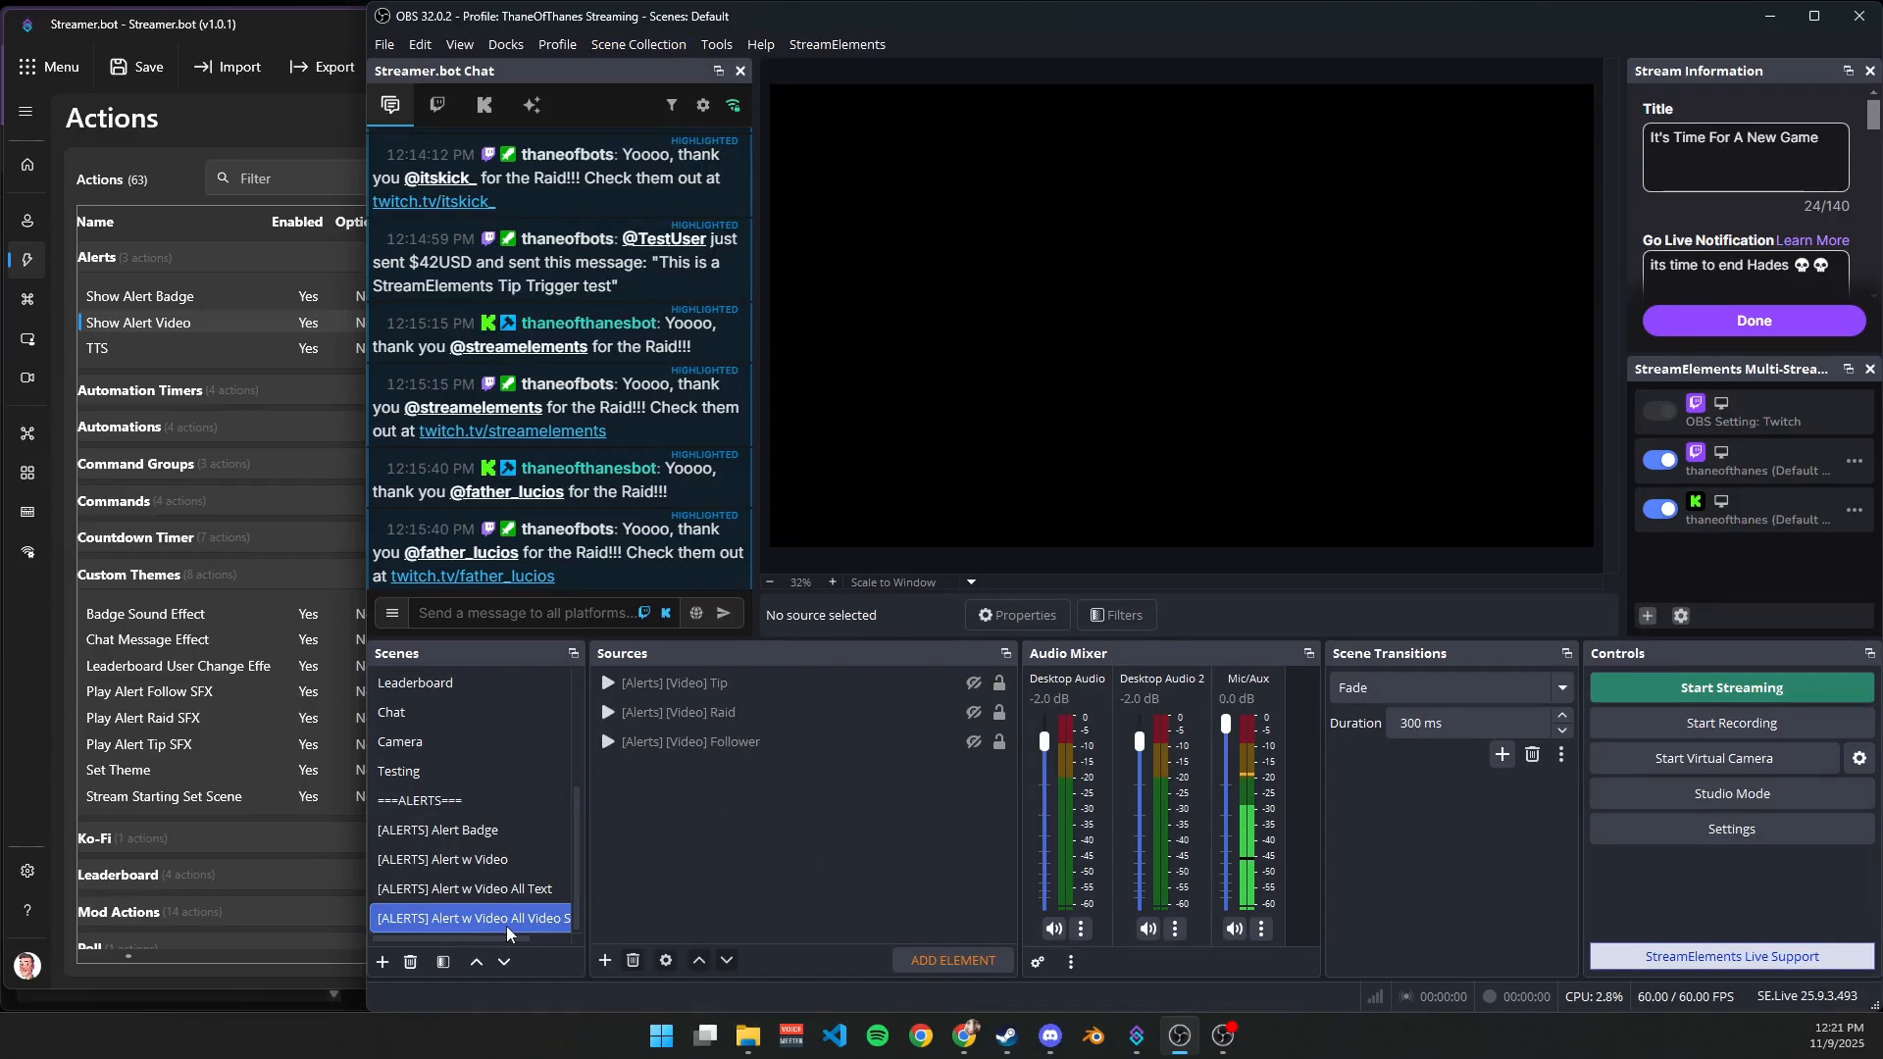
{"action": "left_click", "coordinate": [685, 693]}
{"action": "left_click", "coordinate": [974, 692]}
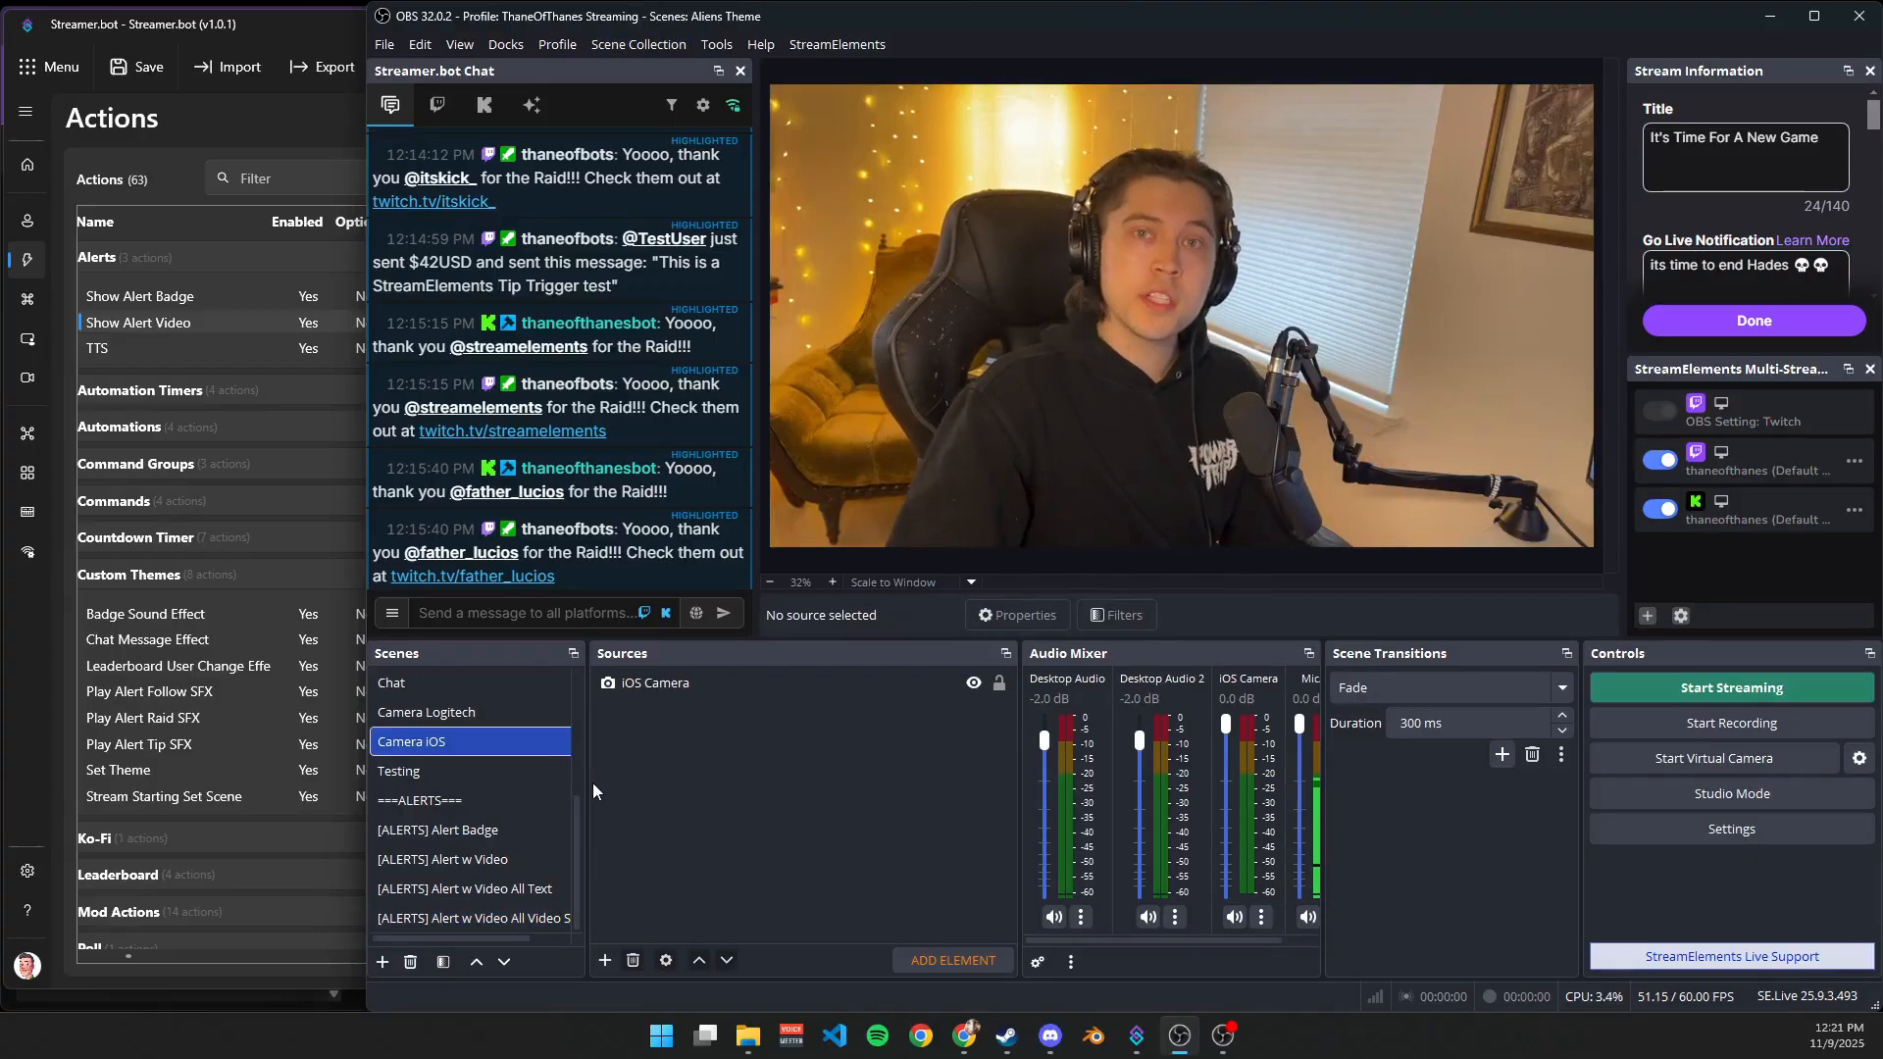
Look back at the Show Alert Video action and add a media source named TIP Mr Krabs Money to OBS's Camera iOS scene.
{"action": "left_click", "coordinate": [15, 656]}
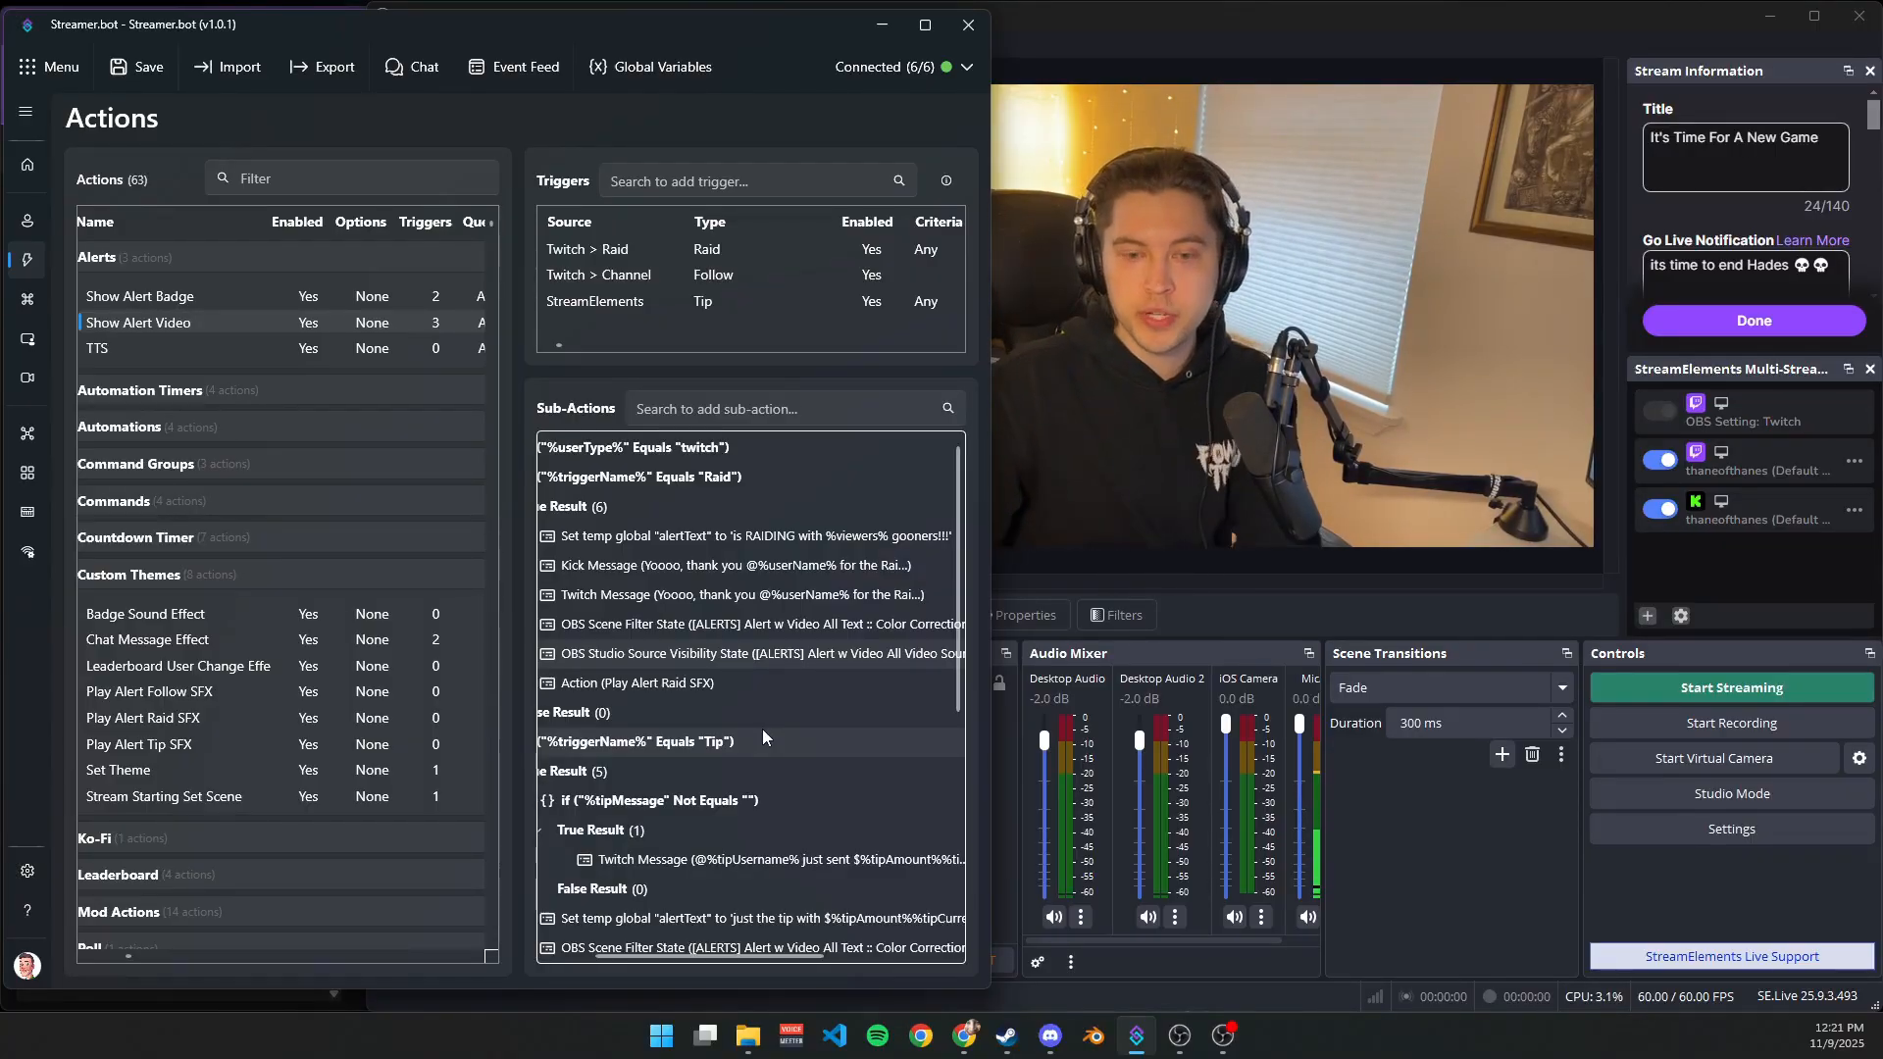
{"action": "key", "text": "alt+Tab"}
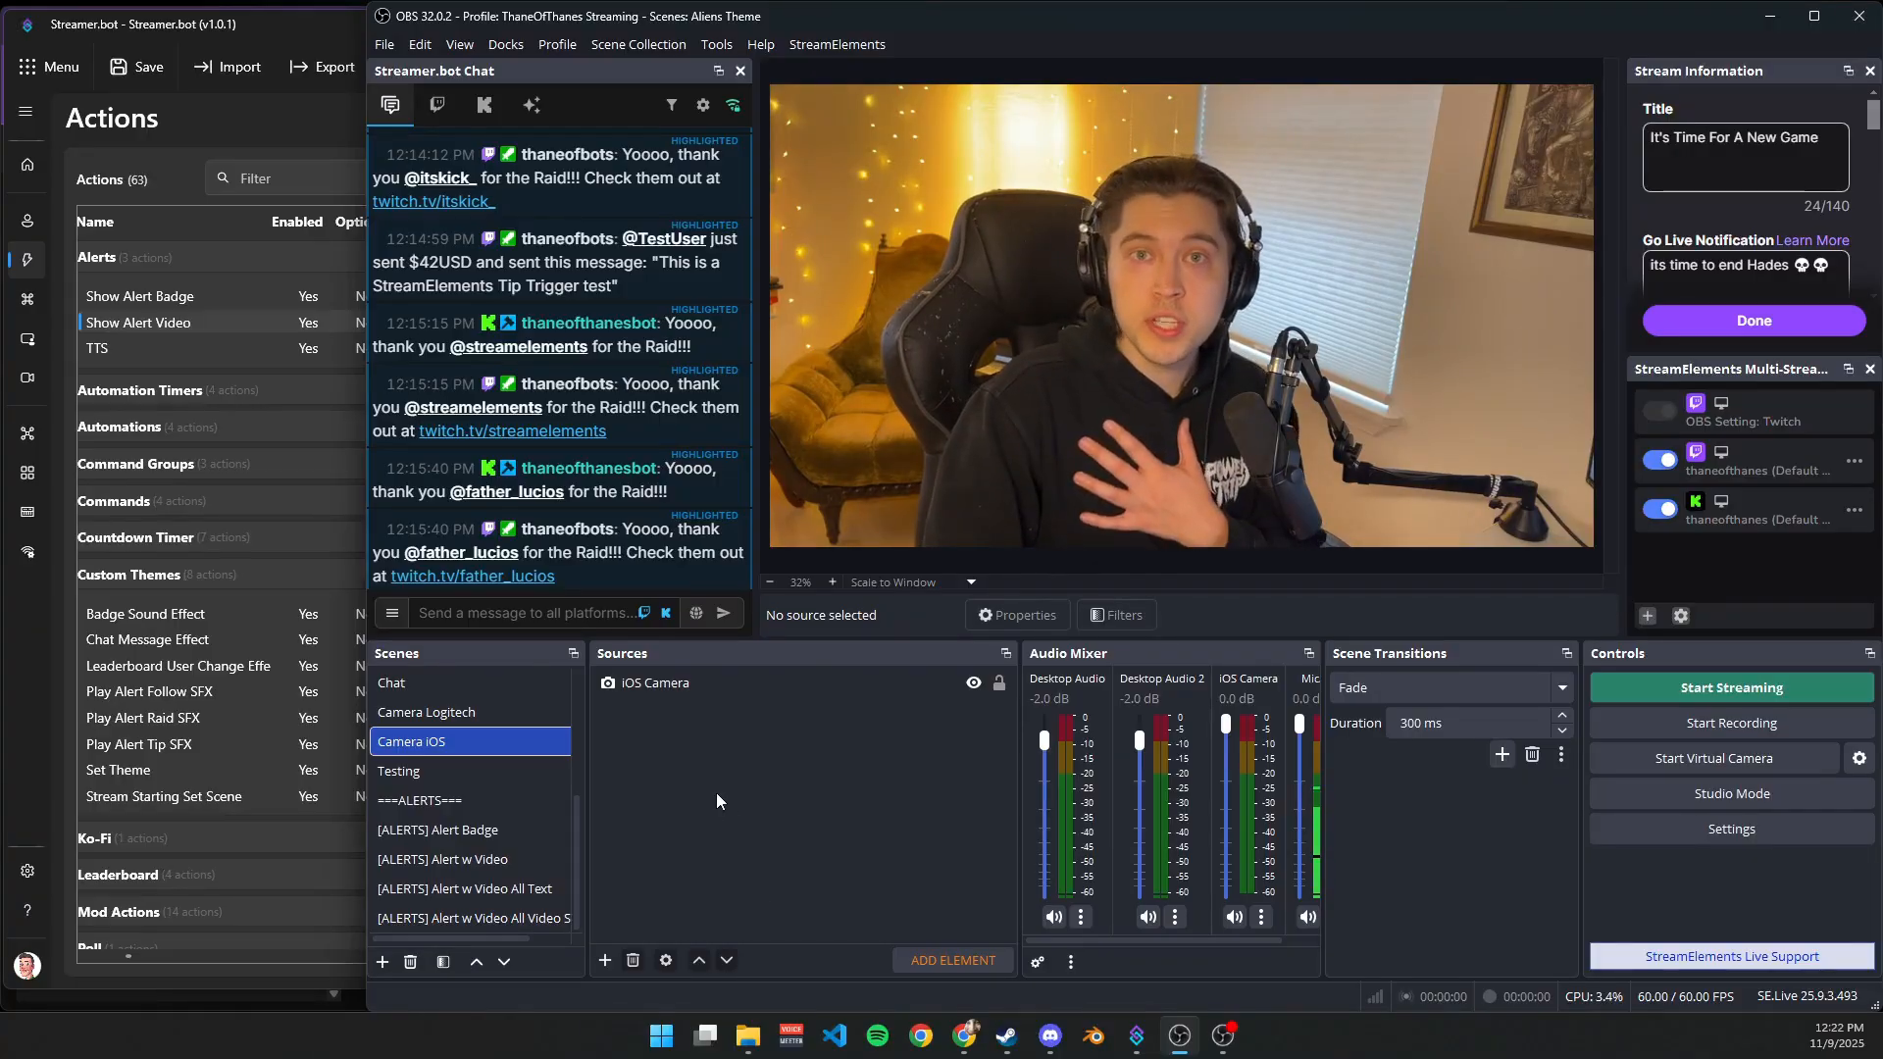
{"action": "right_click", "coordinate": [663, 747]}
{"action": "mouse_move", "coordinate": [732, 765]}
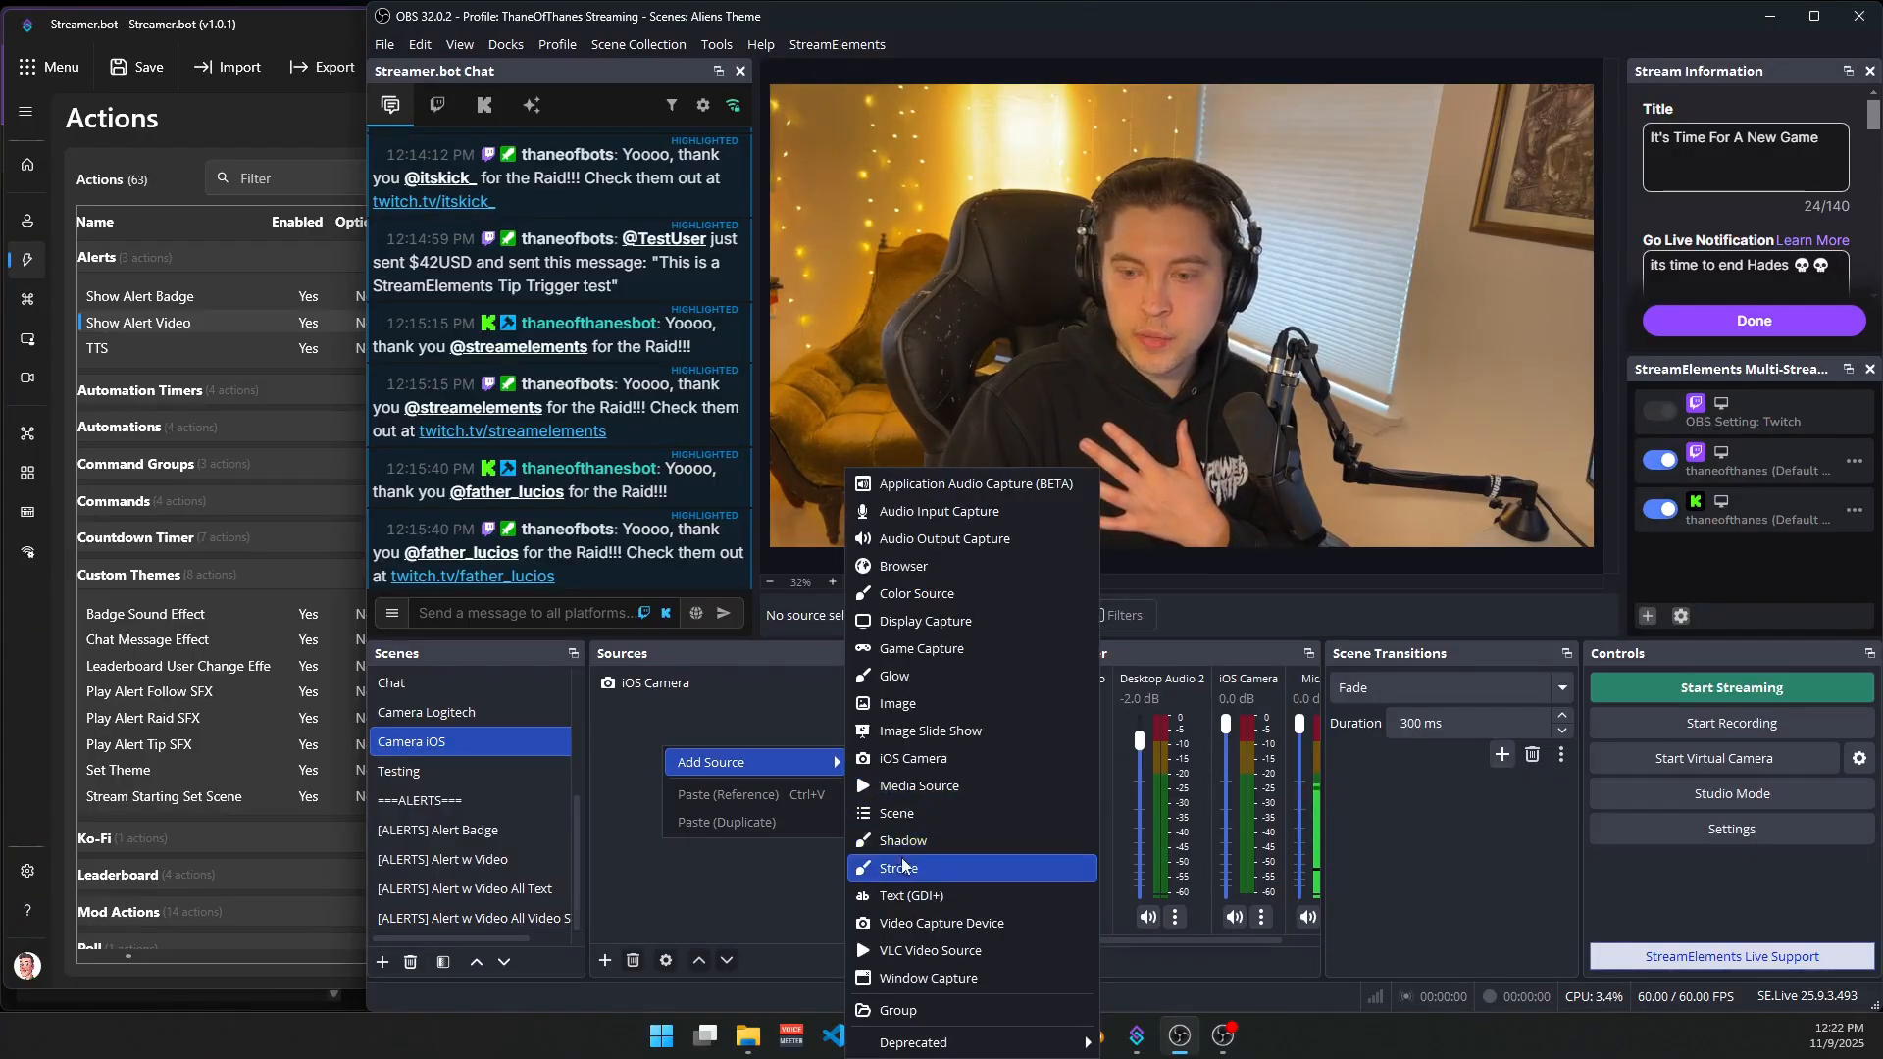
{"action": "left_click", "coordinate": [919, 785]}
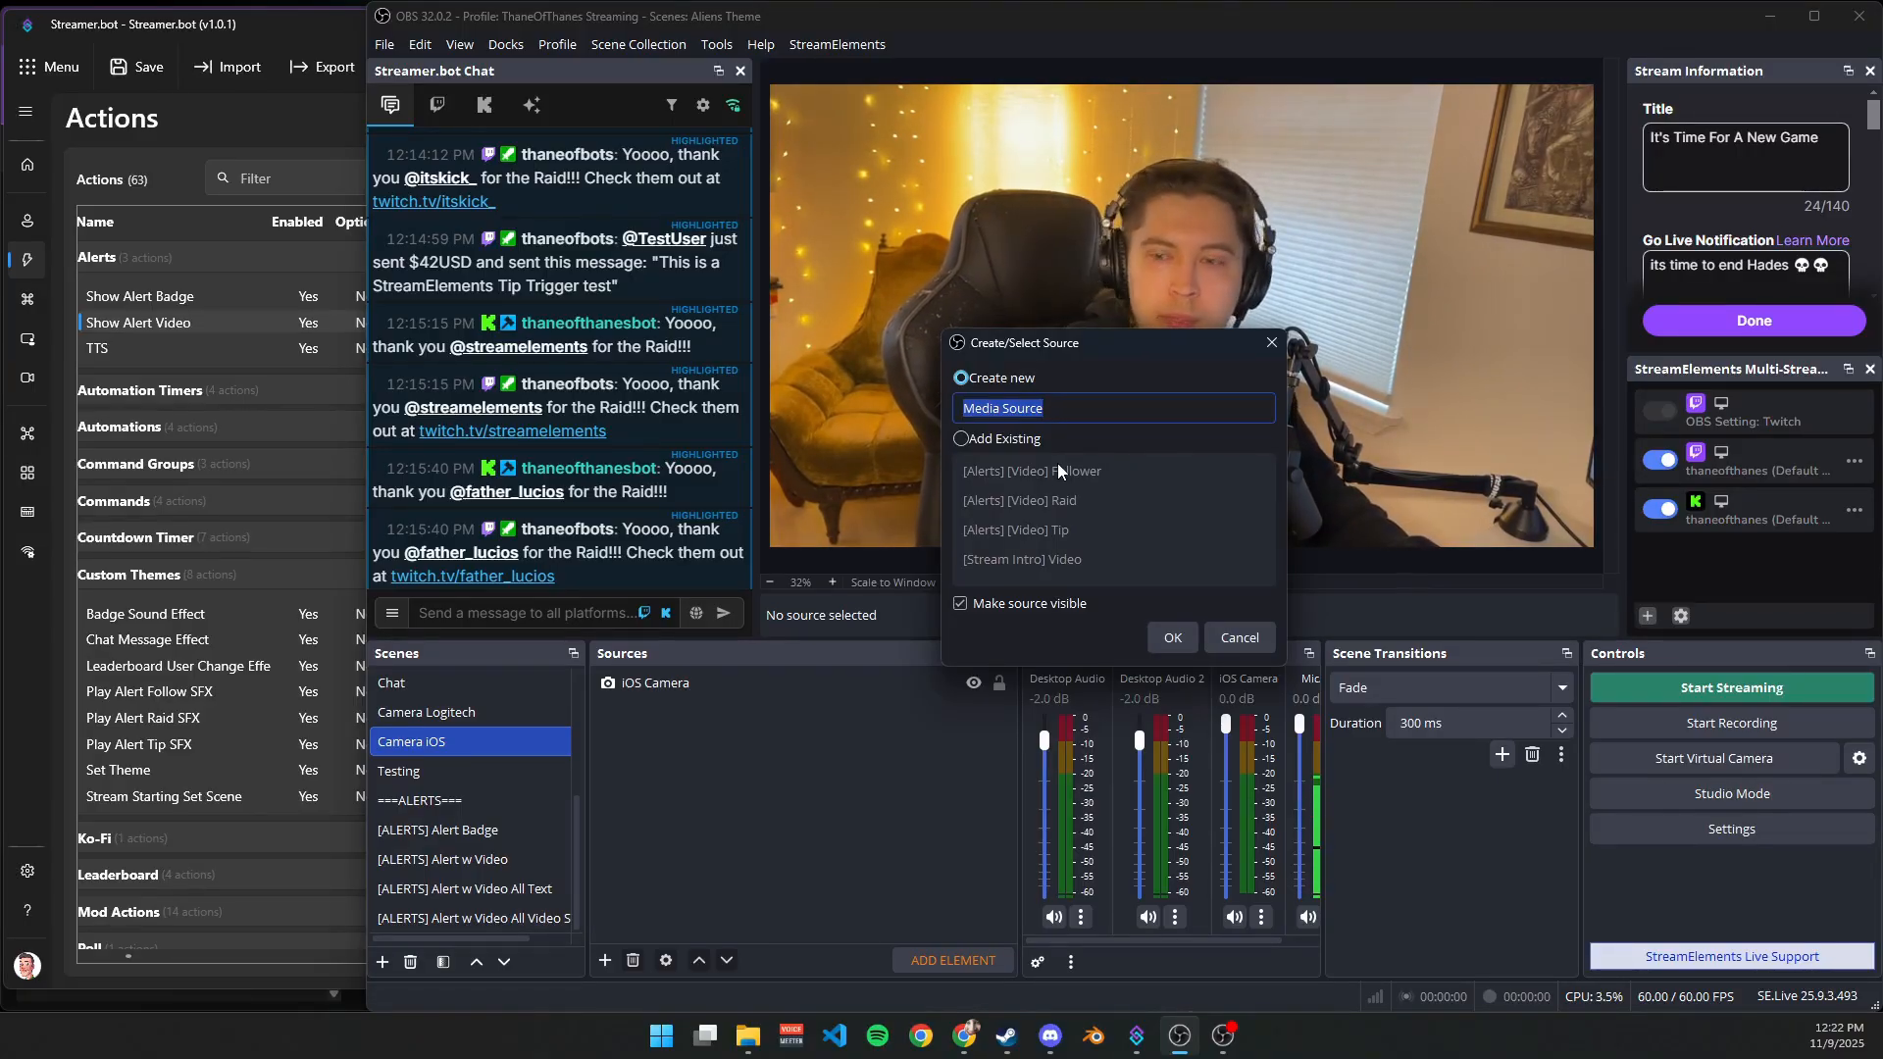
{"action": "type", "text": "TIP Mr"}
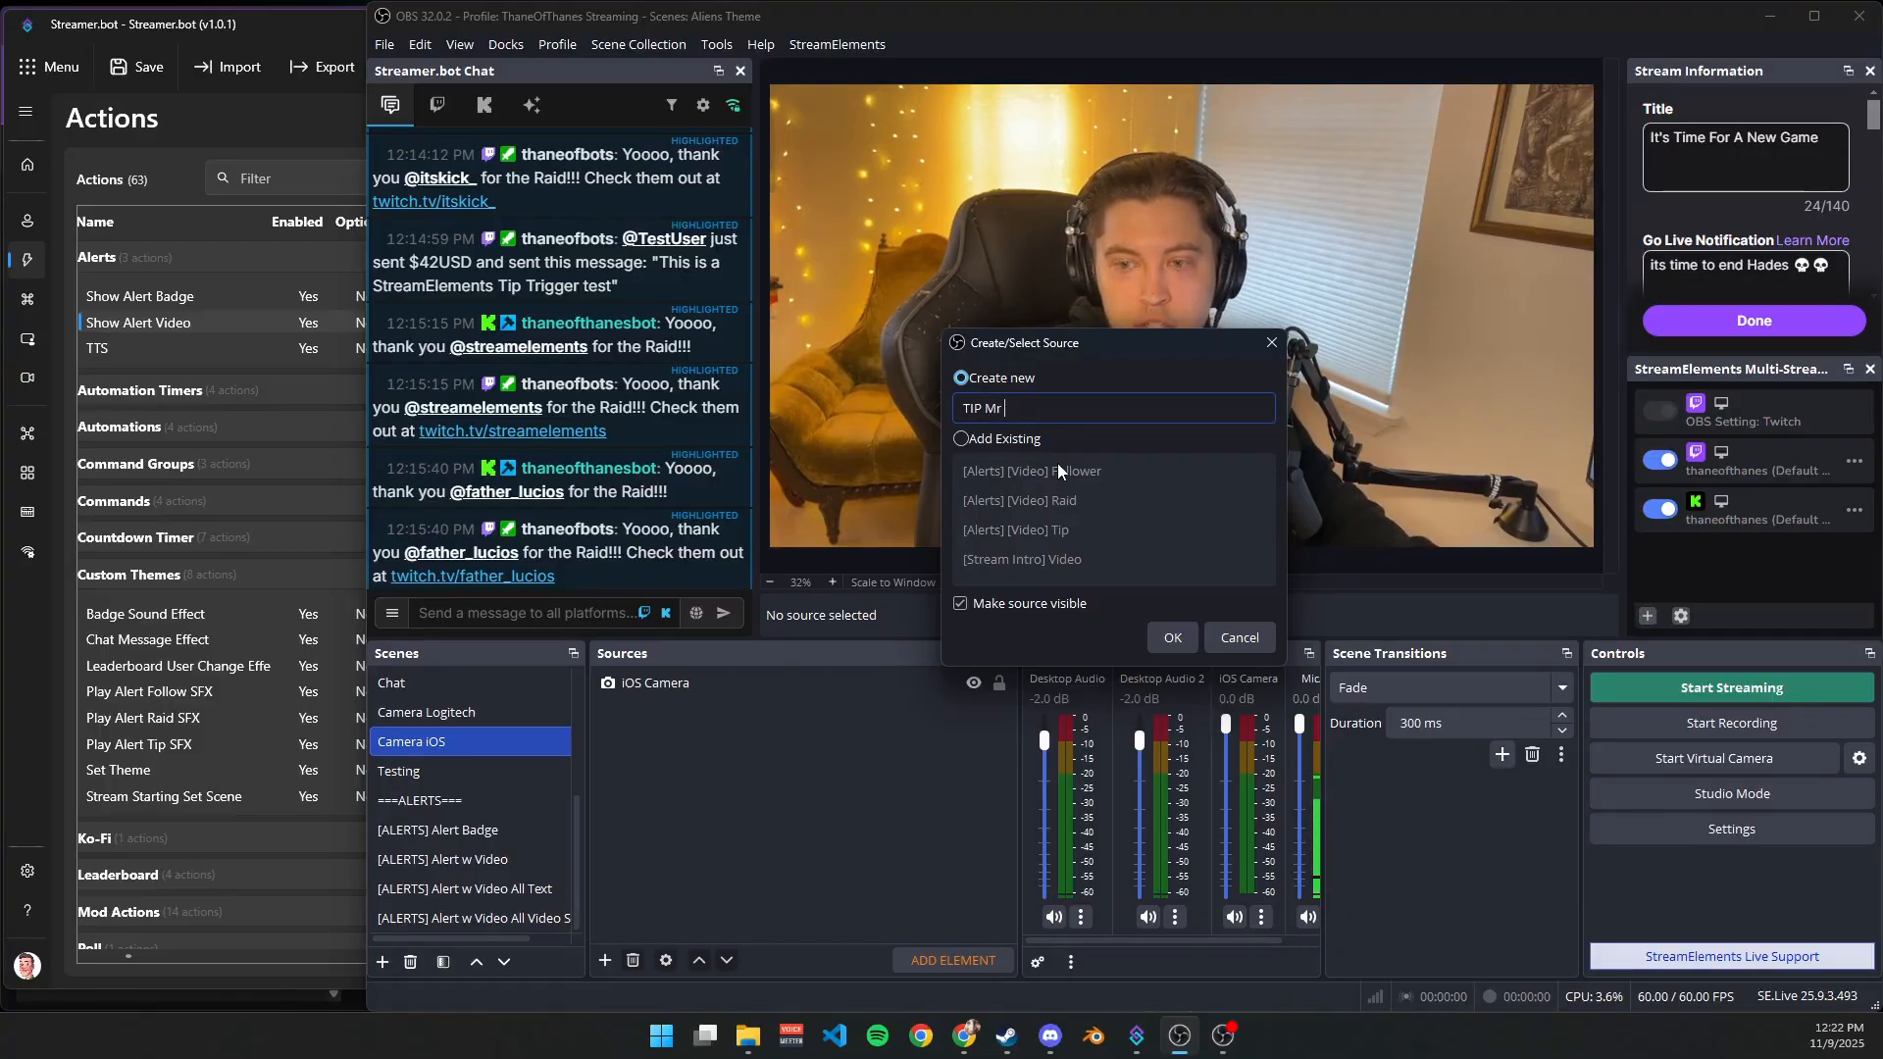
{"action": "type", "text": " Krabs"}
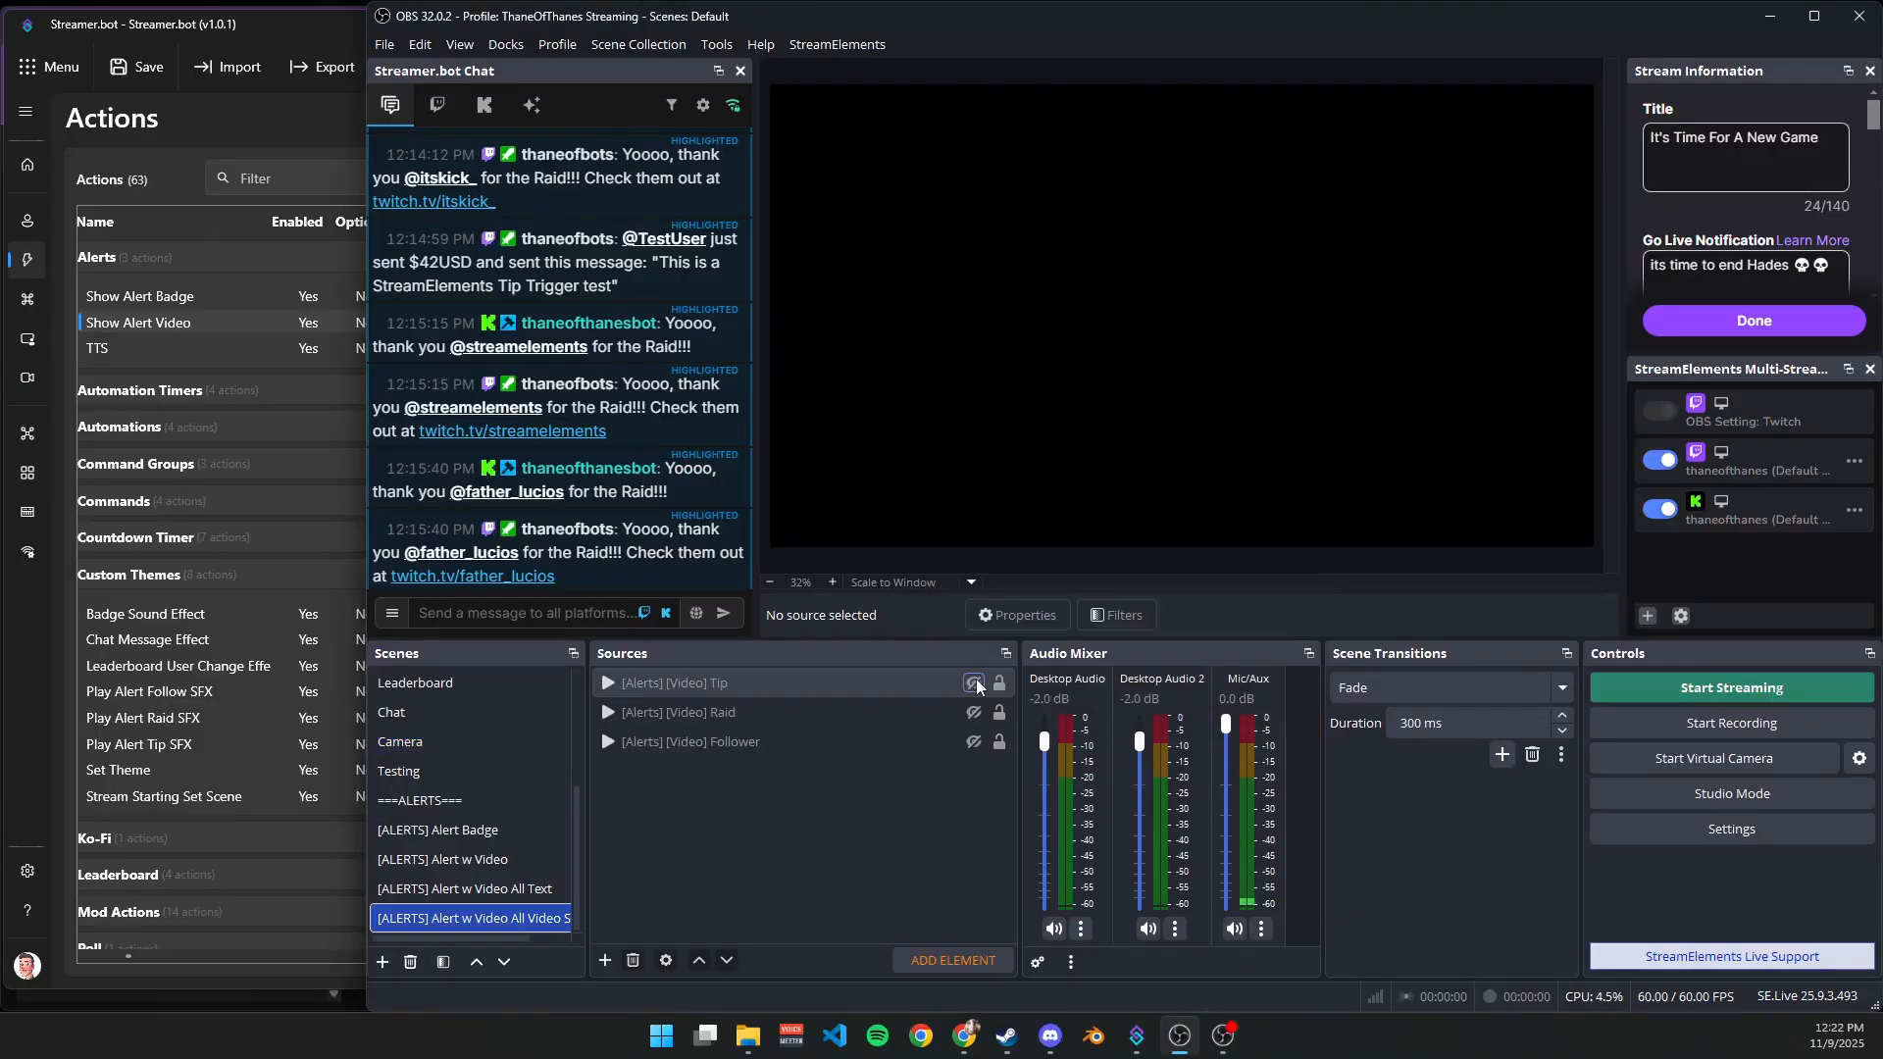
Show the Default collection's Tip video source and review the scene collections and the Show Alert Video sub-actions.
{"action": "left_click", "coordinate": [975, 680]}
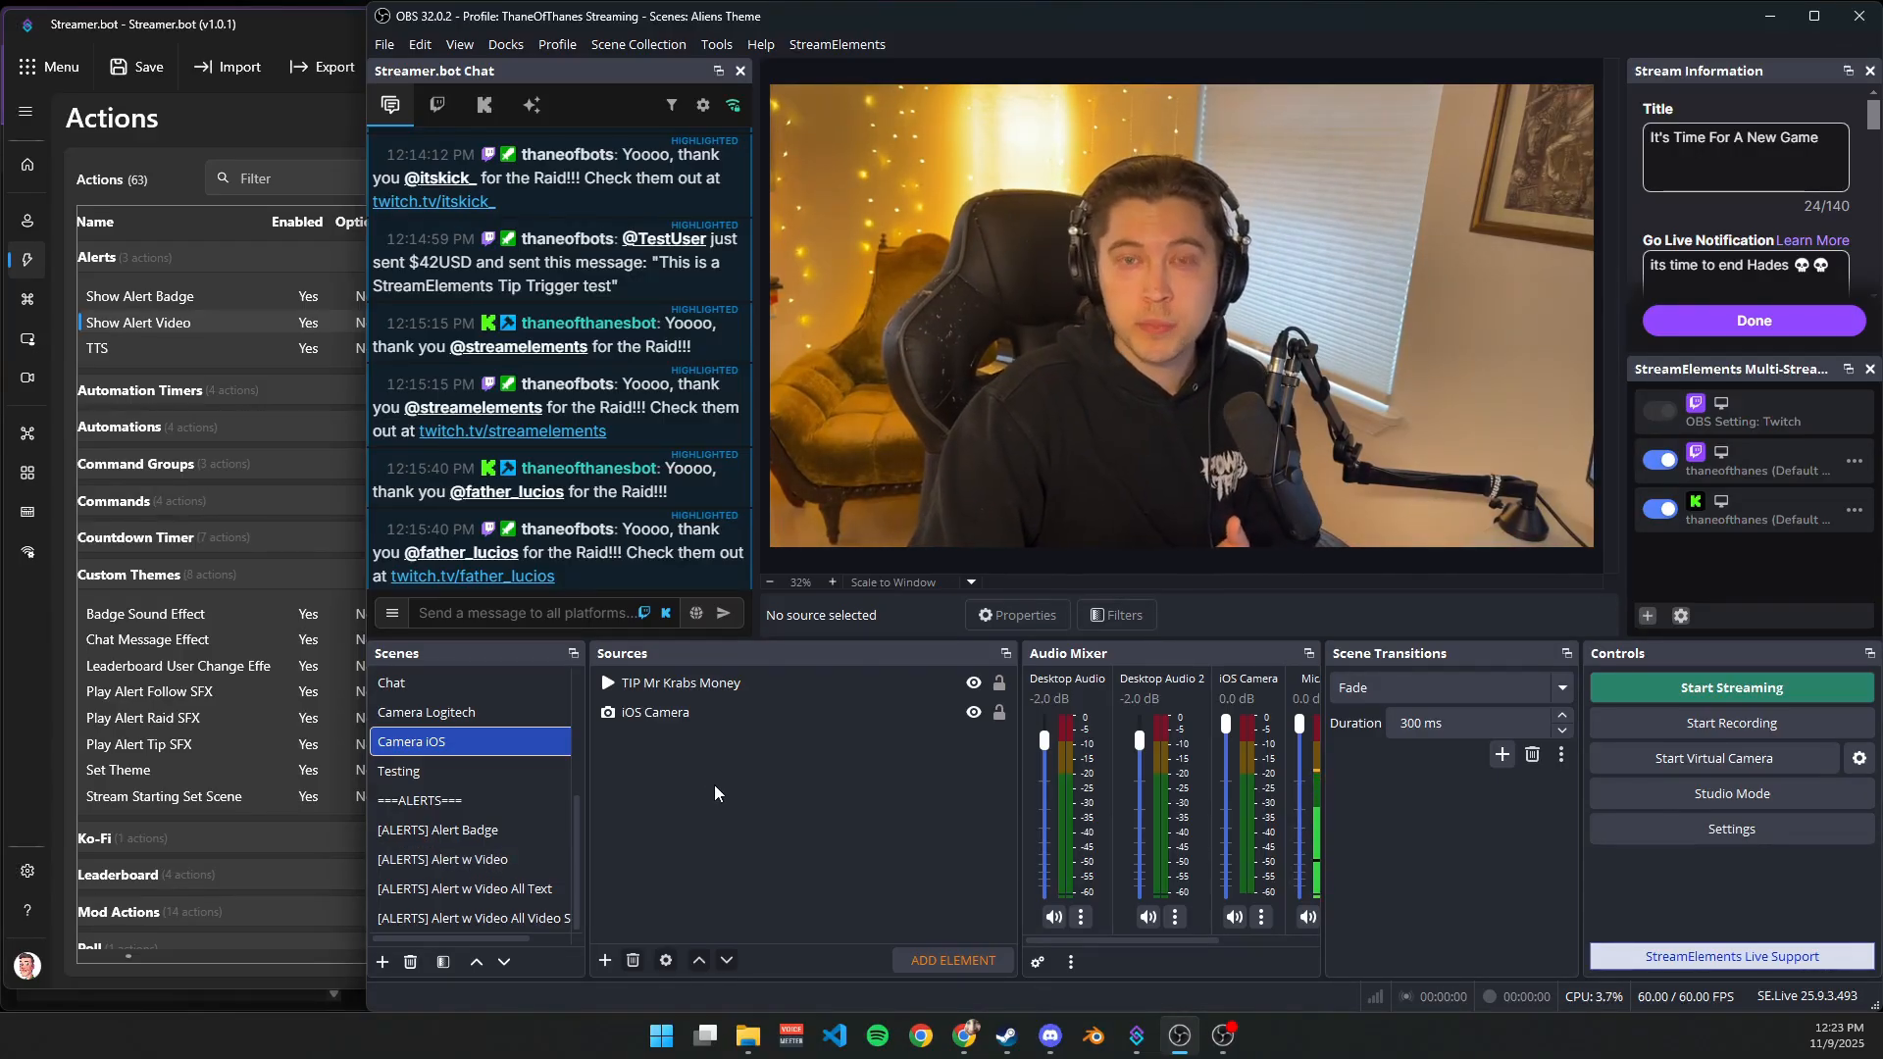
{"action": "left_click", "coordinate": [642, 45]}
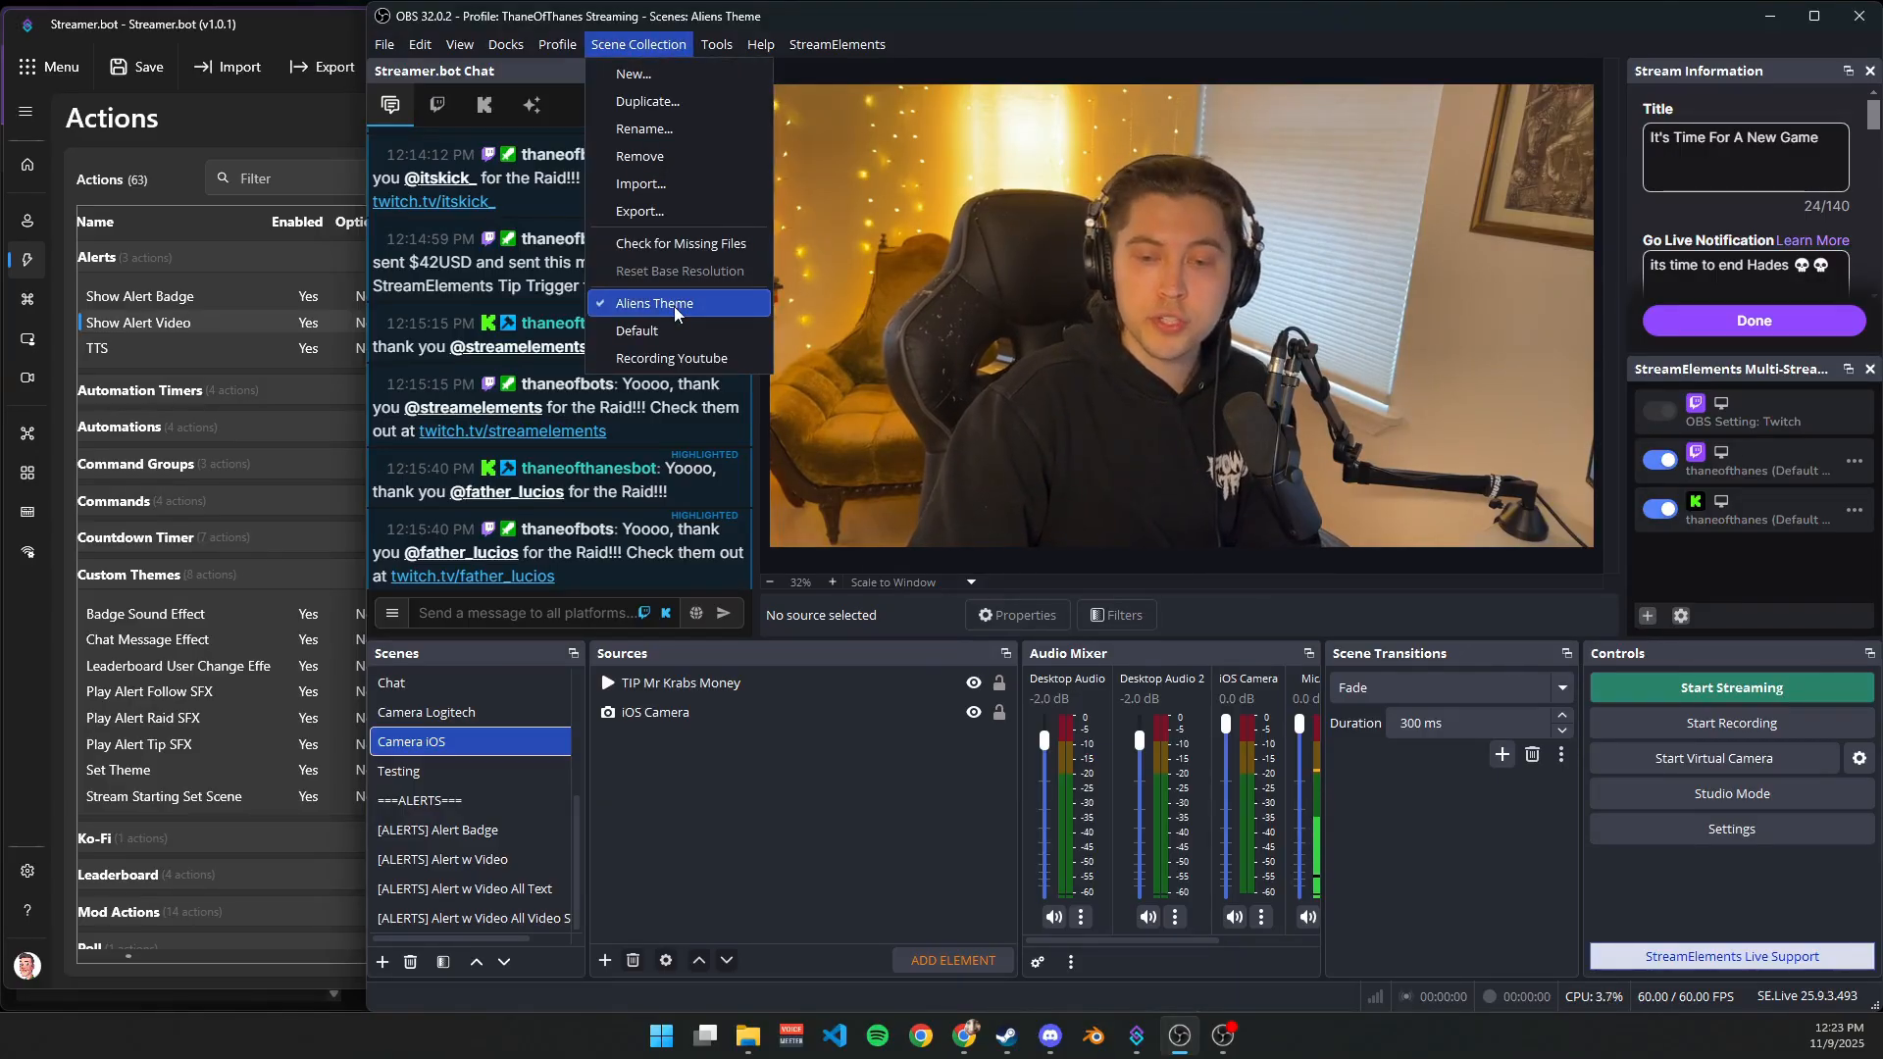
{"action": "left_click", "coordinate": [35, 647]}
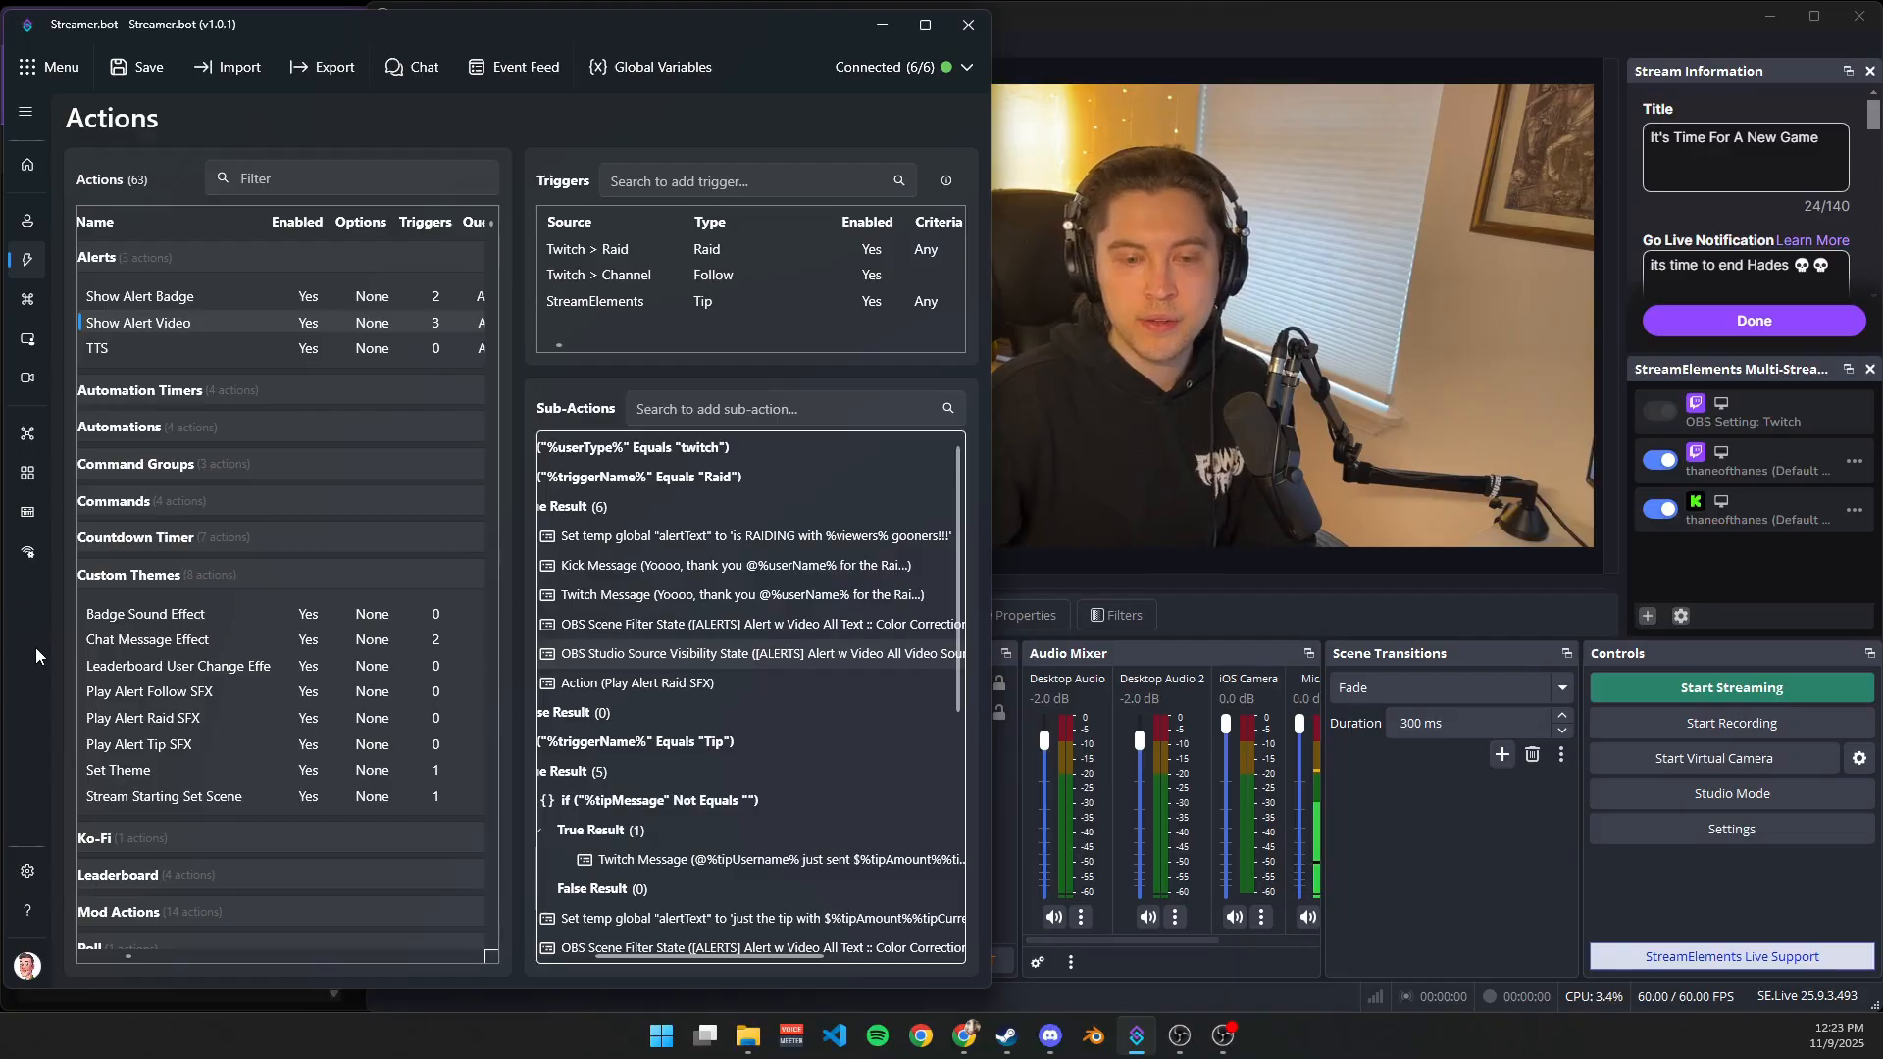
{"action": "left_click", "coordinate": [1430, 821]}
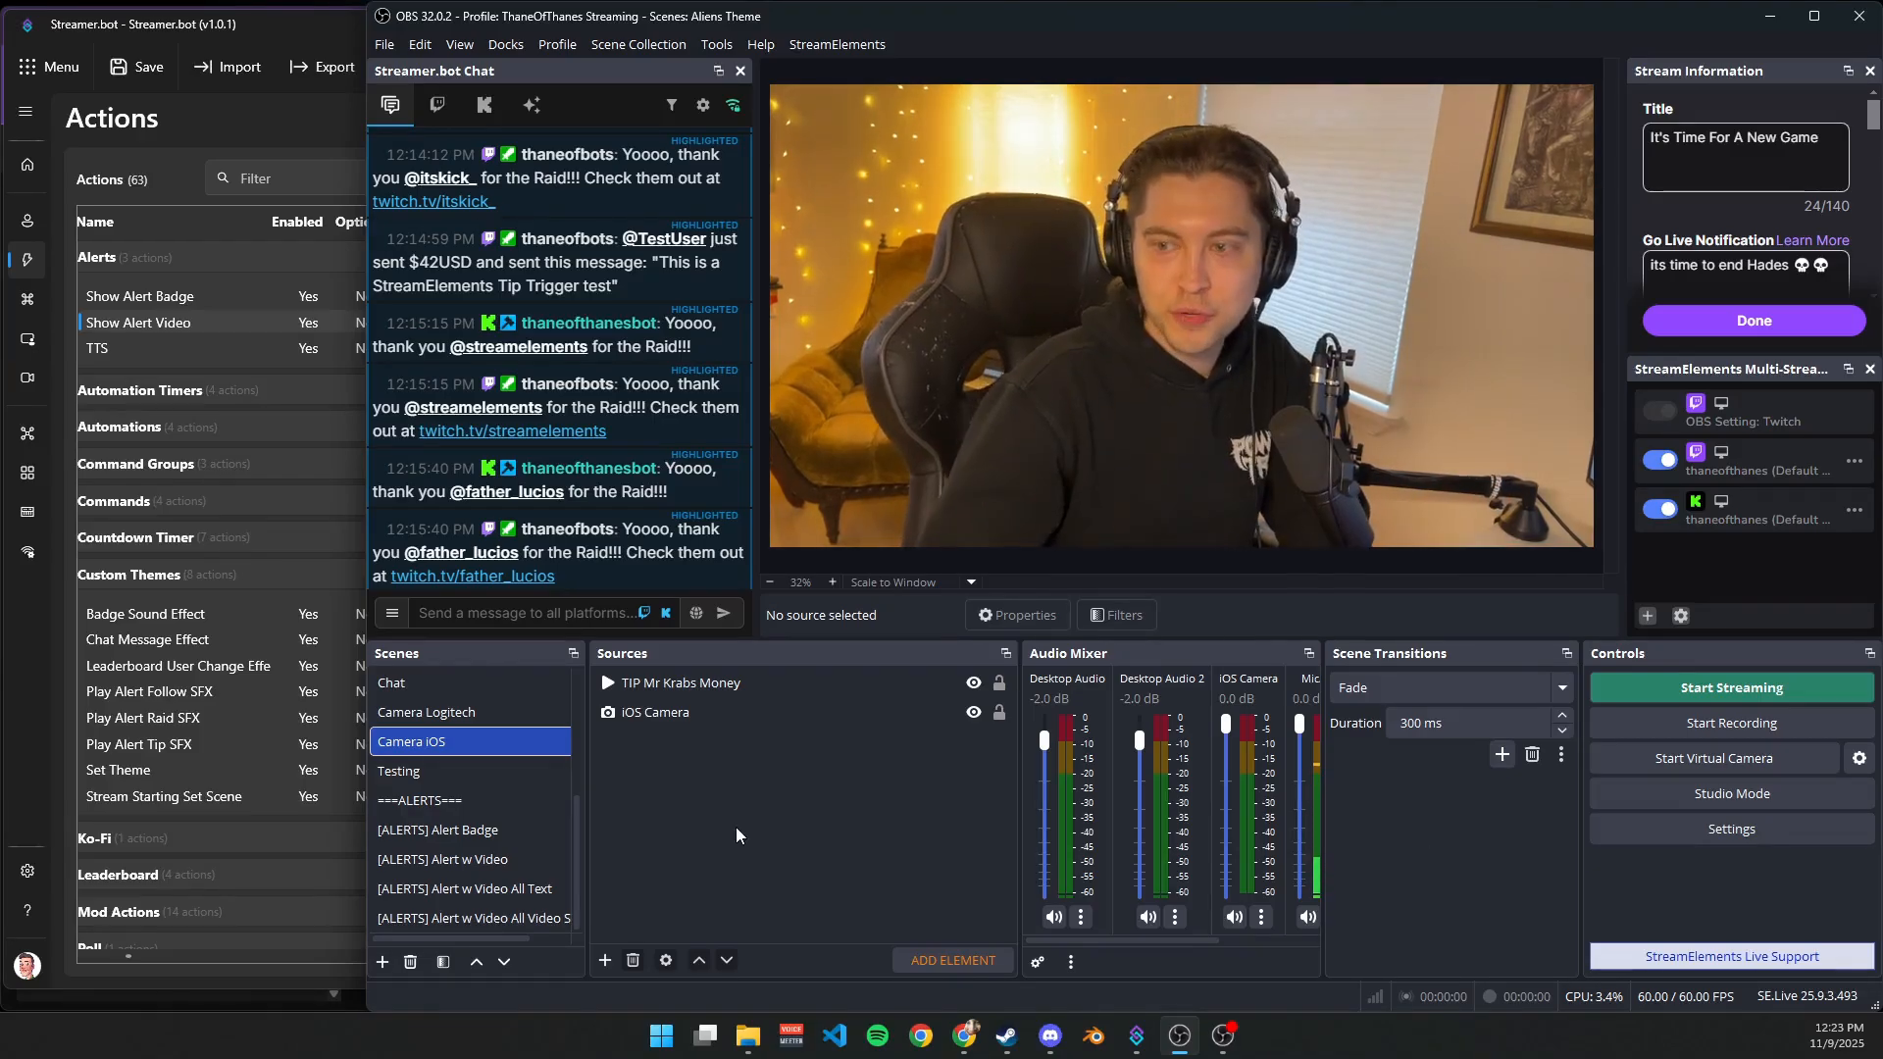
Inspect the Alert Badge scene's sources and send the !lurk command to all platforms from the Just Chatting scene.
{"action": "left_click", "coordinate": [471, 840]}
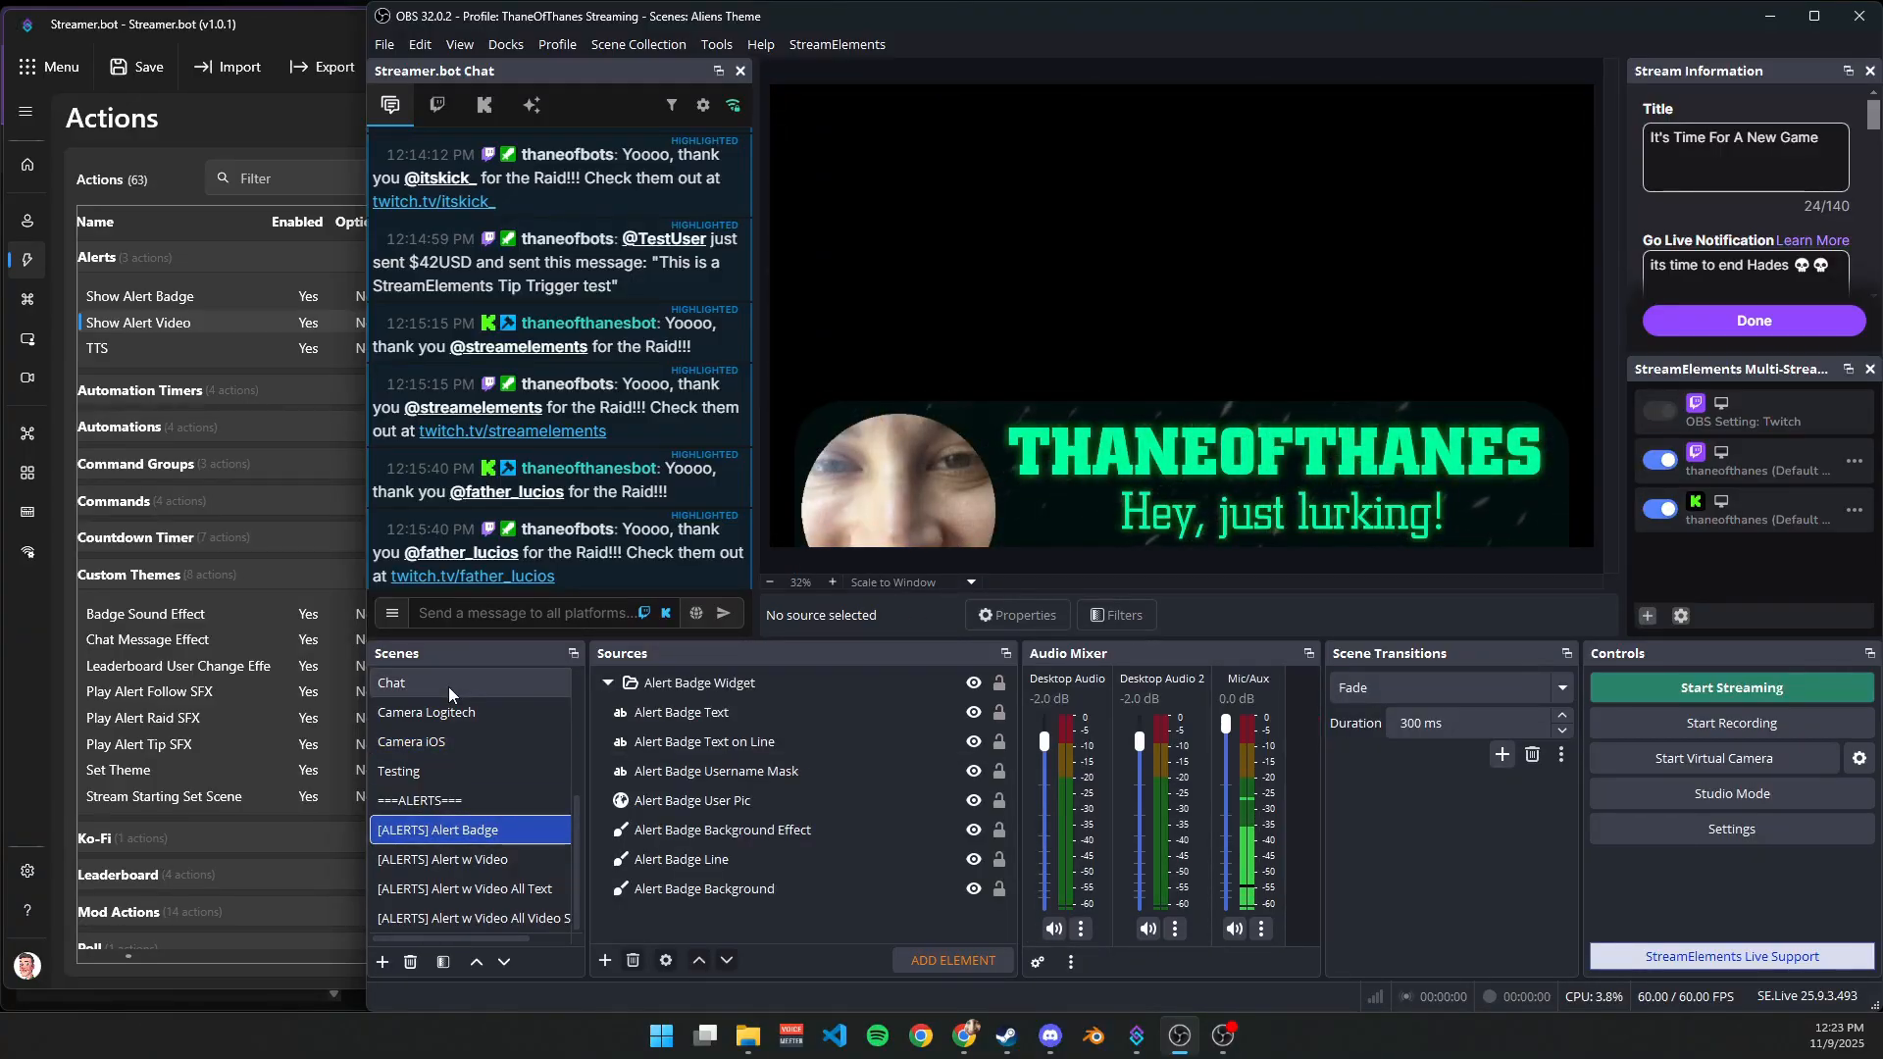
{"action": "scroll", "coordinate": [449, 687], "scroll_direction": "up", "scroll_amount": 3}
{"action": "left_click", "coordinate": [433, 766]}
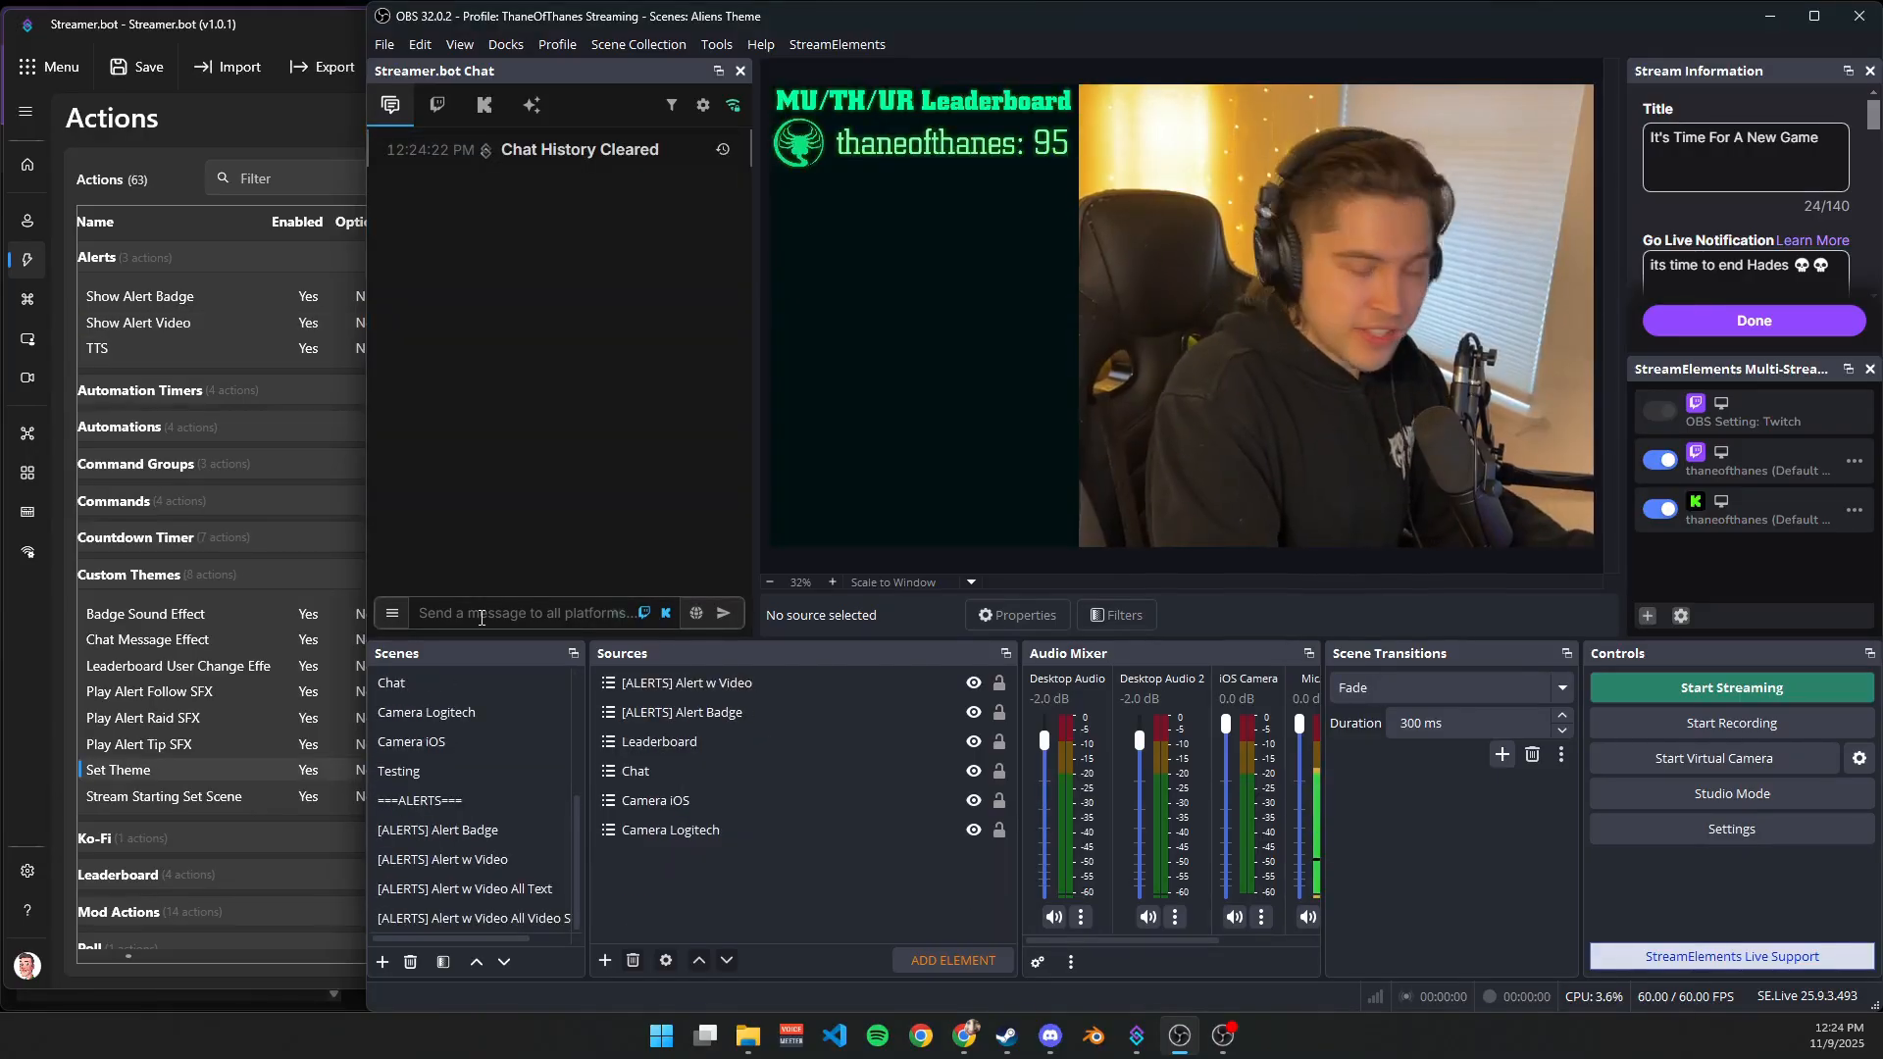
{"action": "type", "text": "!lurk"}
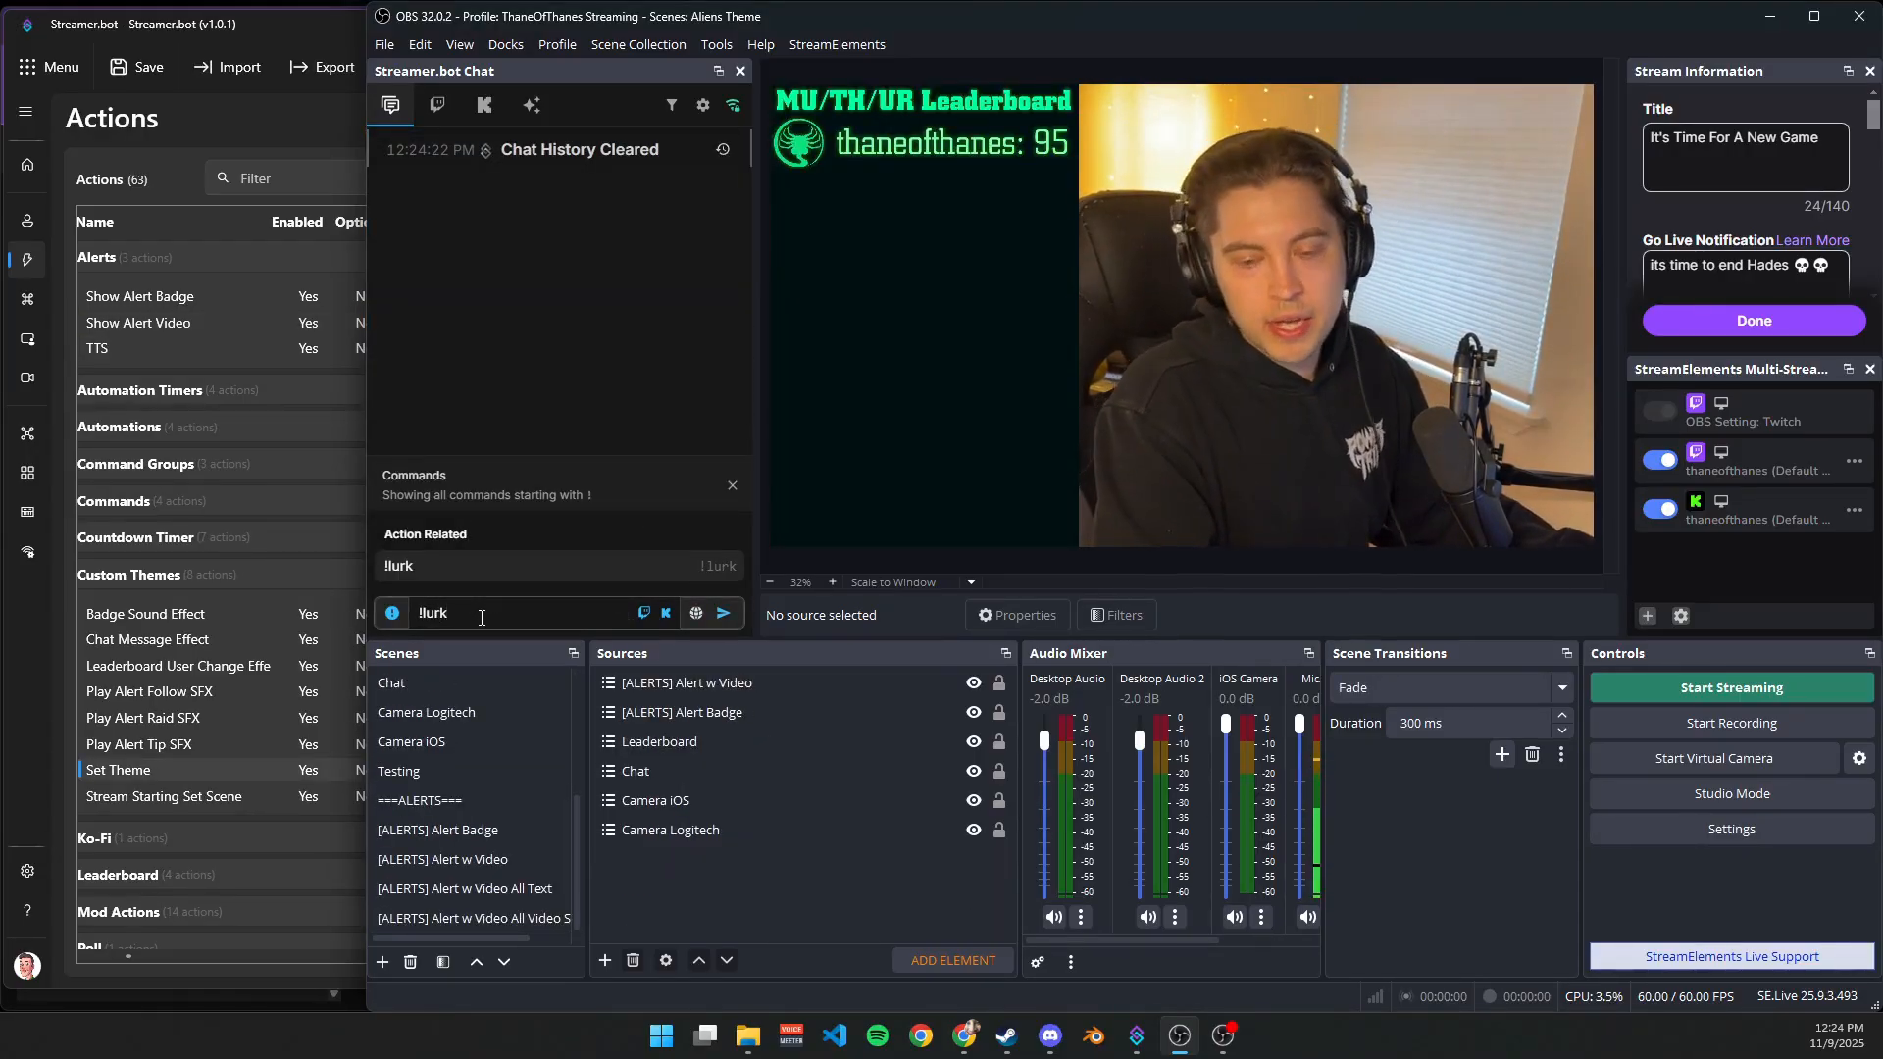
{"action": "key", "text": "Return"}
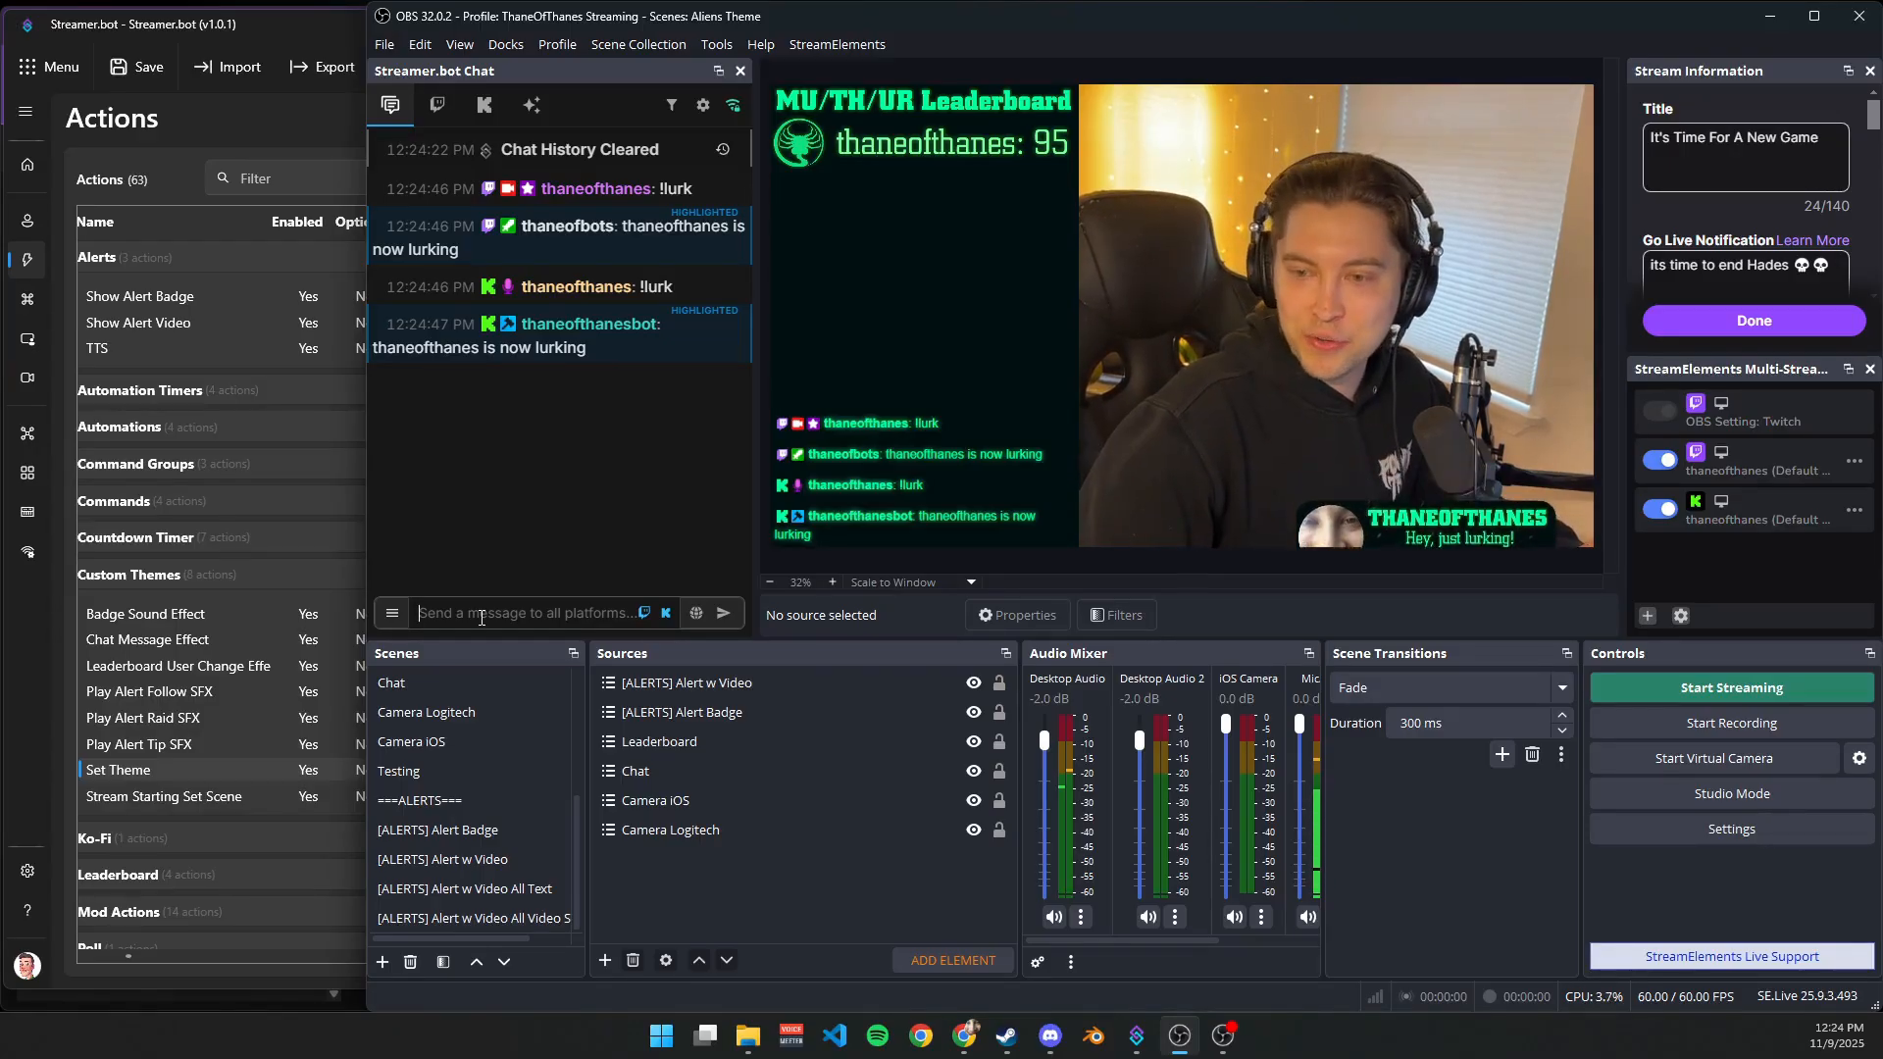
Switch the OBS scene collection to Default and check the Set Theme action in Streamer.bot.
{"action": "left_click", "coordinate": [637, 44]}
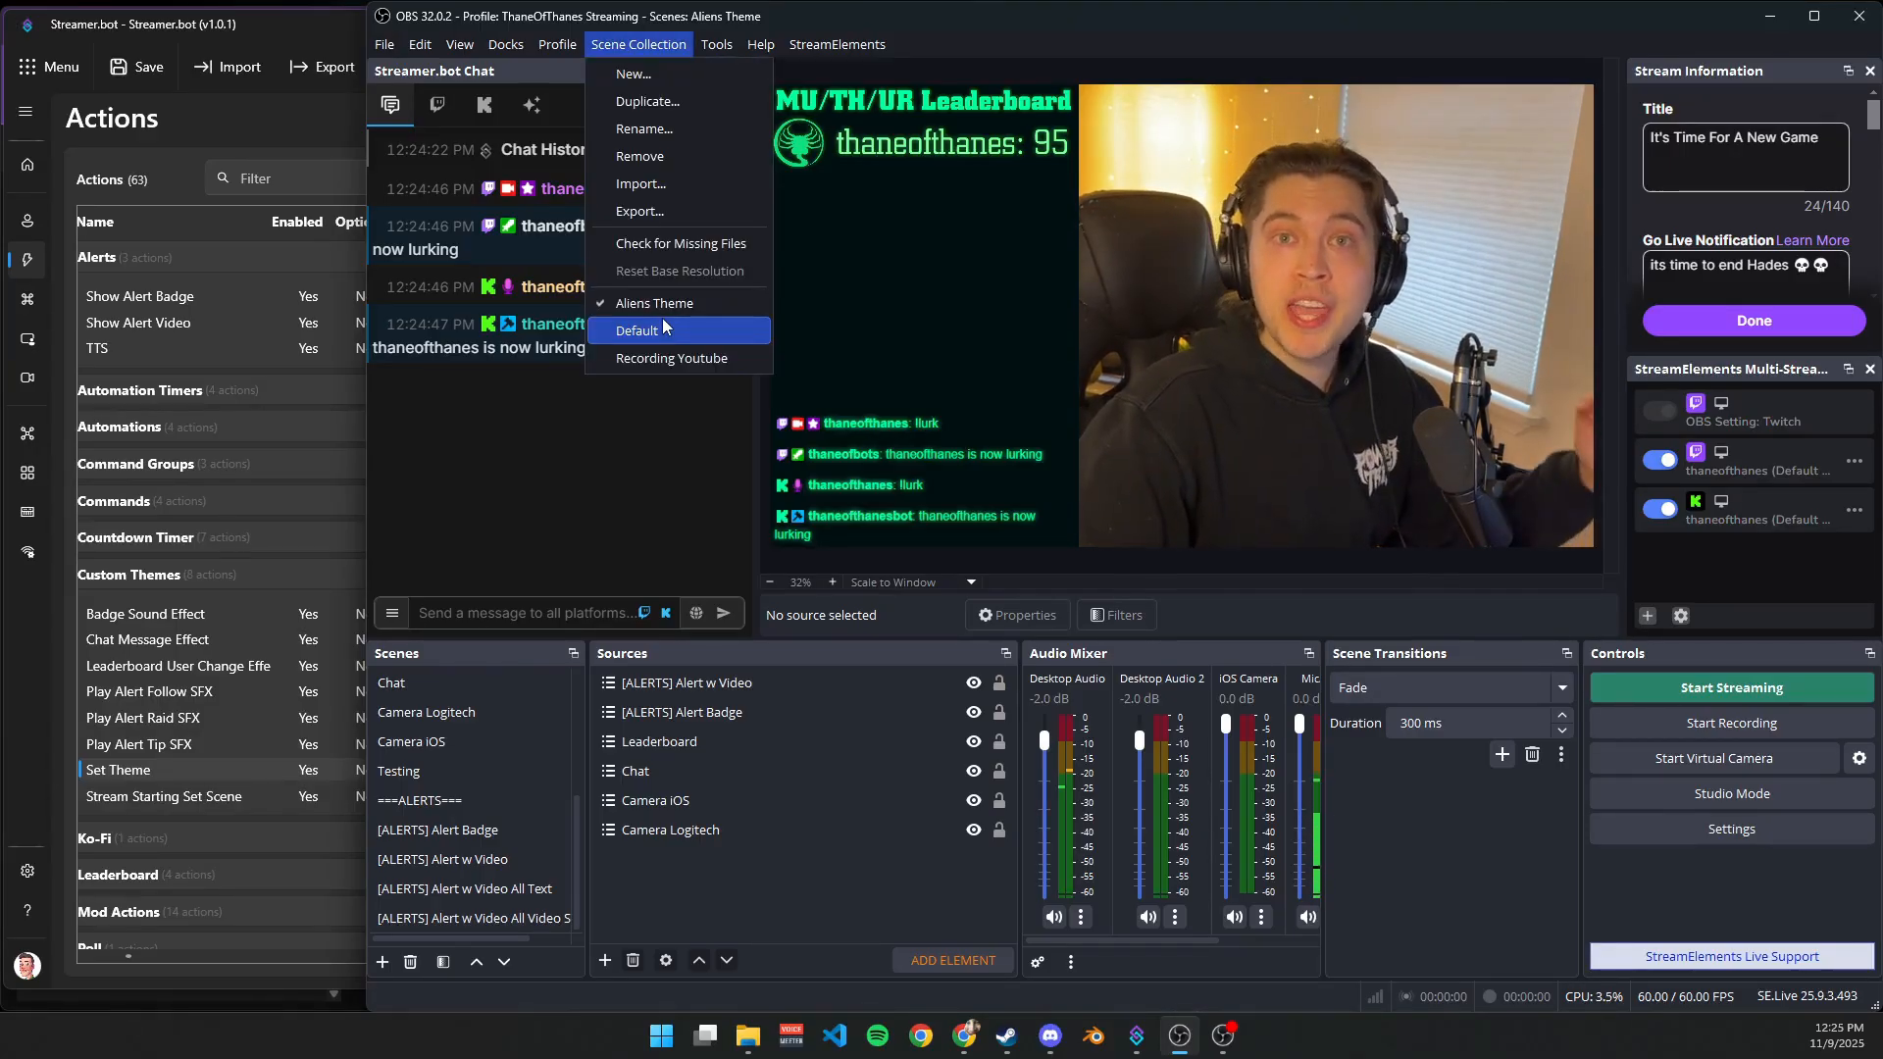
{"action": "left_click", "coordinate": [664, 328]}
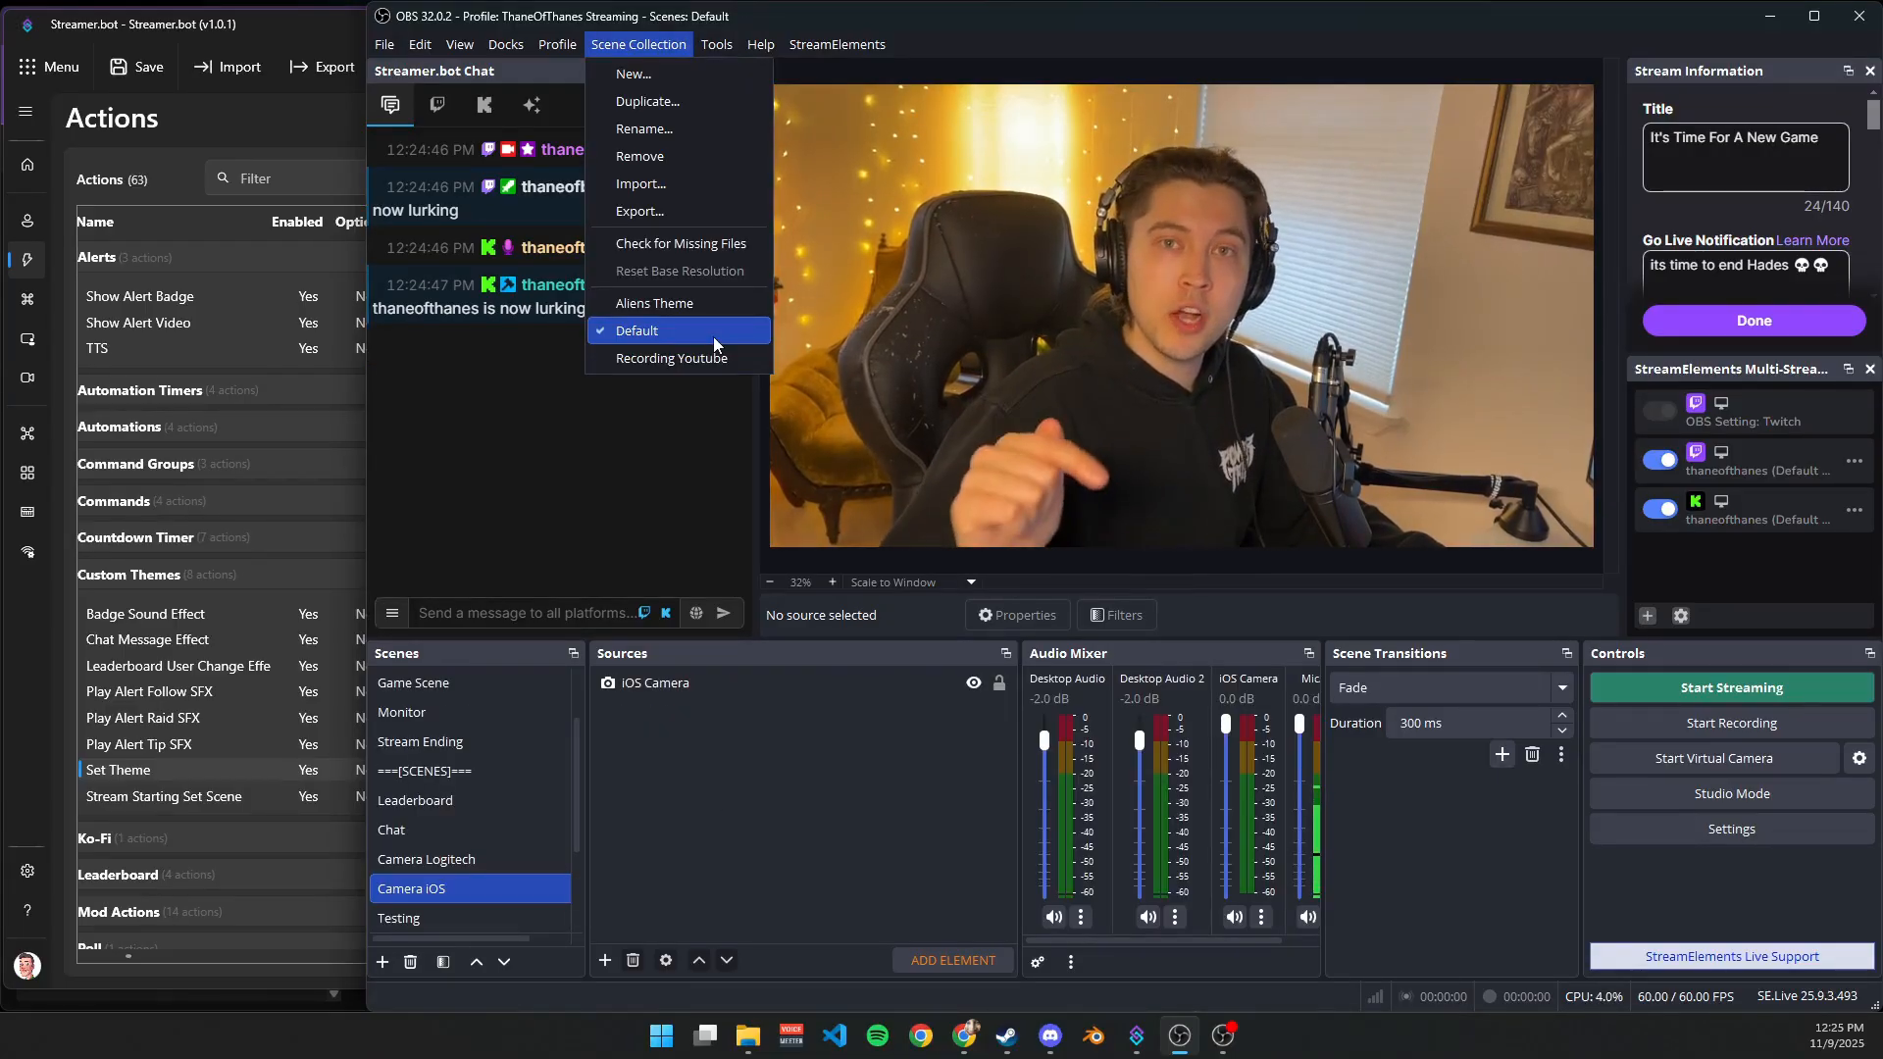
{"action": "left_click", "coordinate": [57, 639]}
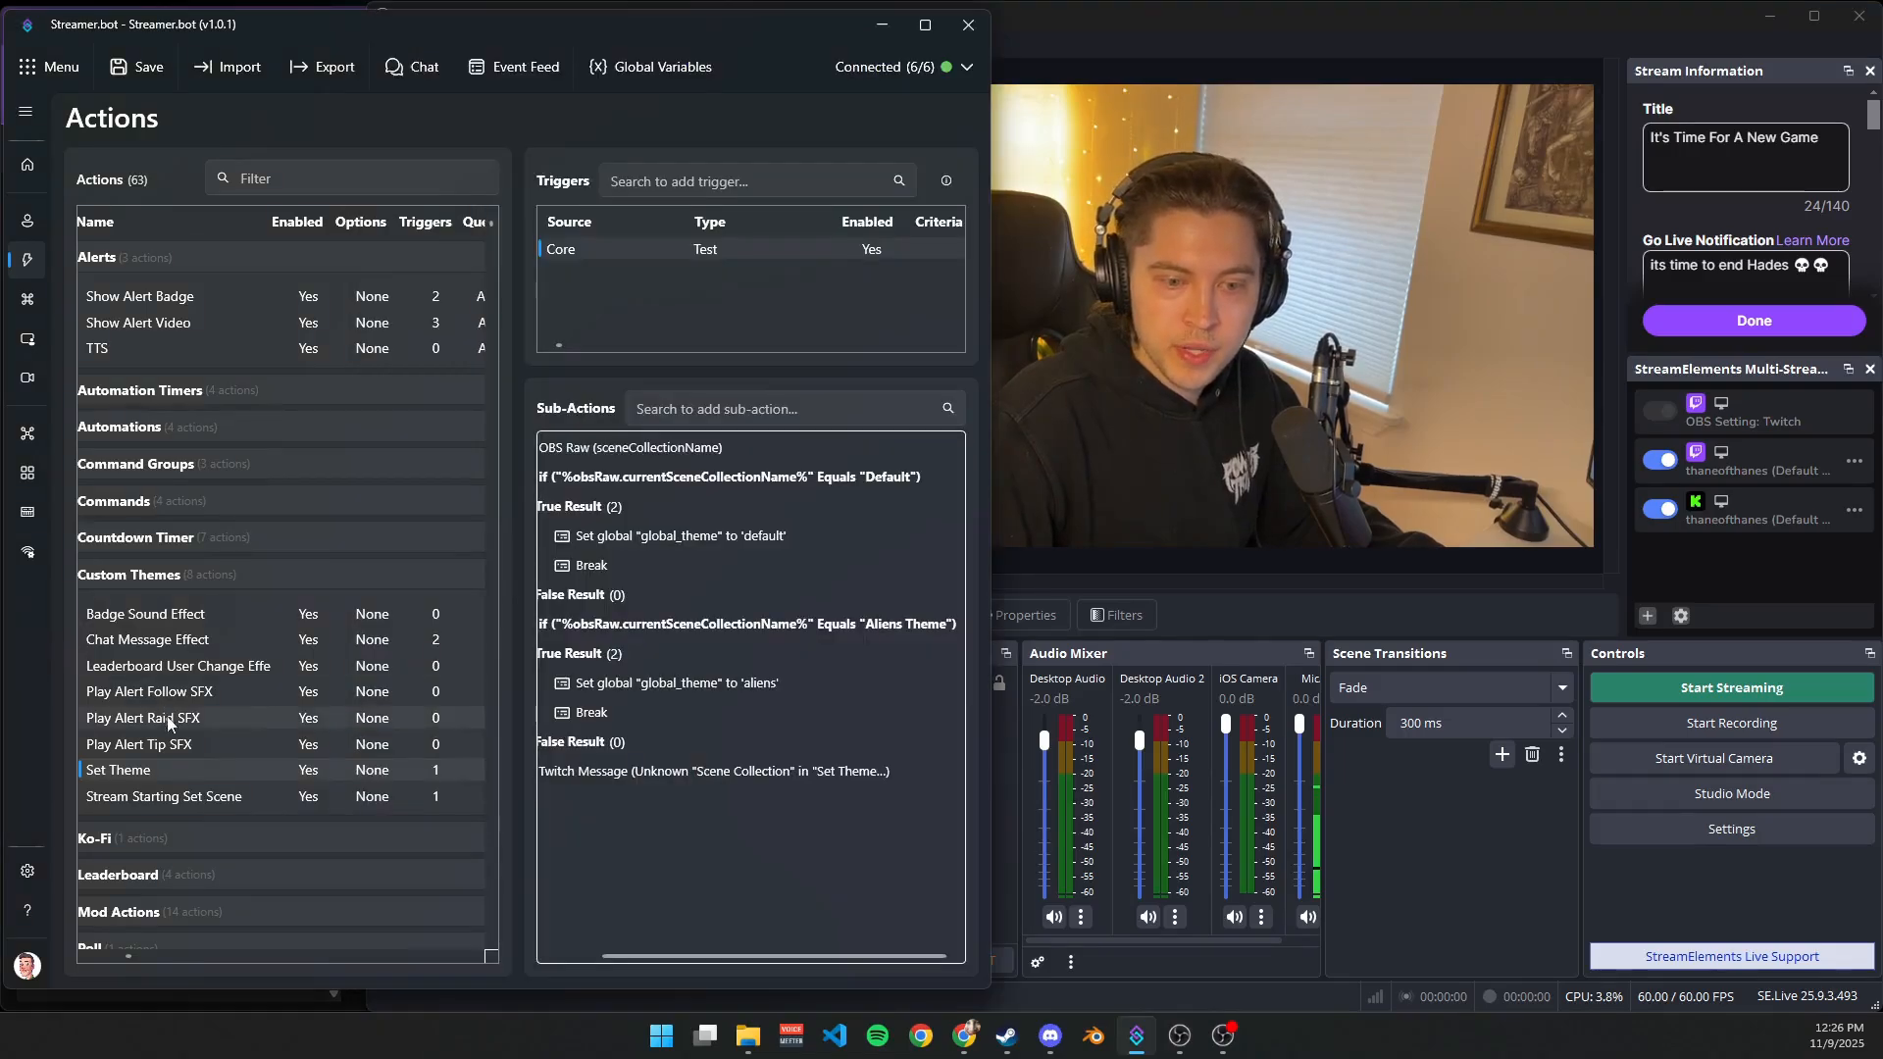
{"action": "right_click", "coordinate": [178, 769]}
{"action": "left_click", "coordinate": [1381, 760]}
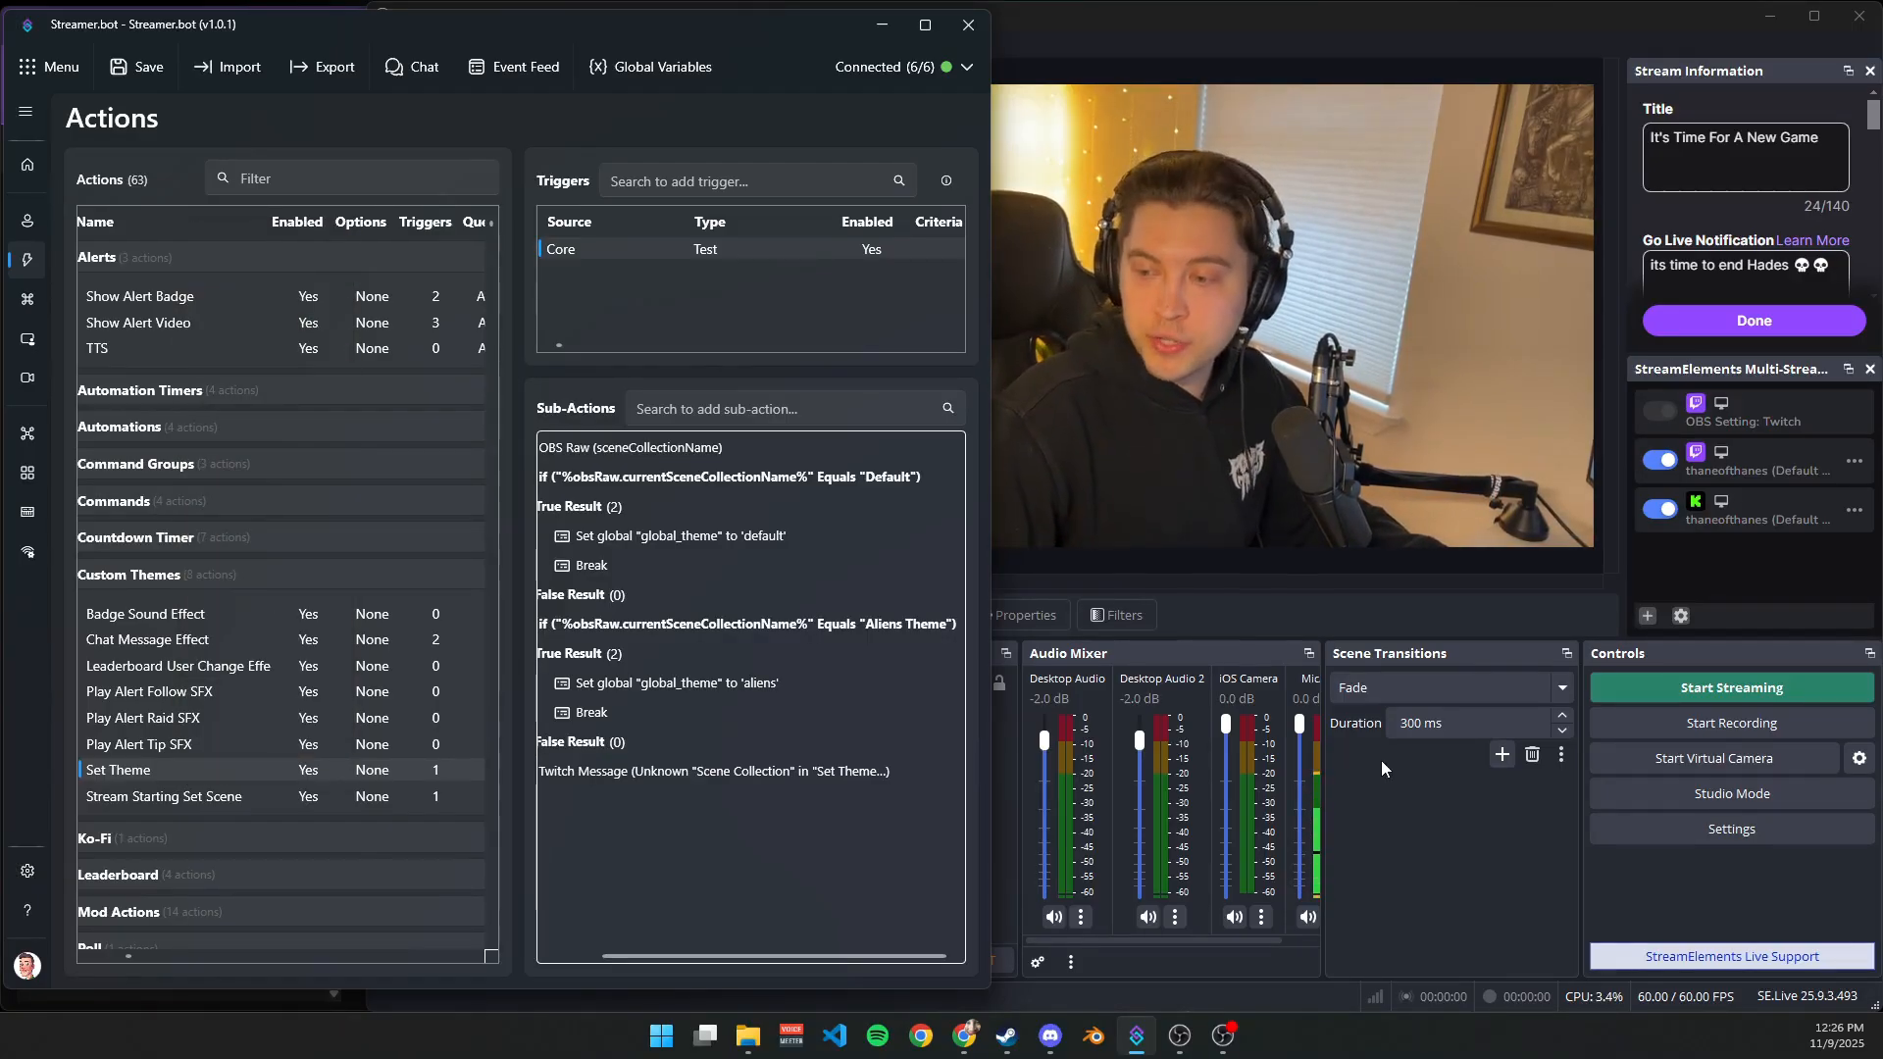
In OBS, send the !lurk command to all platforms from the Camera iOS scene and again from the Just Chatting scene.
{"action": "left_click", "coordinate": [569, 608]}
{"action": "type", "text": "!lurk"}
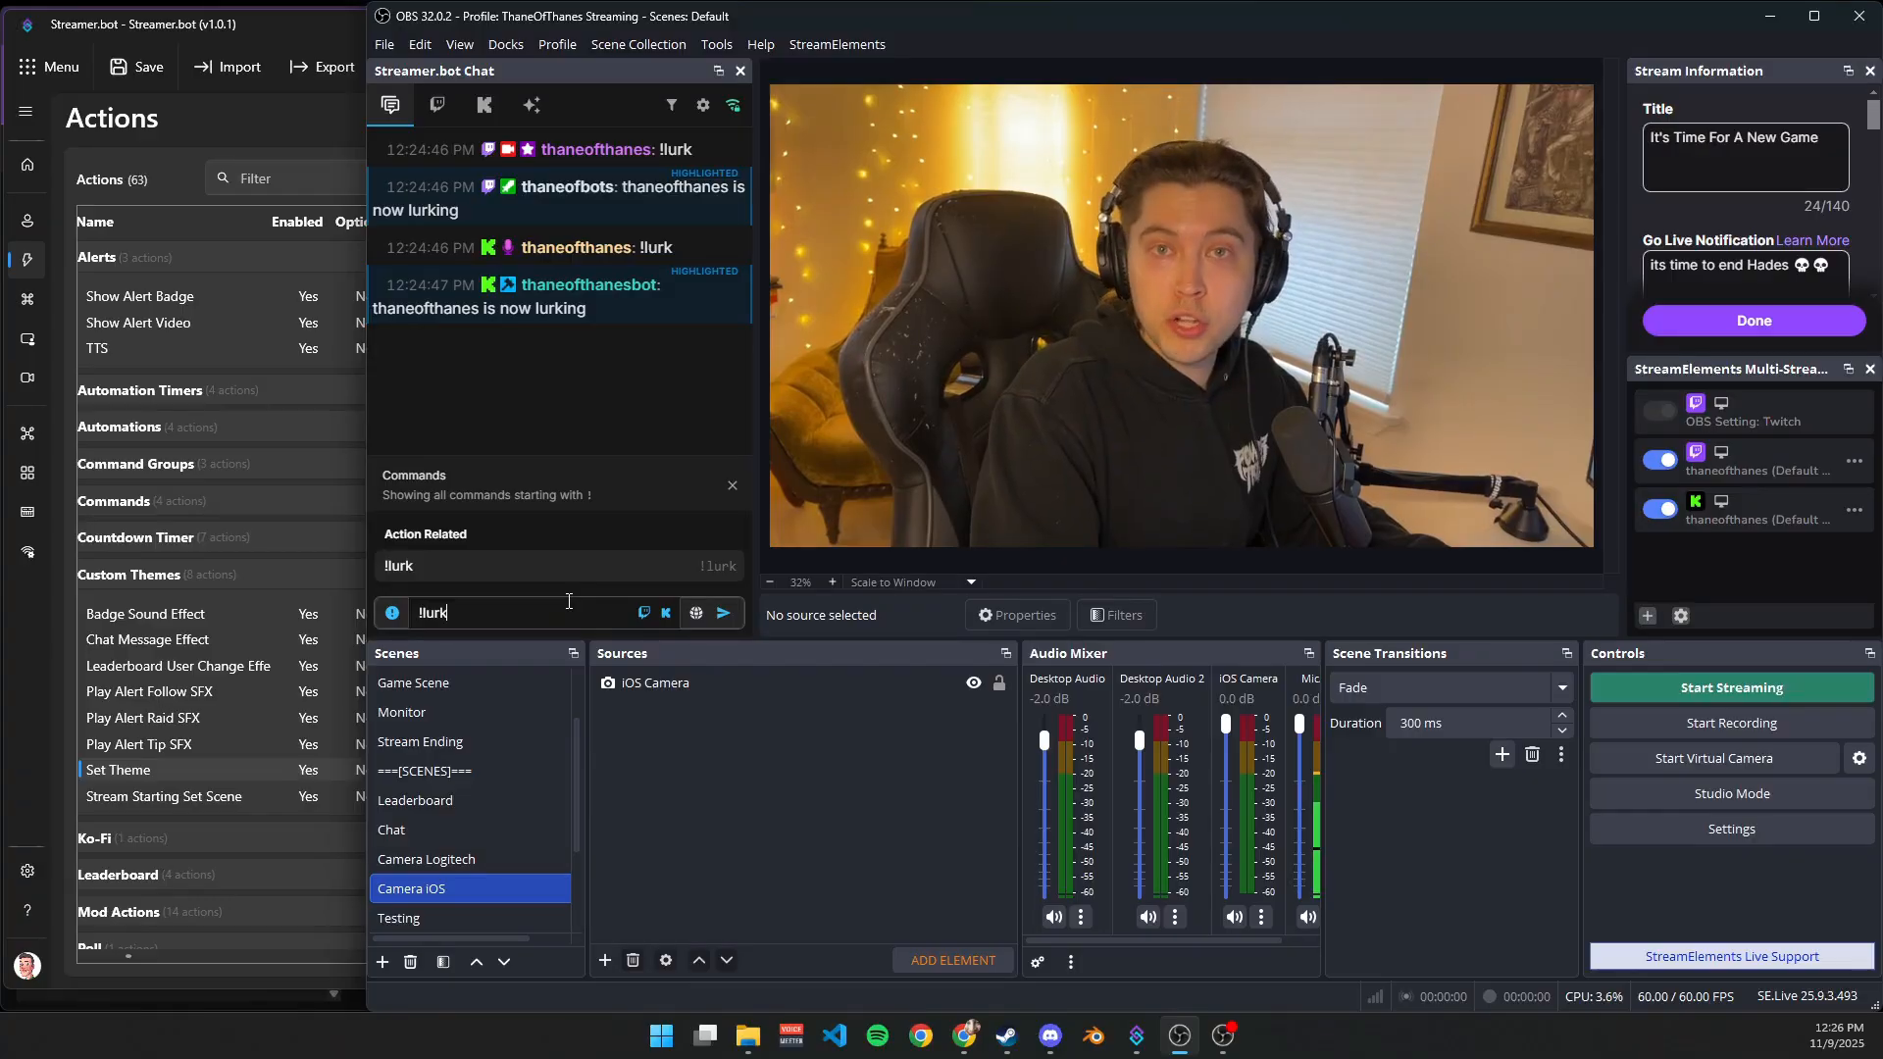
{"action": "key", "text": "Return"}
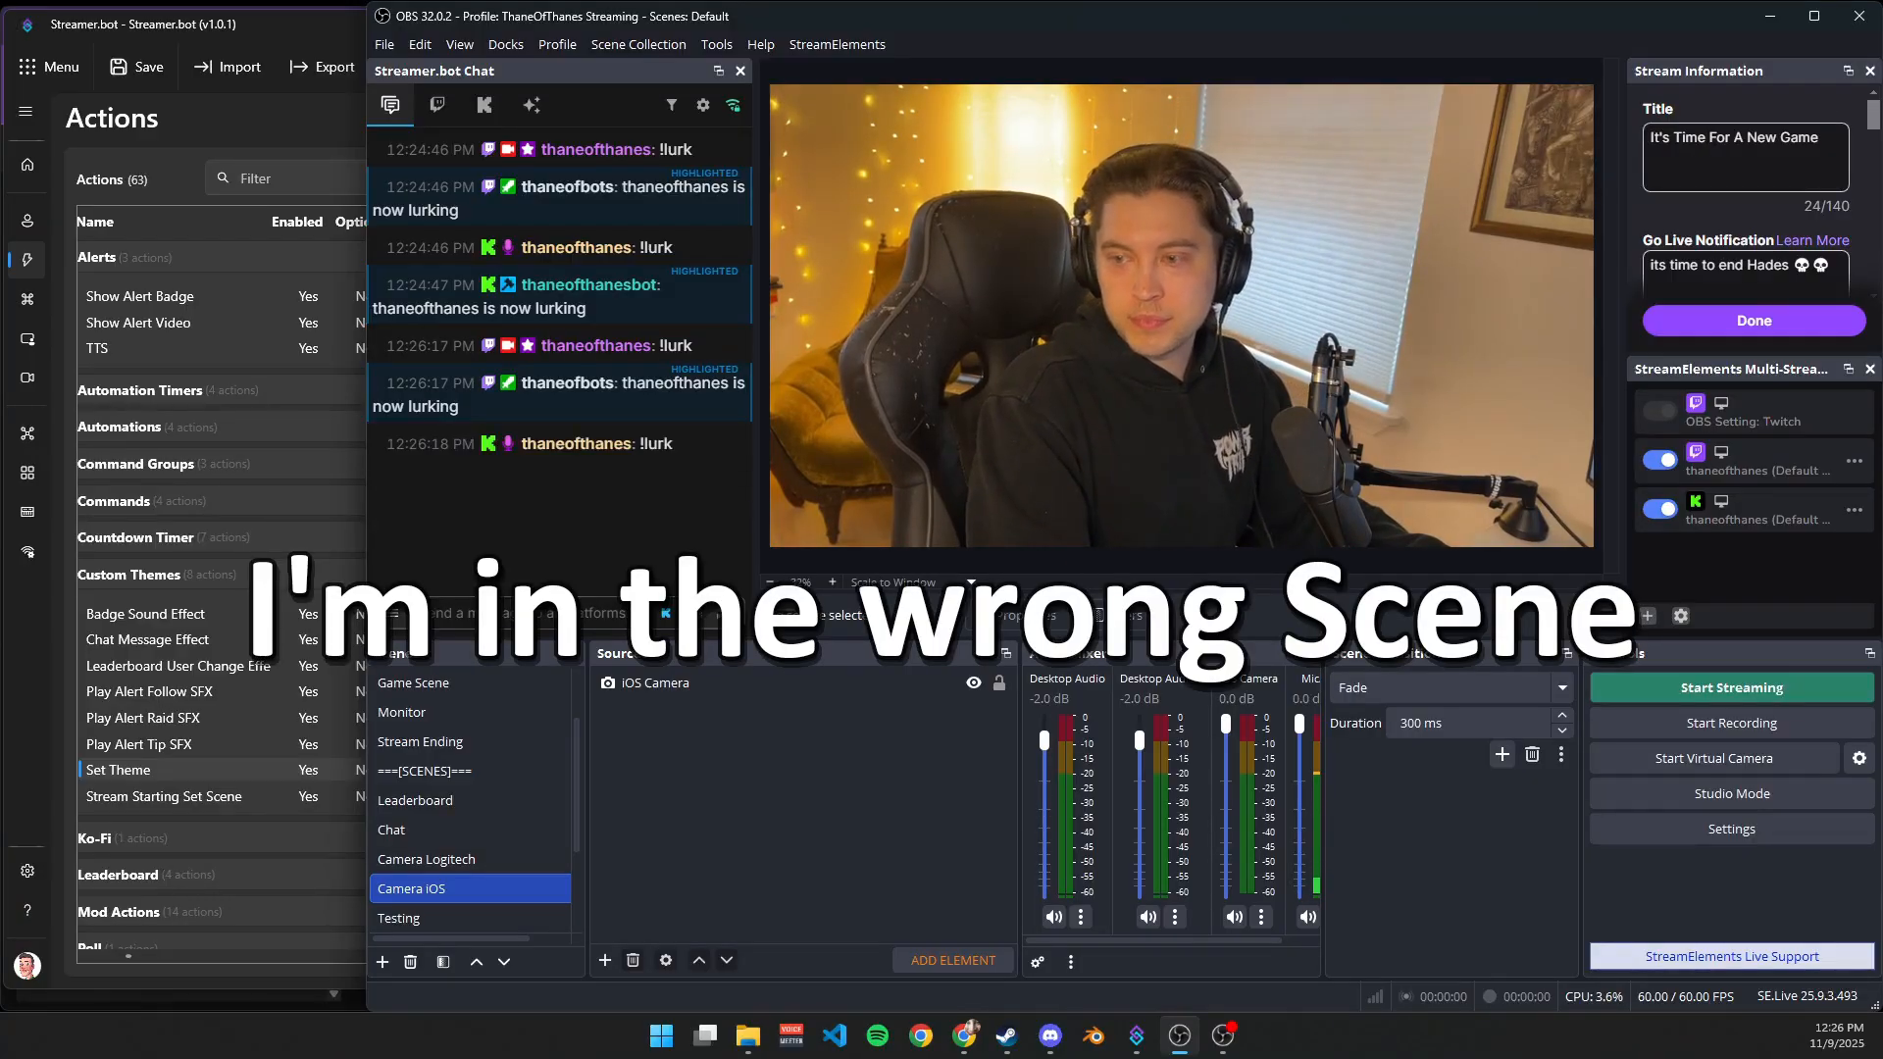
{"action": "scroll", "coordinate": [470, 765], "scroll_direction": "up", "scroll_amount": 2}
{"action": "left_click", "coordinate": [414, 741]}
{"action": "left_click", "coordinate": [487, 614]}
{"action": "type", "text": "!lurk"}
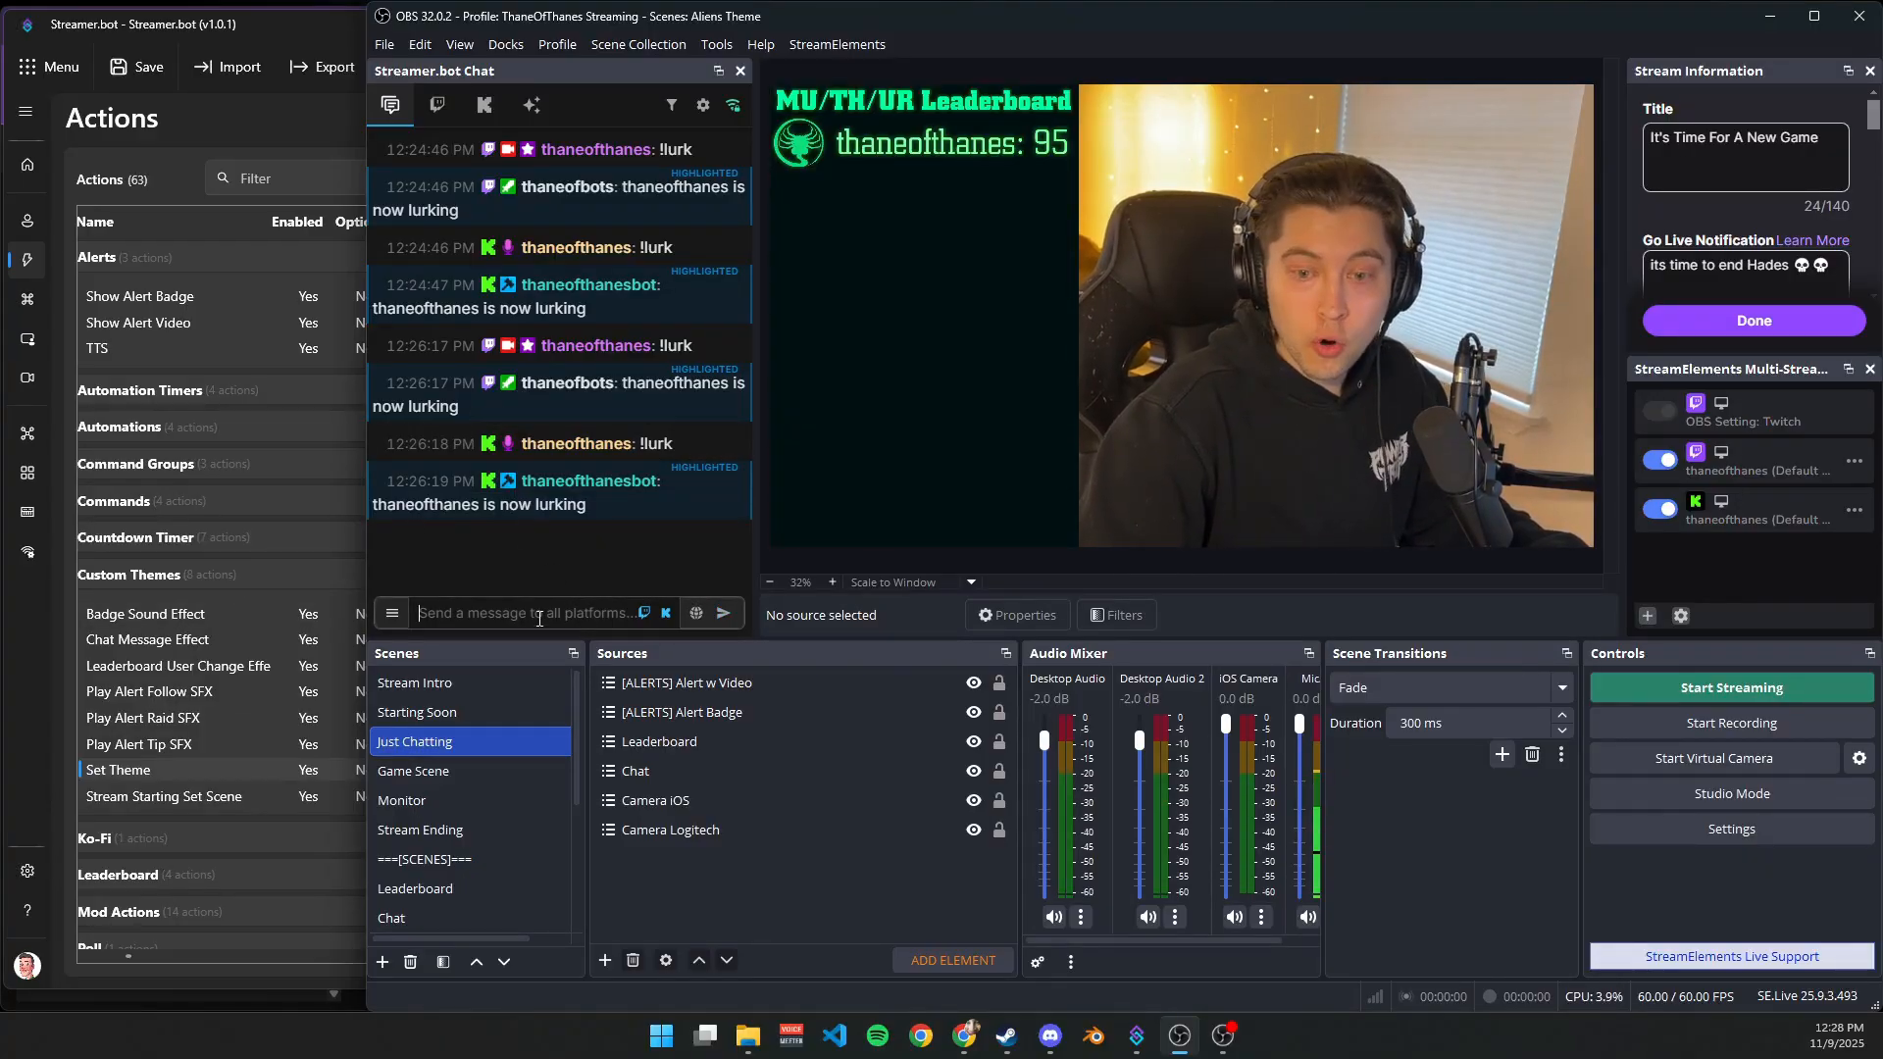
Send test chat messages including hello, sdfd and fds to all platforms with the Aliens Theme Just Chatting scene live.
{"action": "left_click", "coordinate": [538, 615]}
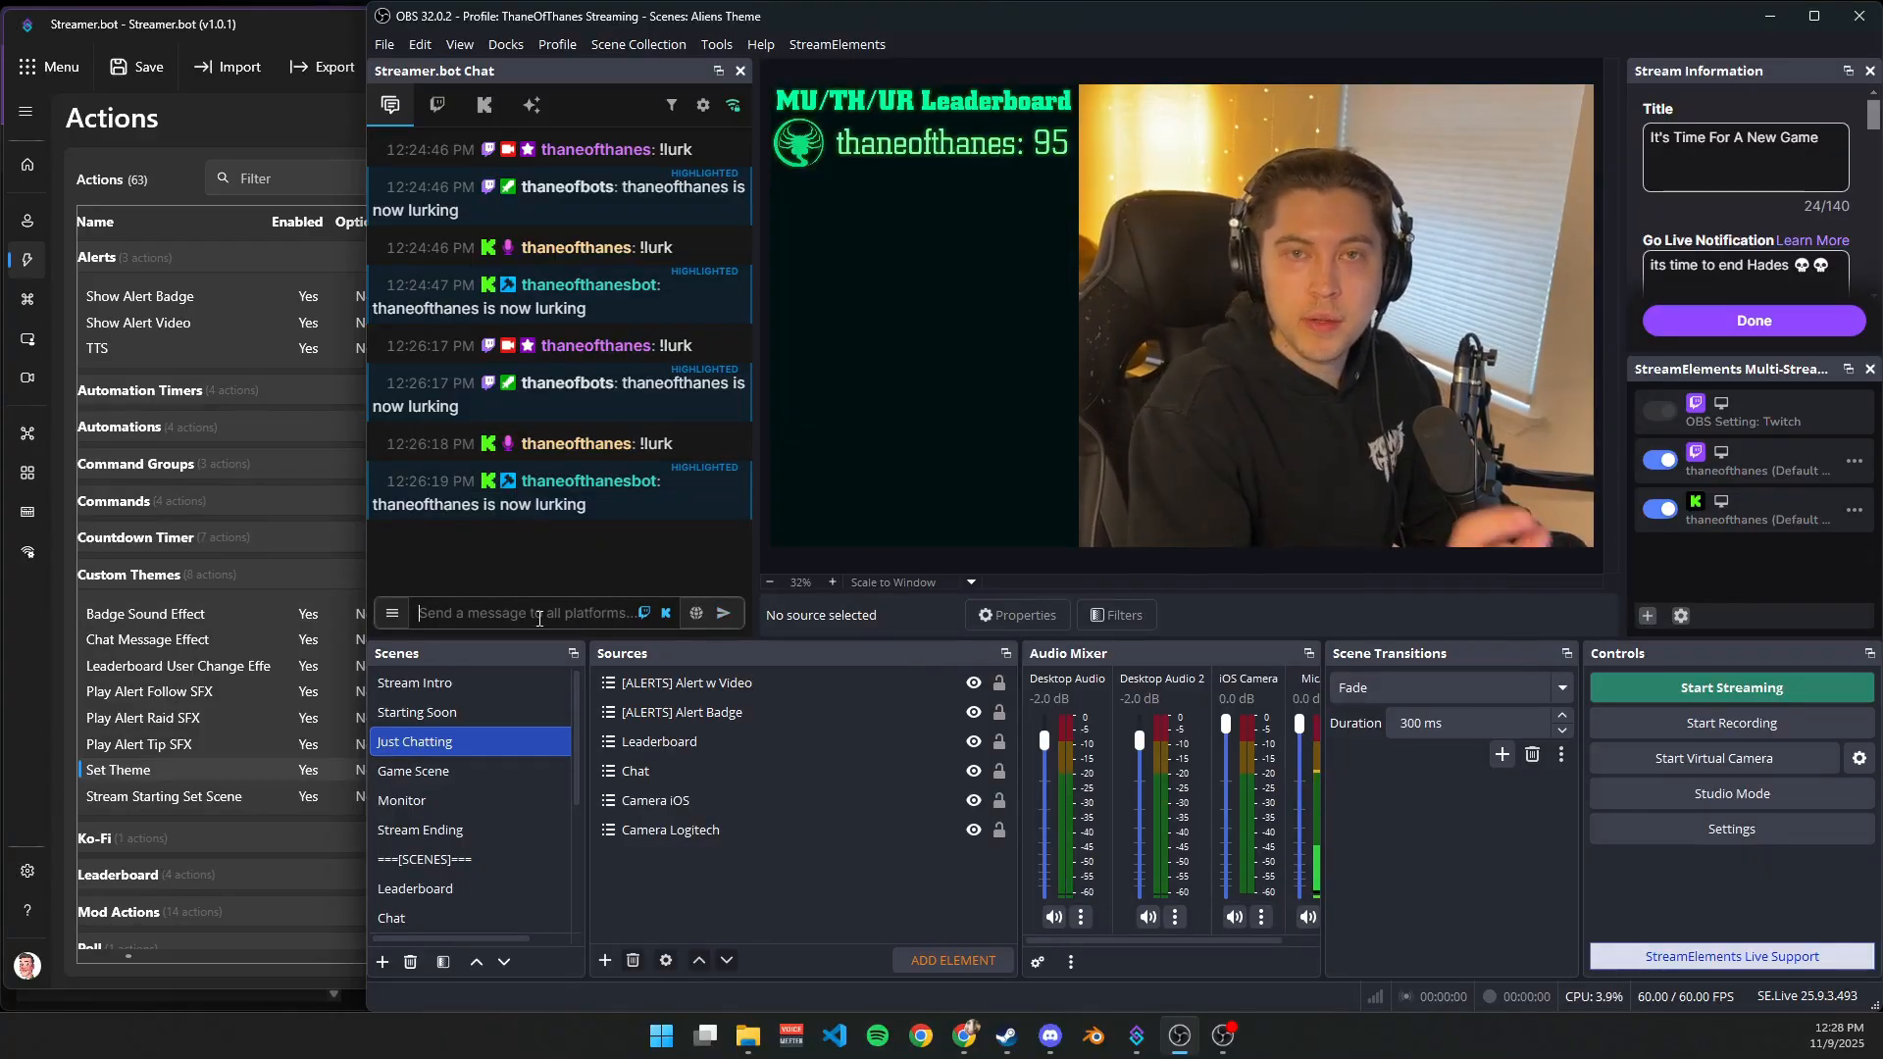
{"action": "type", "text": "hello"}
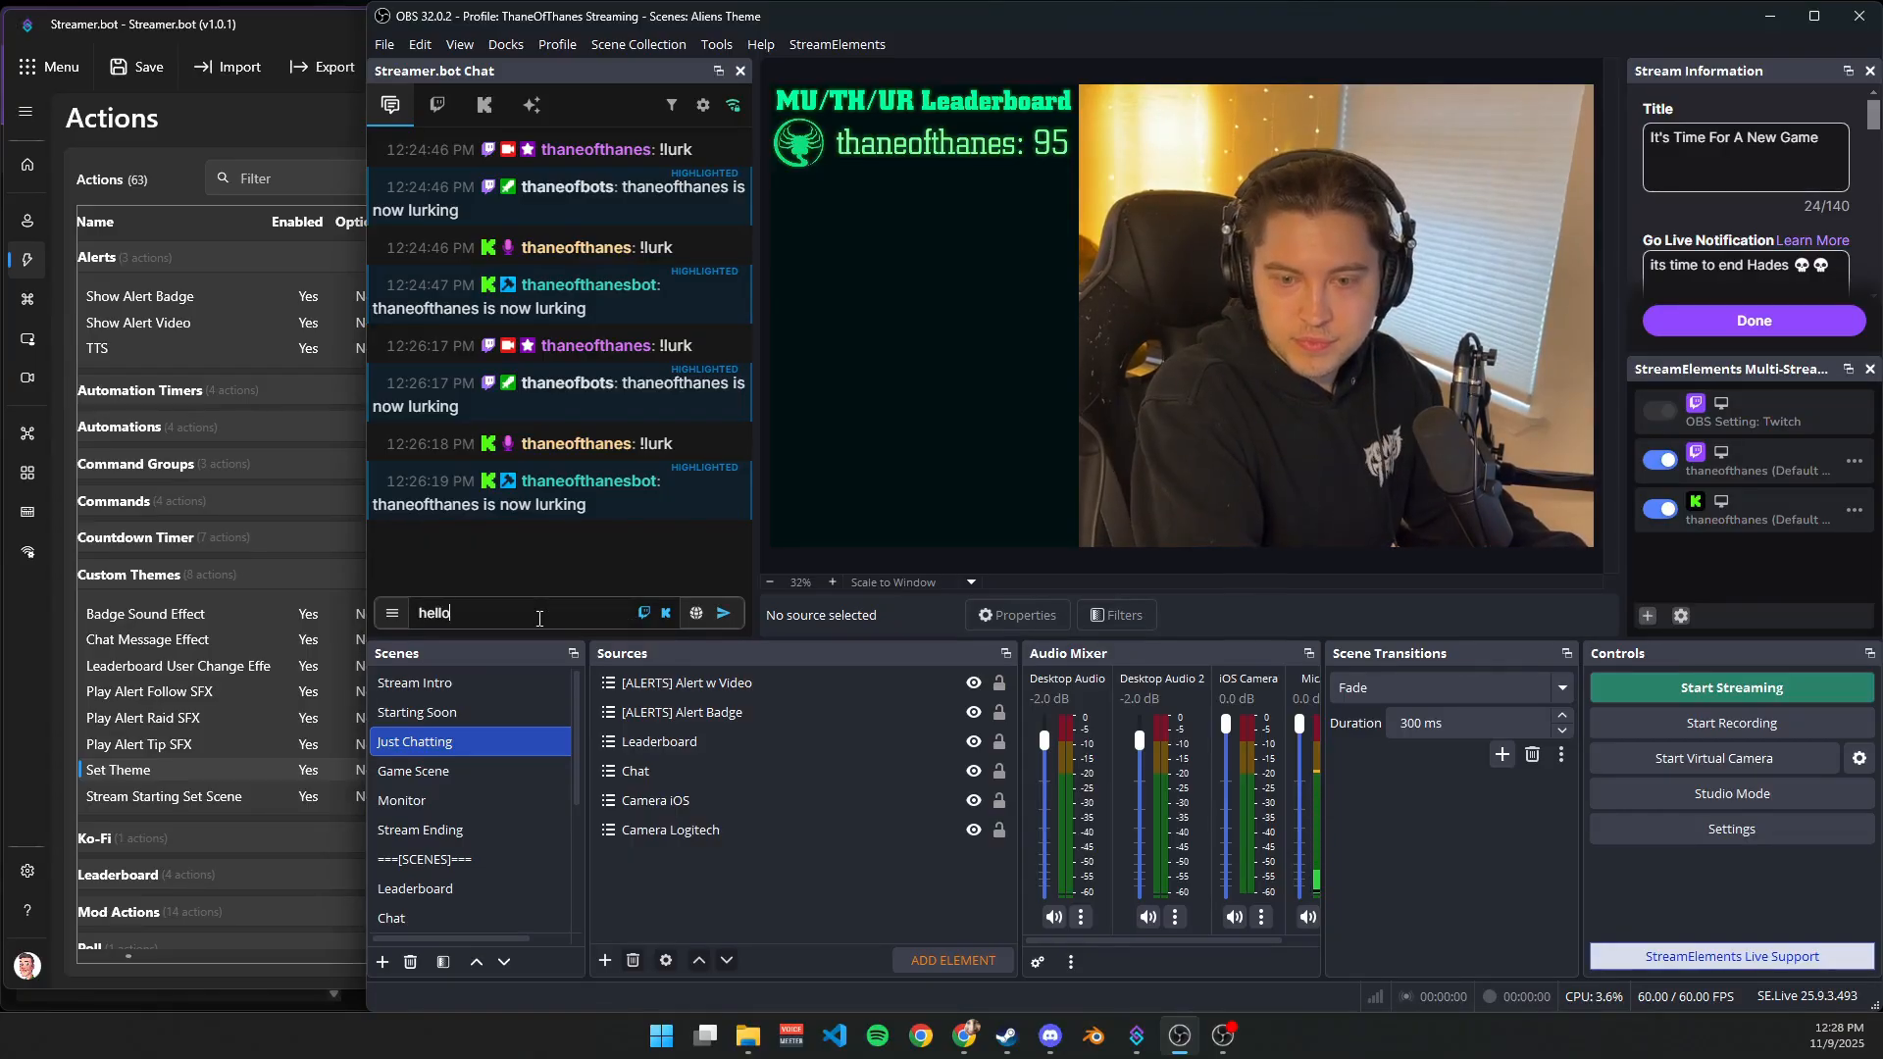
{"action": "key", "text": "Return"}
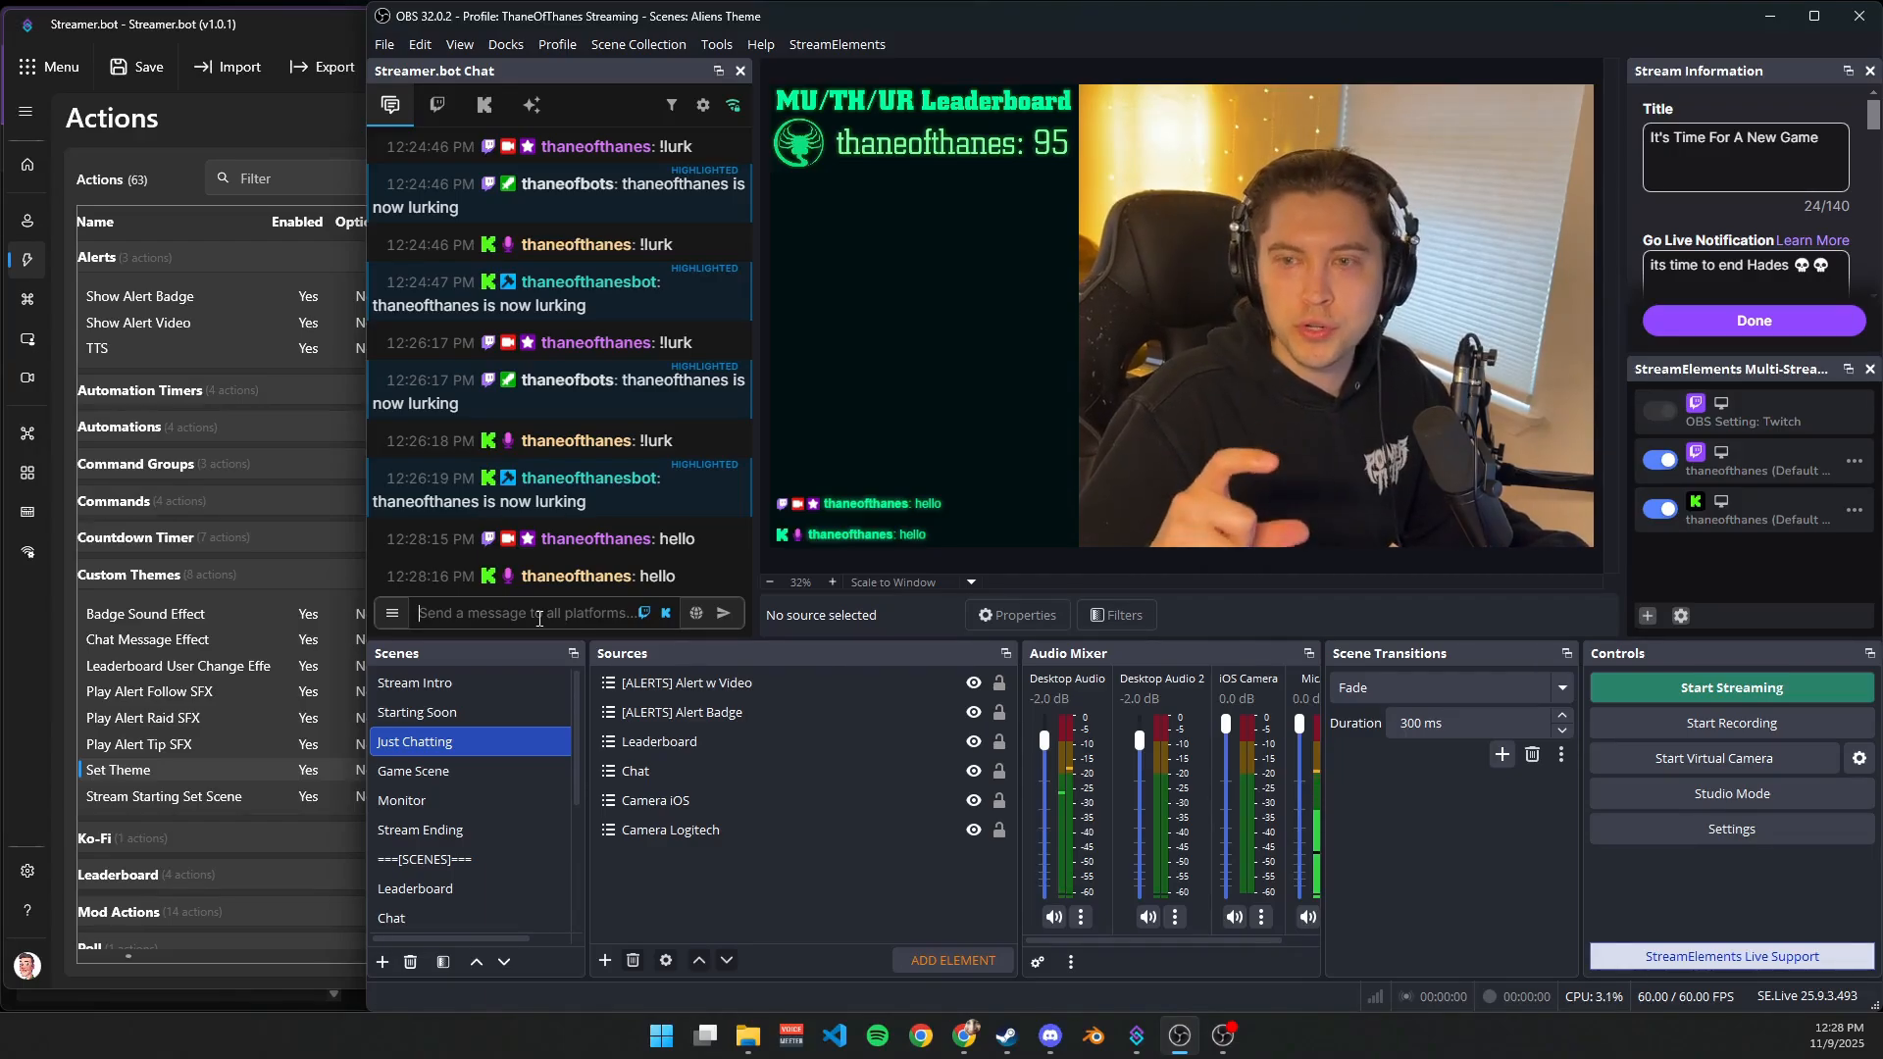
{"action": "type", "text": "sdfd"}
{"action": "key", "text": "Return"}
{"action": "type", "text": "fds"}
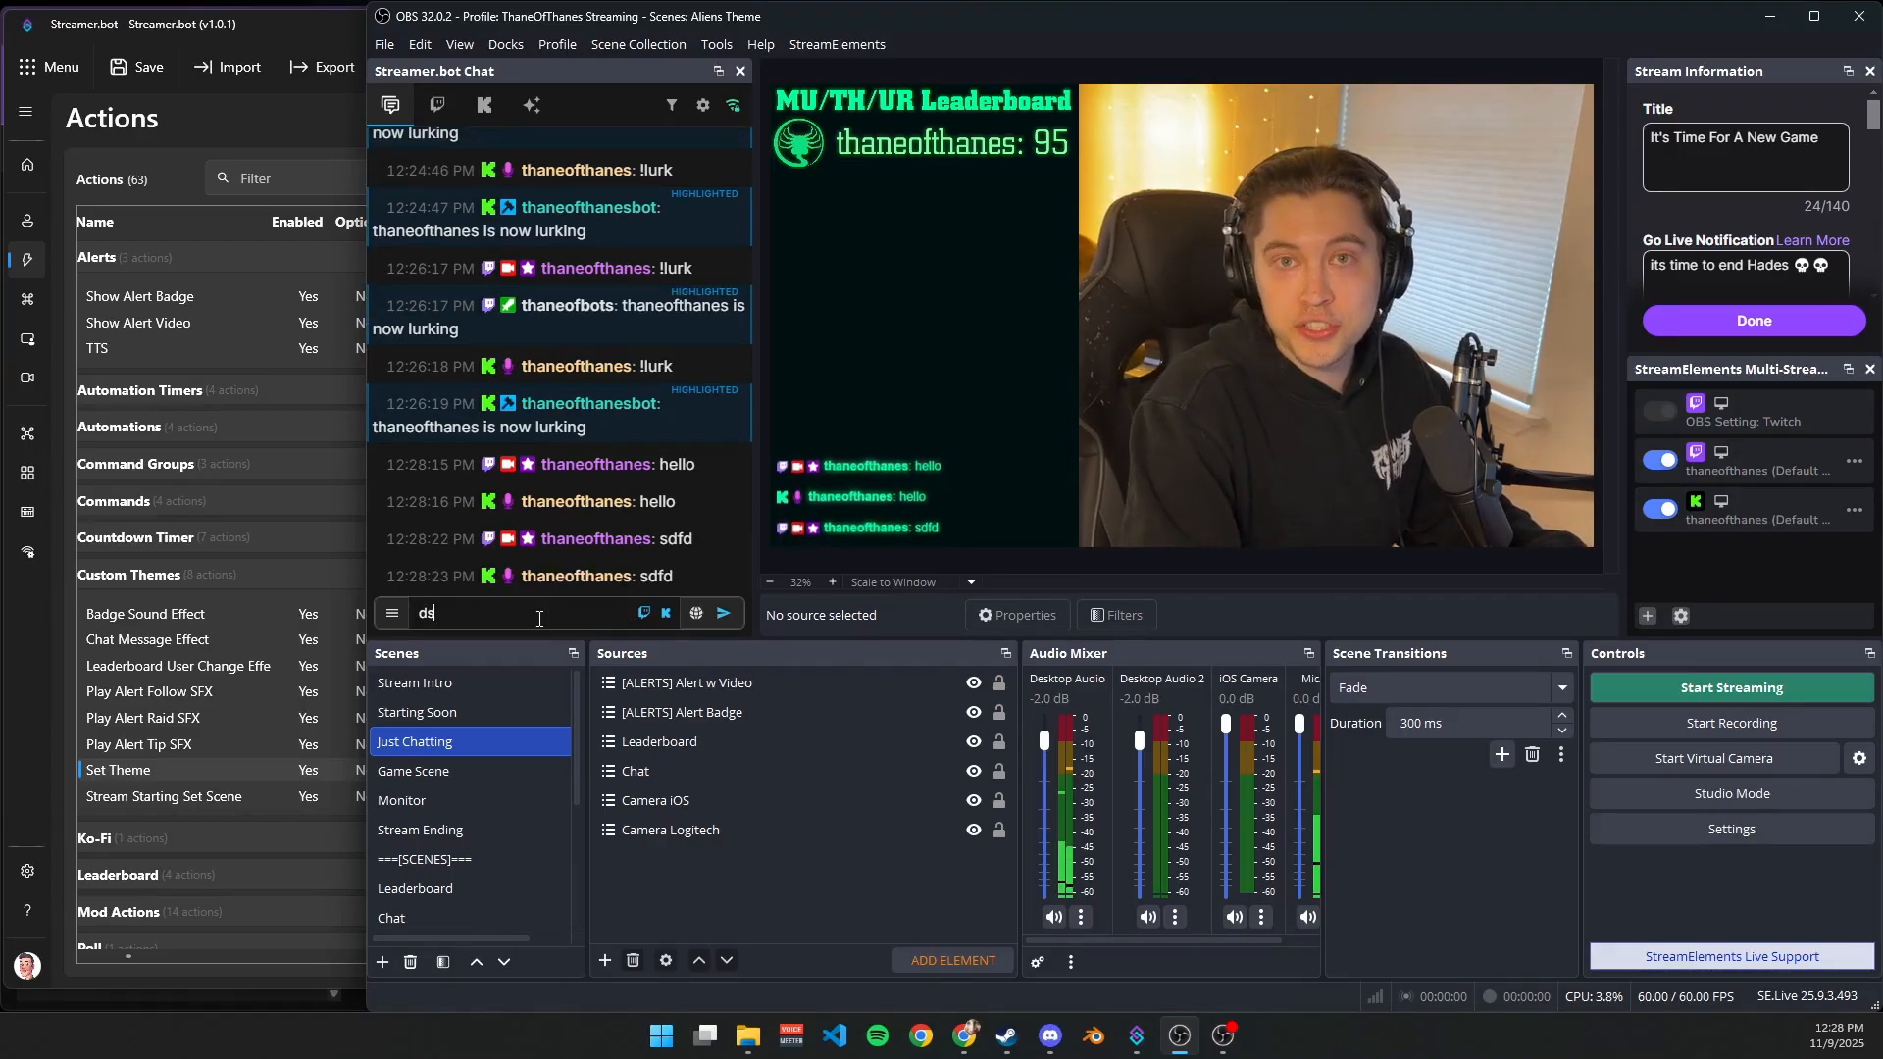
{"action": "key", "text": "Return"}
{"action": "type", "text": "ds"}
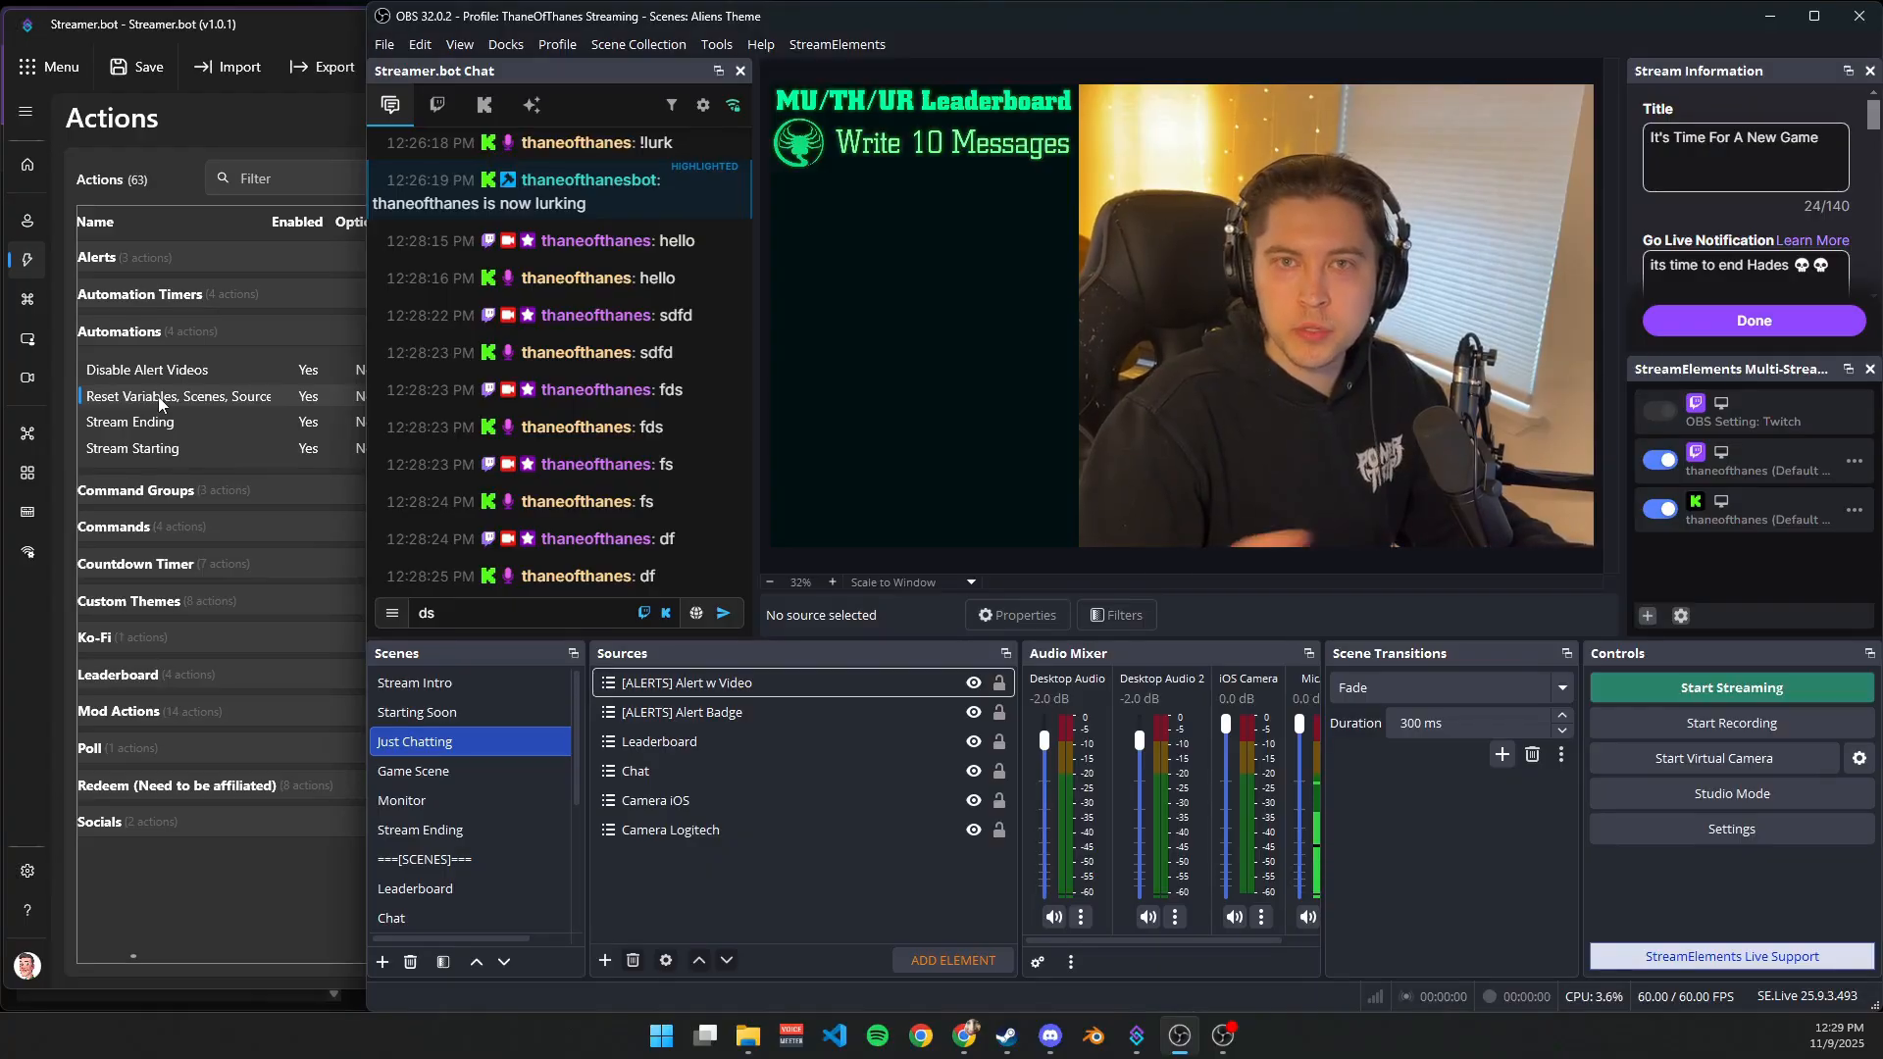
Replace the unsent chat draft with lsdjf and send it to all platforms.
{"action": "double_click", "coordinate": [408, 616]}
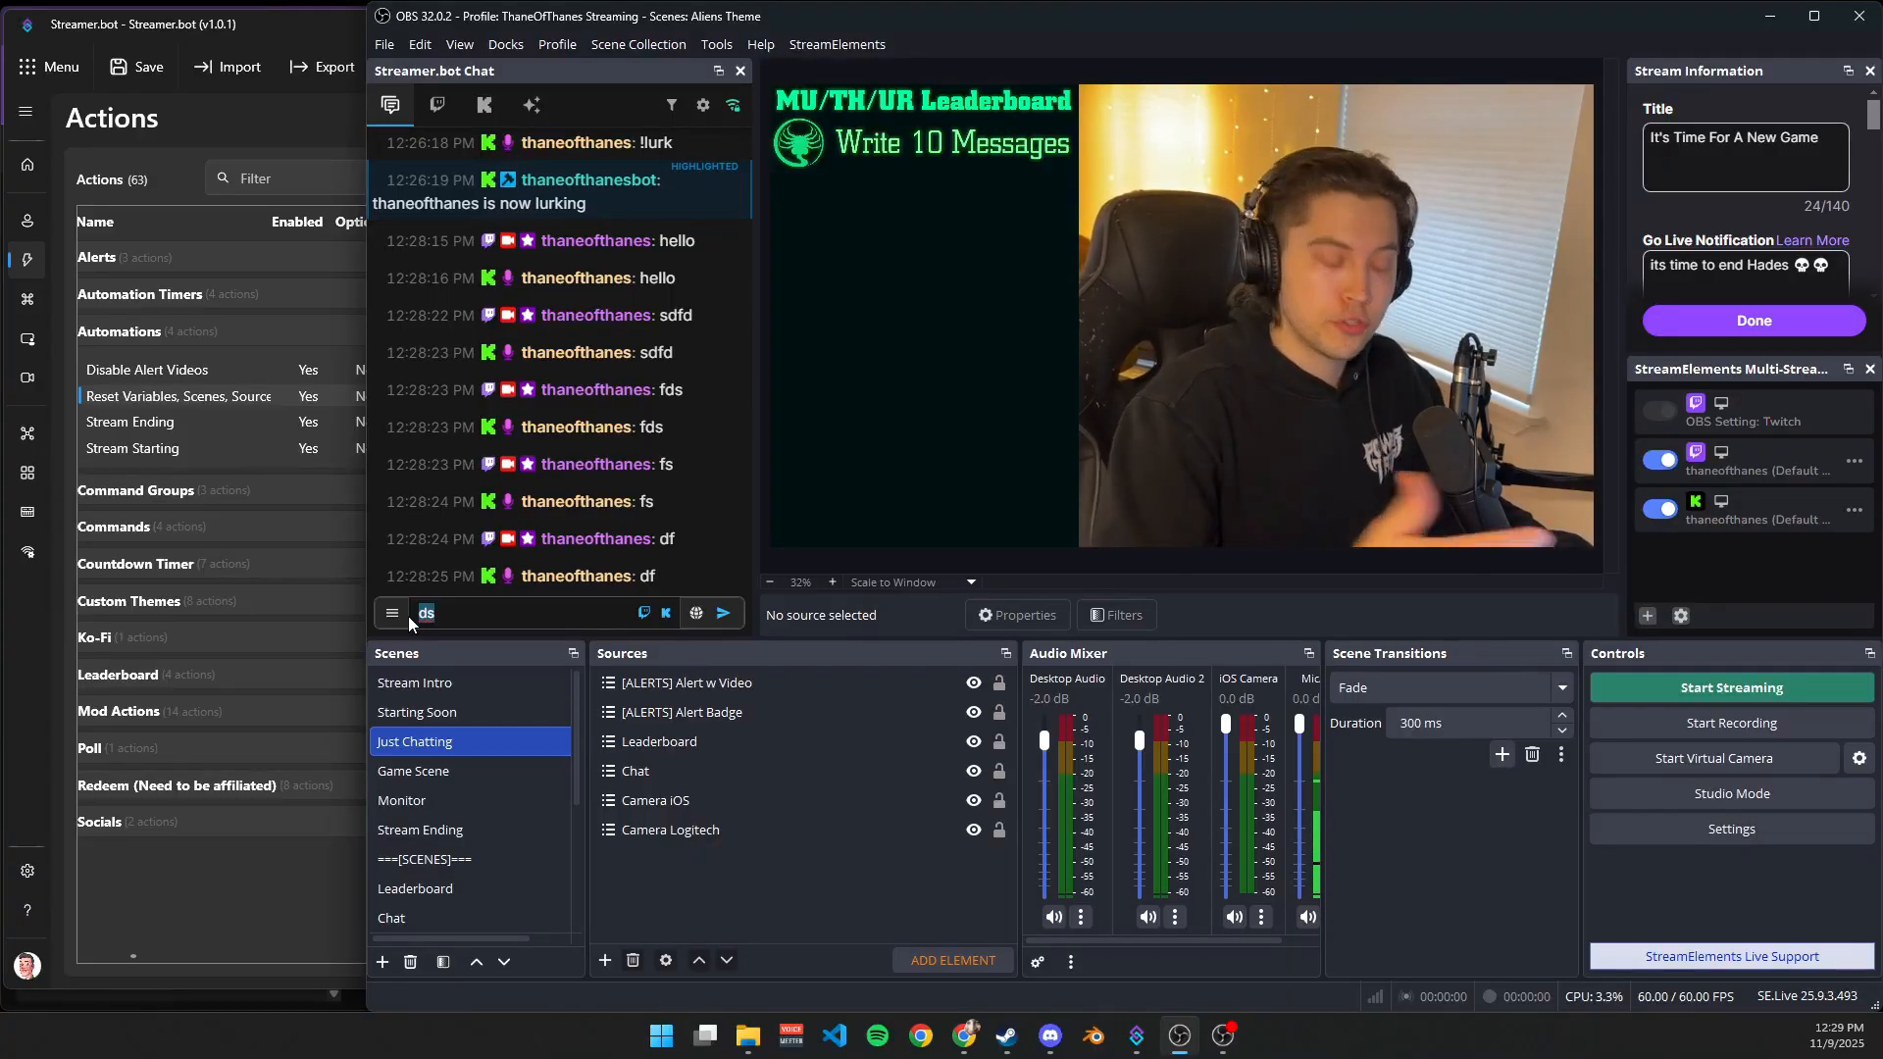
{"action": "type", "text": "lsdjf"}
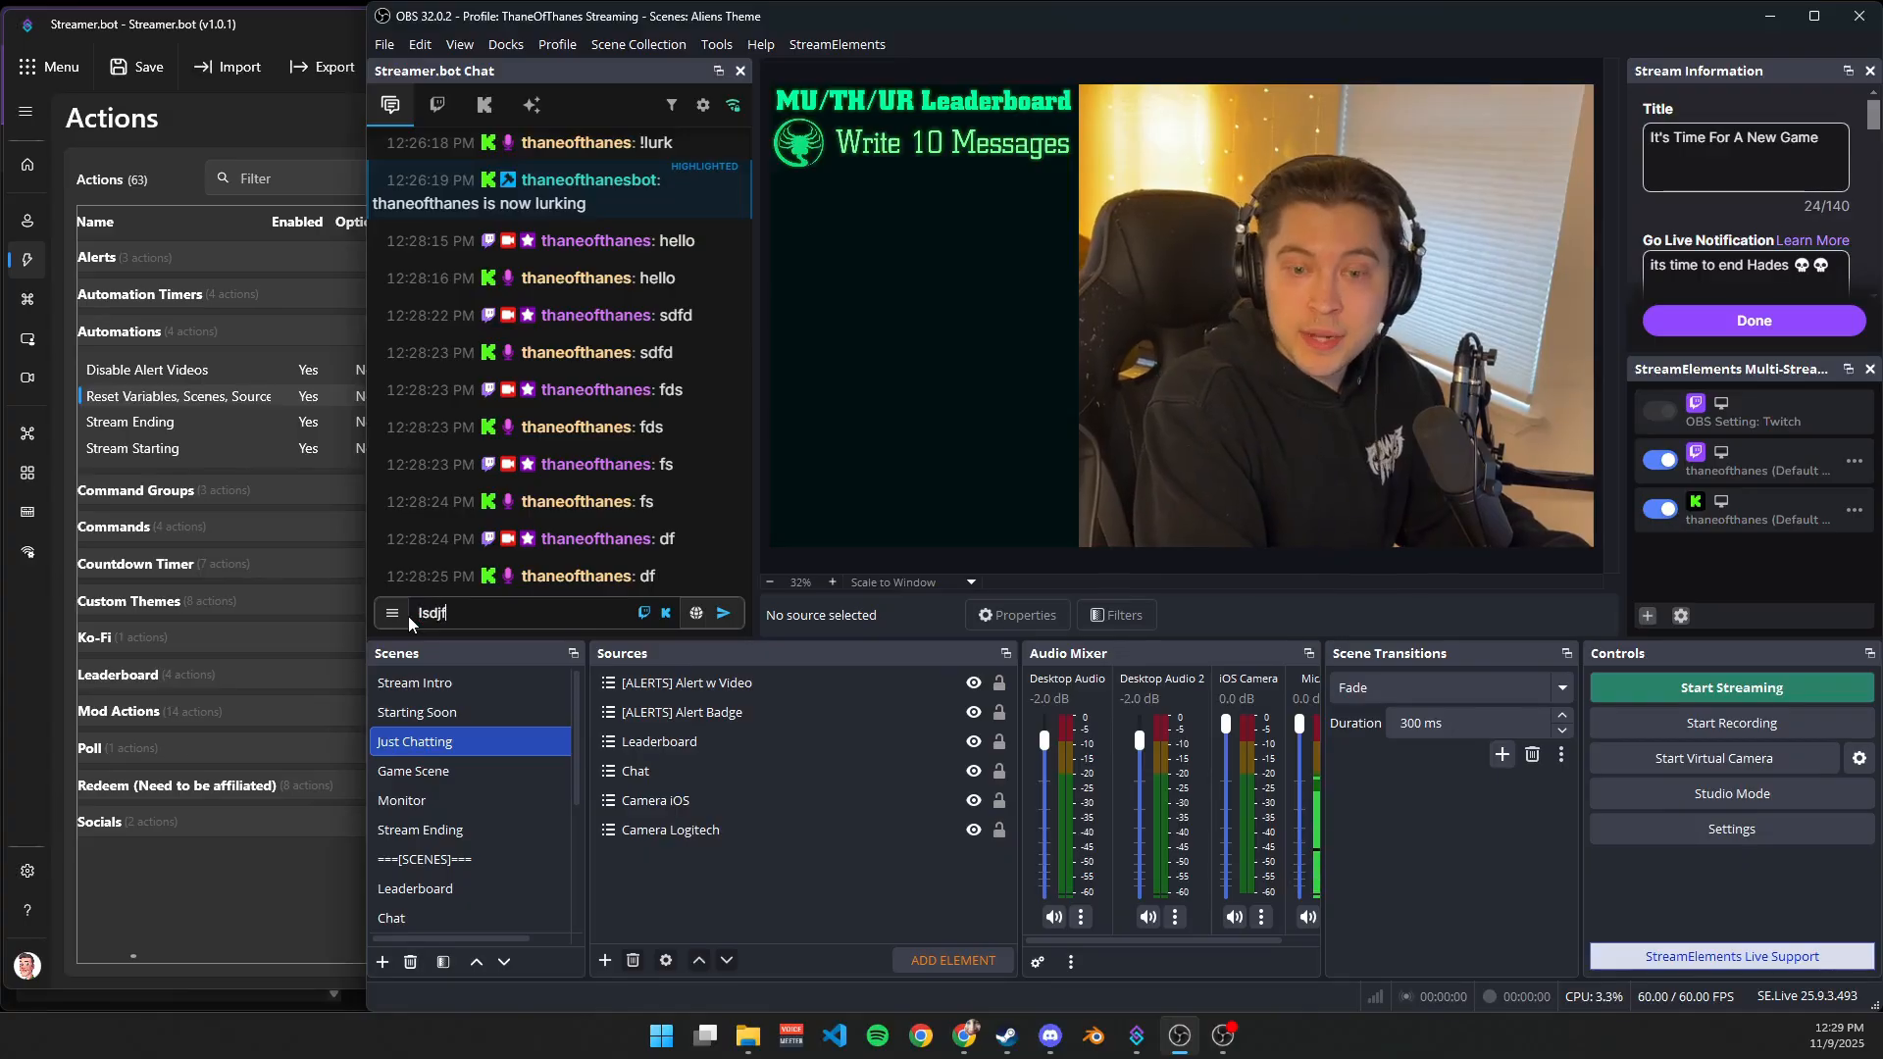
{"action": "key", "text": "Return"}
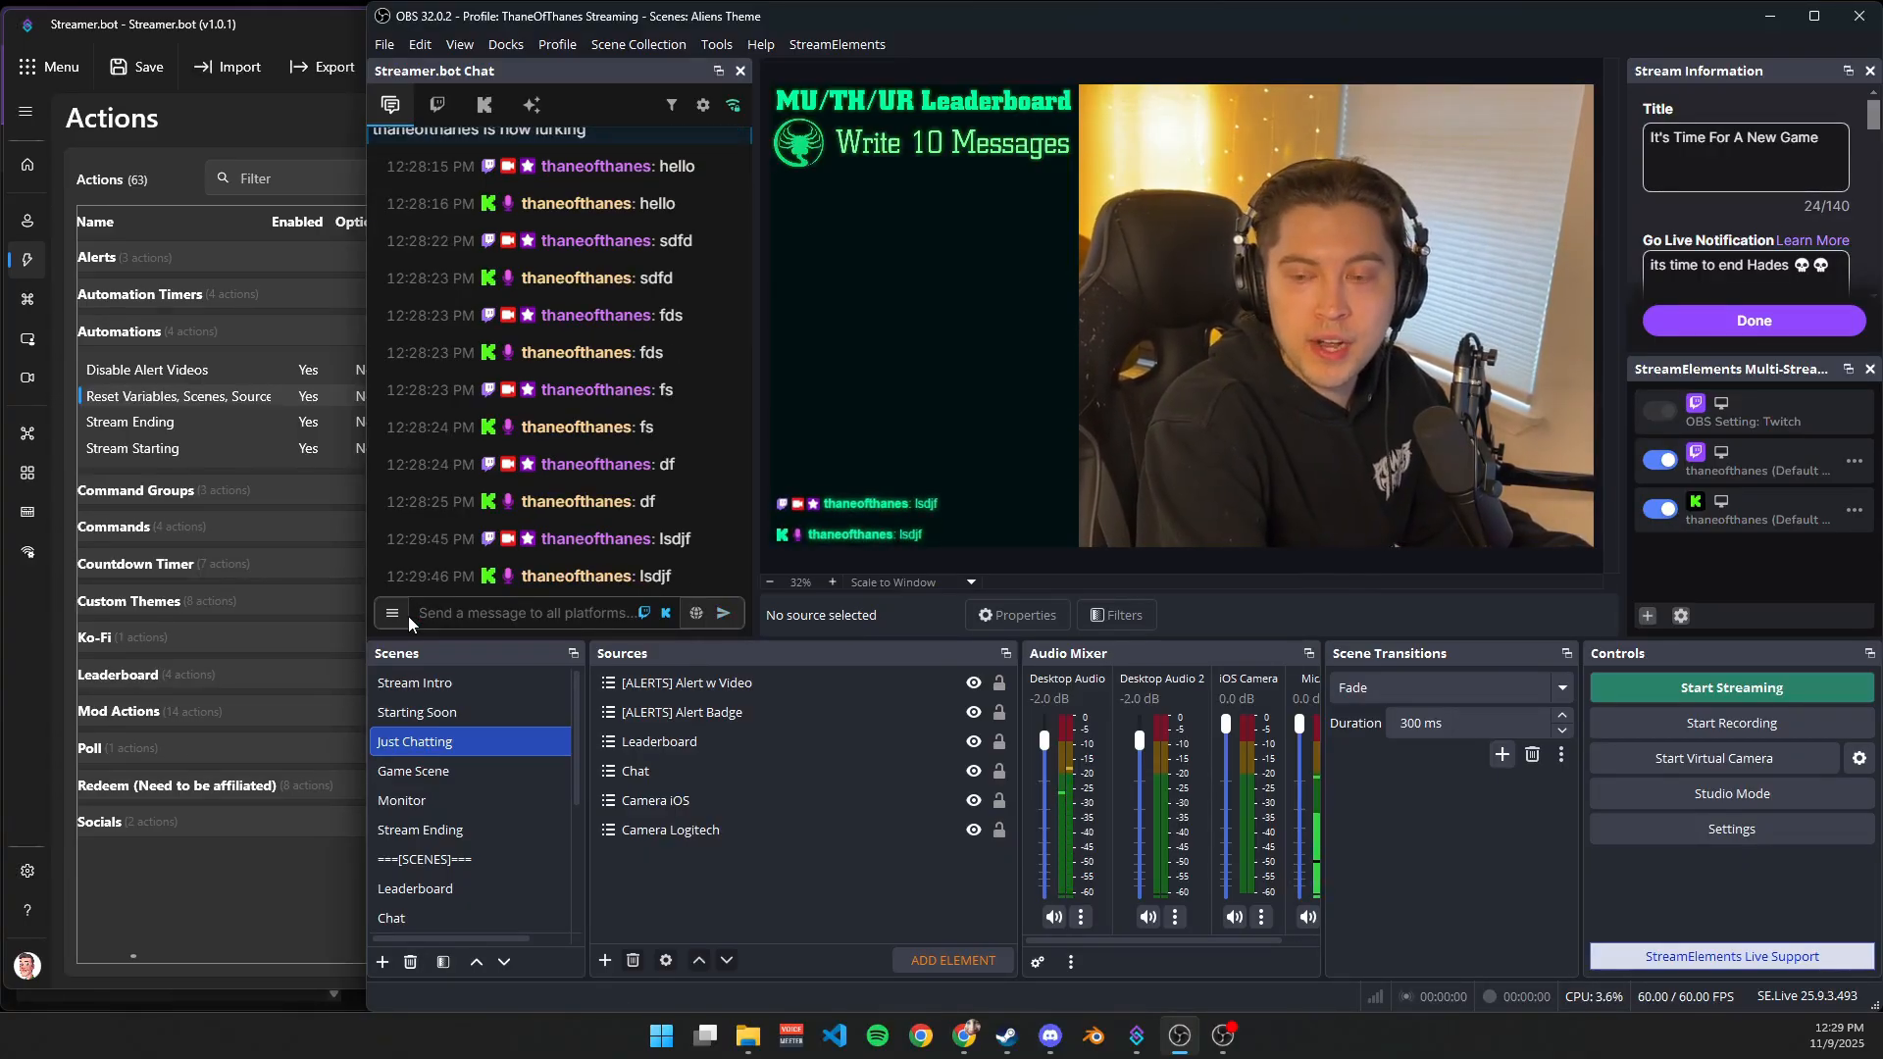
Send the !checkleaderboard command in chat to query the leaderboard message count.
{"action": "type", "text": "!chea"}
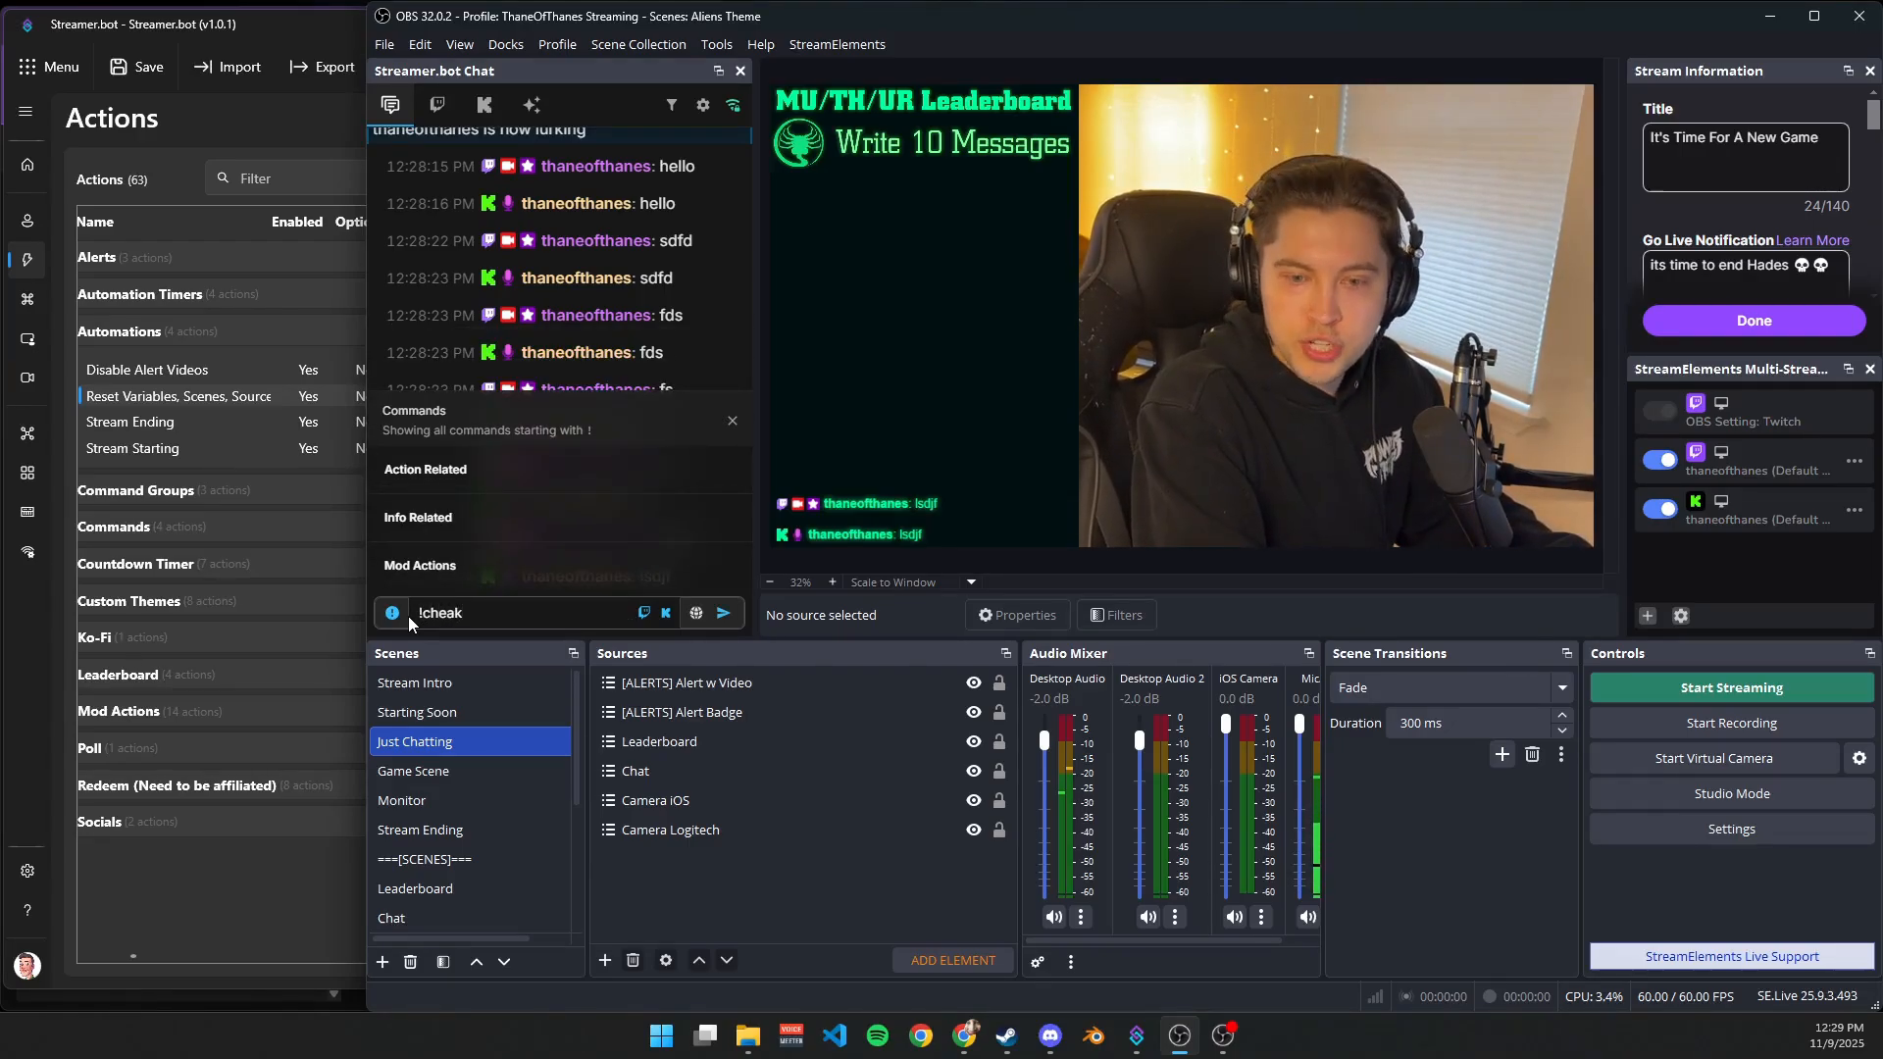
{"action": "type", "text": "k"}
{"action": "key", "text": "BackSpace"}
{"action": "key", "text": "BackSpace"}
{"action": "type", "text": "ckleaderboard"}
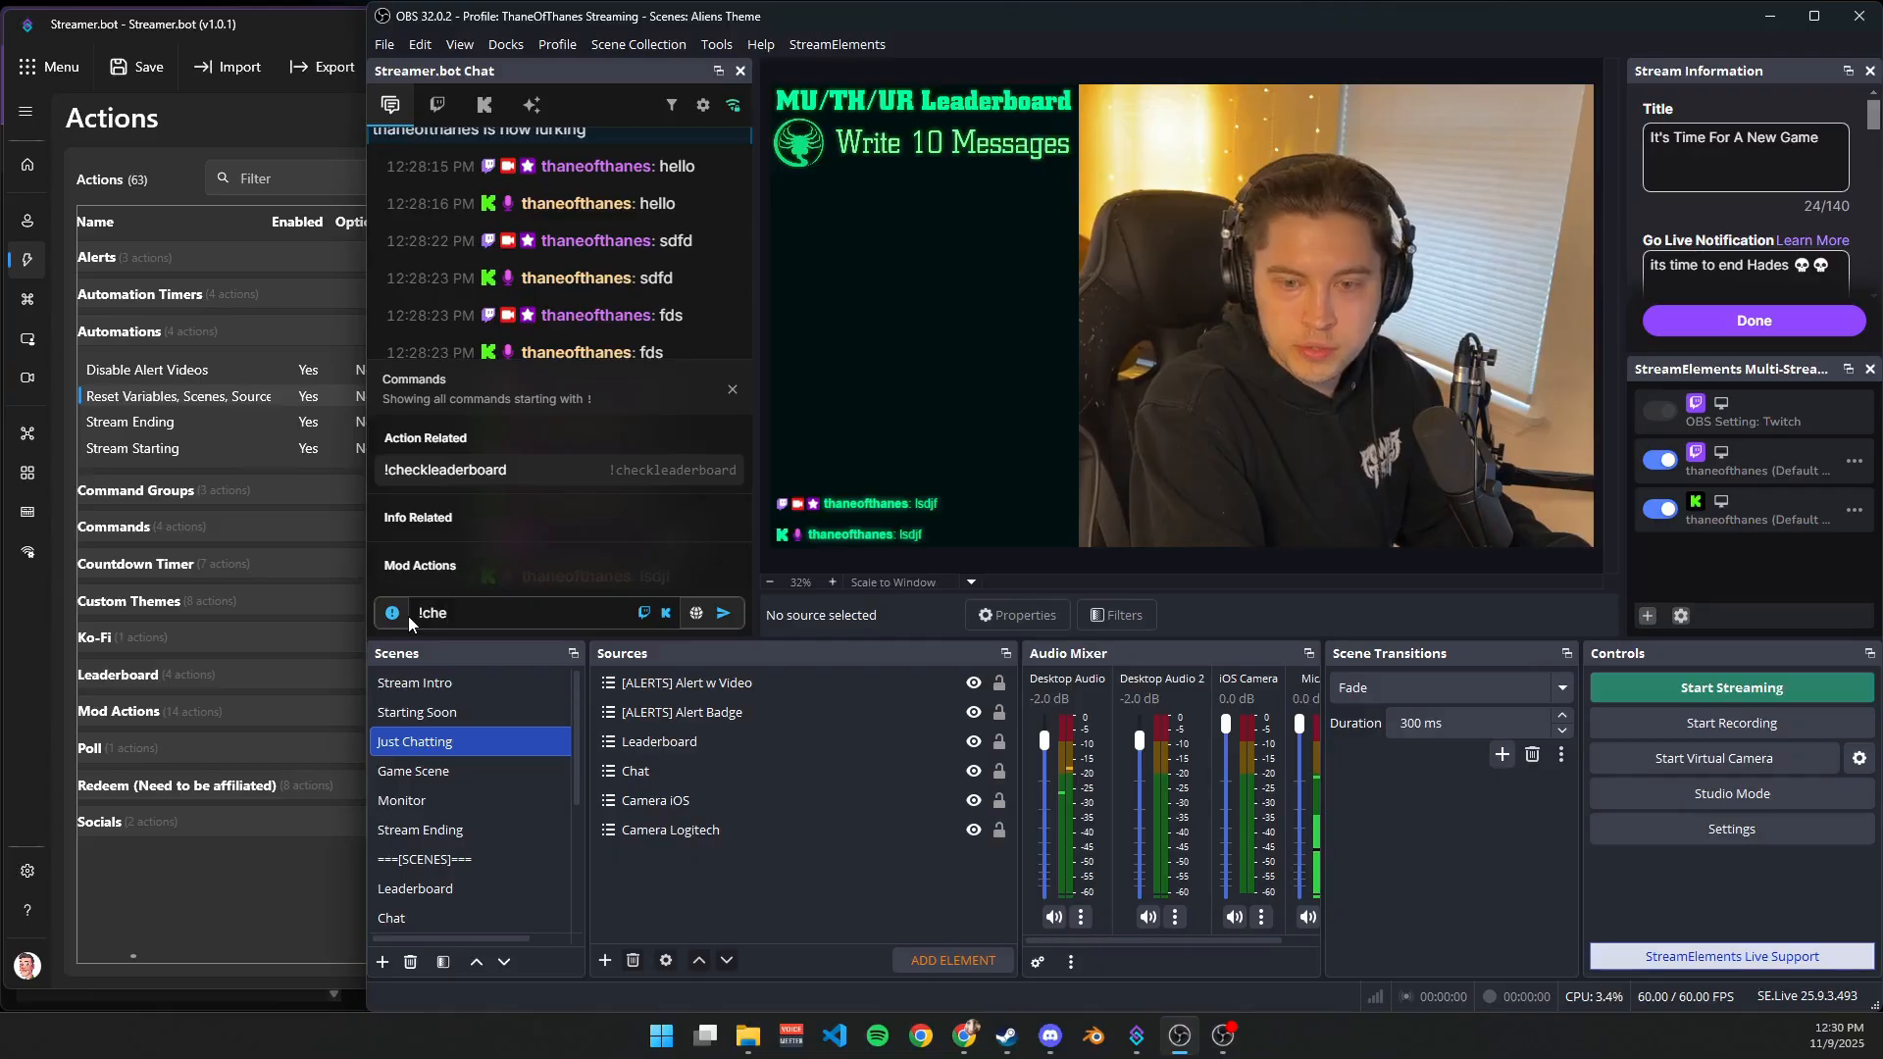
{"action": "key", "text": "Return"}
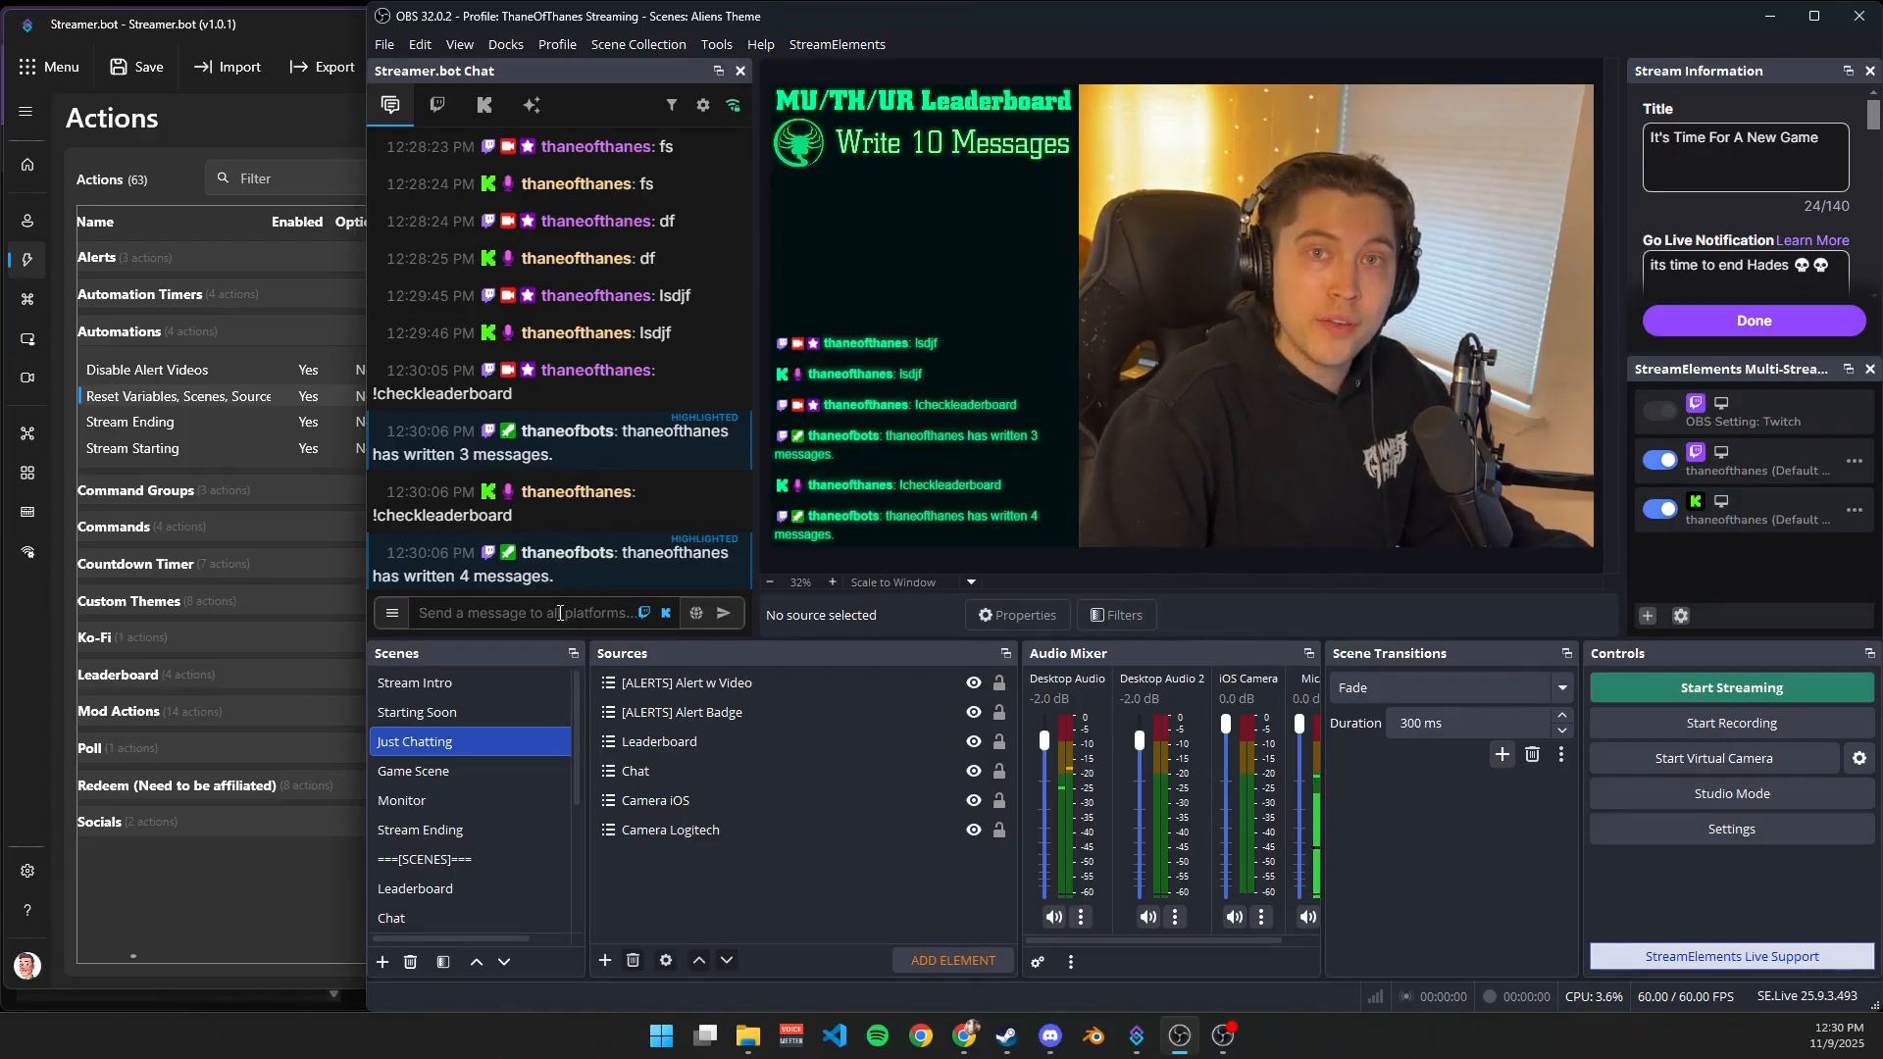
Send further short chat messages such as dfr, df and d to reach the leaderboard's 10-message threshold.
{"action": "type", "text": "d"}
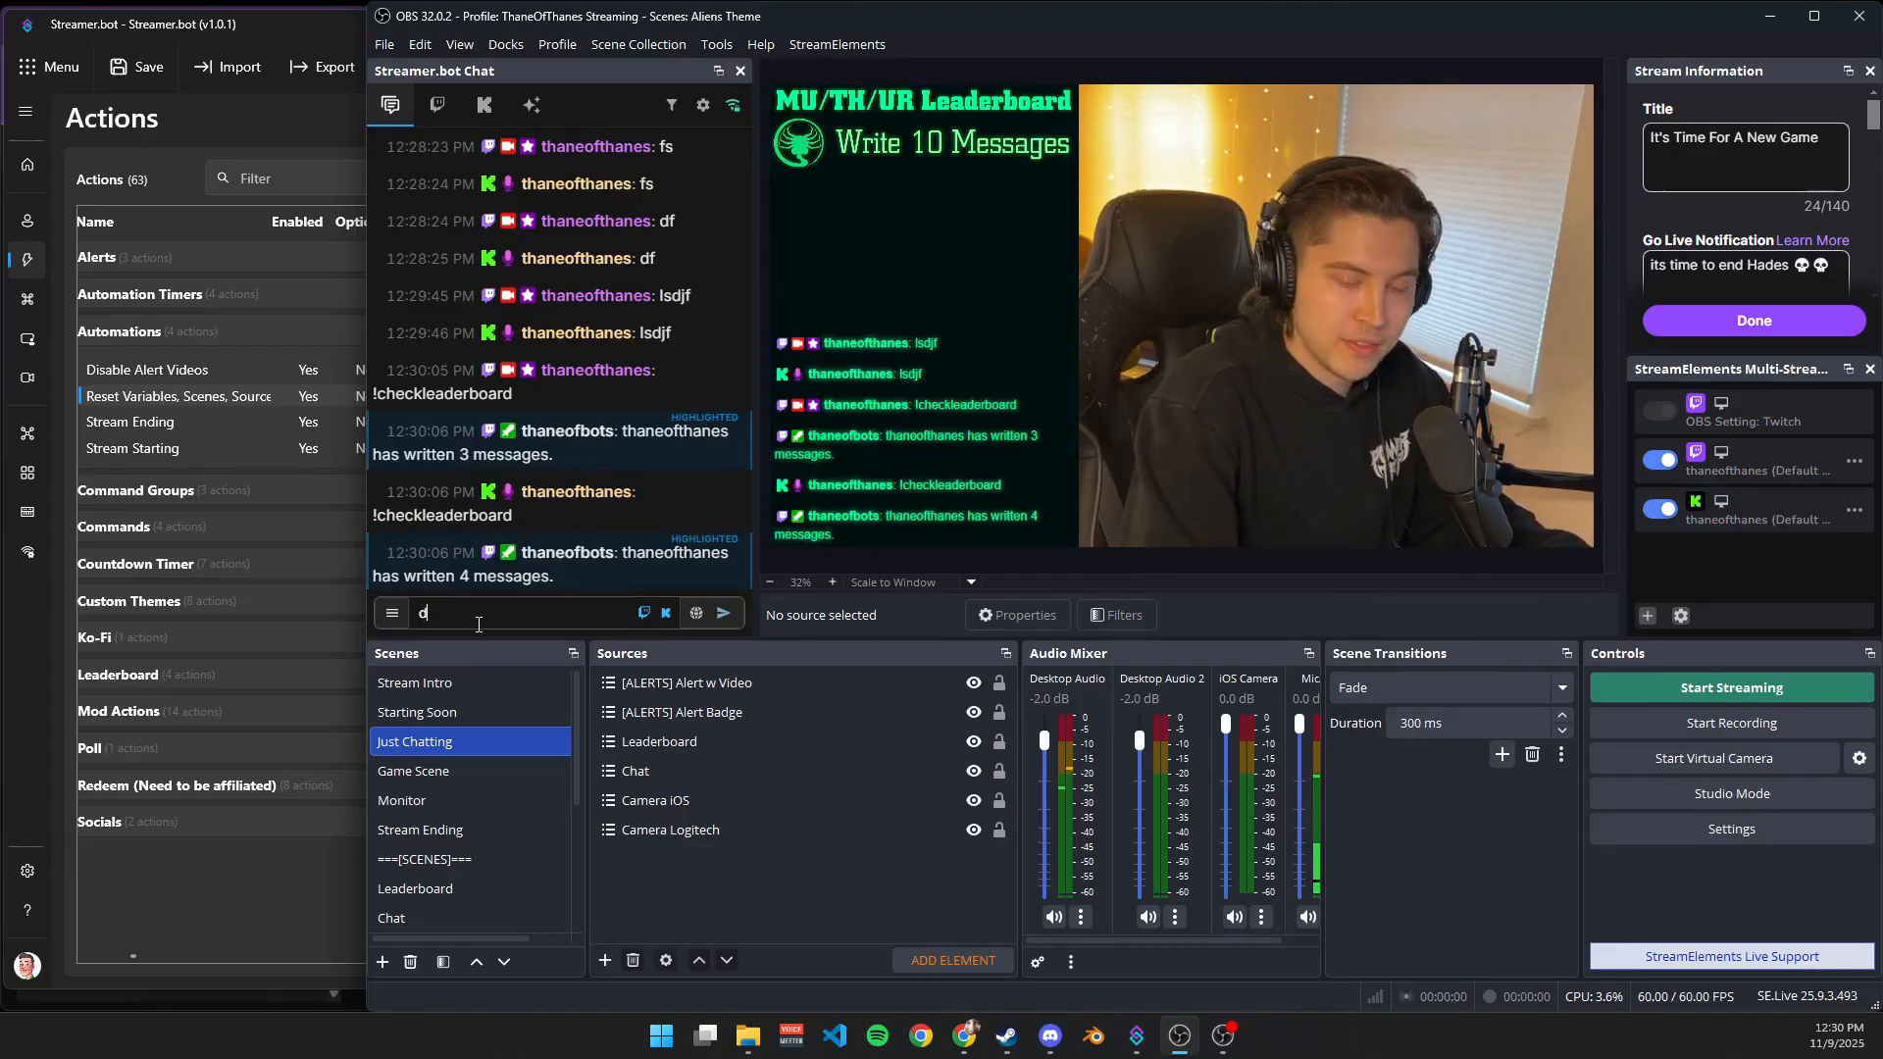
{"action": "type", "text": "ffr"}
{"action": "key", "text": "Return"}
{"action": "type", "text": "df"}
{"action": "key", "text": "Return"}
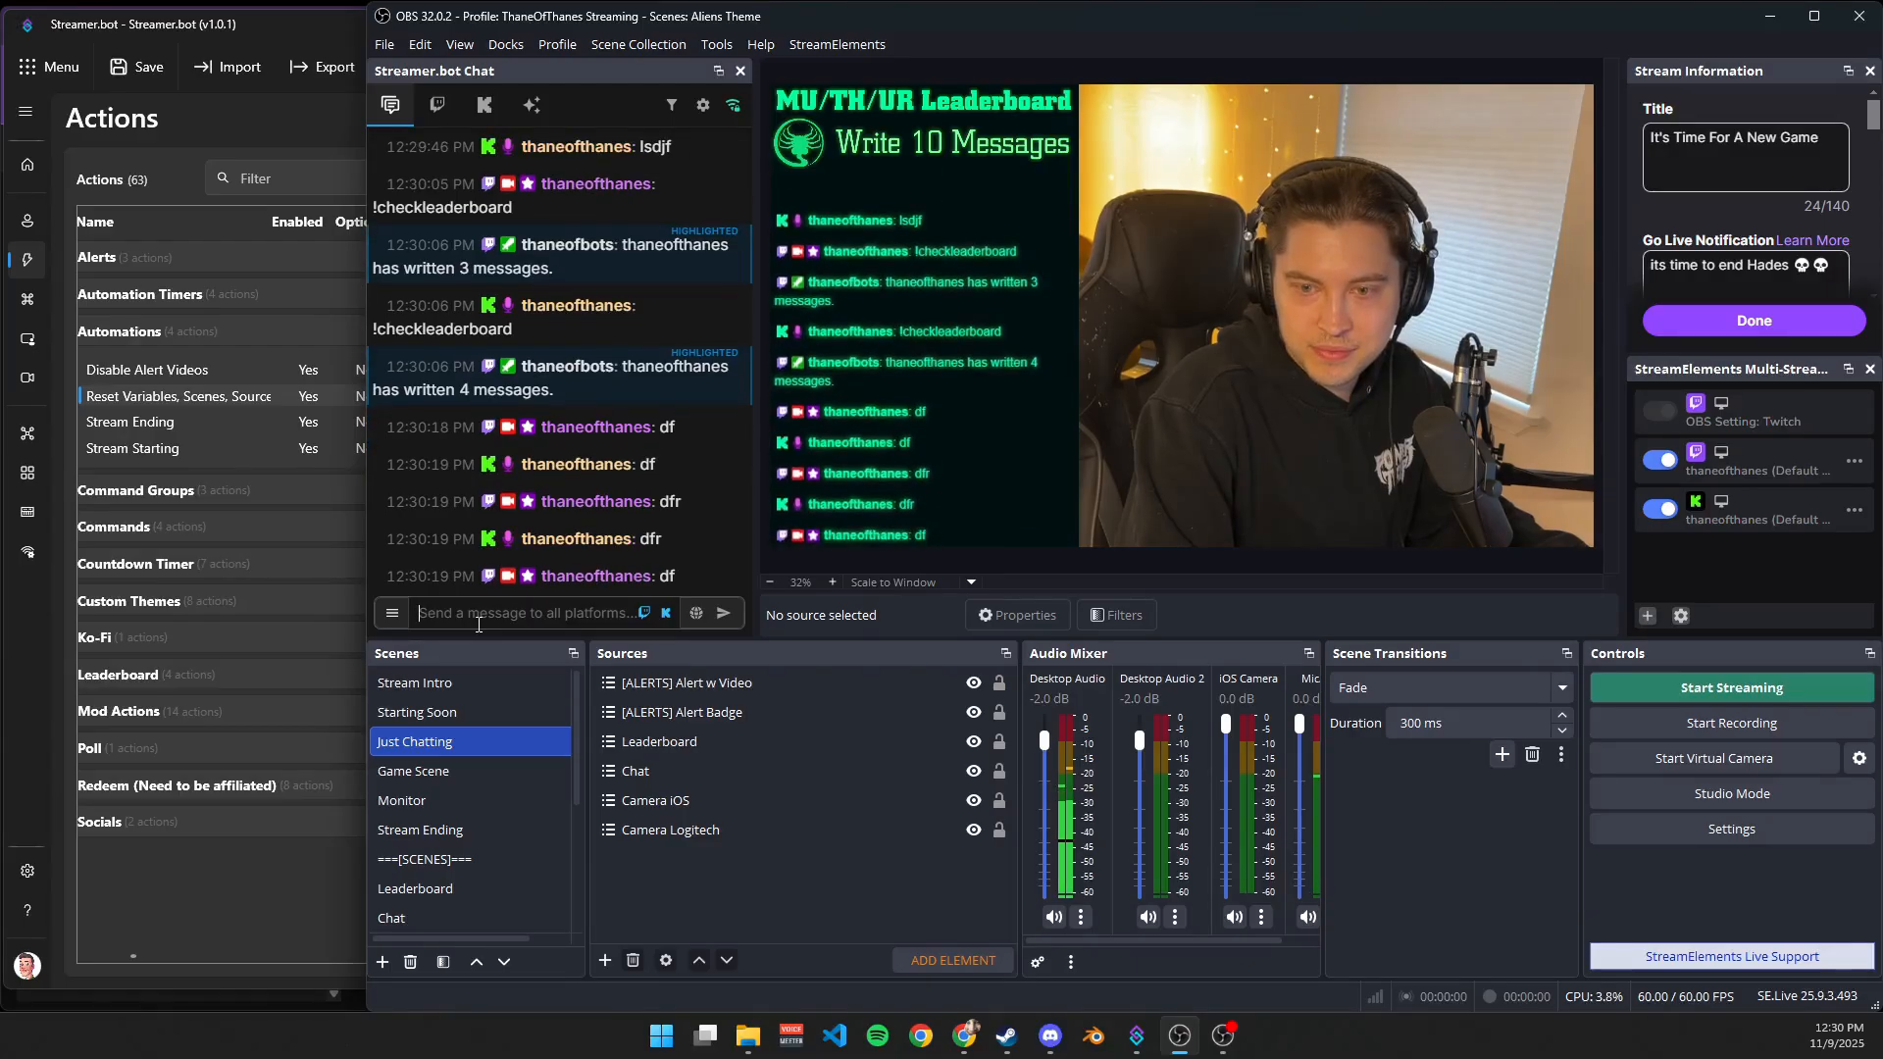
{"action": "type", "text": "d"}
{"action": "key", "text": "Return"}
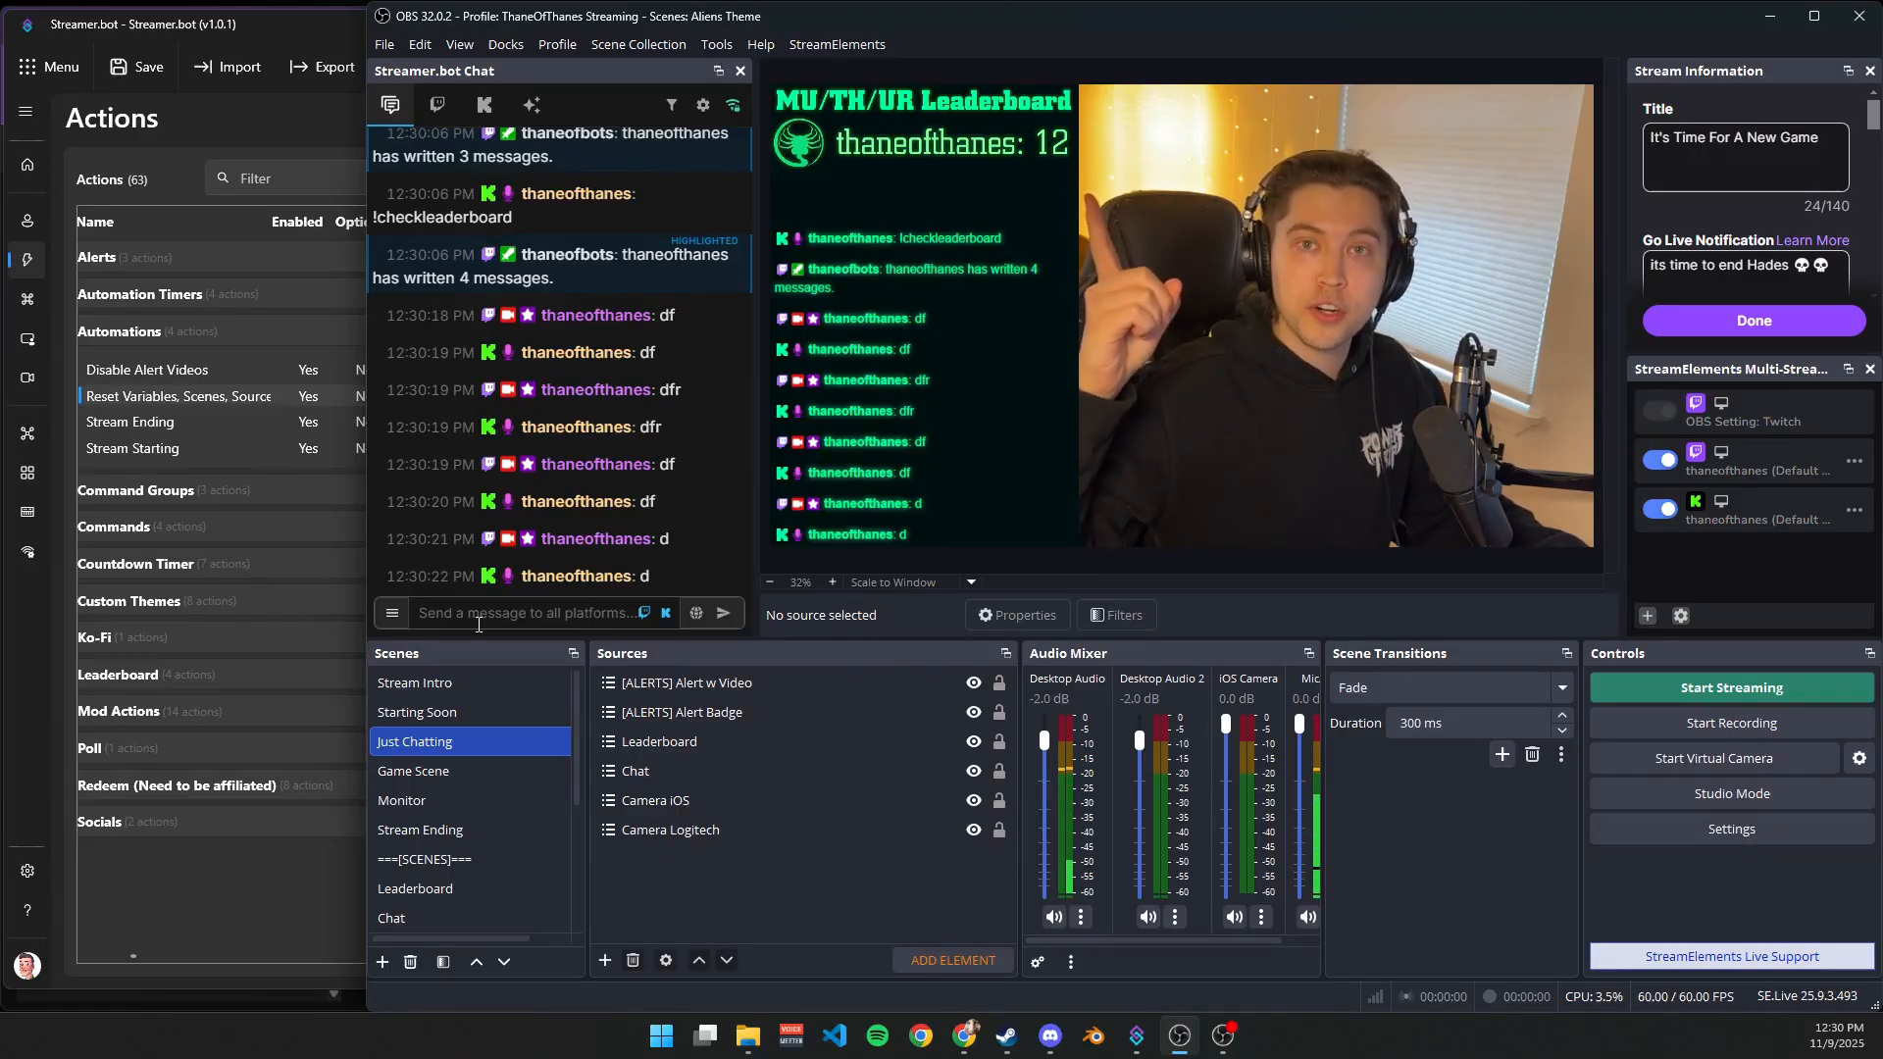
Send one more d message in chat to all platforms.
{"action": "type", "text": "d"}
{"action": "key", "text": "Return"}
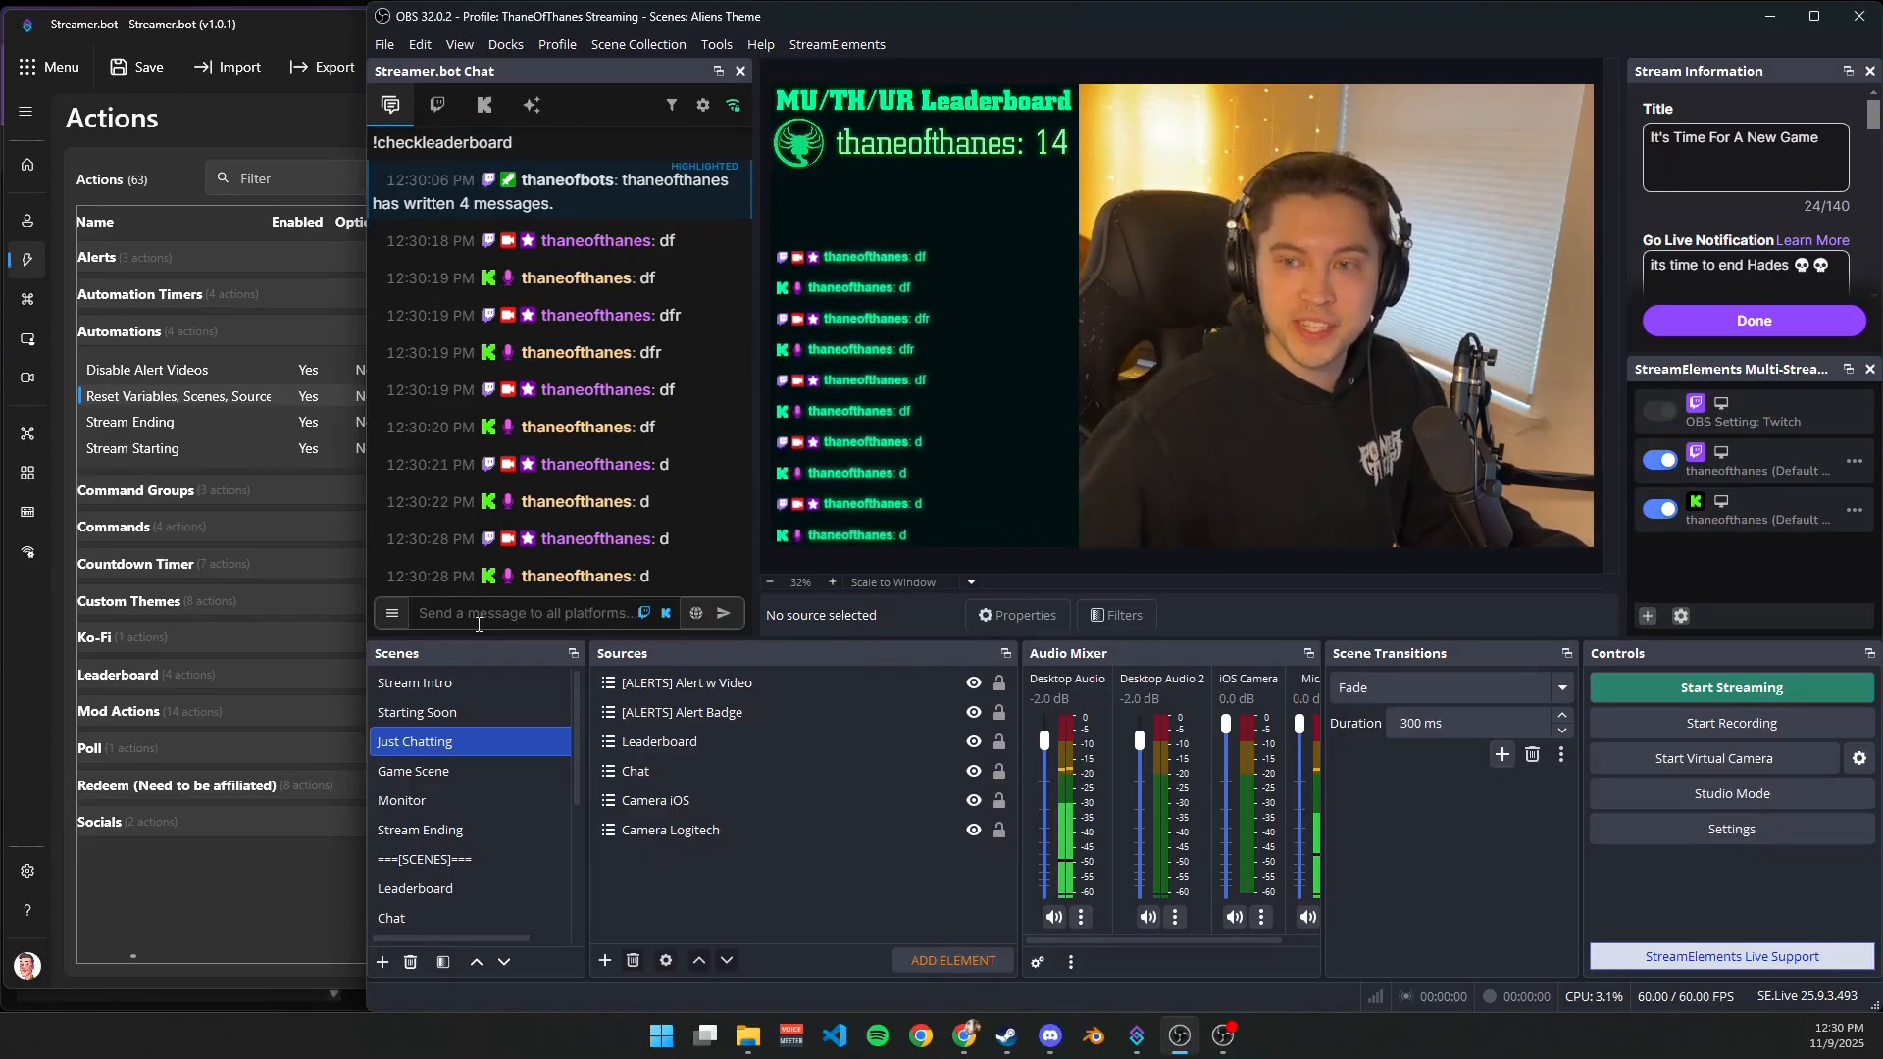
Switch to Streamer.bot and view the sub-actions of the Stream Starting Set Scene action in the Custom Themes group.
{"action": "left_click", "coordinate": [293, 574]}
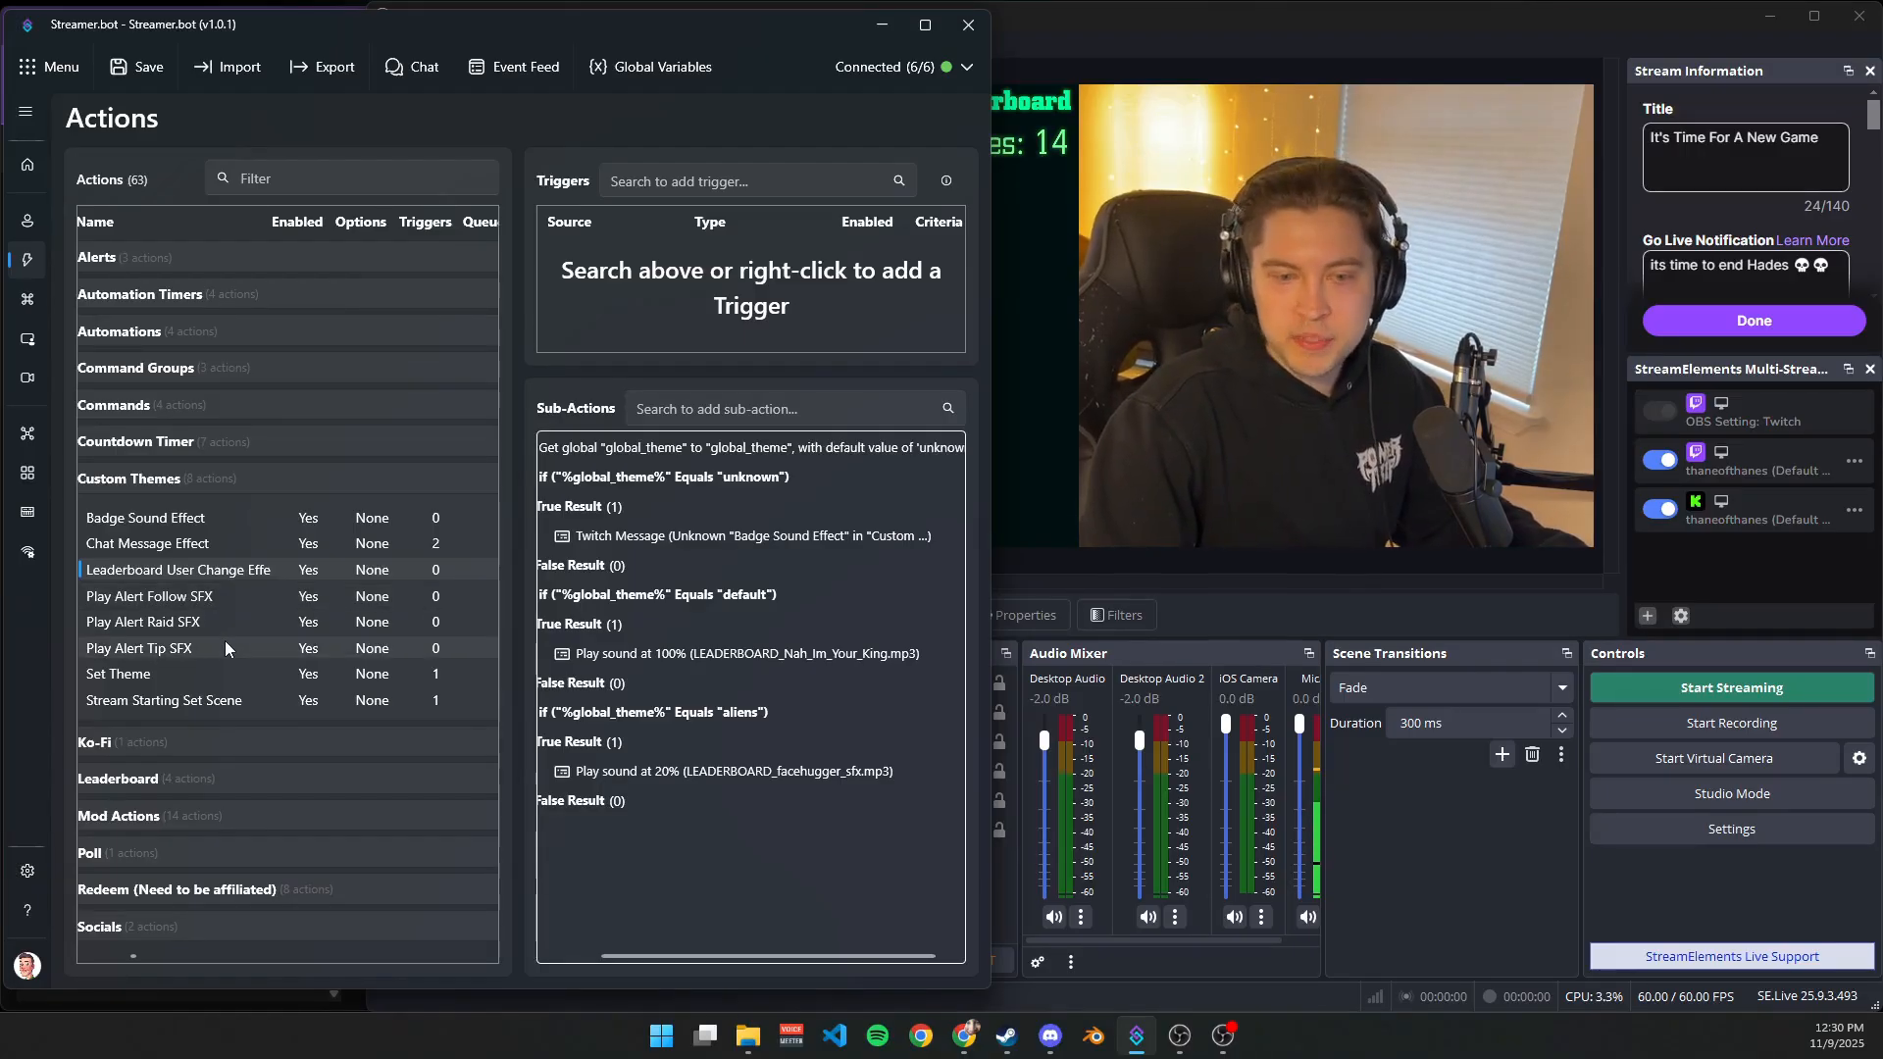
{"action": "left_click", "coordinate": [196, 699]}
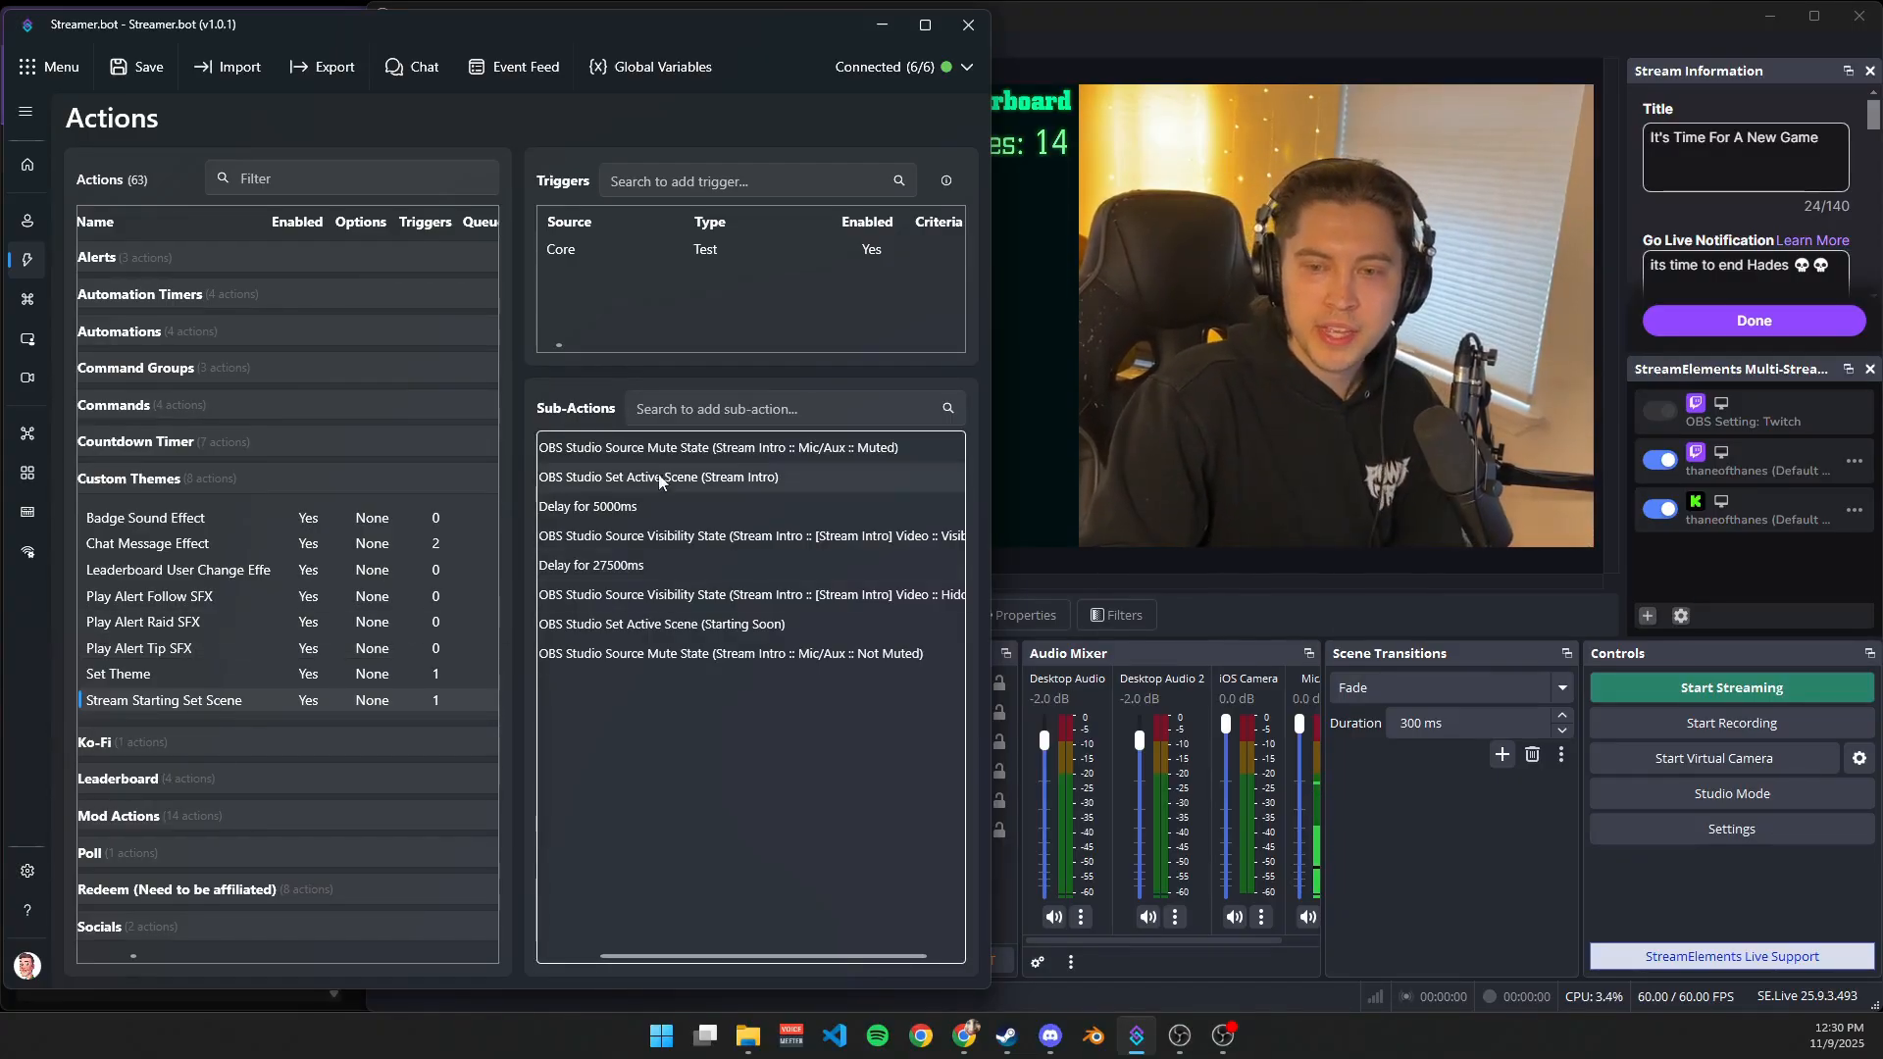
Switch back to OBS and make the Camera iOS scene active.
{"action": "left_click", "coordinate": [1404, 879]}
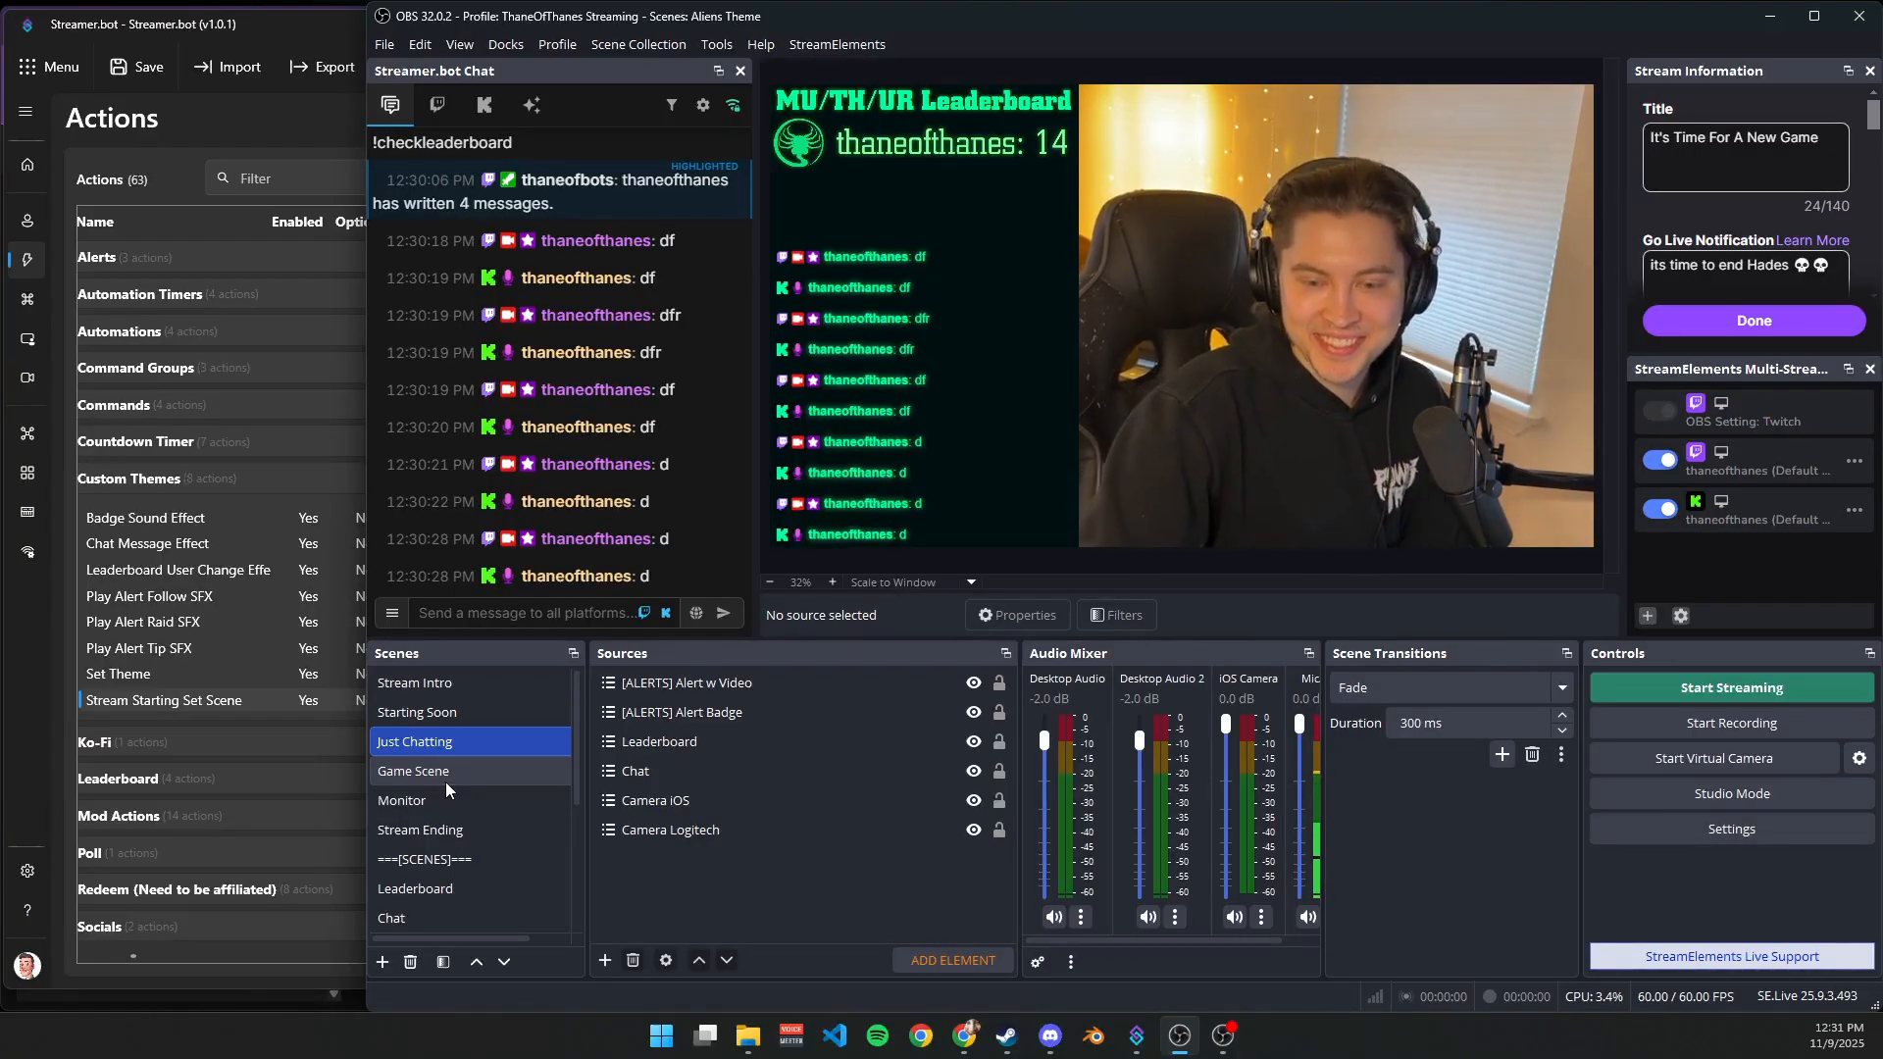
{"action": "scroll", "coordinate": [445, 783], "scroll_direction": "down", "scroll_amount": 1}
{"action": "left_click", "coordinate": [422, 829]}
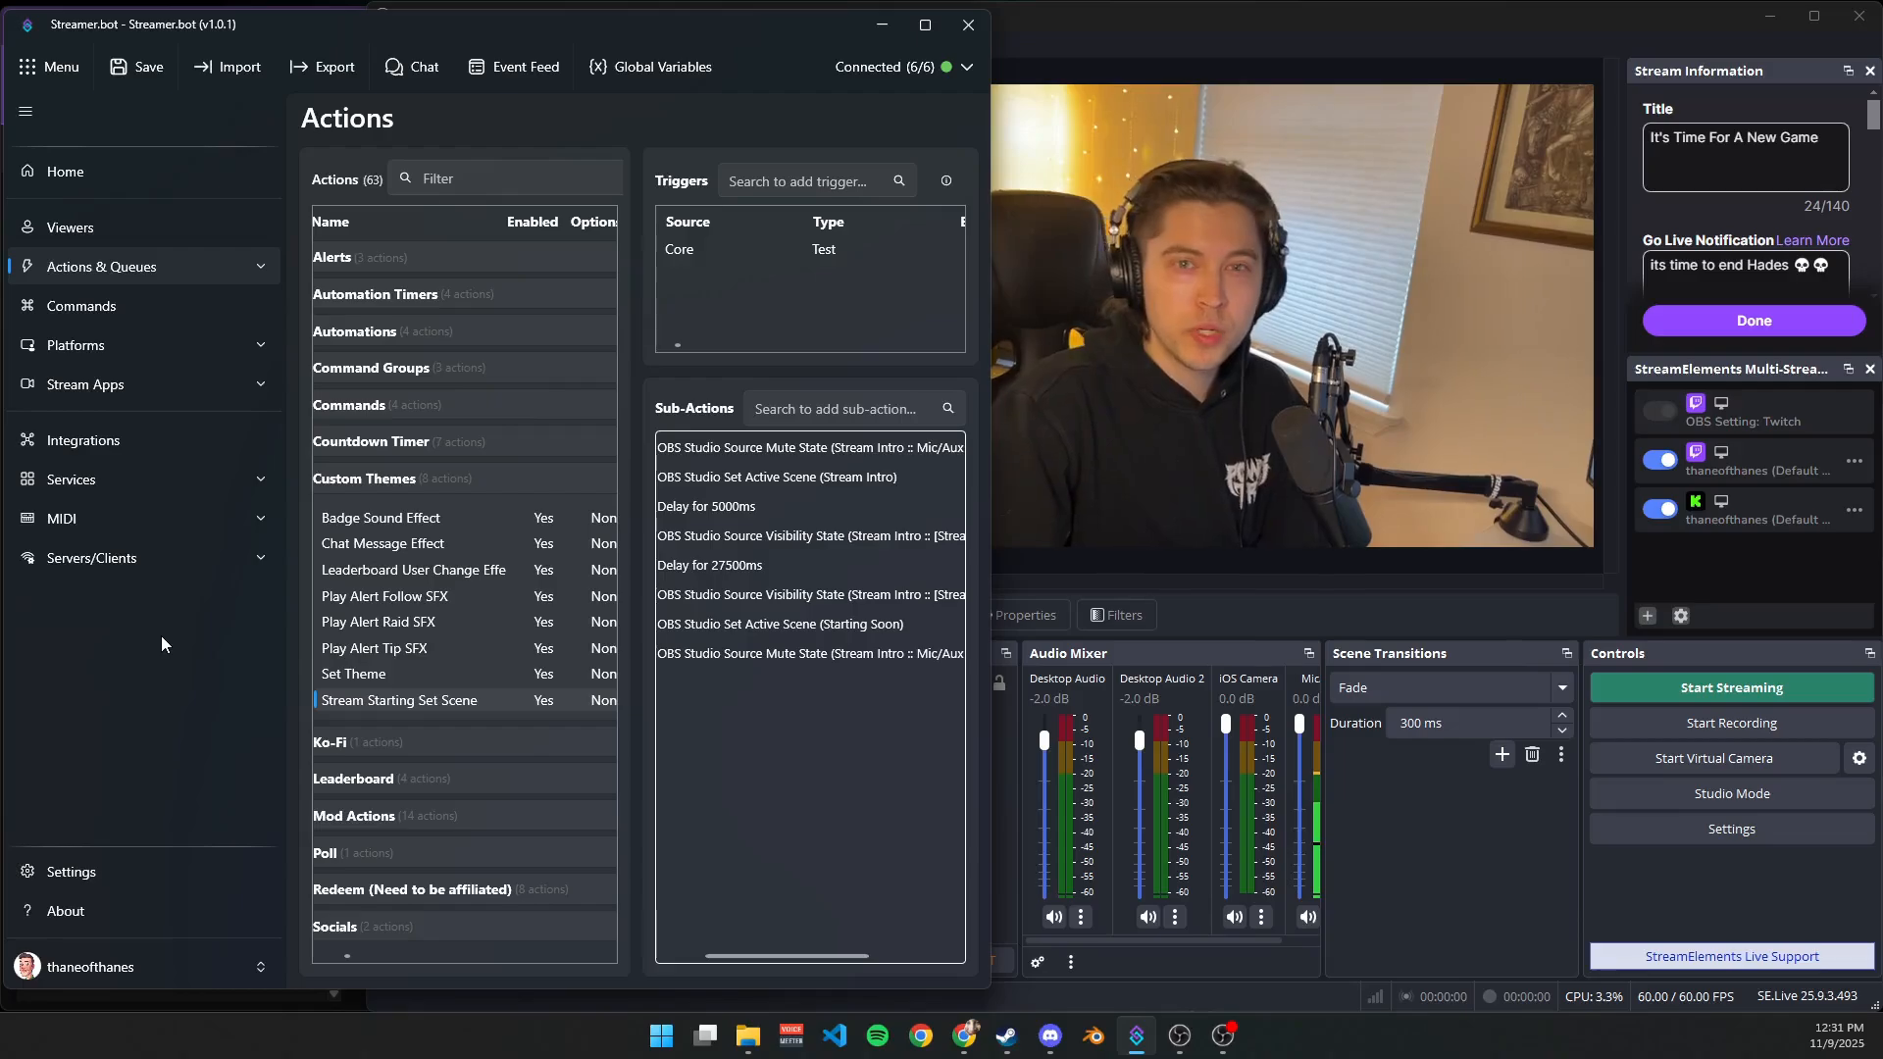
In Streamer.bot, view the WebSocket Server settings among the Servers/Clients network services.
{"action": "left_click", "coordinate": [146, 575]}
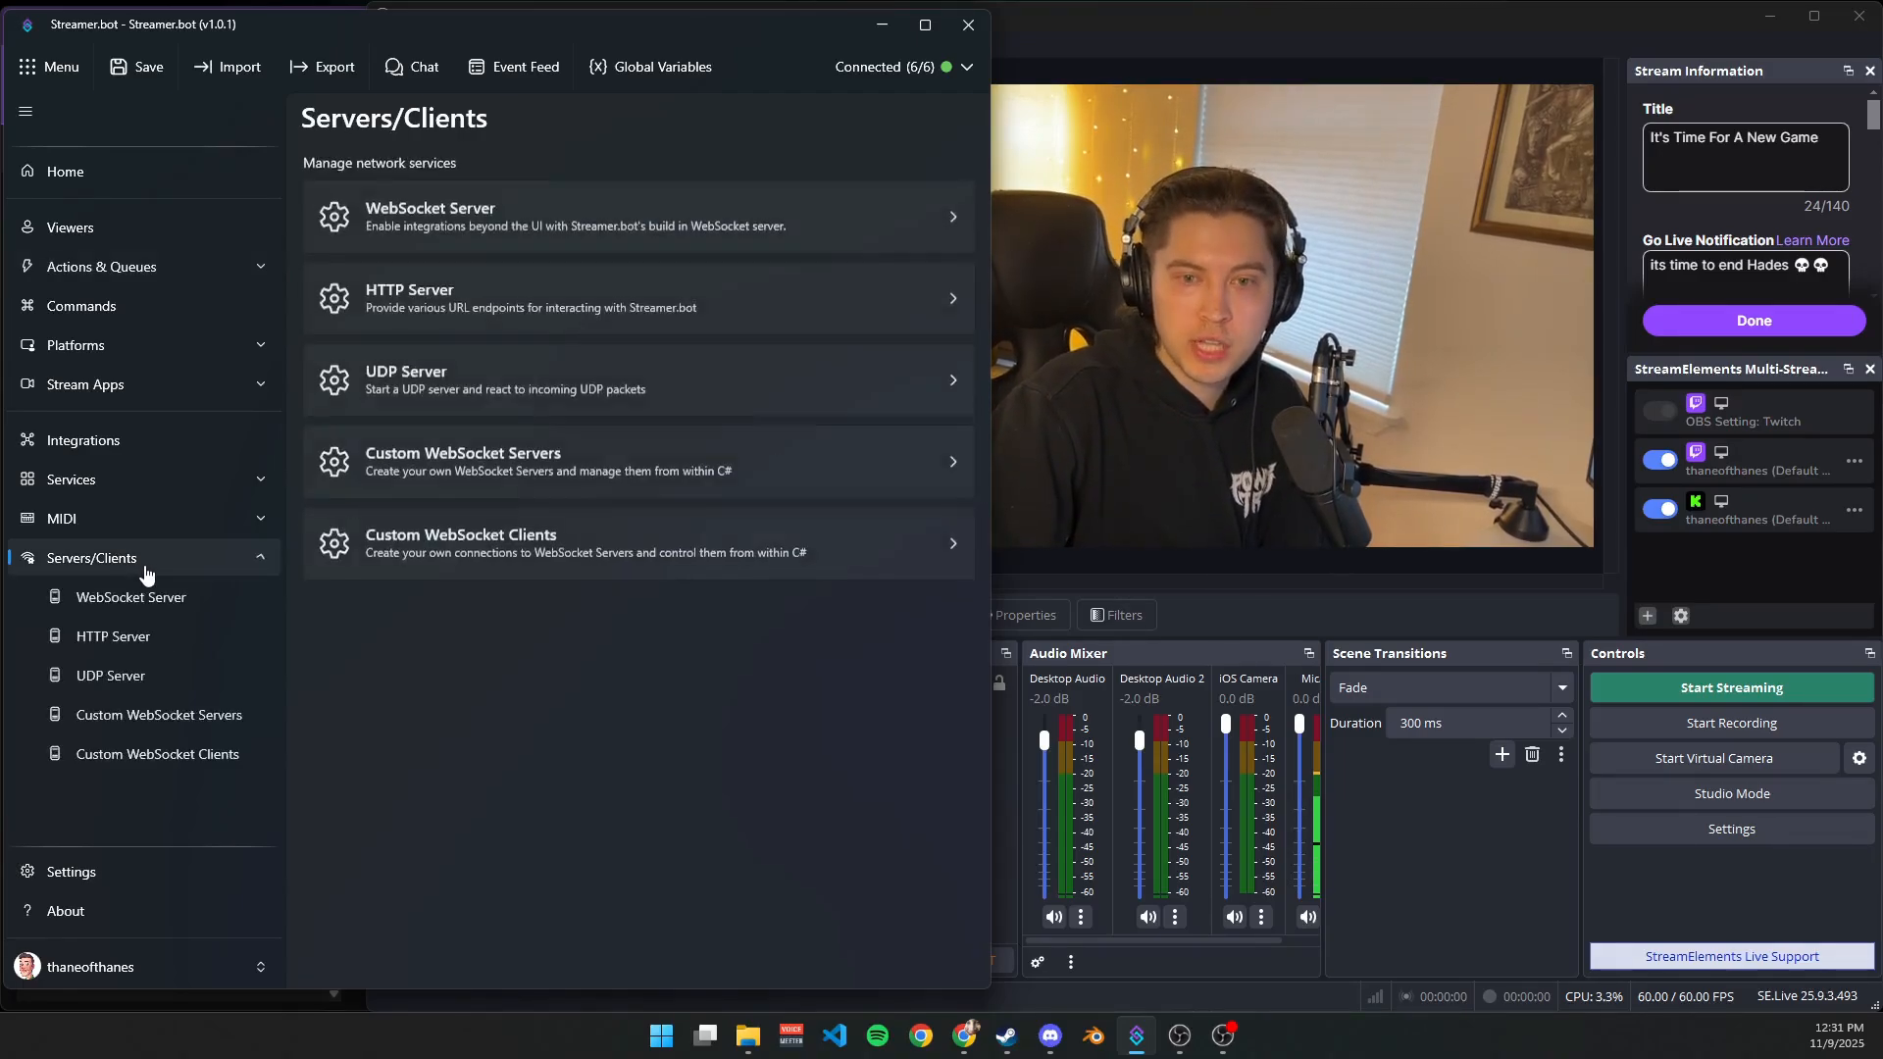
{"action": "left_click", "coordinate": [483, 208]}
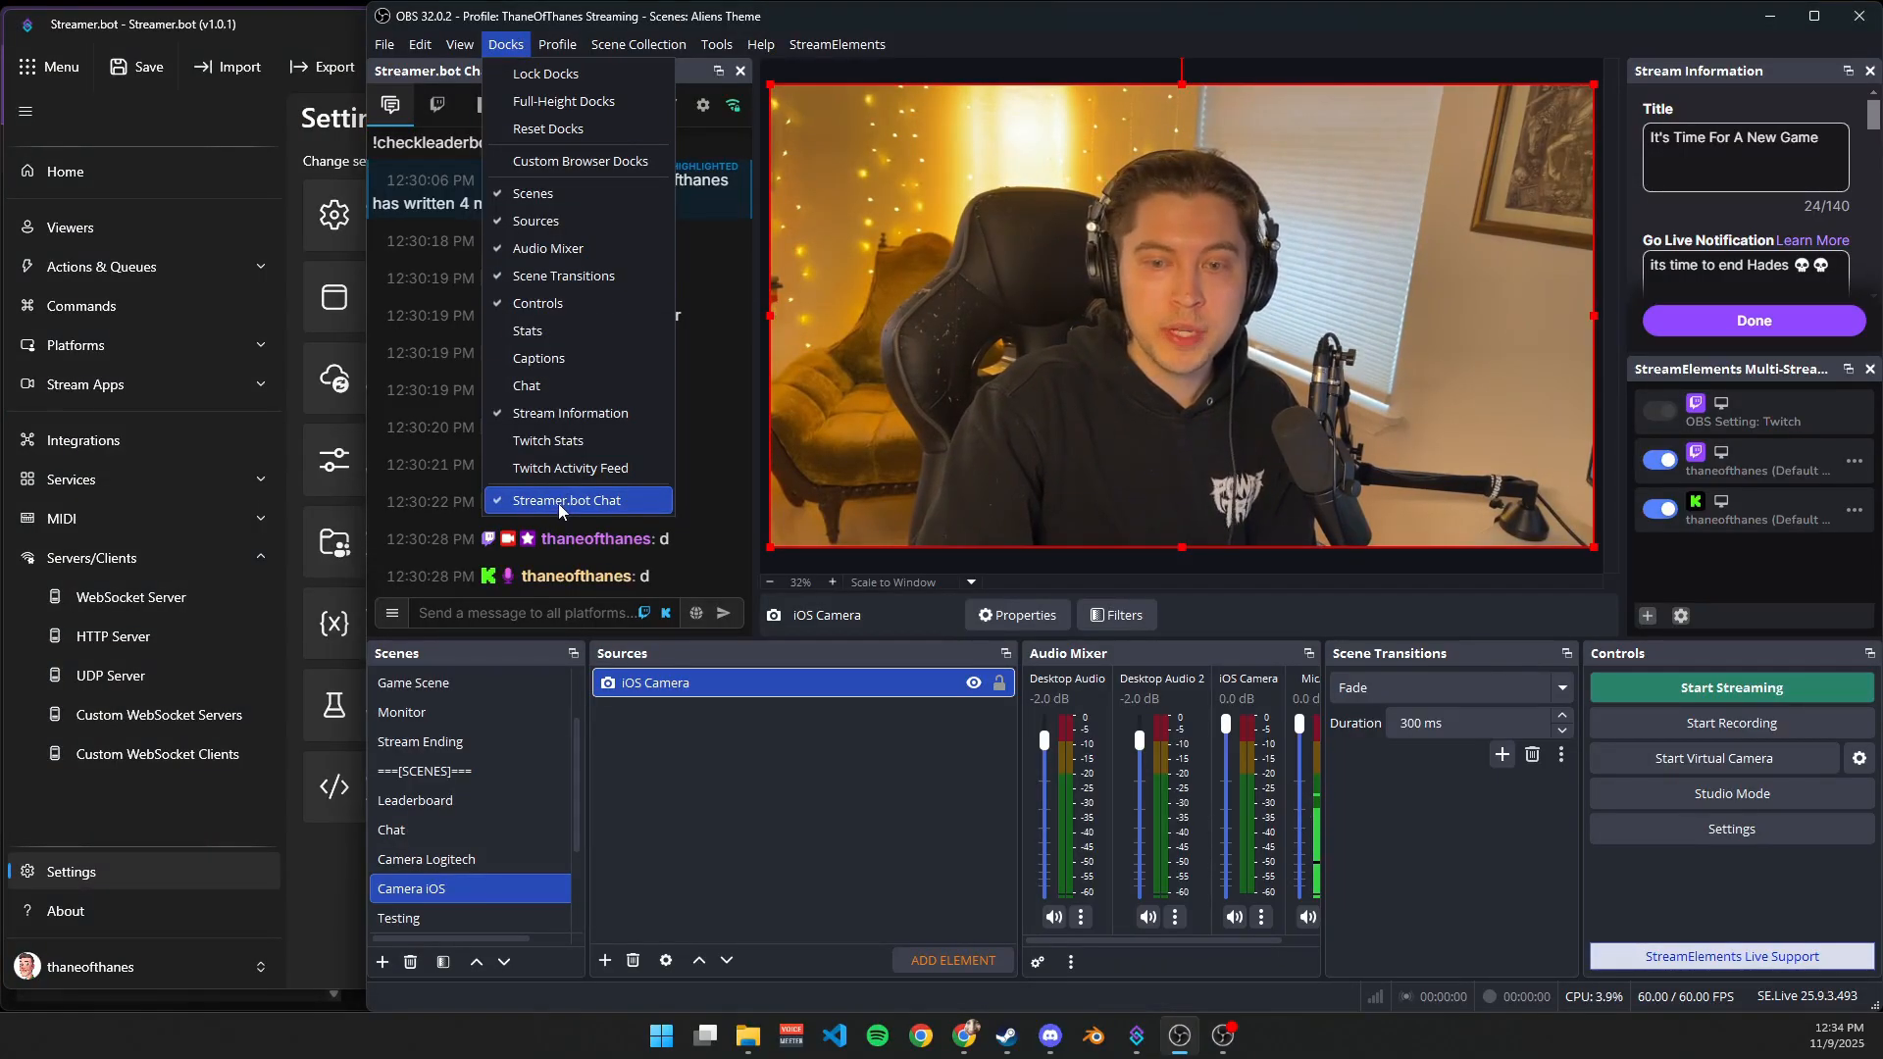
Open the Overlay page in the settings of the Streamer.bot Chat dock in OBS.
{"action": "left_click", "coordinate": [761, 831]}
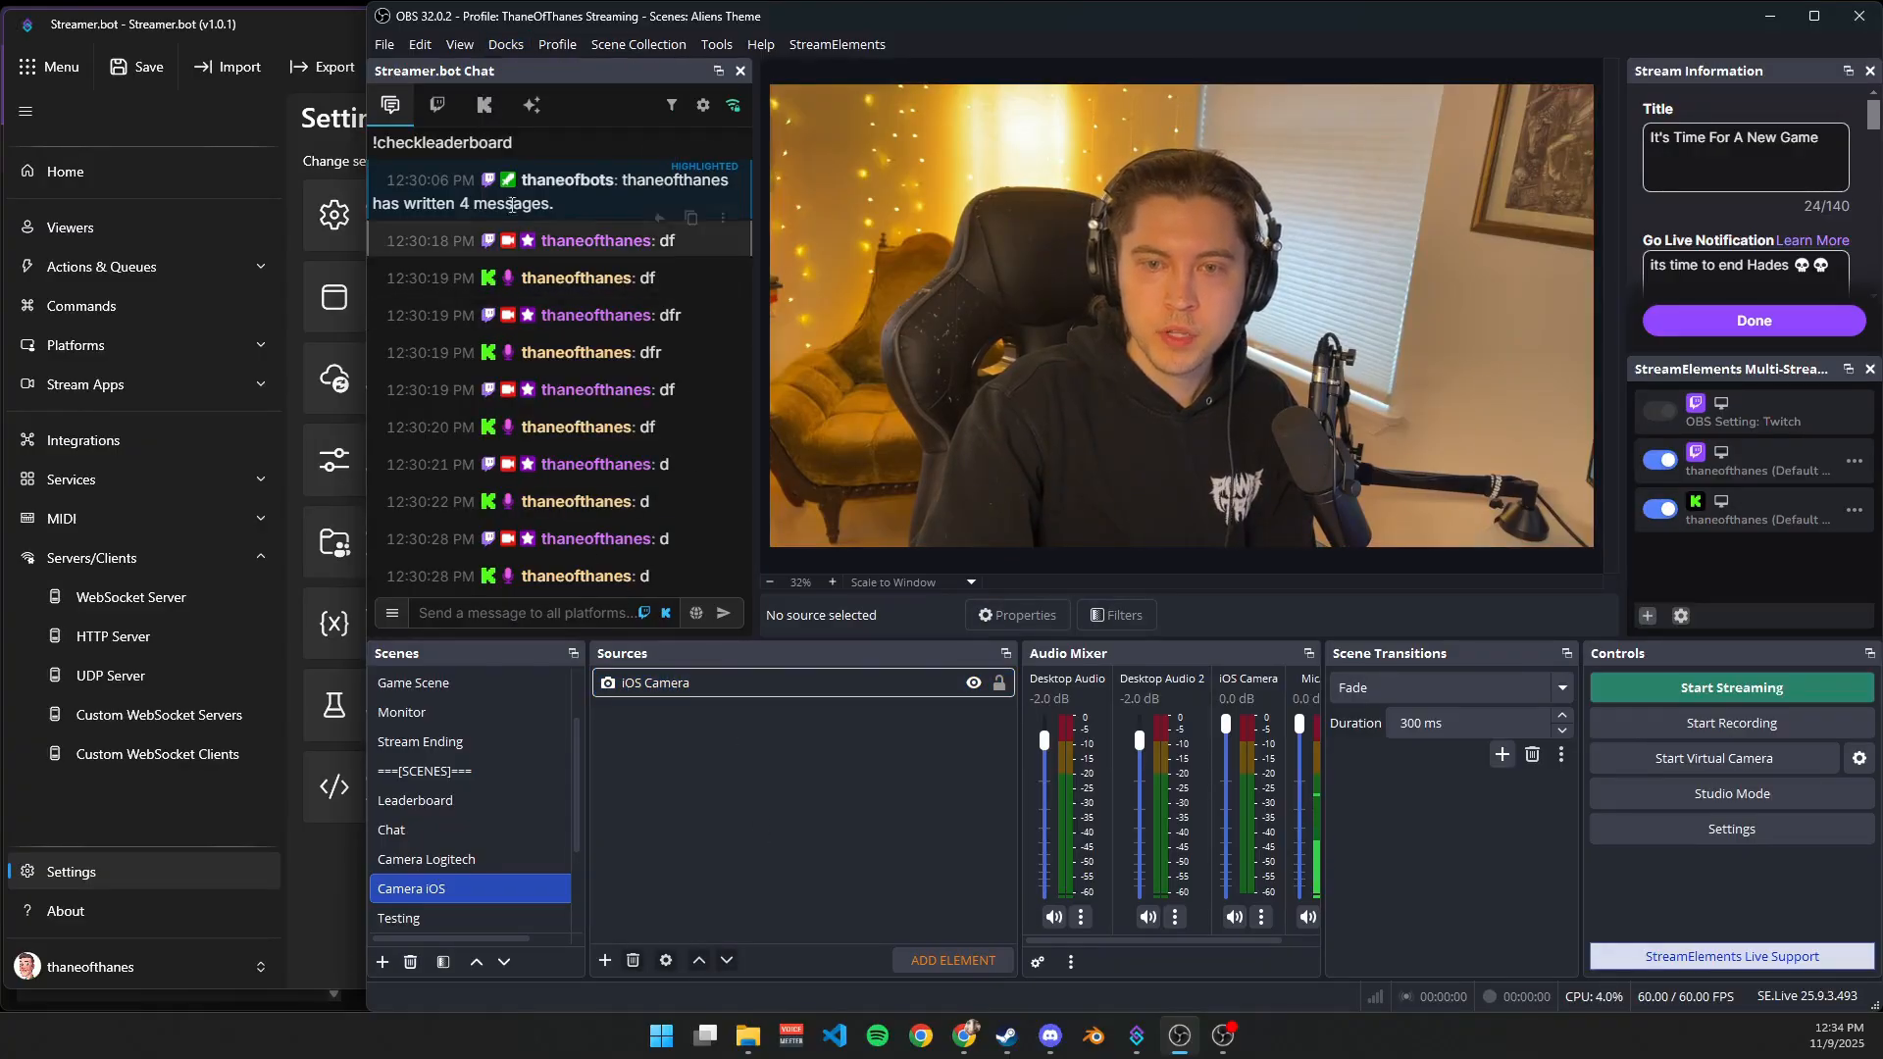
{"action": "left_click", "coordinate": [704, 110]}
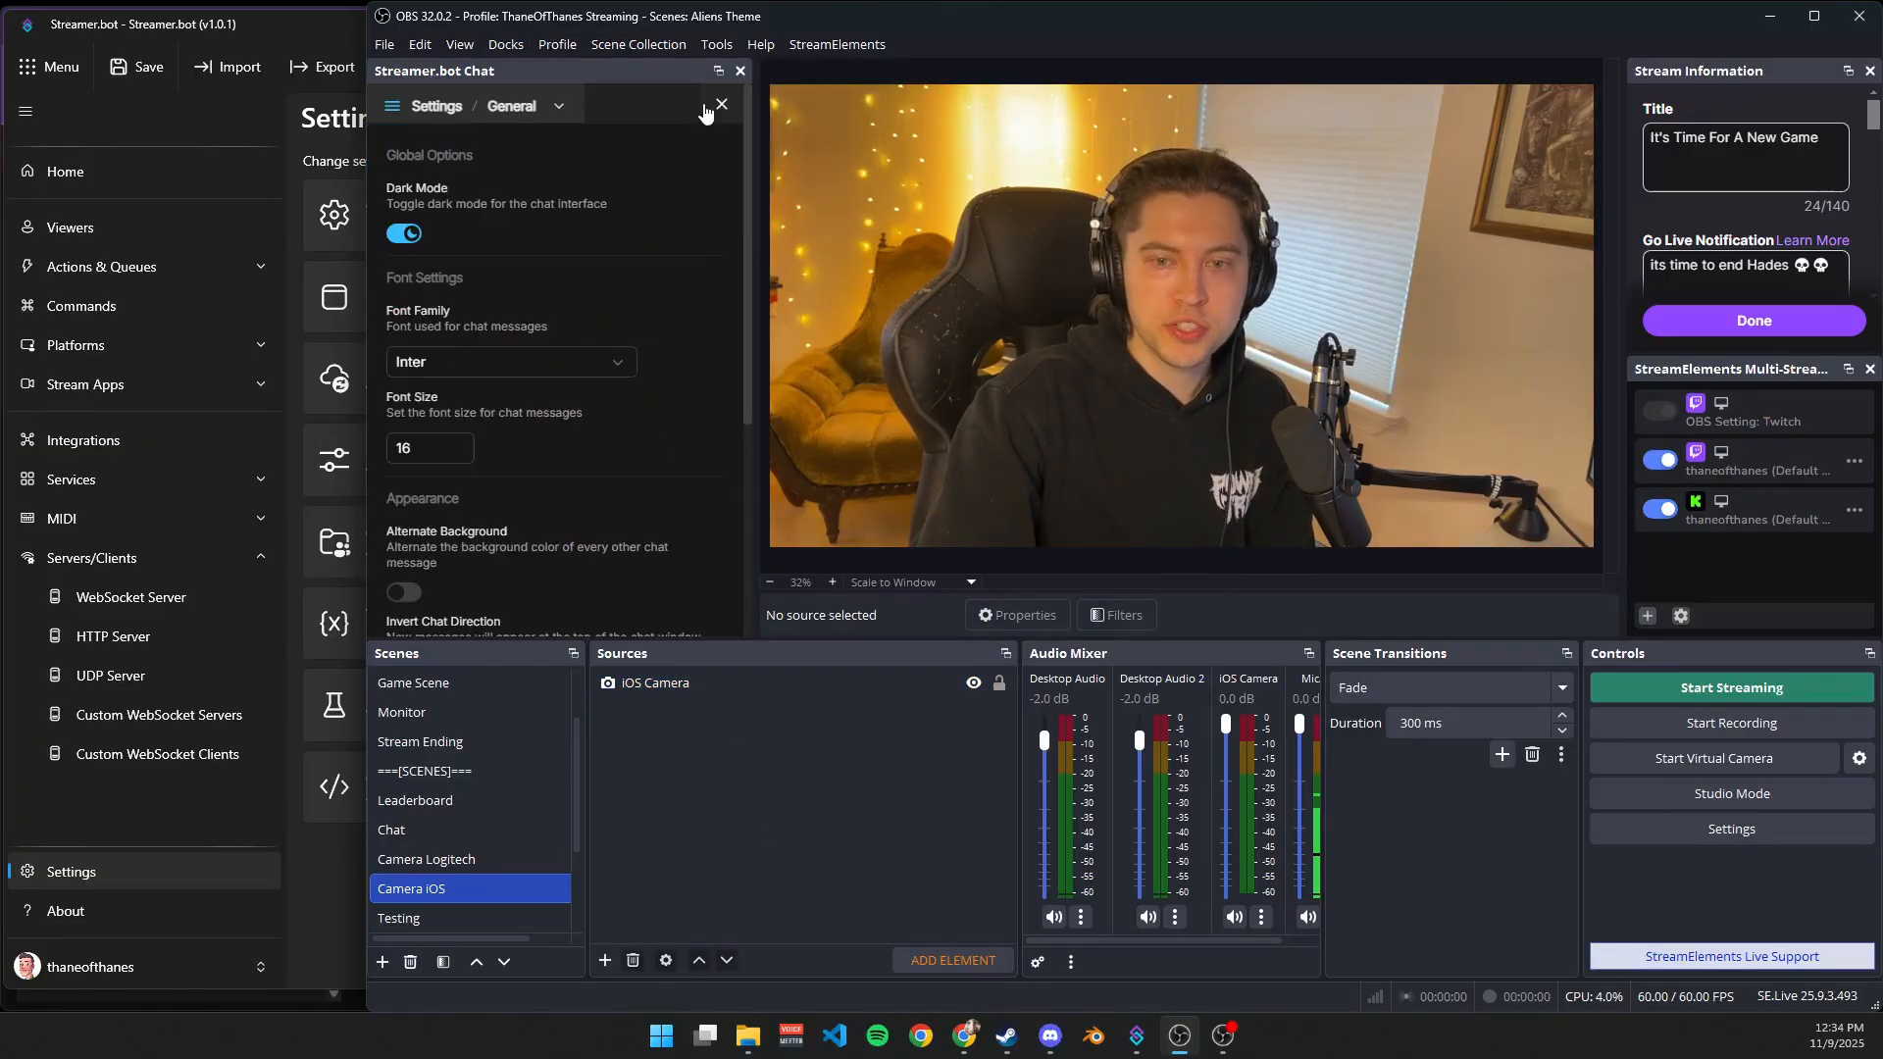
{"action": "left_click", "coordinate": [498, 108]}
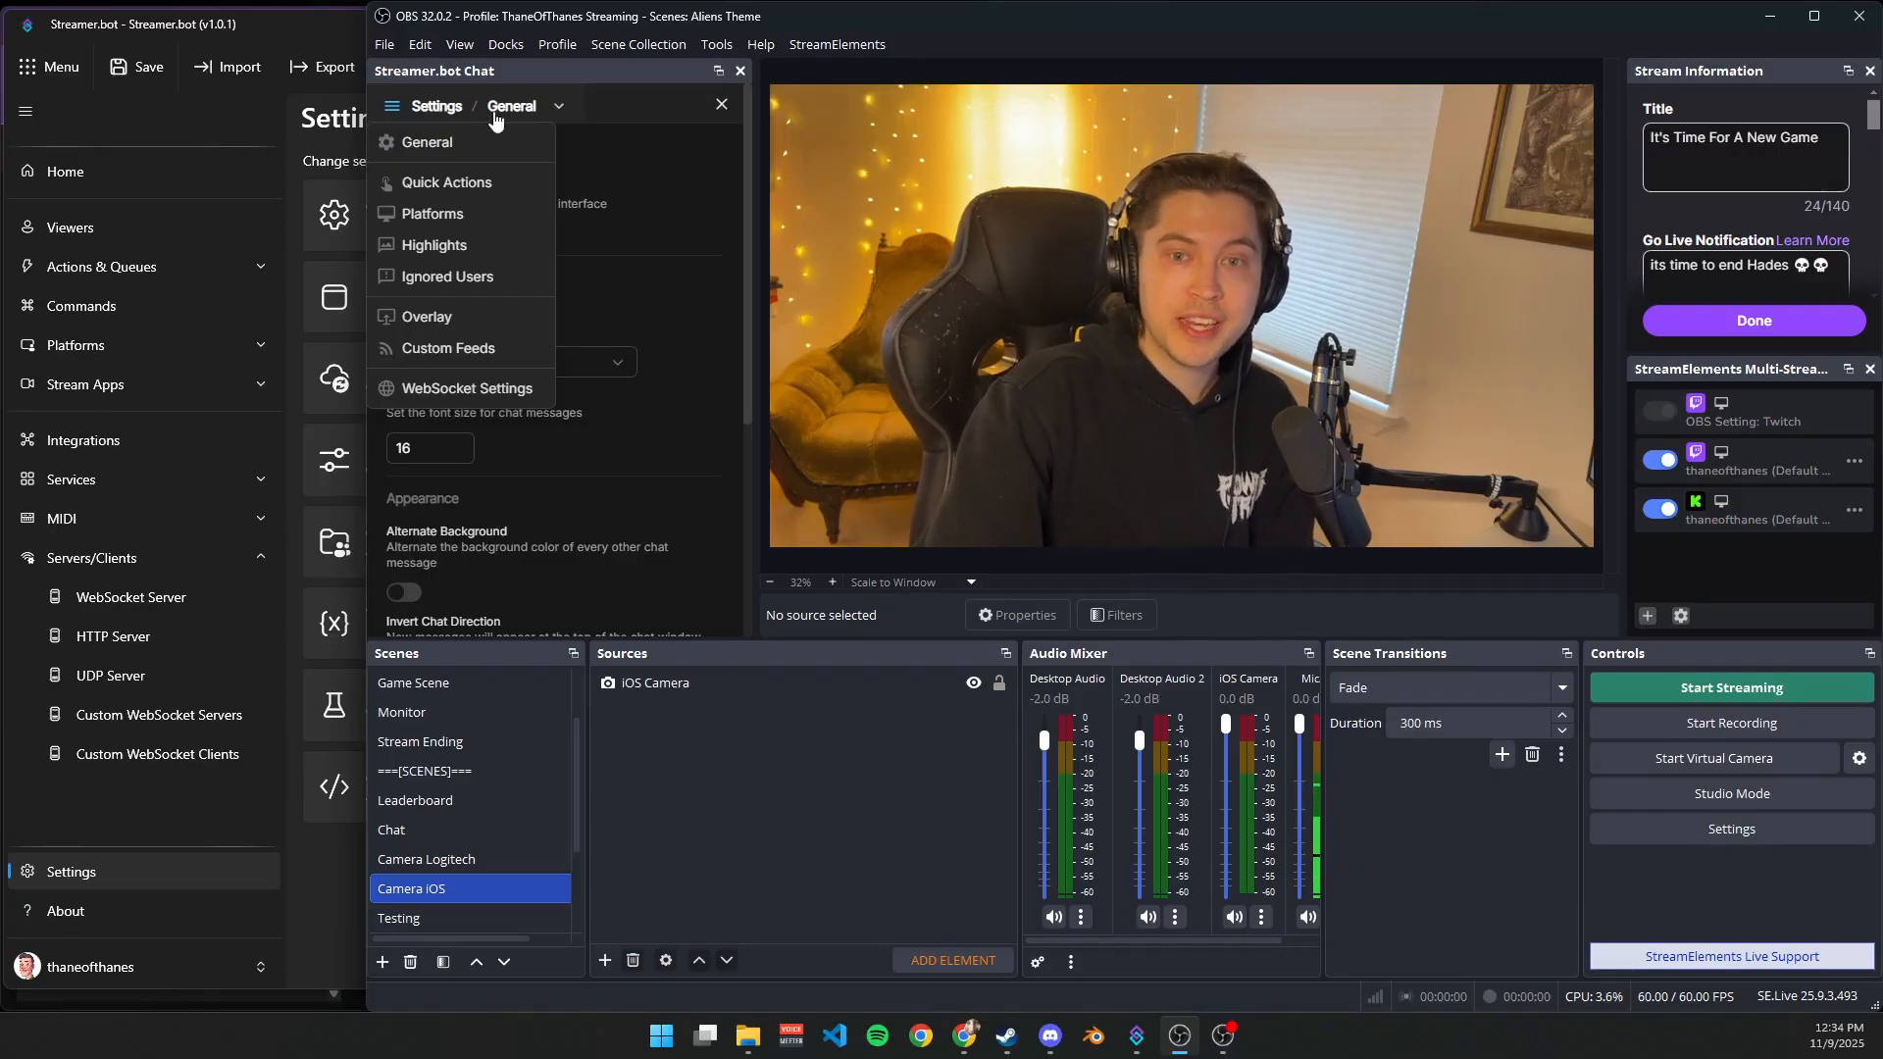
{"action": "left_click", "coordinate": [476, 327]}
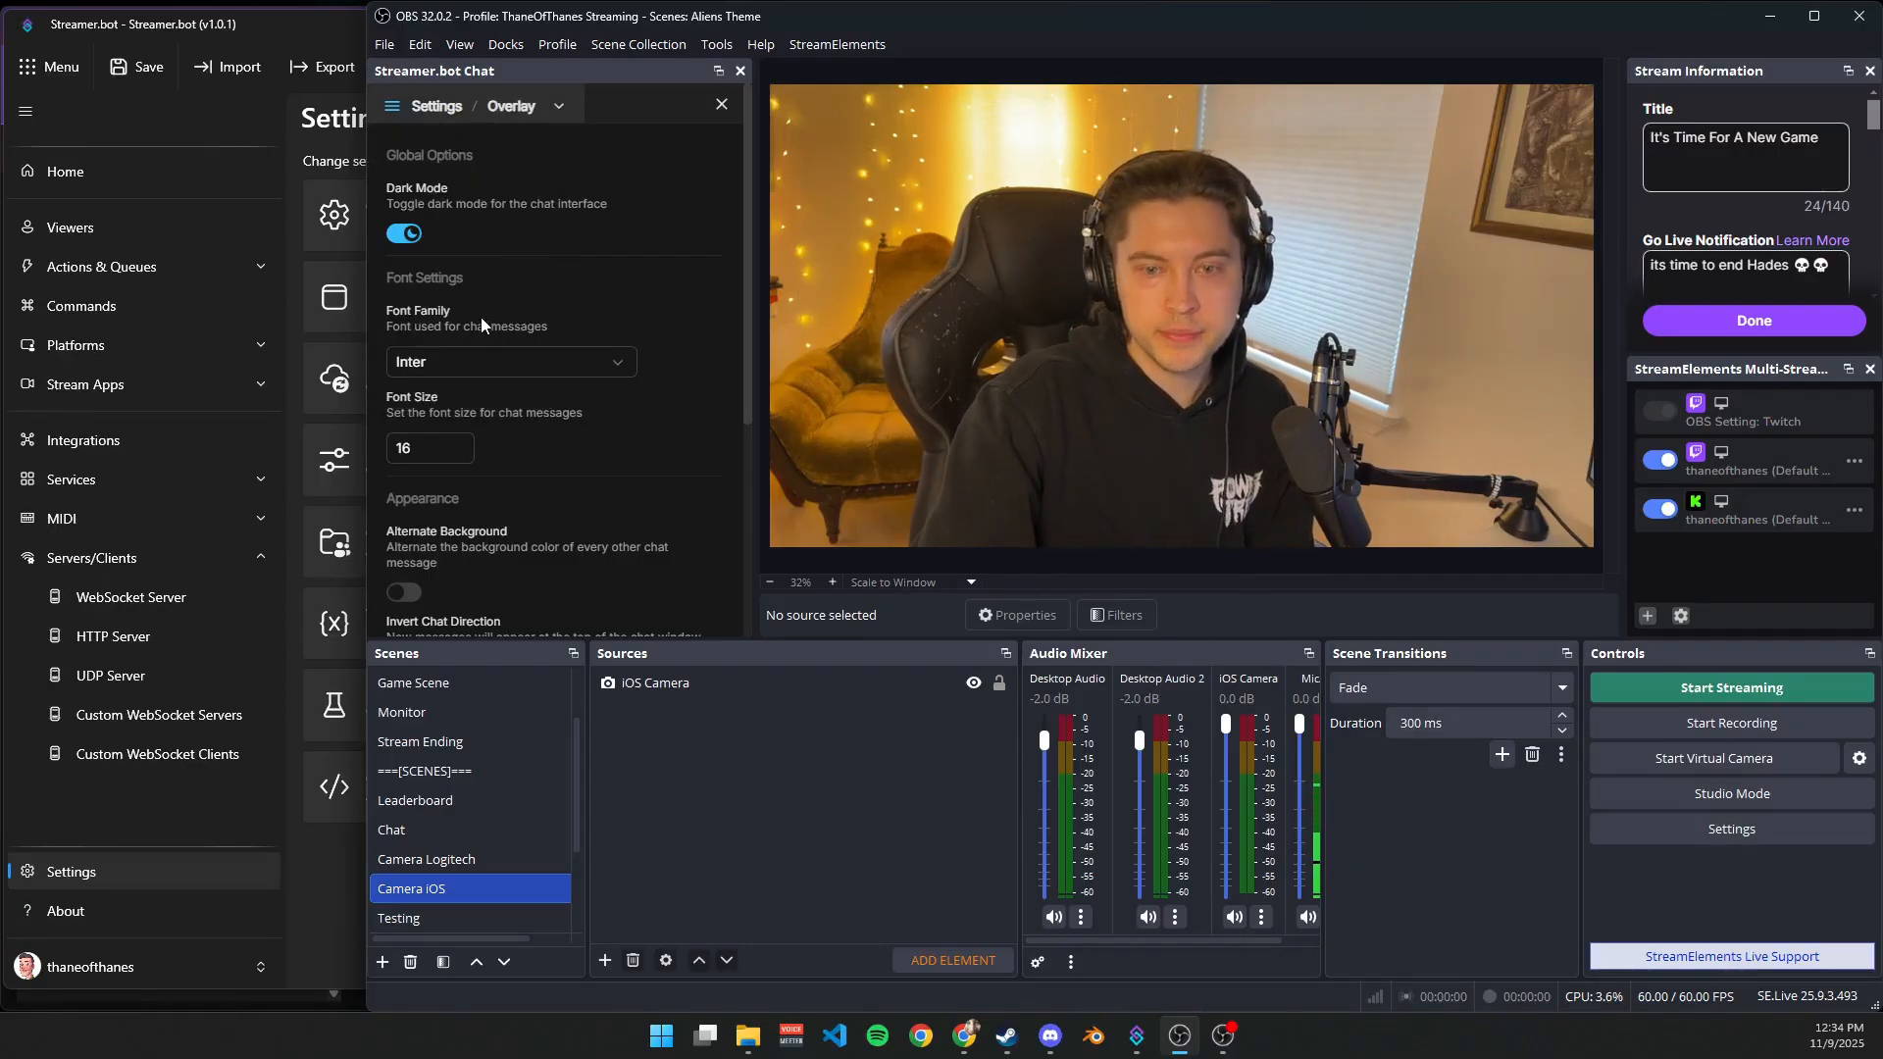
Check the overlay's WebSocket server configuration, and save the overlay settings and copy the overlay URL.
{"action": "scroll", "coordinate": [535, 282], "scroll_direction": "down", "scroll_amount": 4}
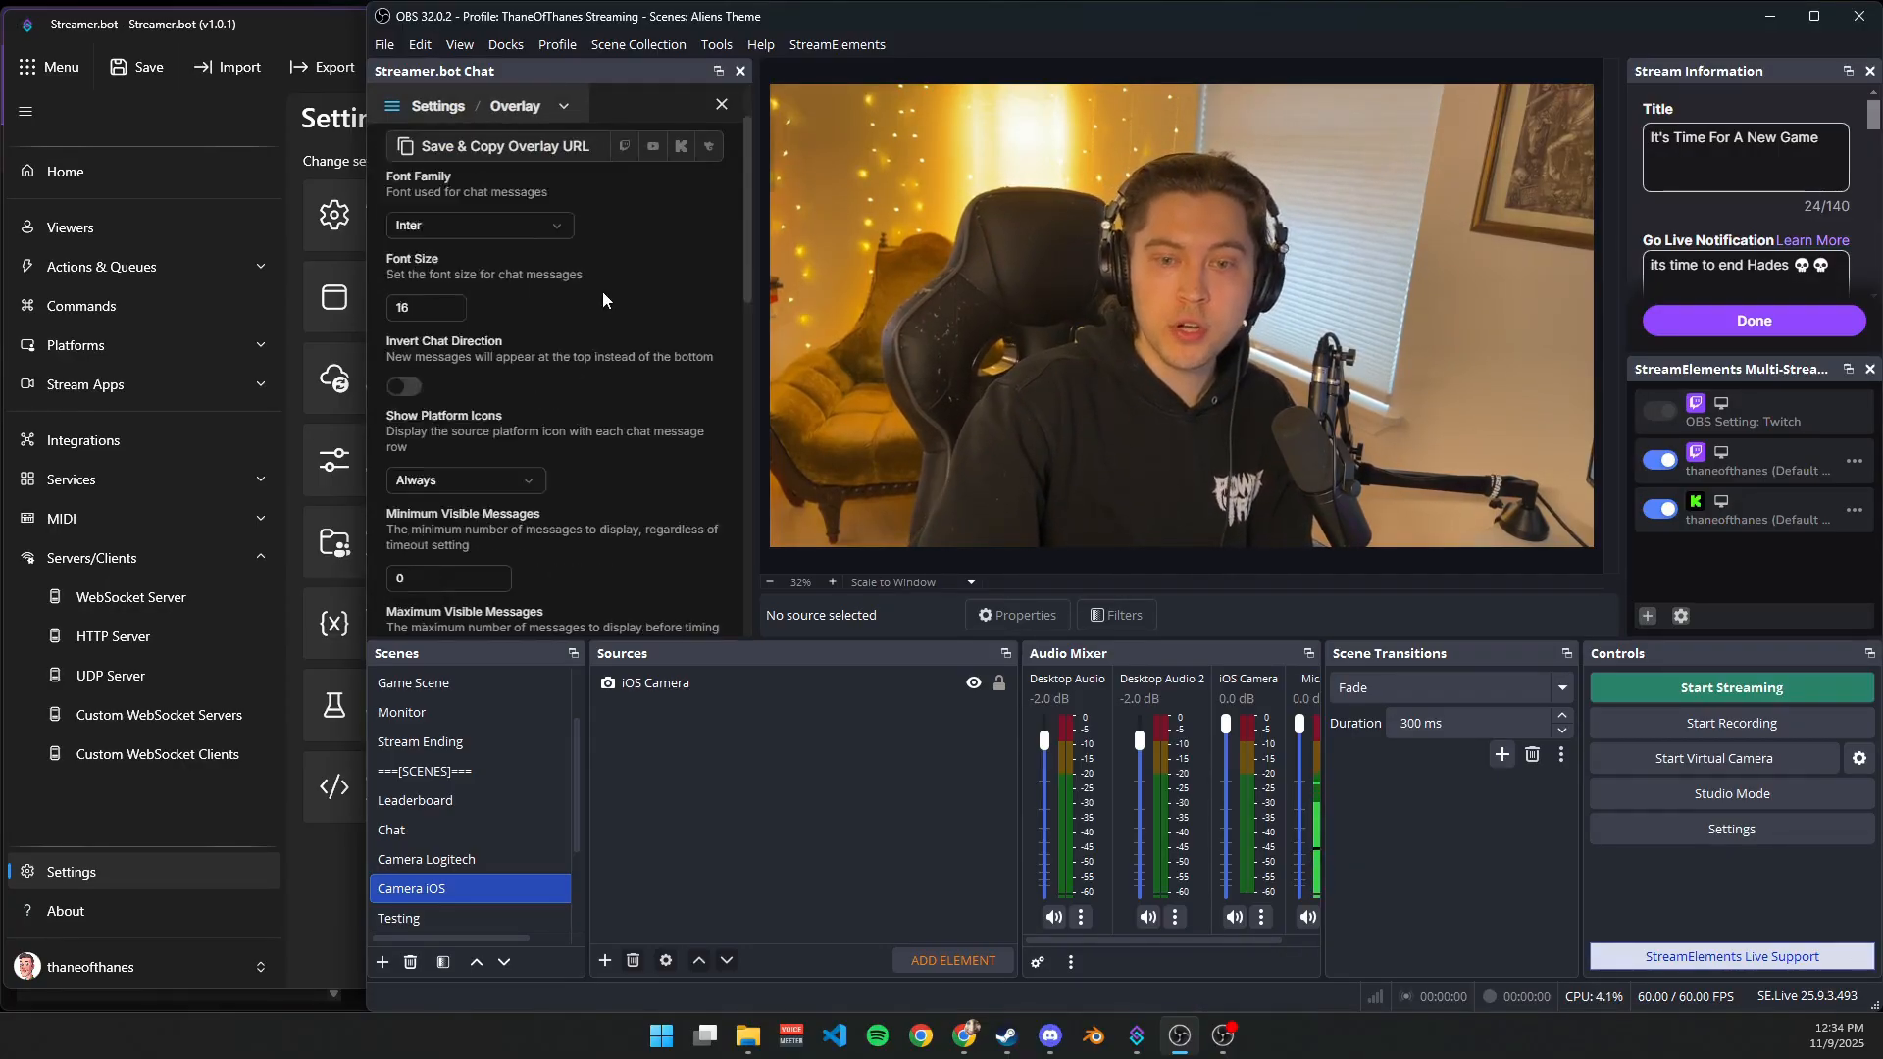
{"action": "scroll", "coordinate": [610, 304], "scroll_direction": "down", "scroll_amount": 8}
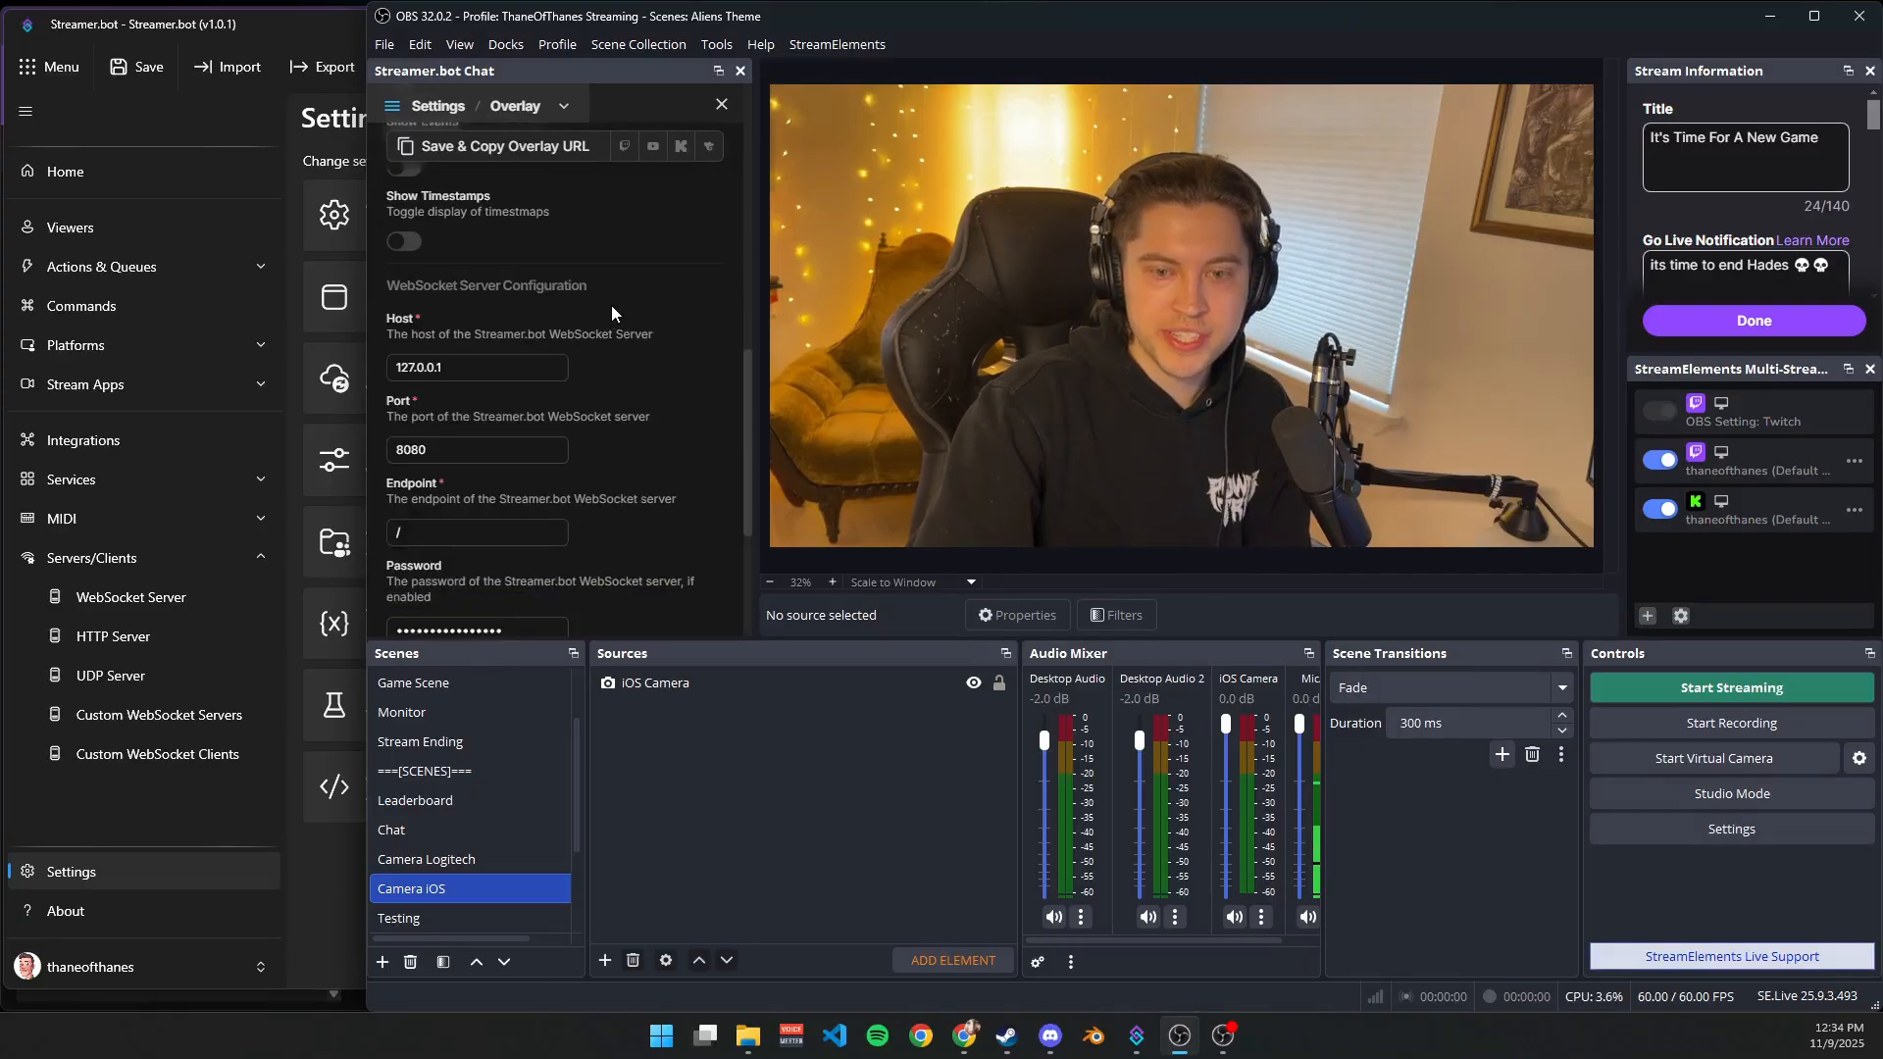
{"action": "scroll", "coordinate": [465, 265], "scroll_direction": "up", "scroll_amount": 1}
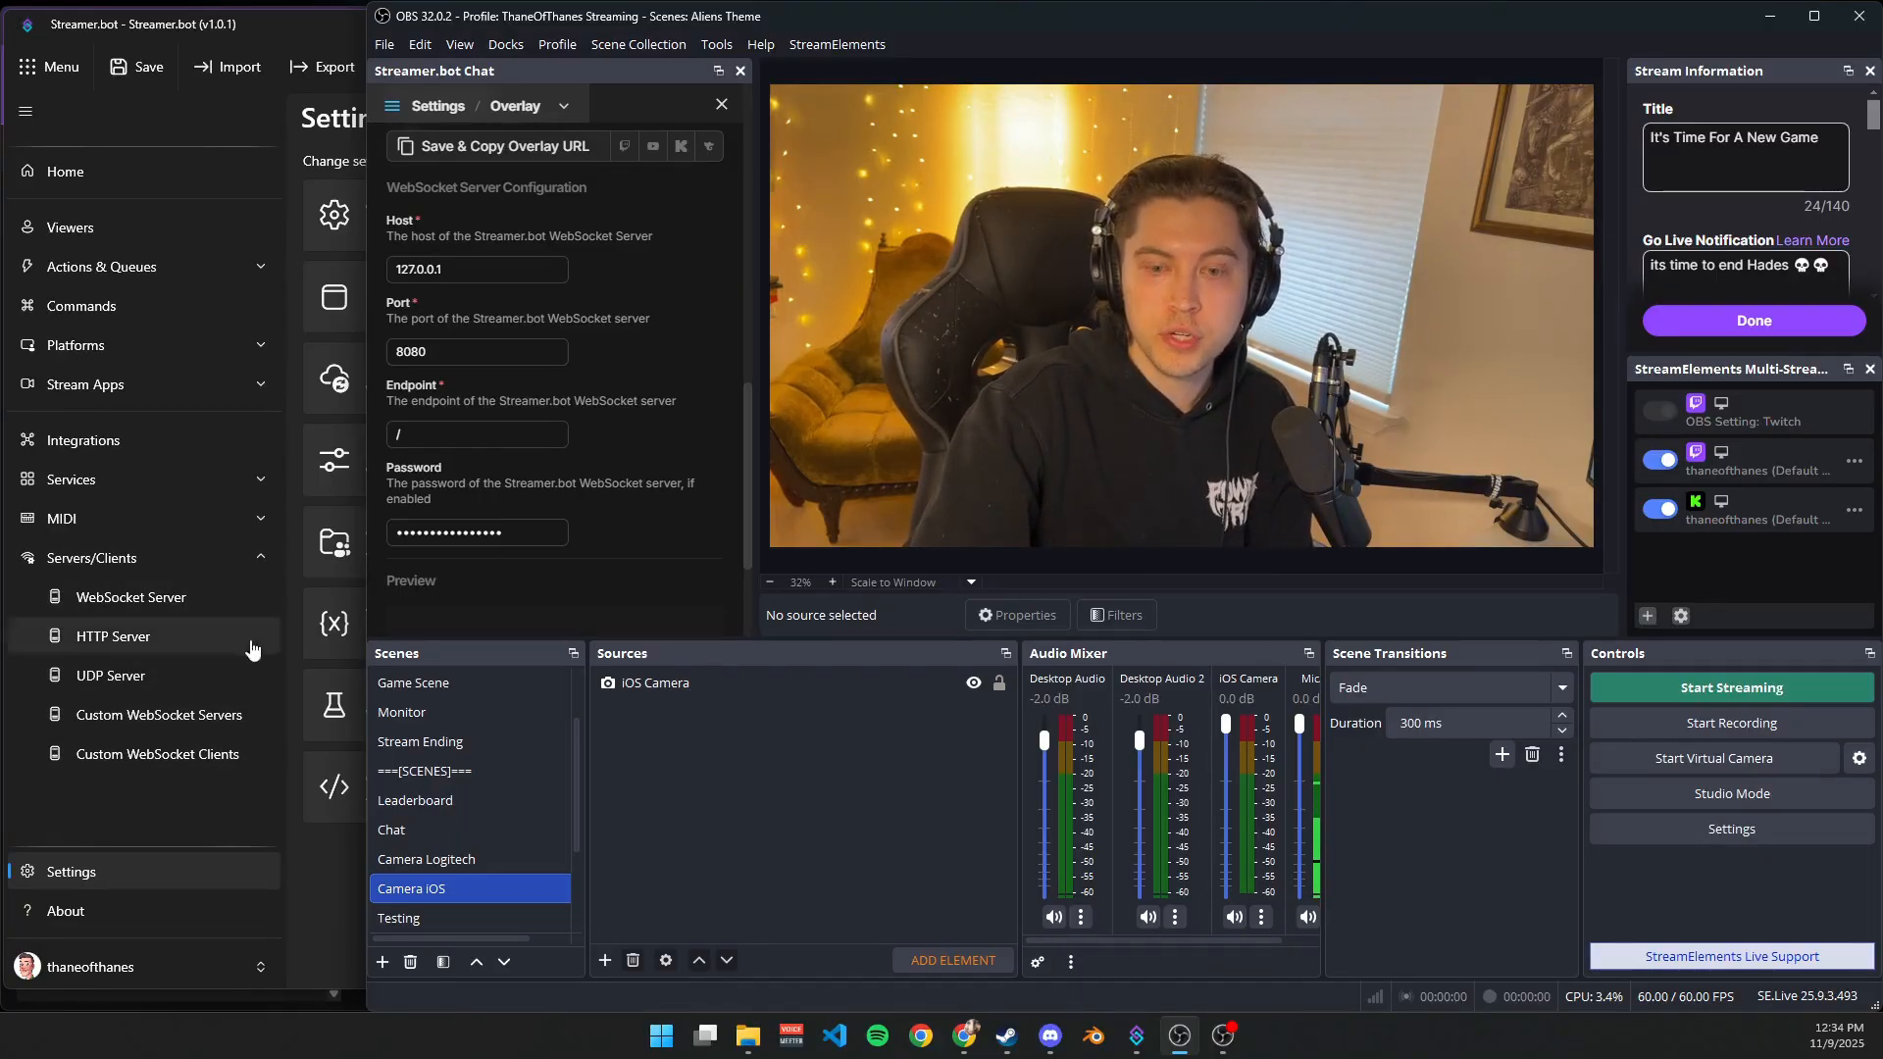
{"action": "scroll", "coordinate": [508, 537], "scroll_direction": "up", "scroll_amount": 10}
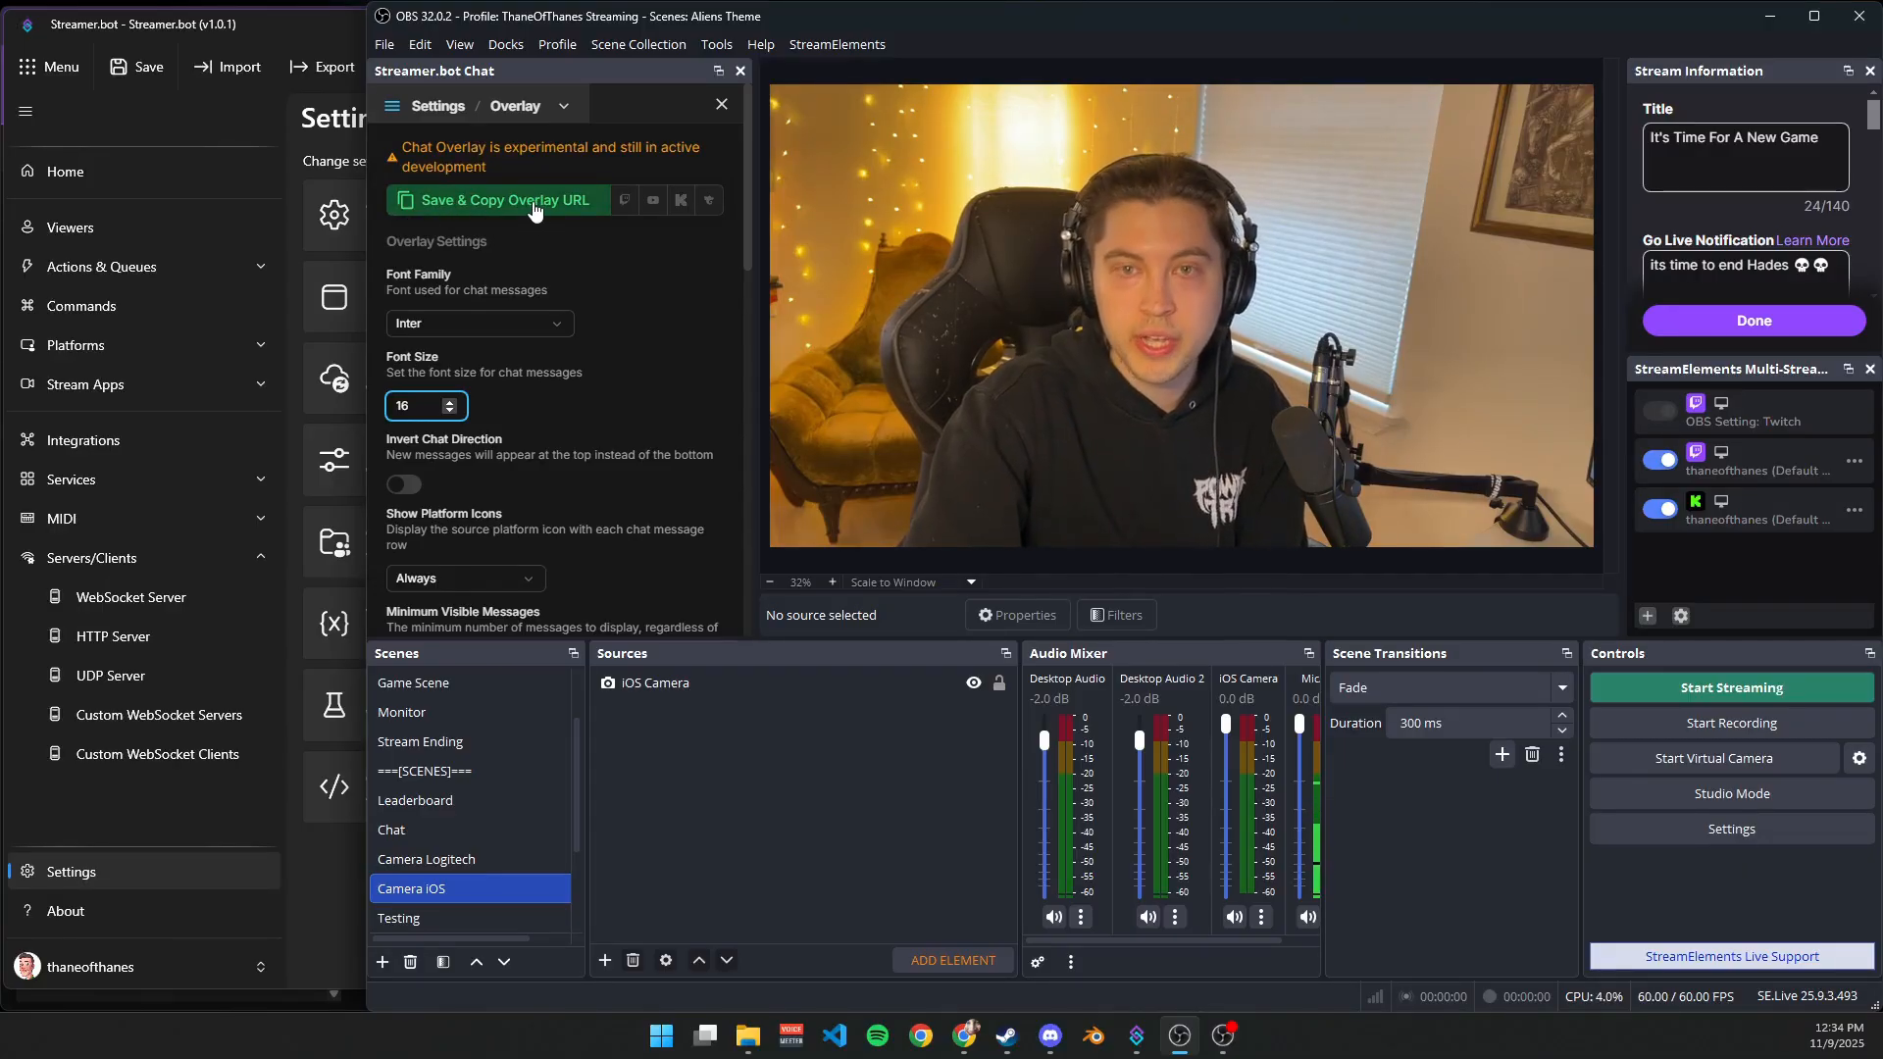
{"action": "left_click", "coordinate": [495, 205]}
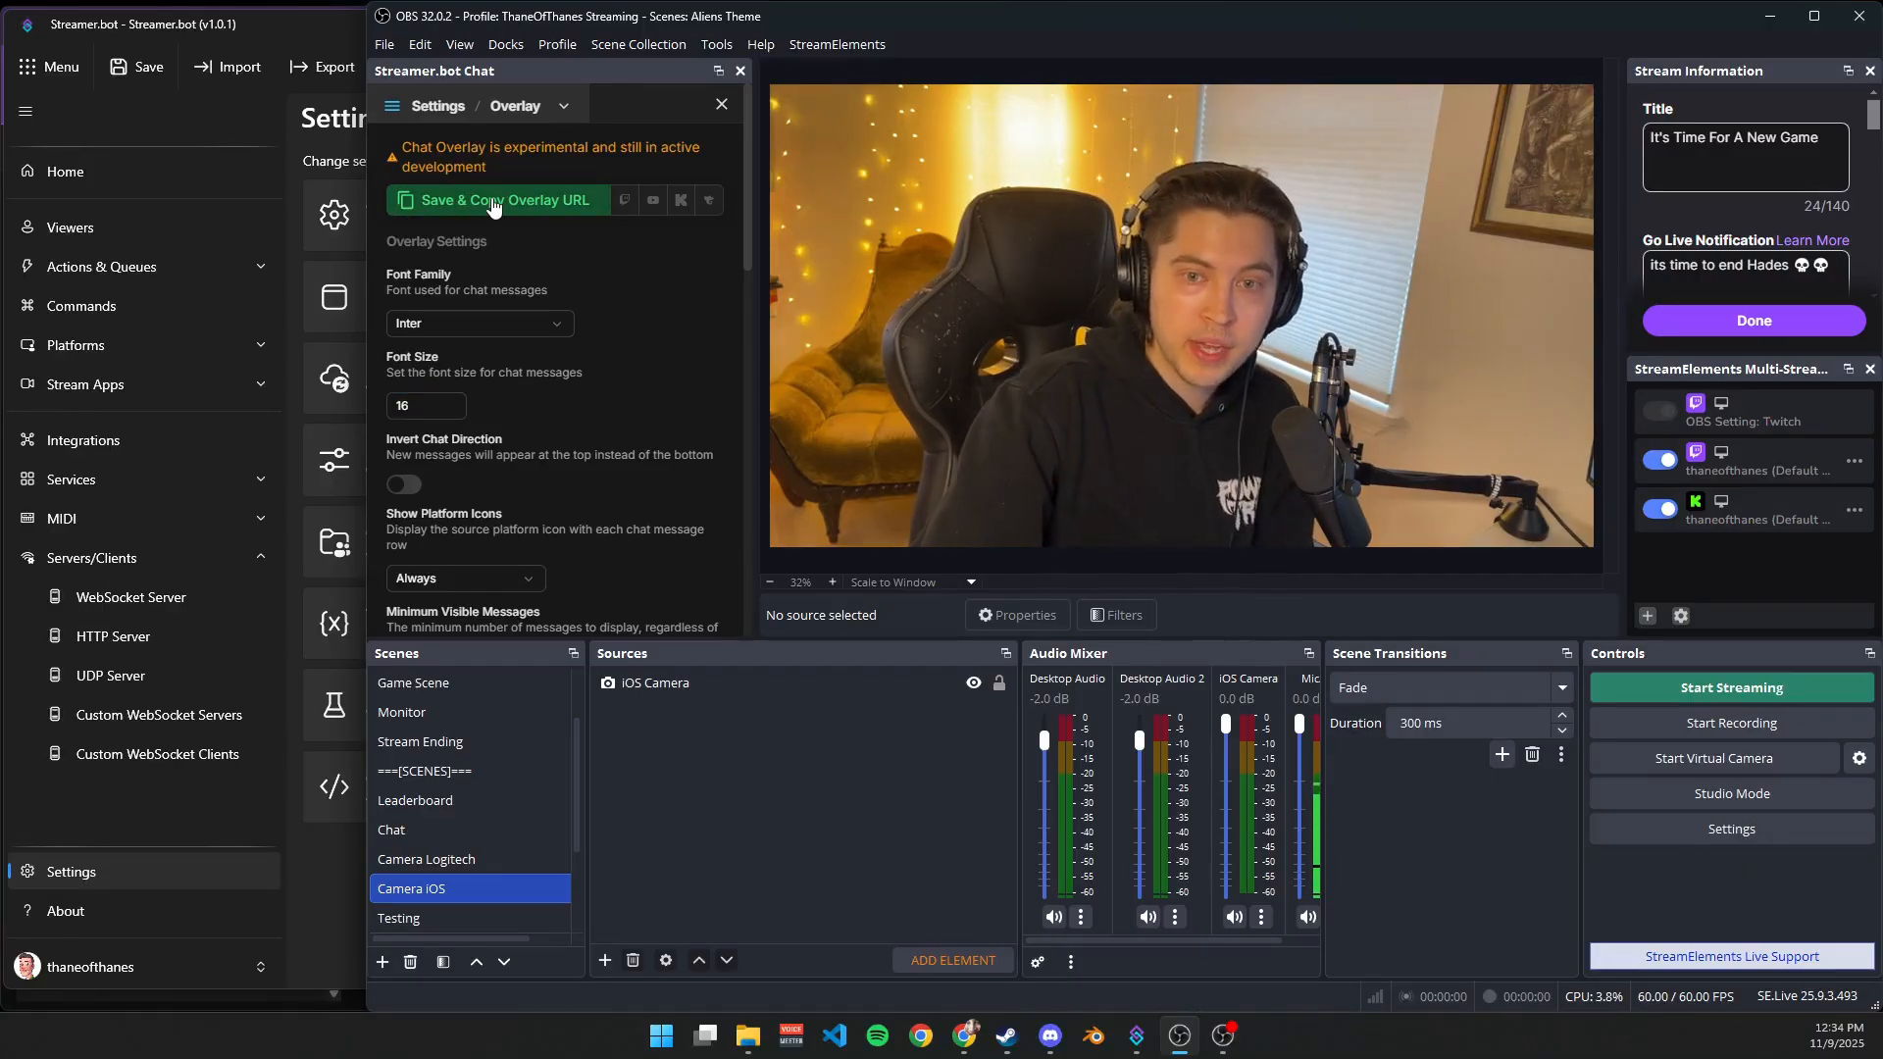
Bring up the options for adding a source to the Camera iOS scene.
{"action": "right_click", "coordinate": [775, 764]}
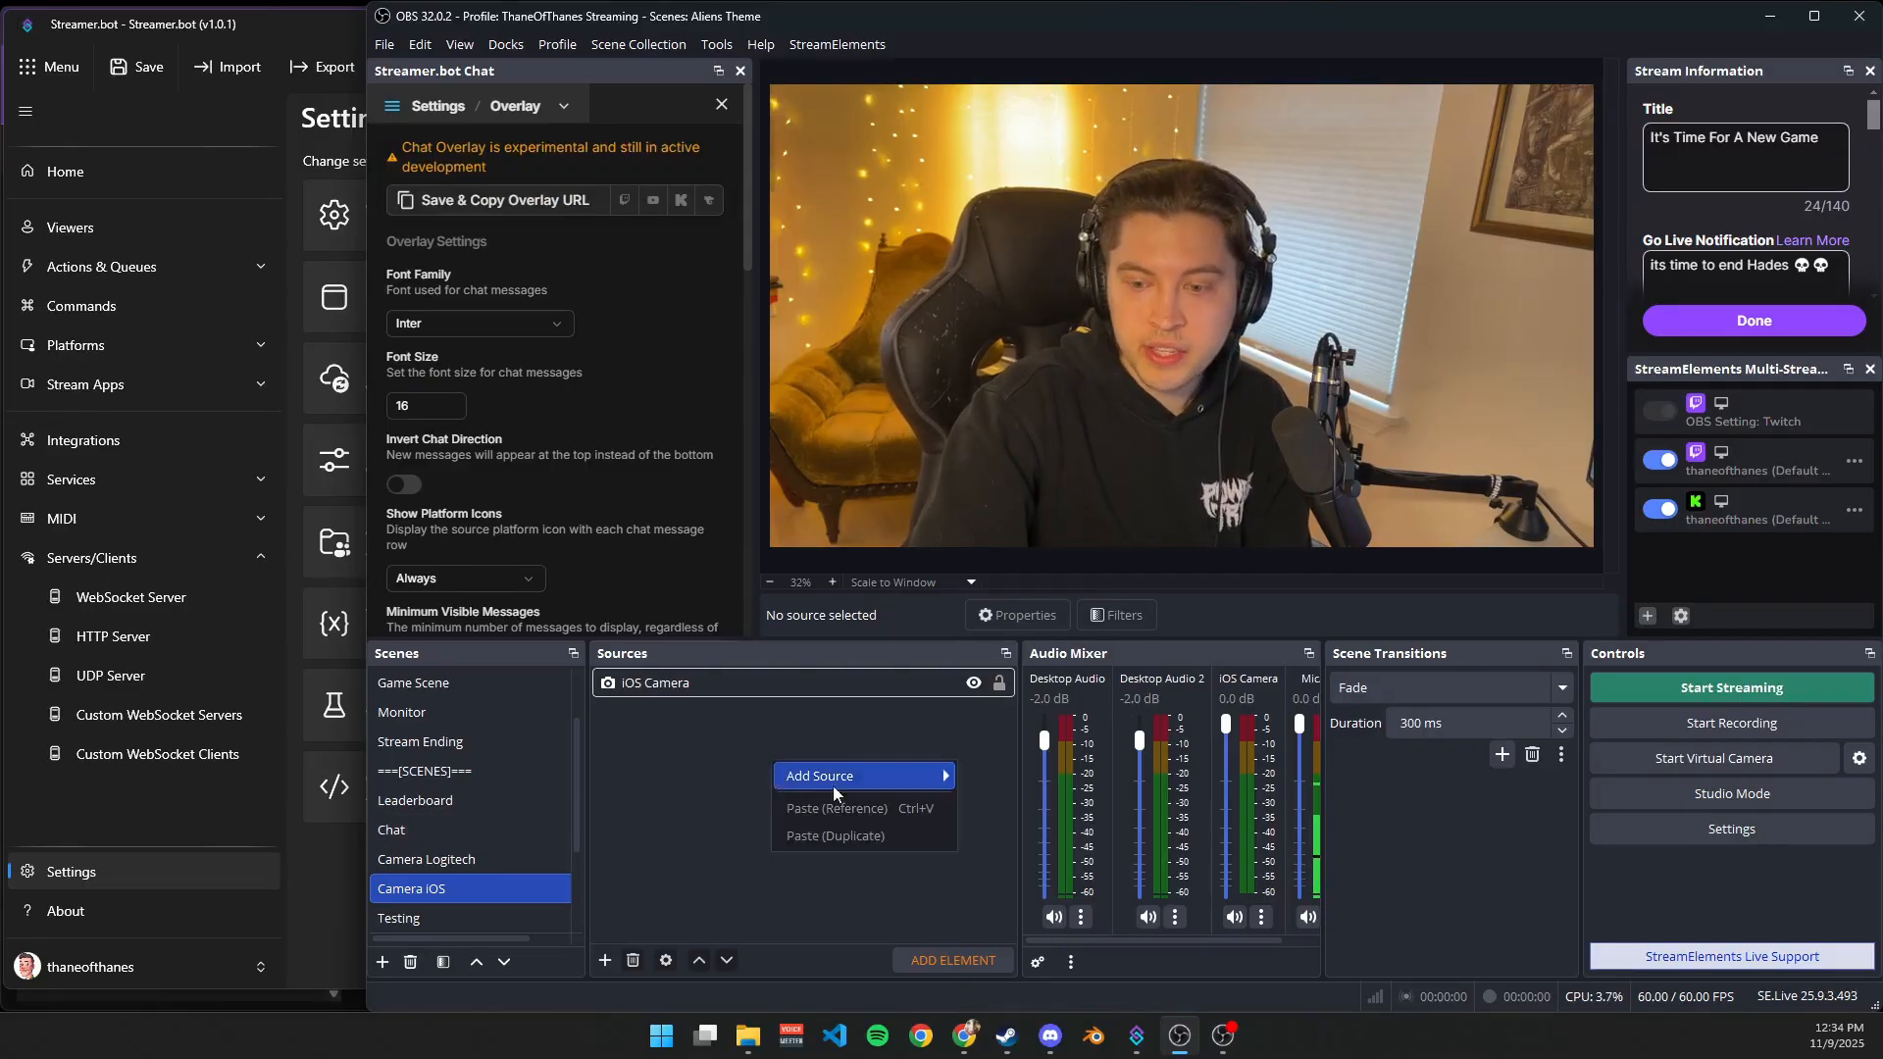
{"action": "mouse_move", "coordinate": [833, 787]}
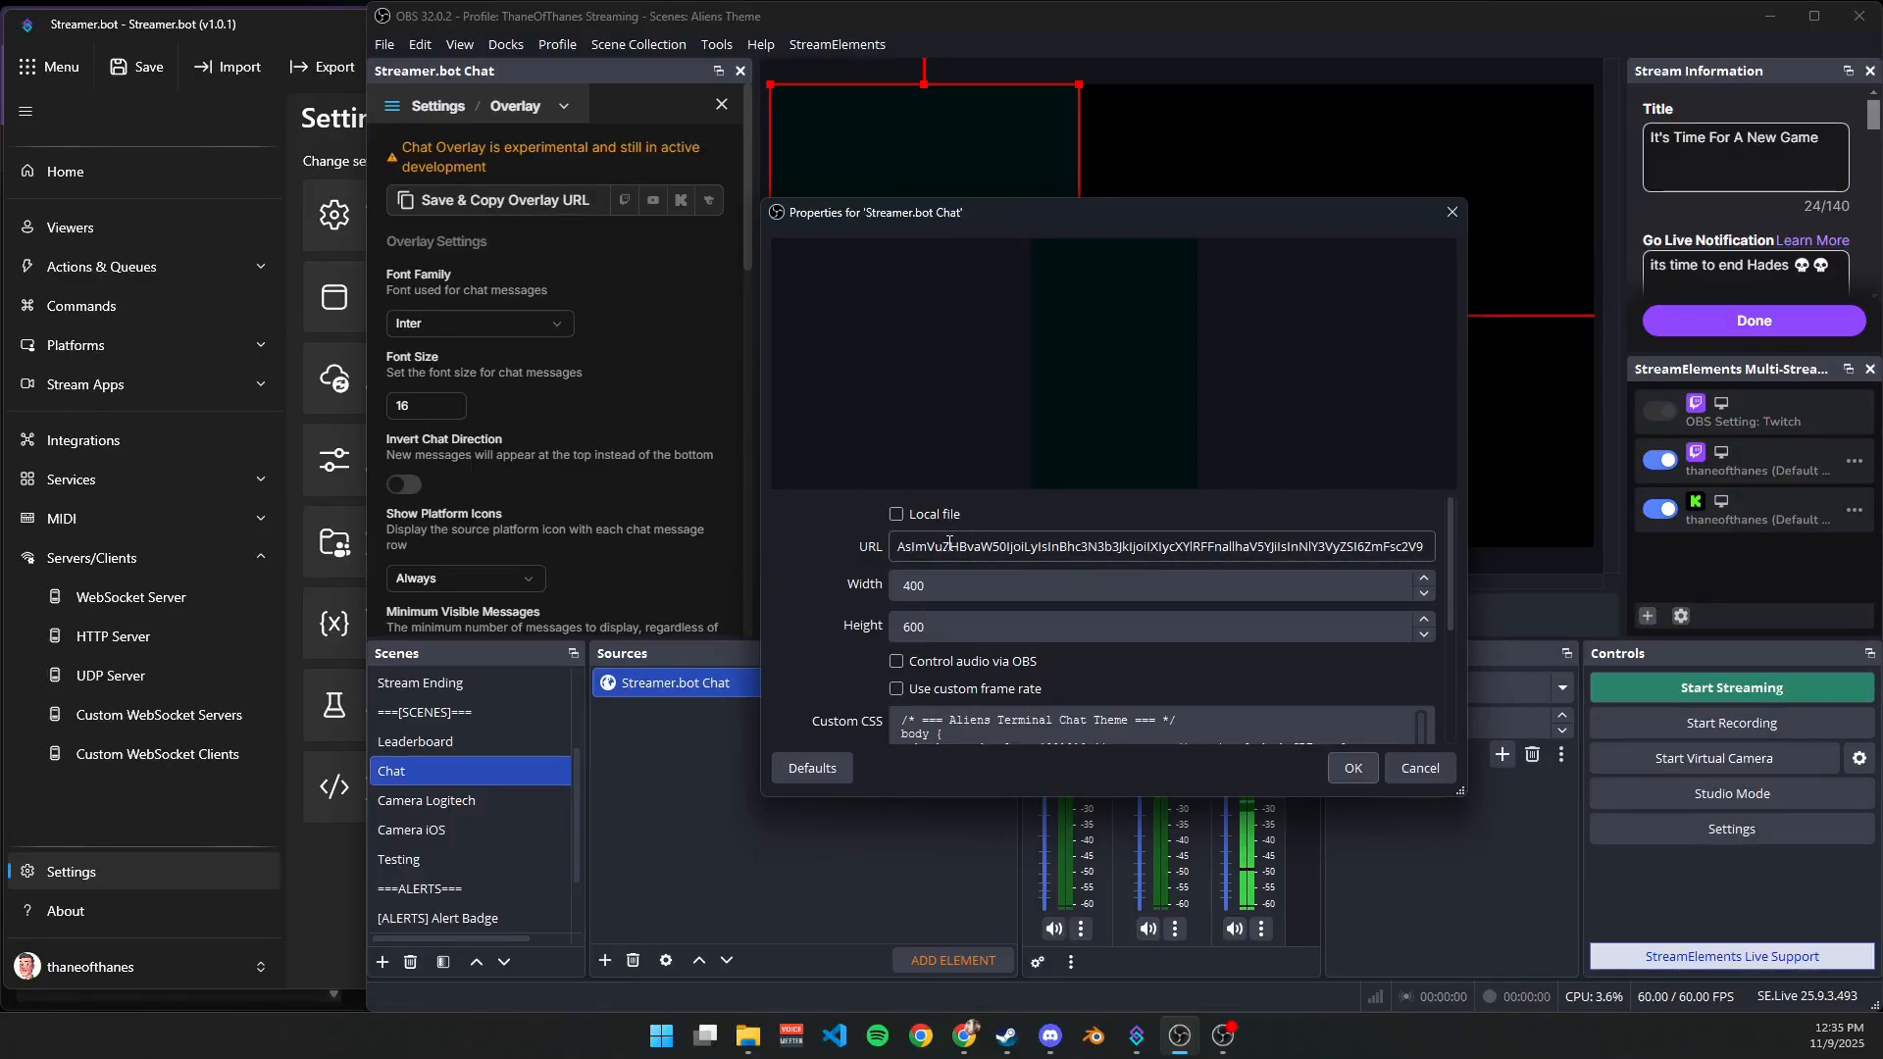
Examine the URL and custom CSS in the Streamer.bot Chat source's properties and accept the dialog.
{"action": "scroll", "coordinate": [1078, 598], "scroll_direction": "down", "scroll_amount": 3}
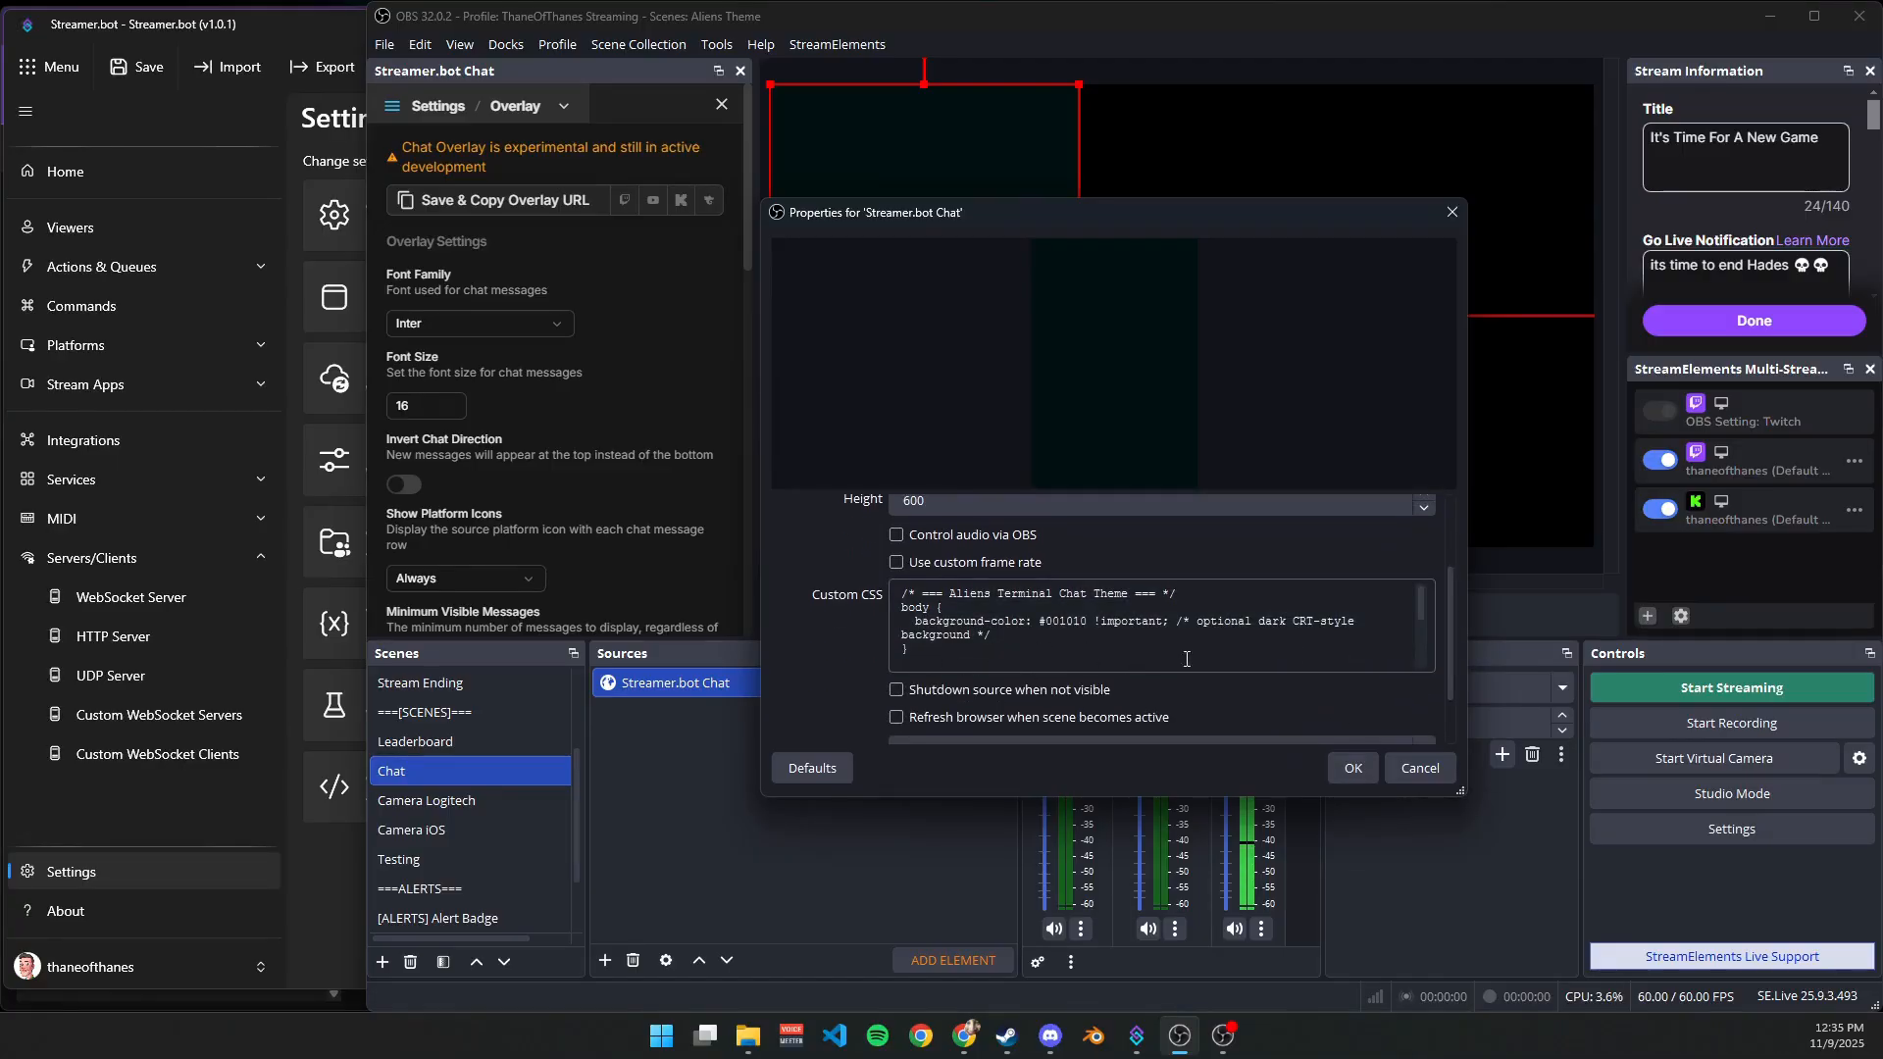
{"action": "mouse_move", "coordinate": [1421, 610]}
{"action": "left_mouse_down"}
{"action": "mouse_move", "coordinate": [1423, 663]}
{"action": "mouse_move", "coordinate": [1436, 610]}
{"action": "left_mouse_up"}
{"action": "scroll", "coordinate": [1065, 631], "scroll_direction": "down", "scroll_amount": 1}
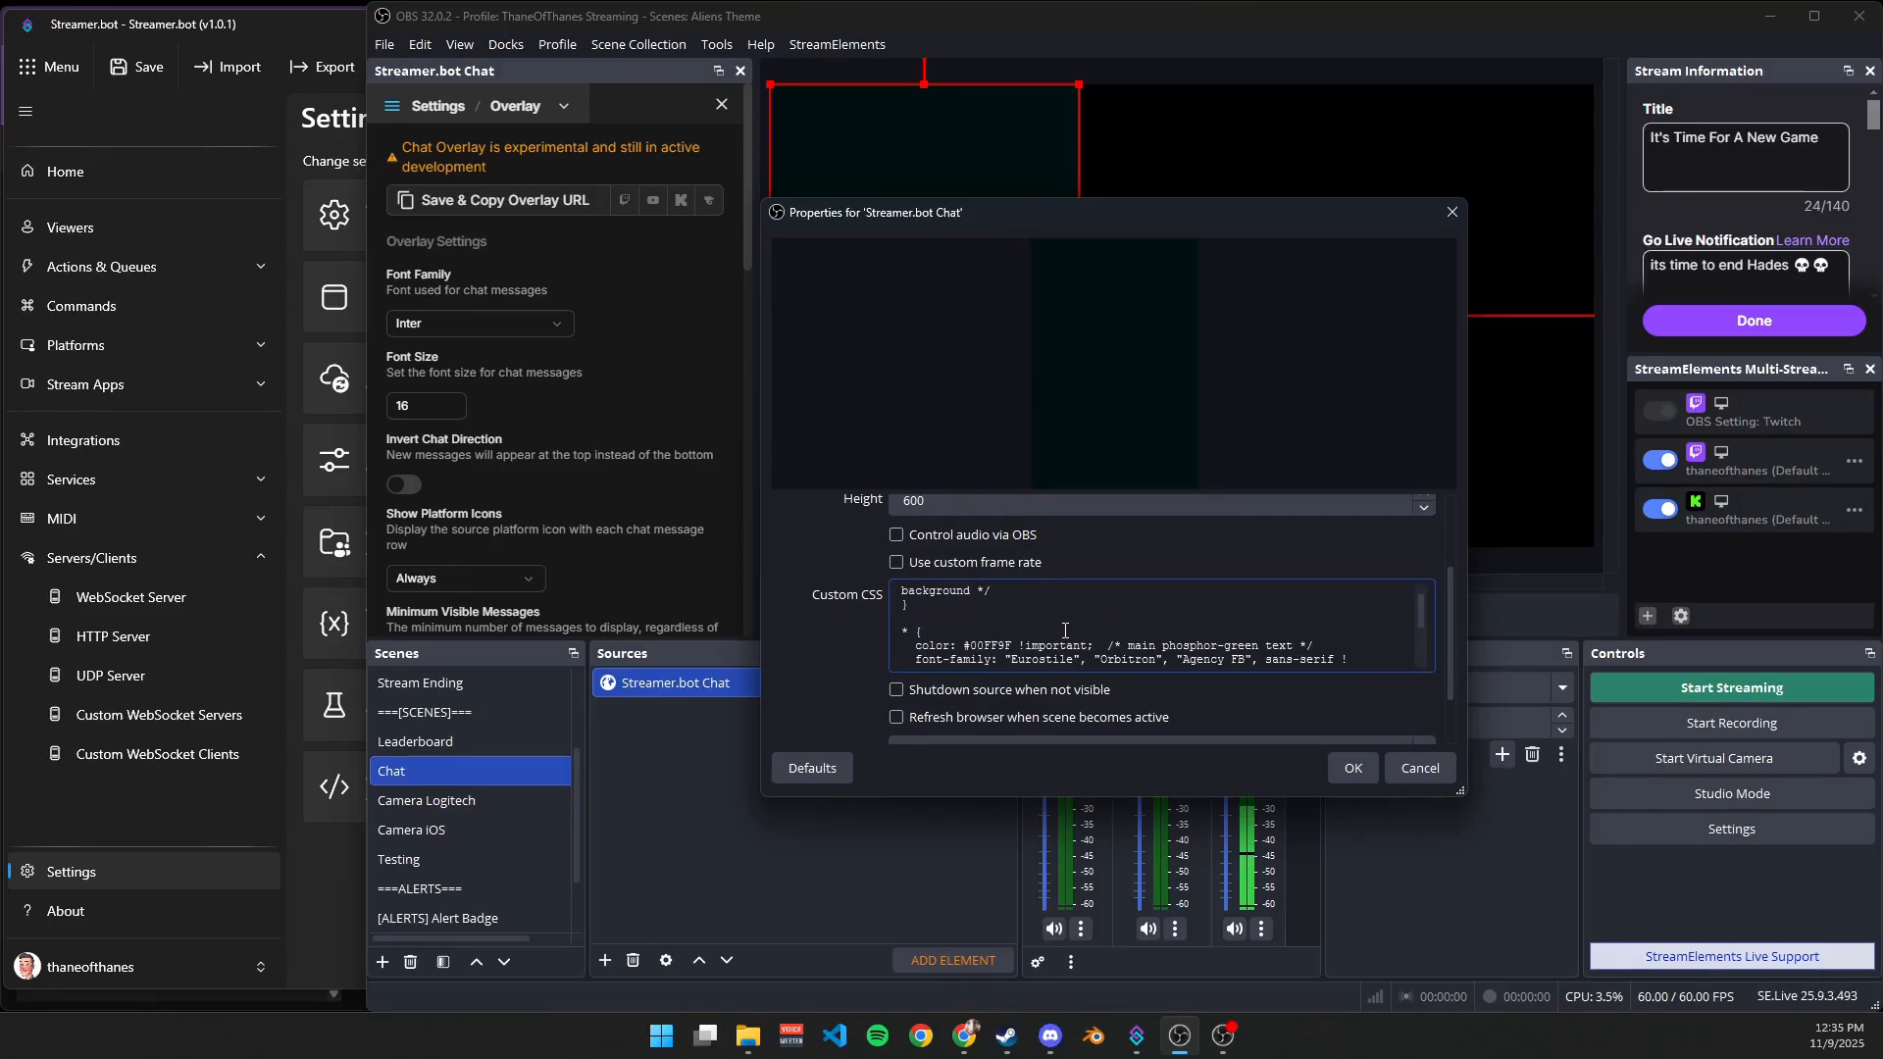
{"action": "left_click", "coordinate": [1353, 769]}
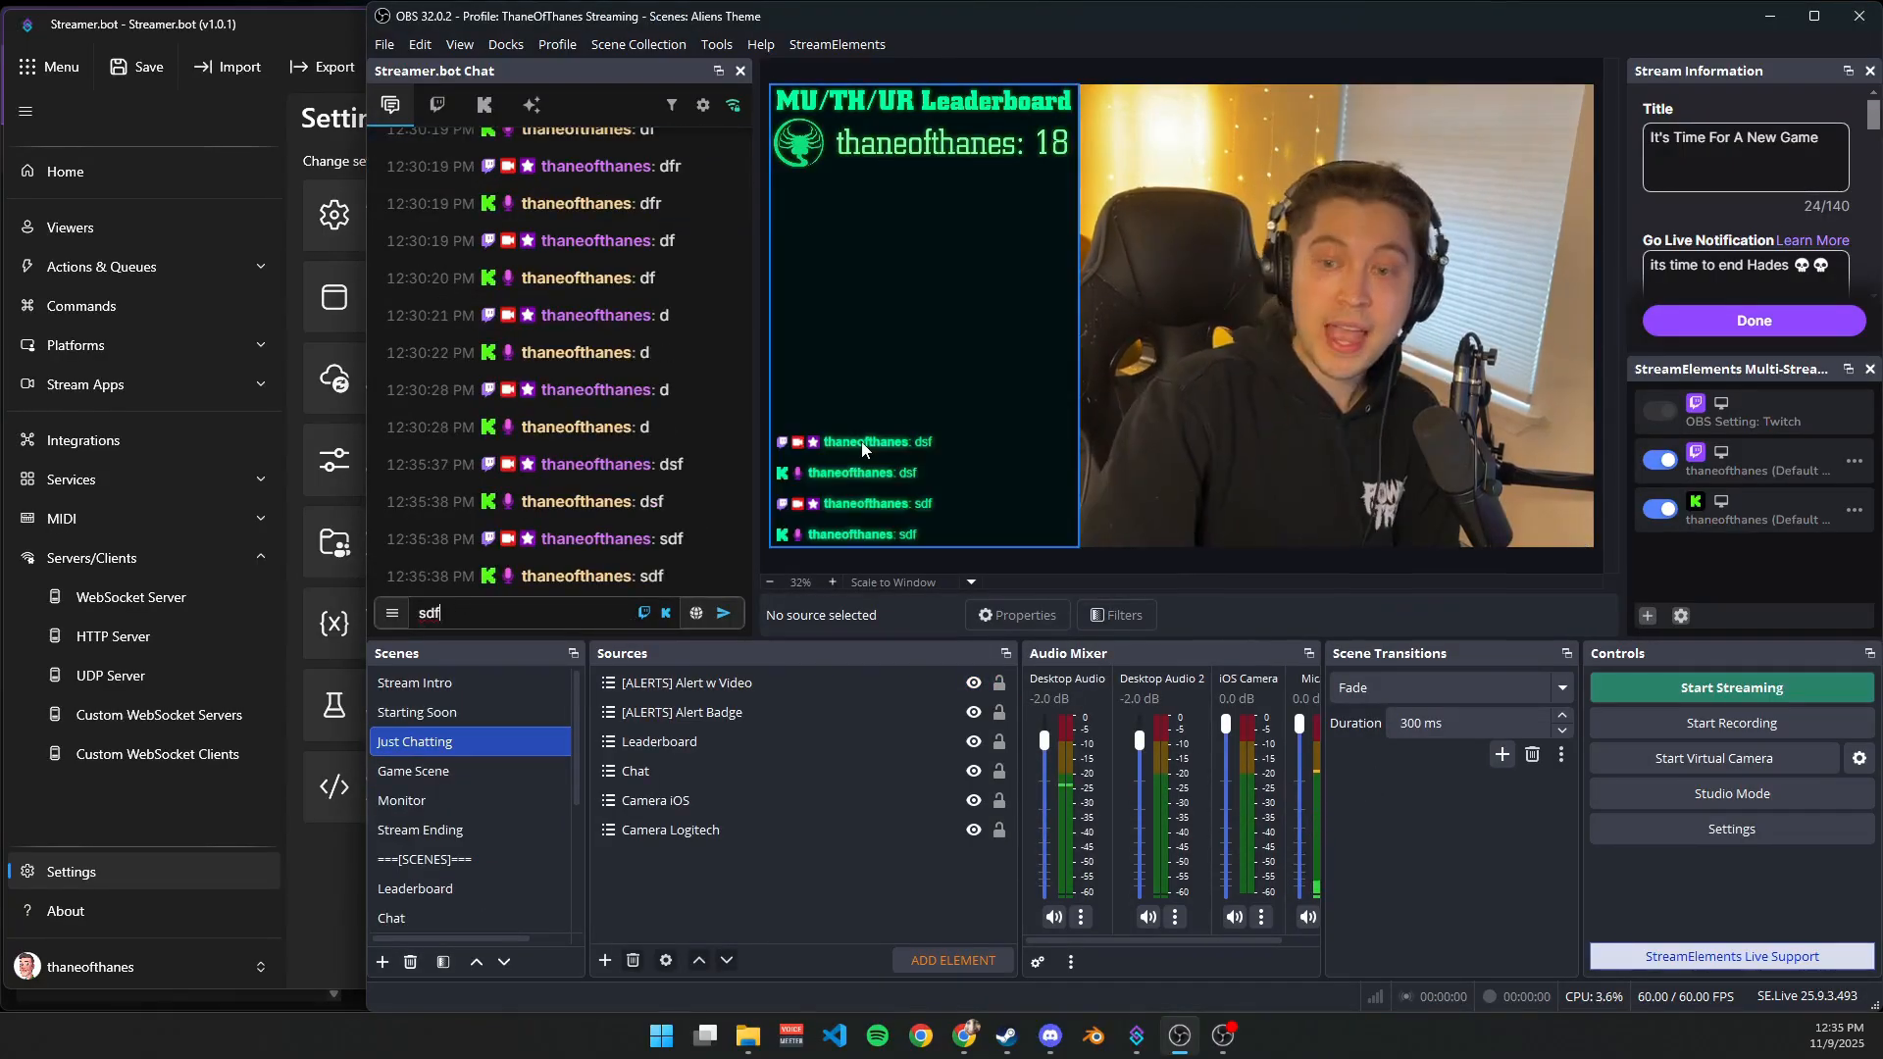